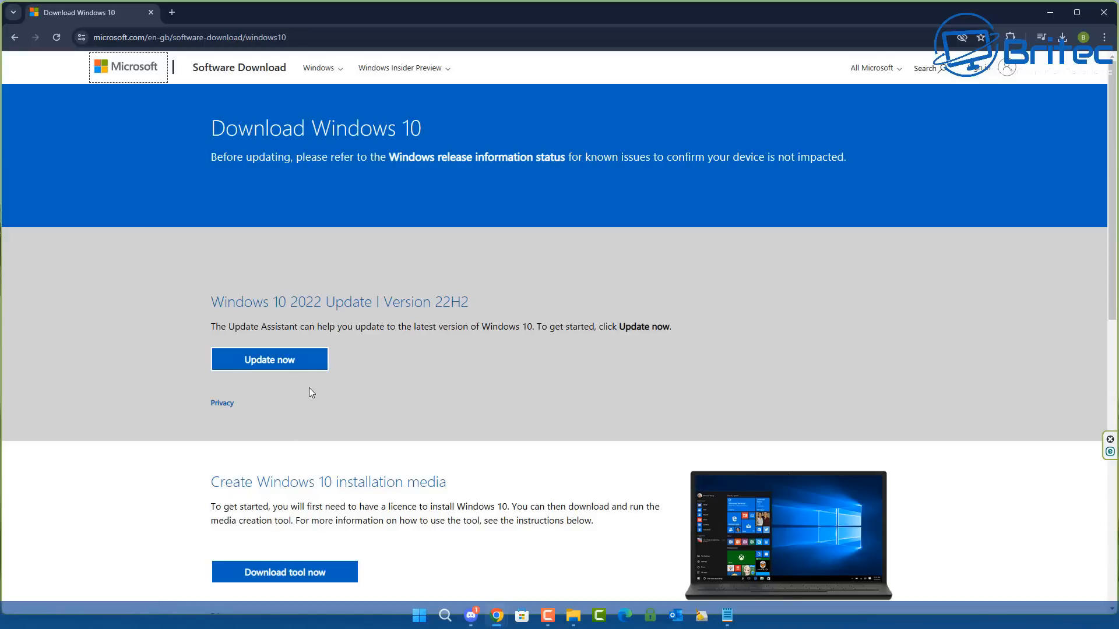
# Download and launch the Windows 10 media creation tool, minimising the browser
pyautogui.click(339, 574)
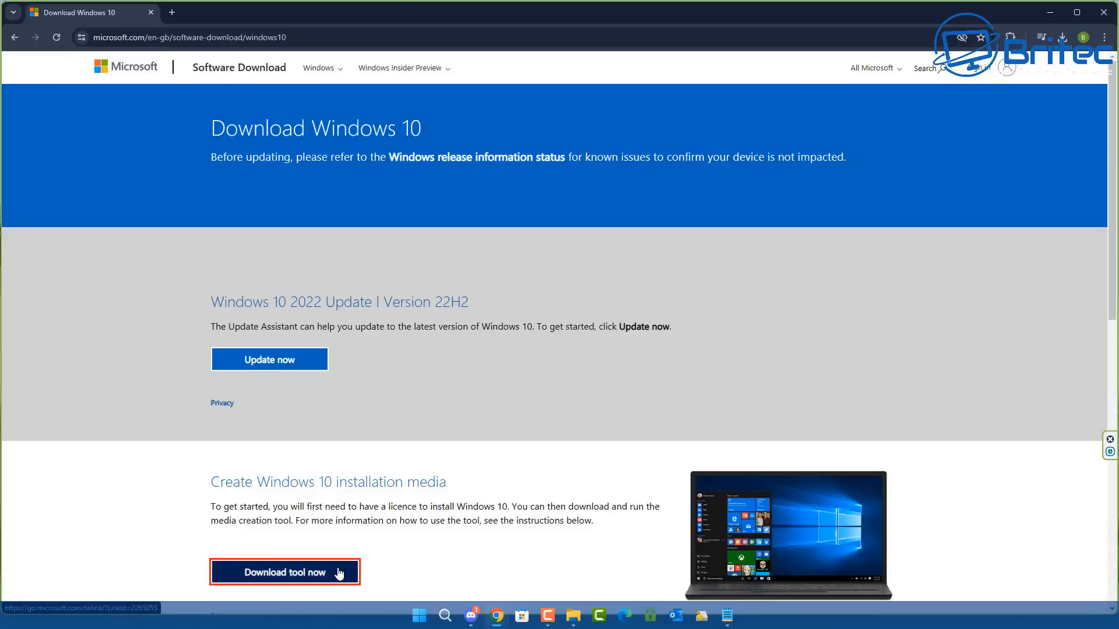
pyautogui.click(966, 75)
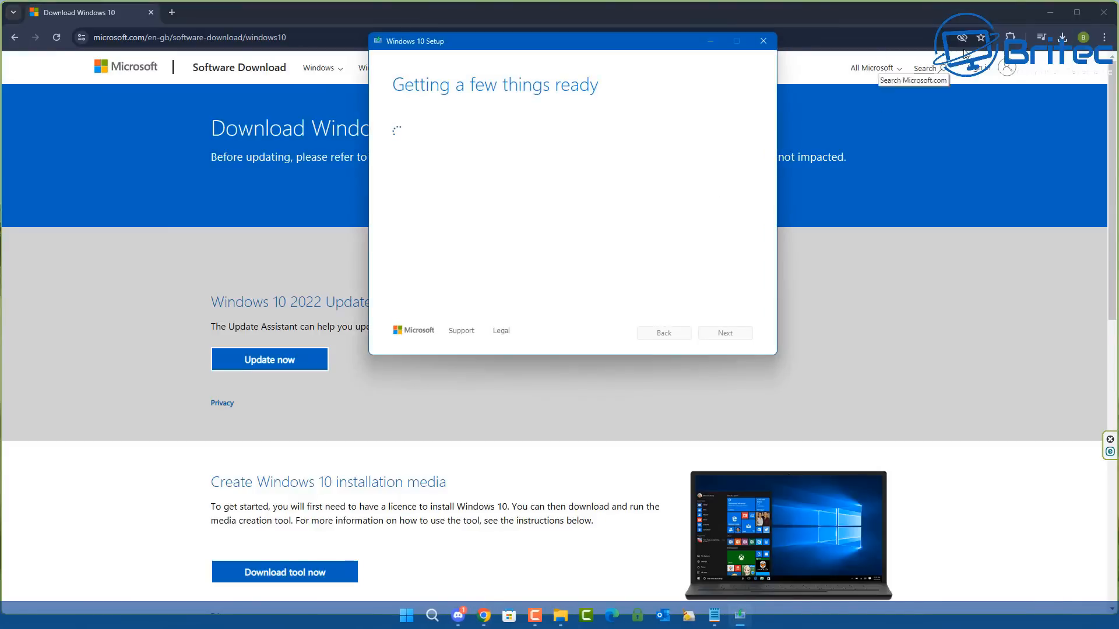
pyautogui.click(1050, 12)
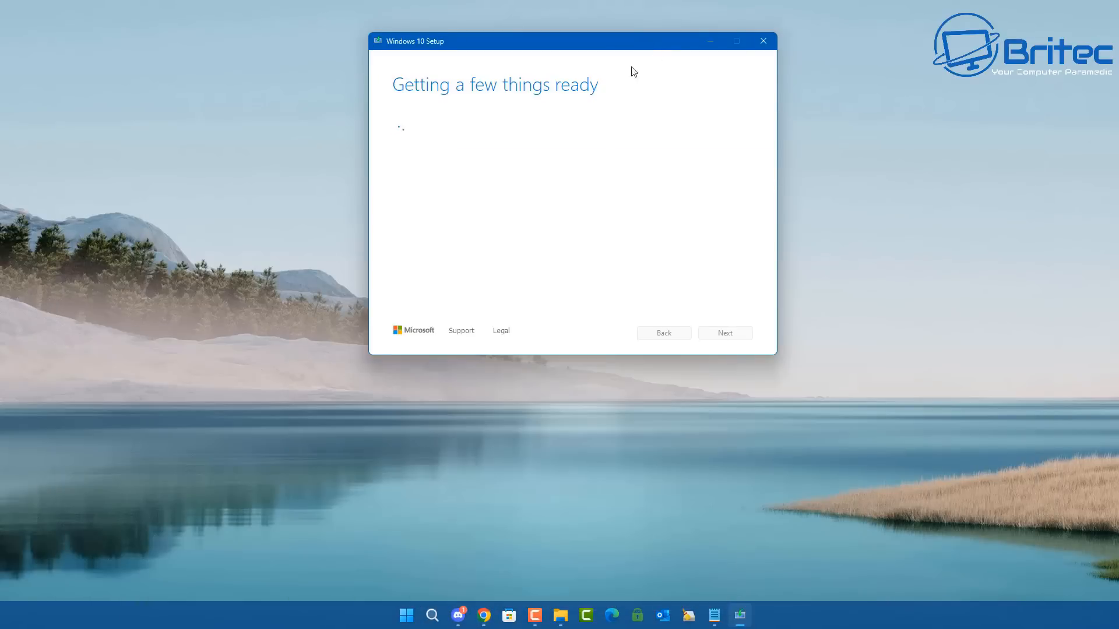
pyautogui.moveTo(639, 45); pyautogui.dragTo(640, 130)
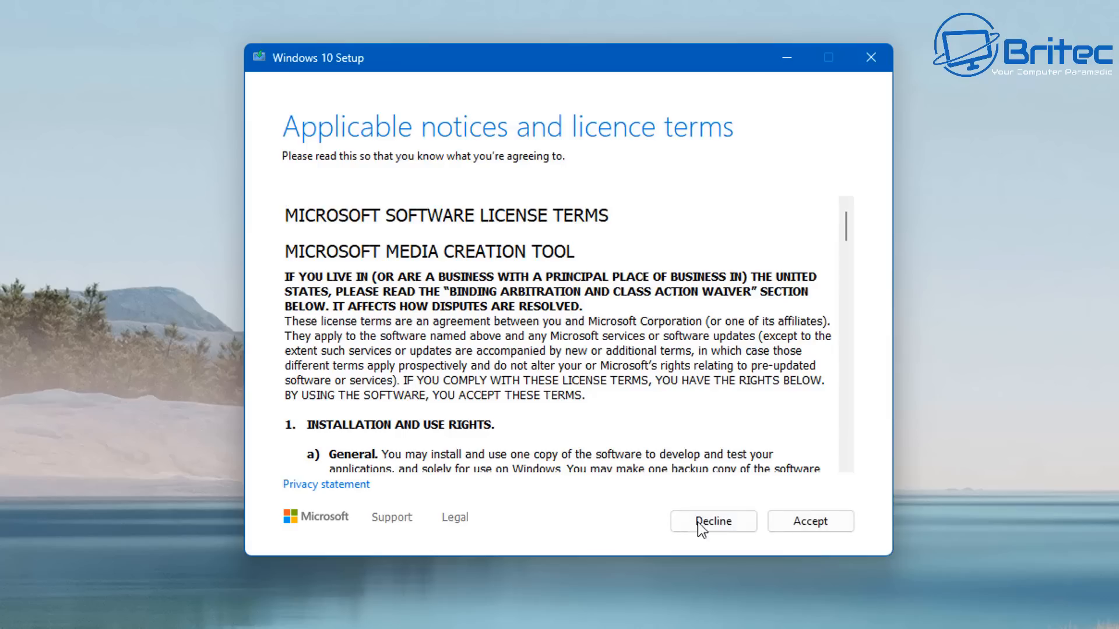
# Accept the licence terms and choose to create installation media for another PC
pyautogui.click(815, 521)
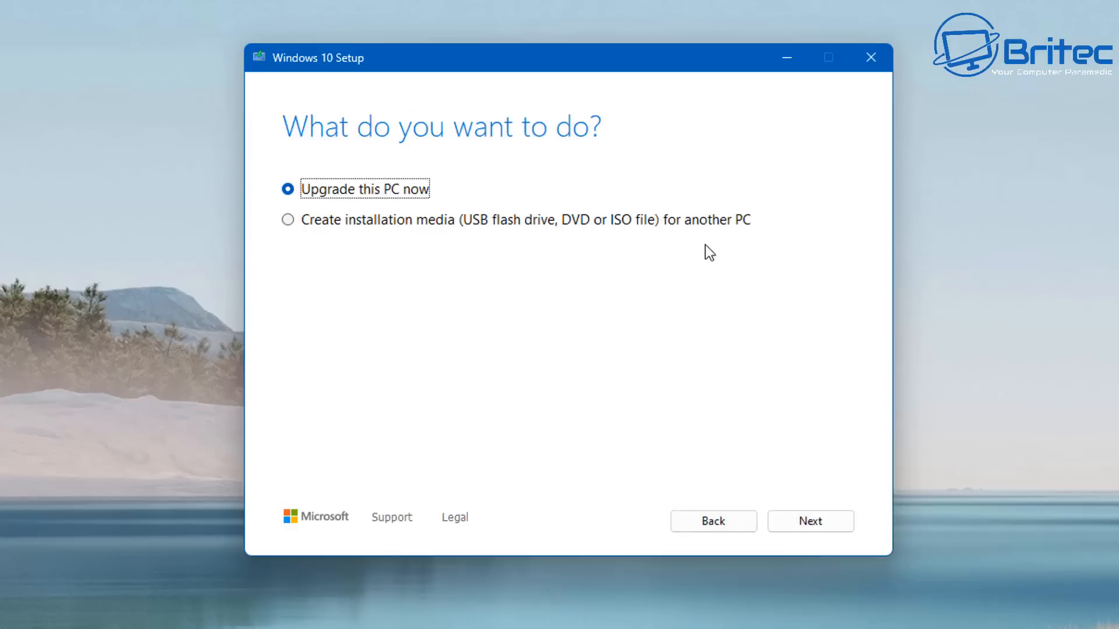
pyautogui.click(328, 228)
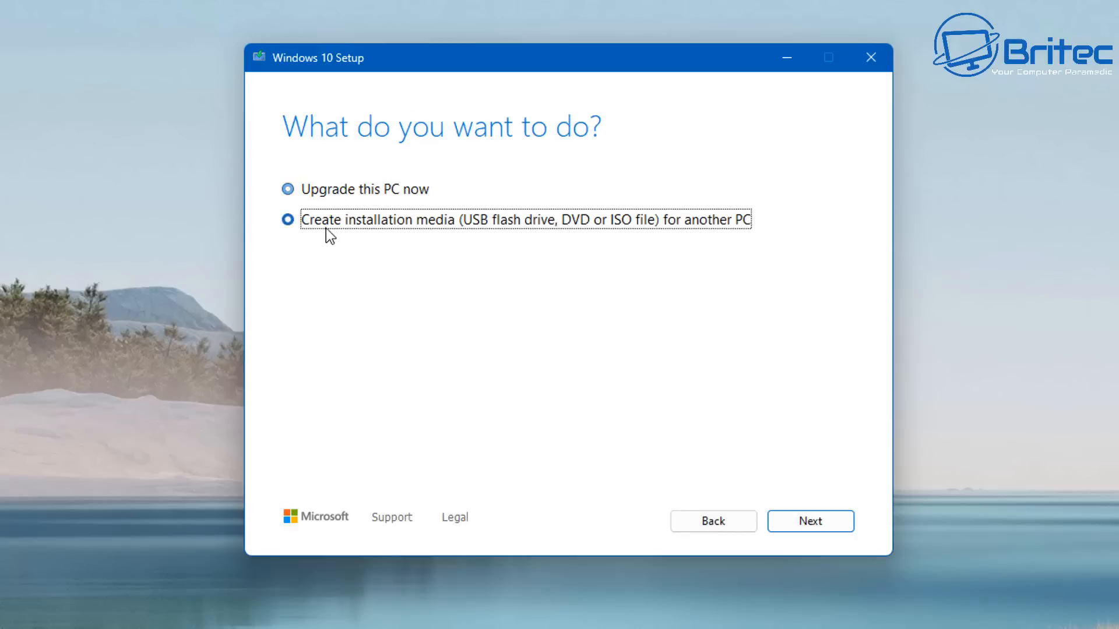
pyautogui.click(810, 523)
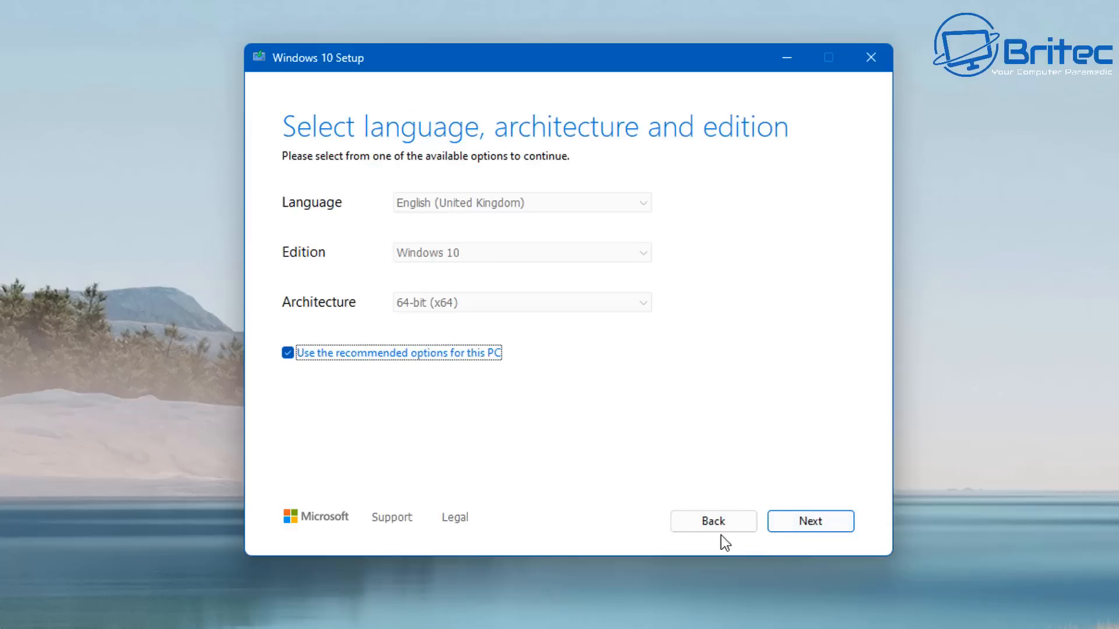
# Untick the recommended options, keep English (United Kingdom), Windows 10, 64-bit (x64), and choose ISO file as the media
pyautogui.click(288, 353)
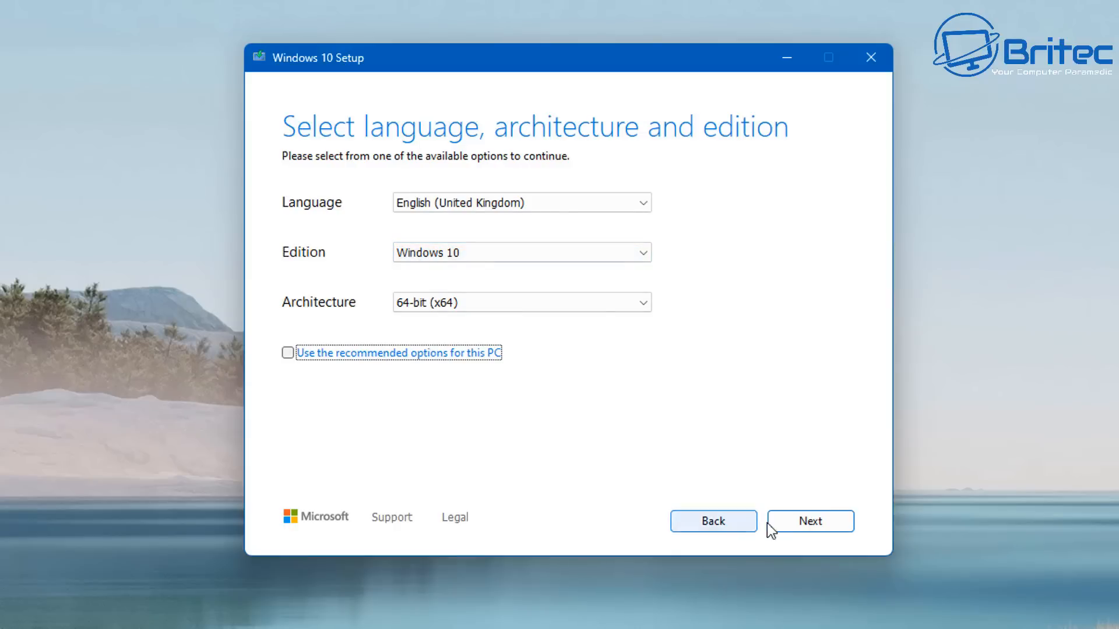
pyautogui.click(790, 521)
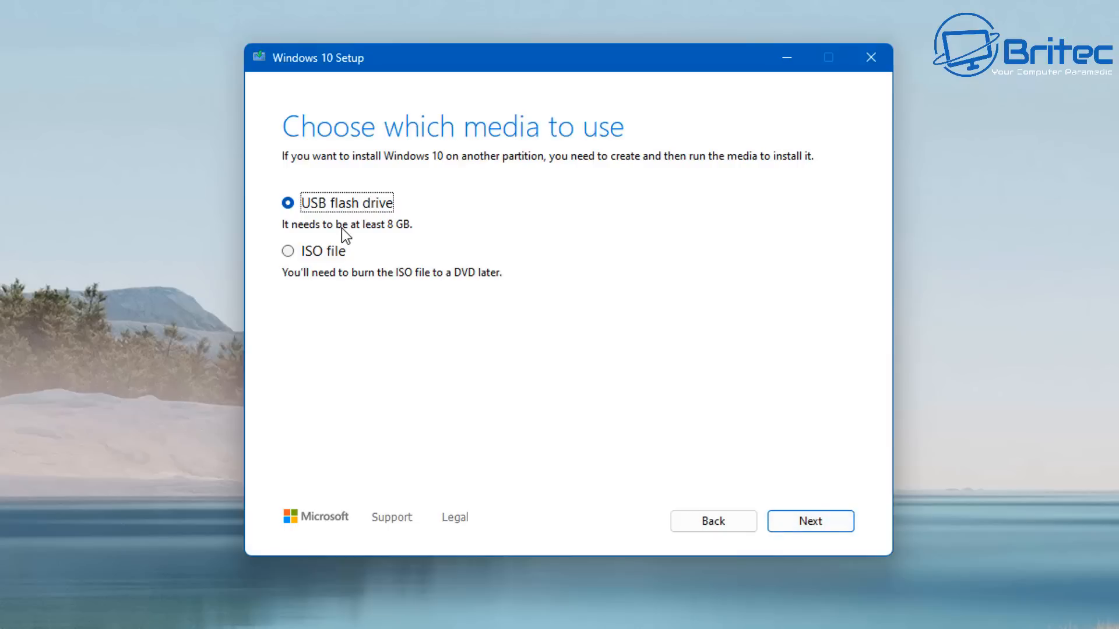
pyautogui.click(331, 252)
pyautogui.click(810, 523)
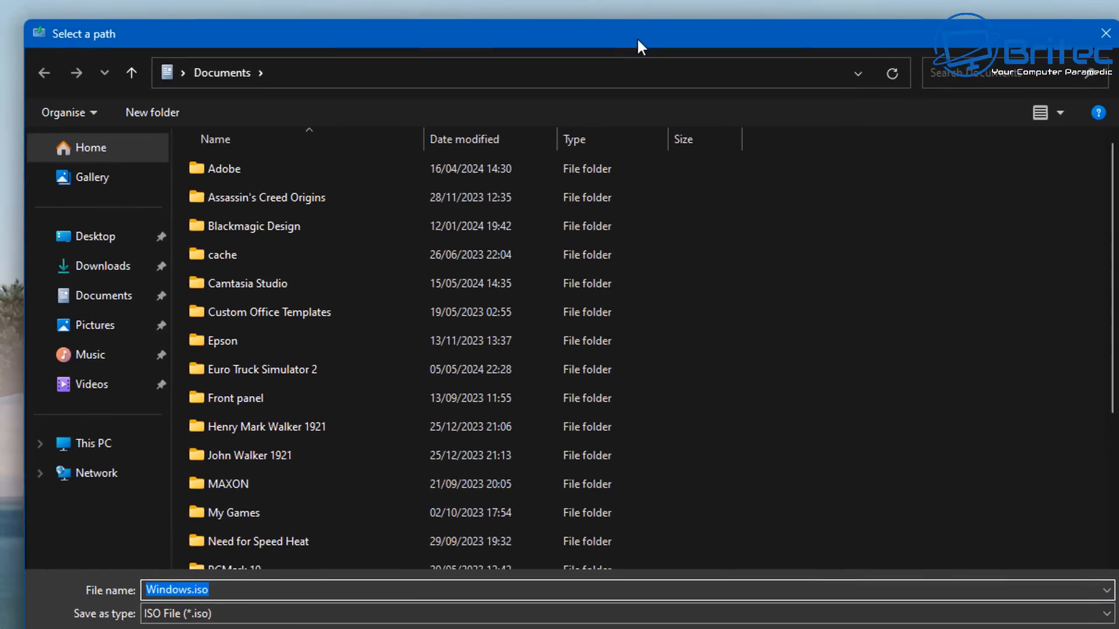
# Save the ISO as Windows10.iso in the Downloads folder and finish the media creation tool
pyautogui.click(93, 269)
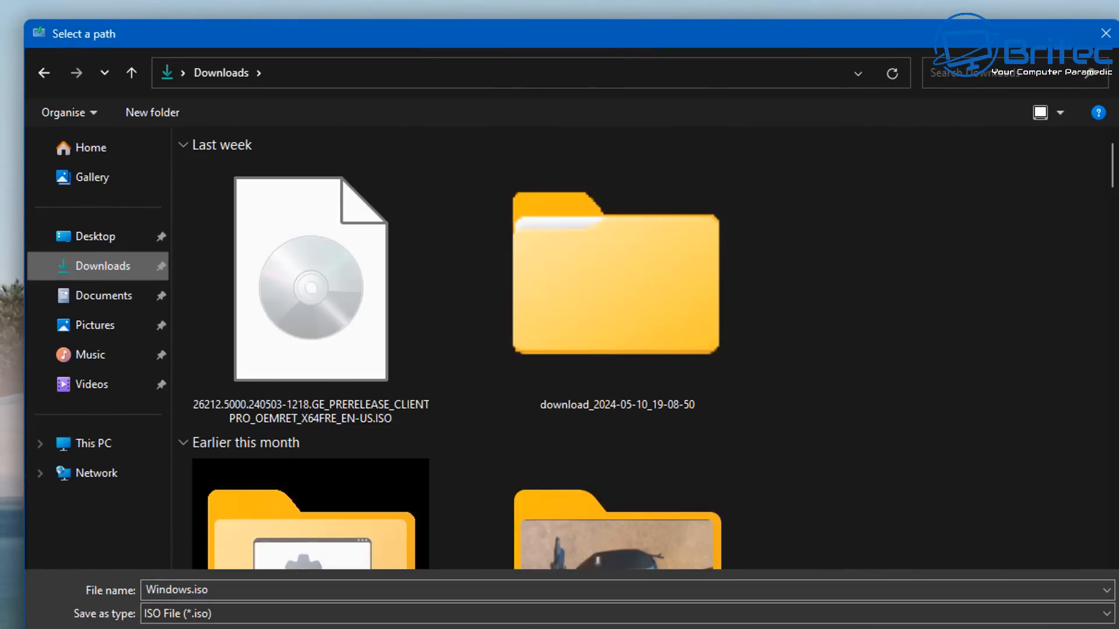
pyautogui.click(962, 628)
pyautogui.click(686, 181)
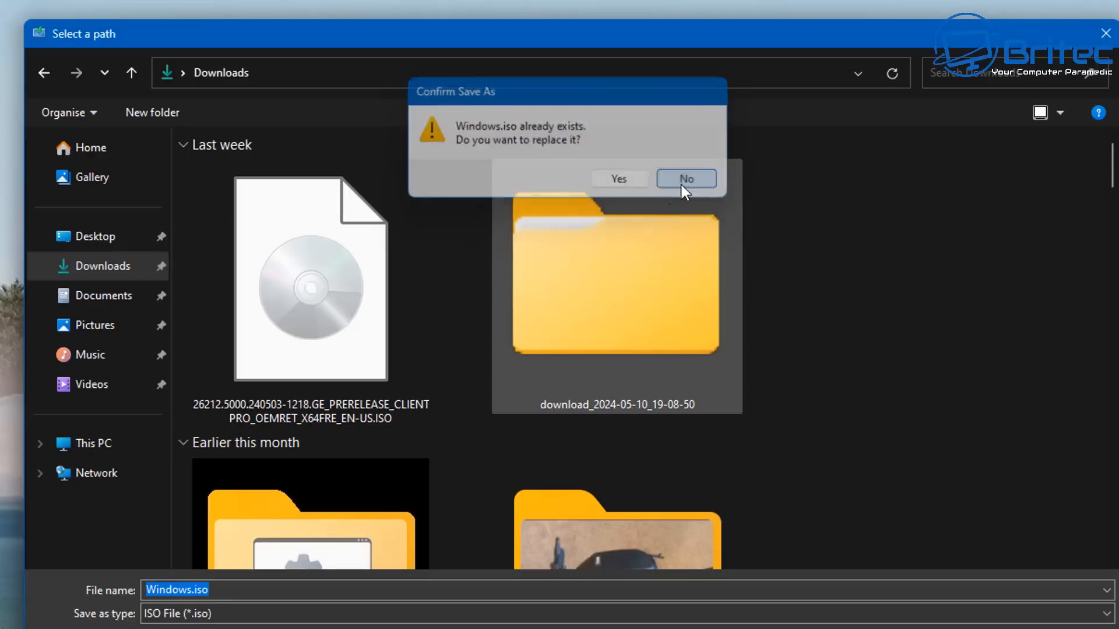
pyautogui.click(189, 590)
pyautogui.write('10')
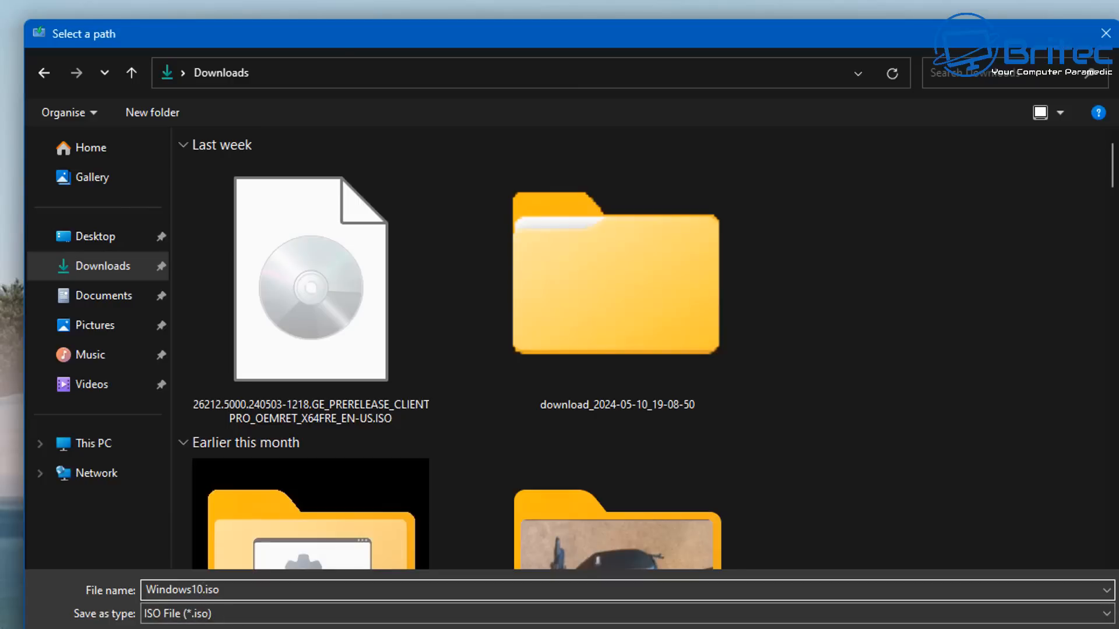
pyautogui.press('Return')
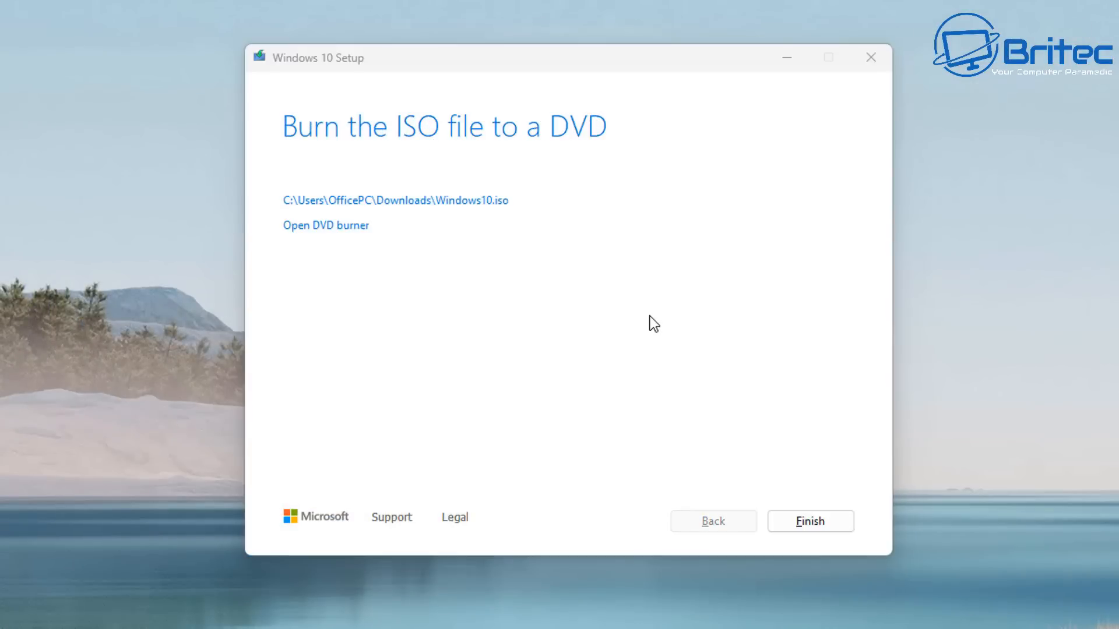
pyautogui.click(806, 522)
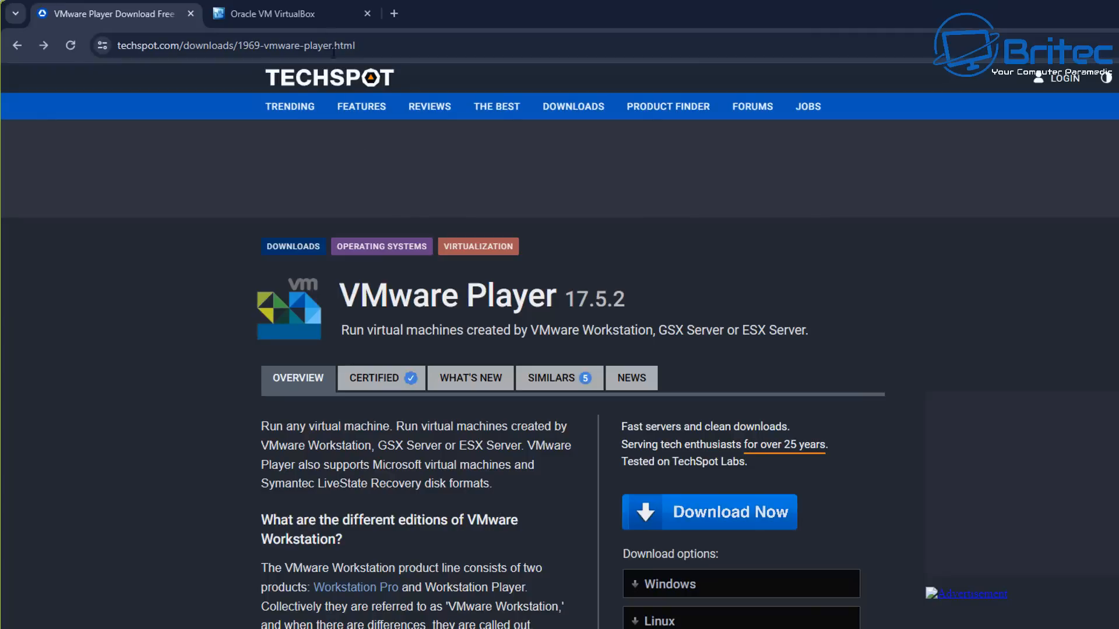
# Open the VirtualBox website tab and its Downloads page
pyautogui.click(292, 21)
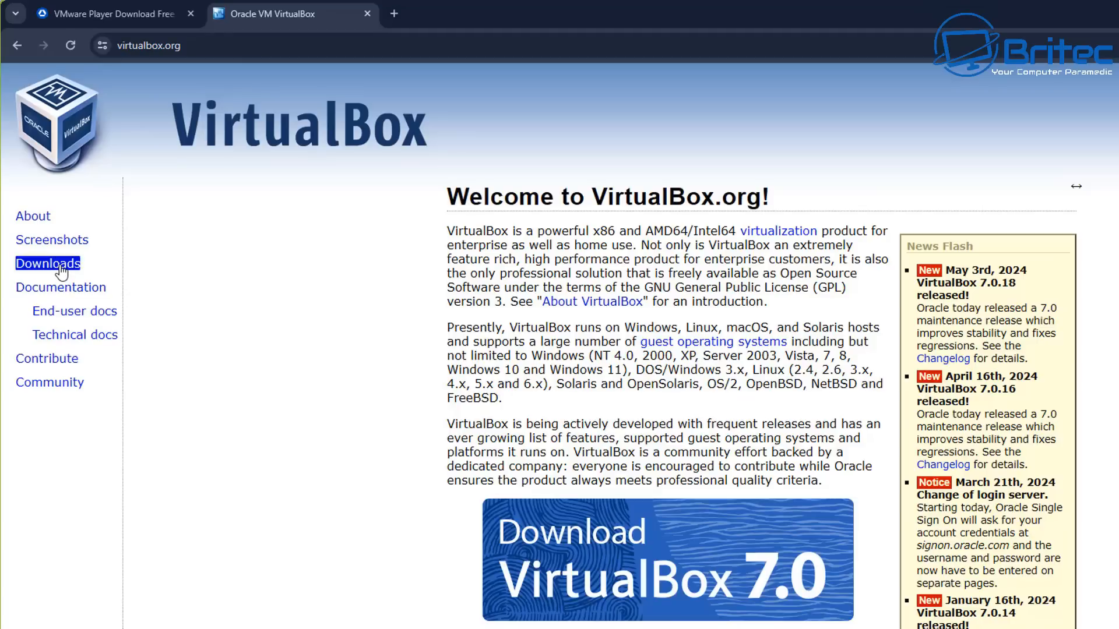
pyautogui.click(47, 264)
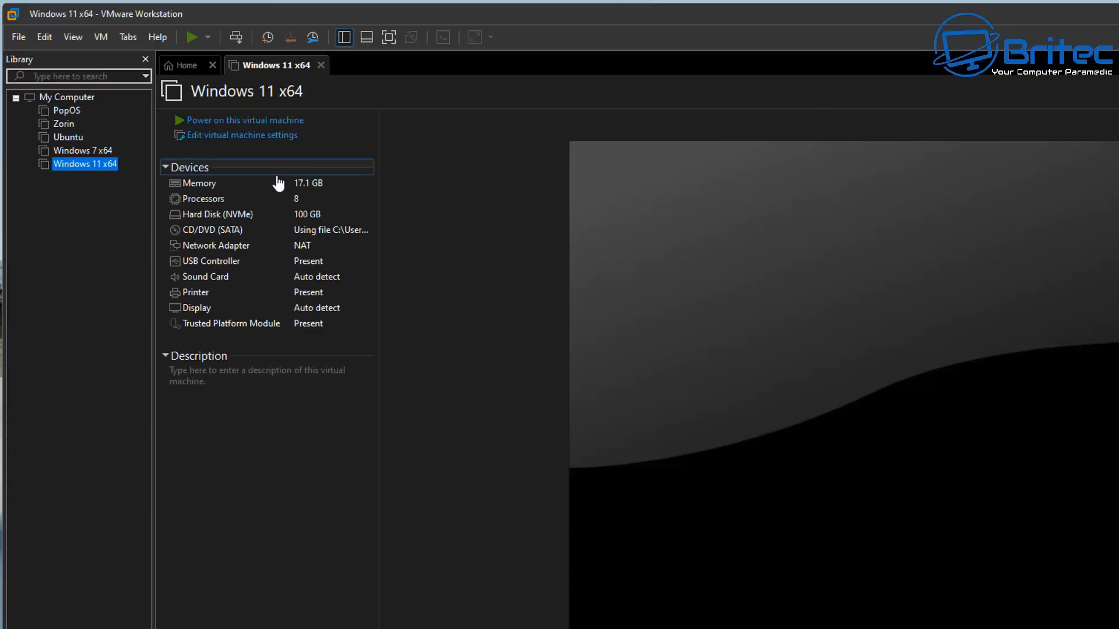
# Start a typical new virtual machine with the operating system to be installed later
pyautogui.rightClick(68, 207)
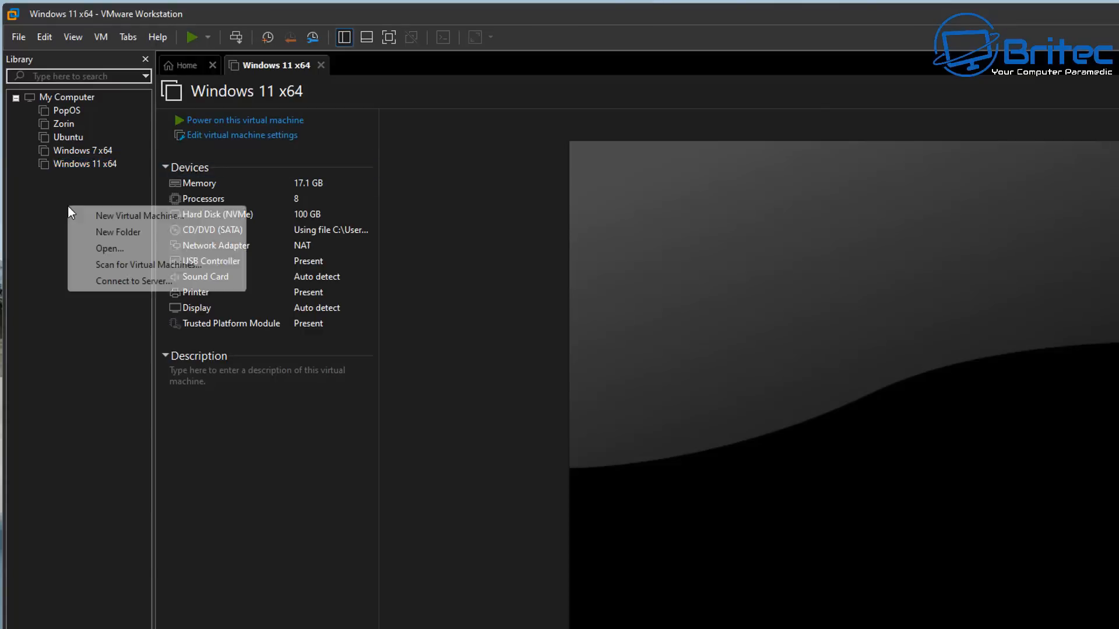
pyautogui.click(128, 217)
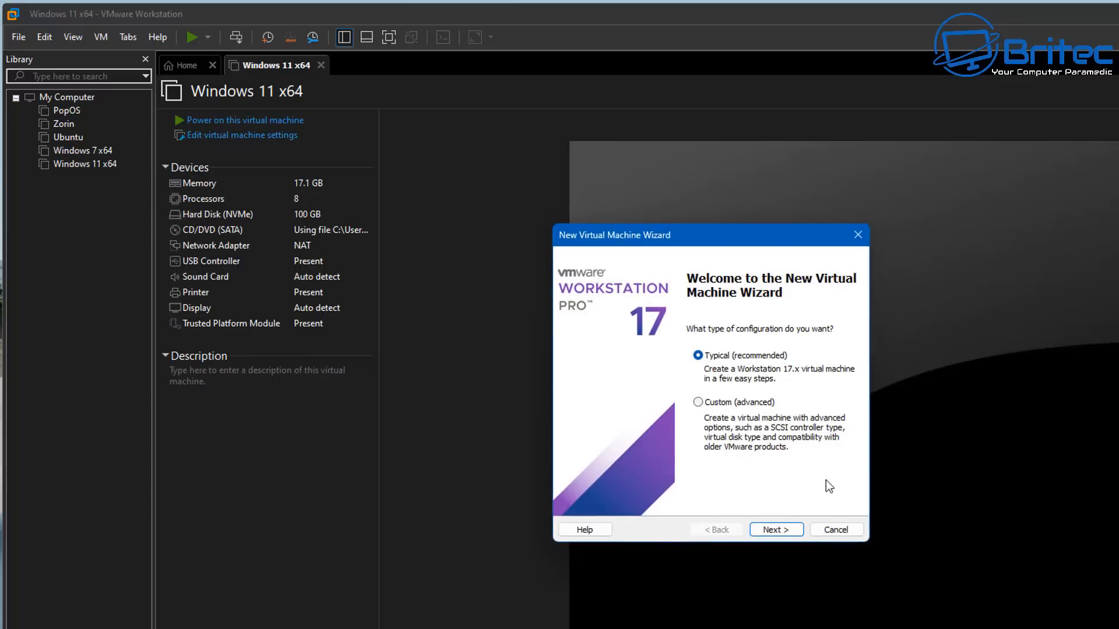
pyautogui.click(776, 529)
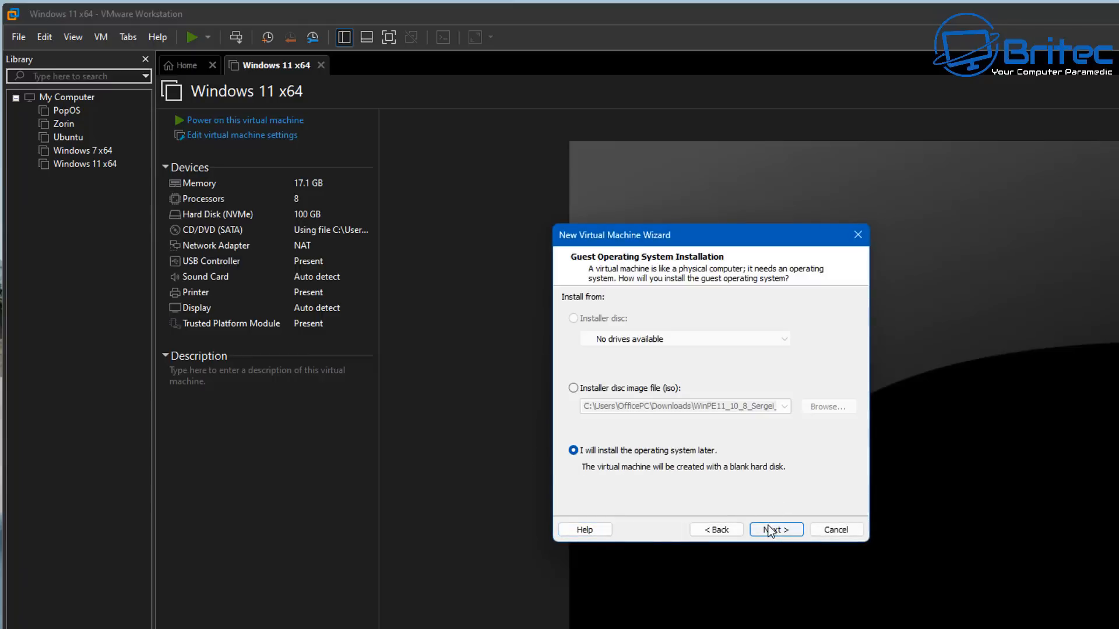
pyautogui.click(771, 530)
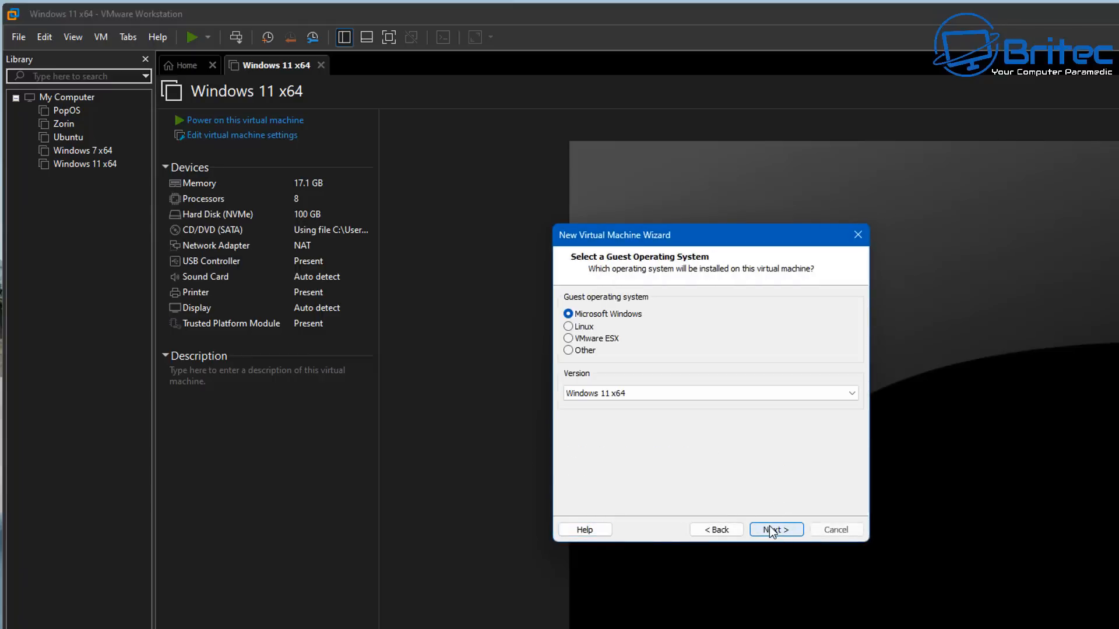
# Set the guest operating system version to Windows 10 x64
pyautogui.click(649, 395)
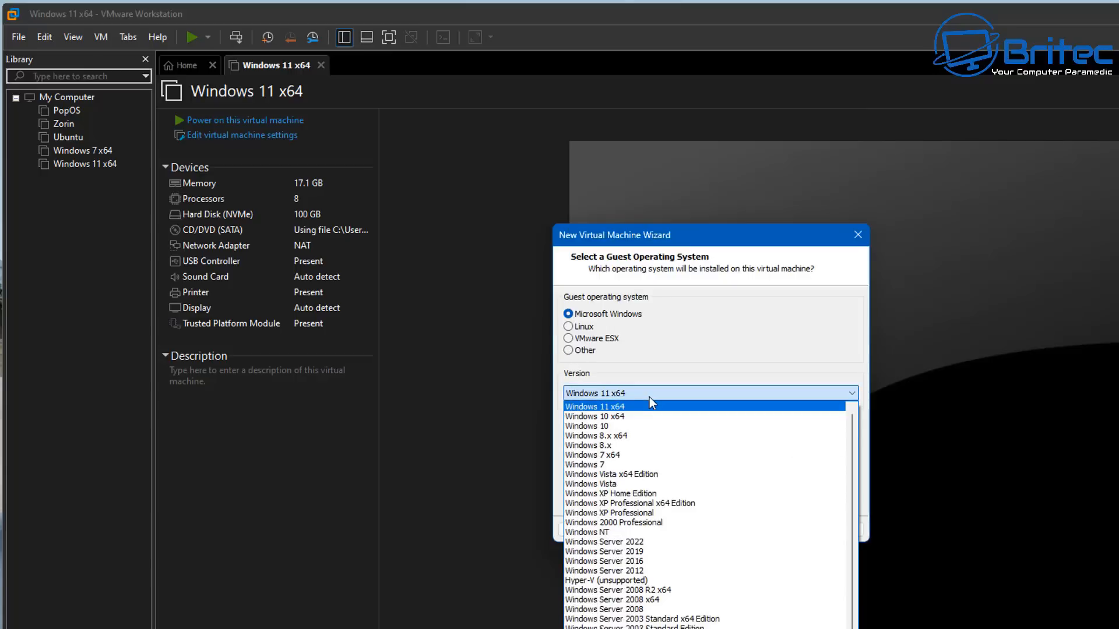
pyautogui.click(628, 414)
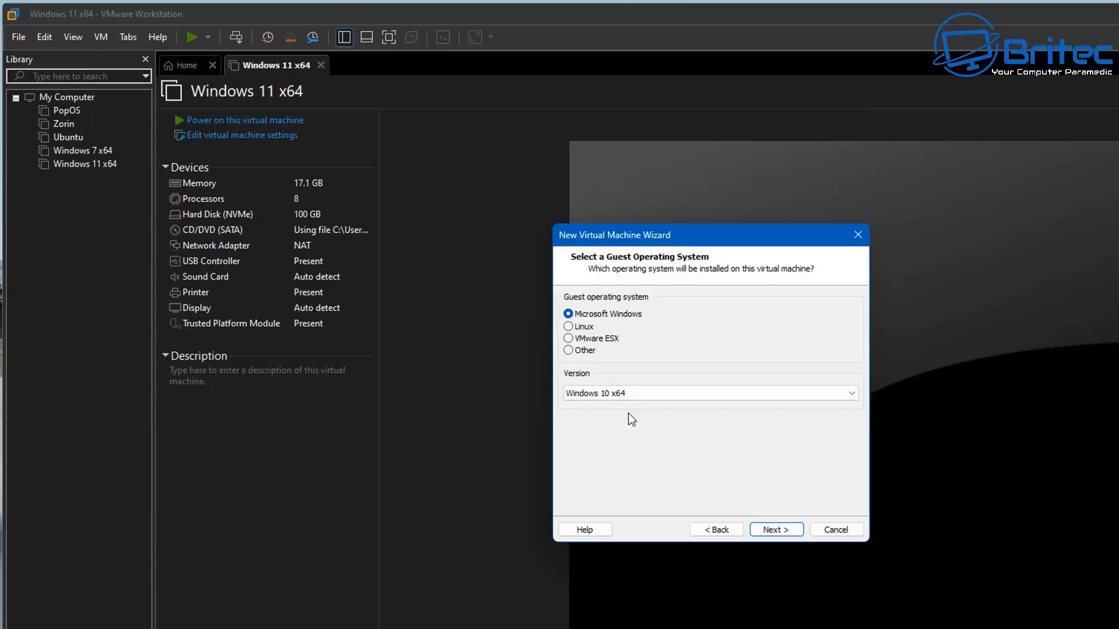
pyautogui.click(778, 530)
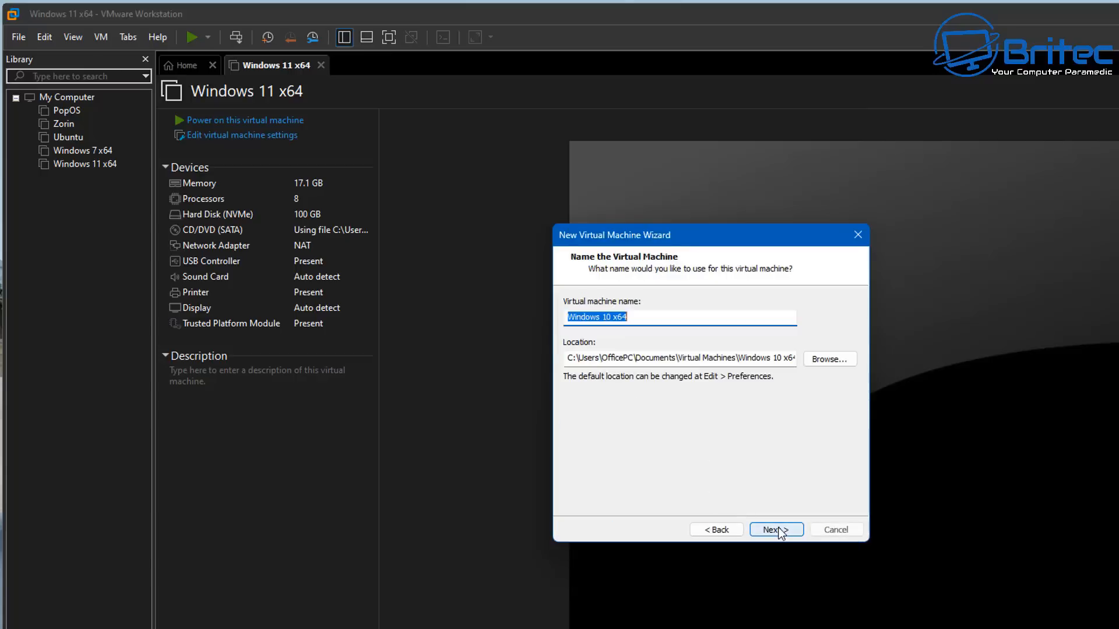
# Keep the name Windows 10 x64 and set the virtual machine location to D:\win10custom
pyautogui.click(647, 317)
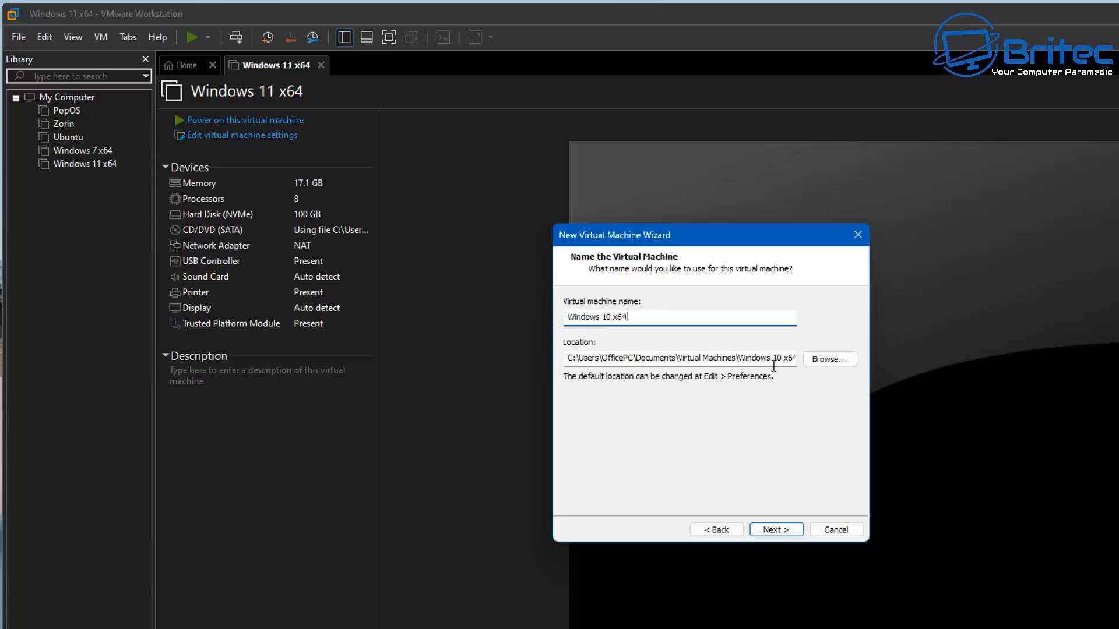
pyautogui.click(830, 359)
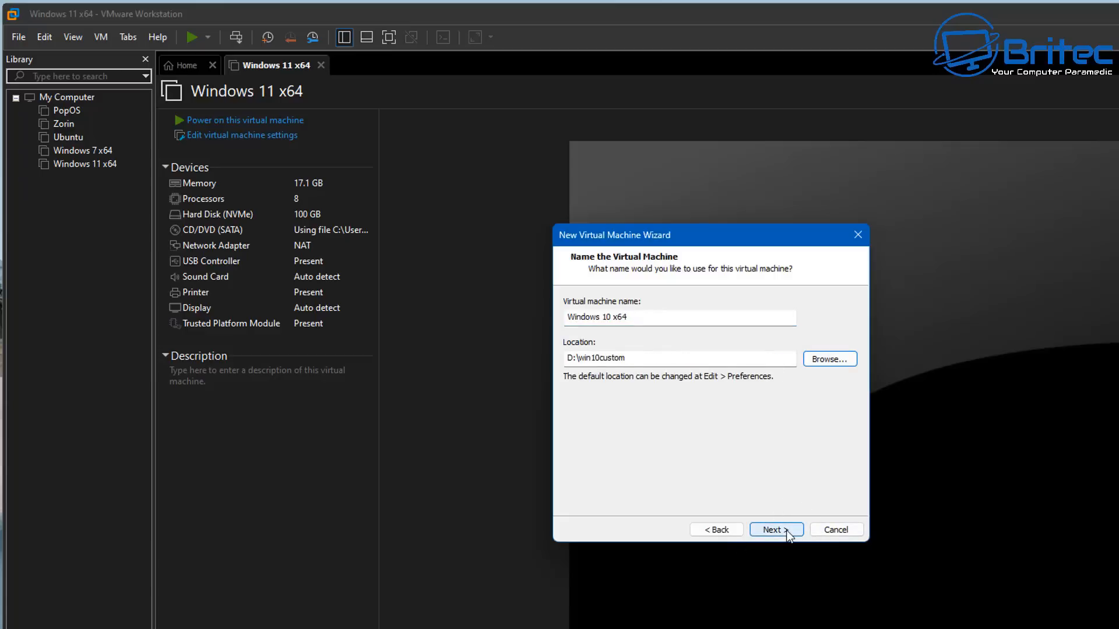
pyautogui.click(776, 530)
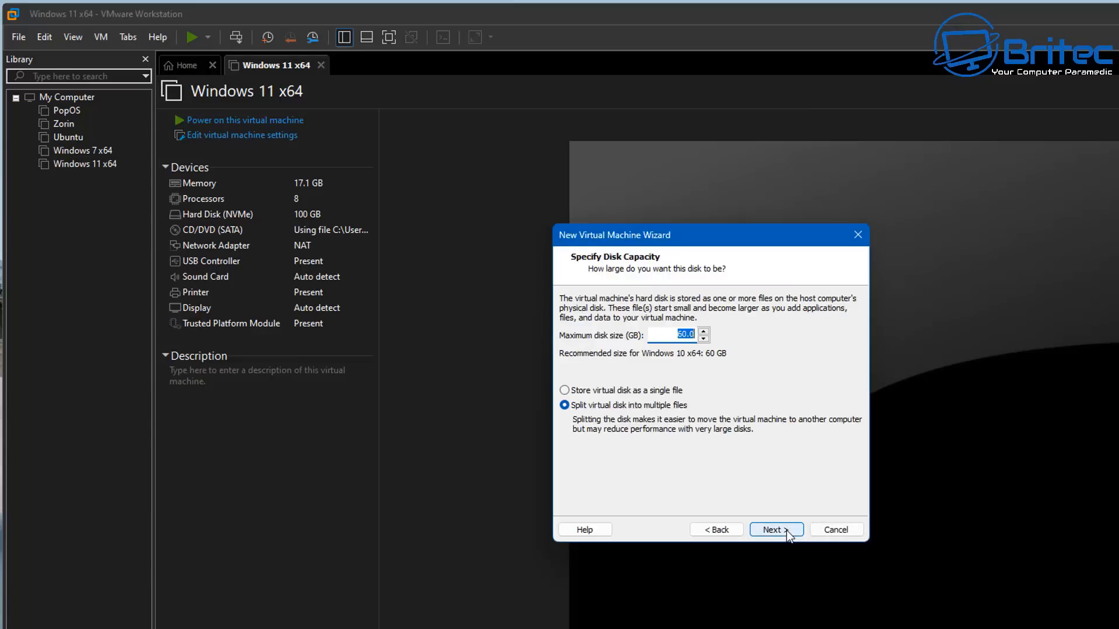
# Keep the 60 GB maximum disk size and store the virtual disk as a single file
pyautogui.click(677, 335)
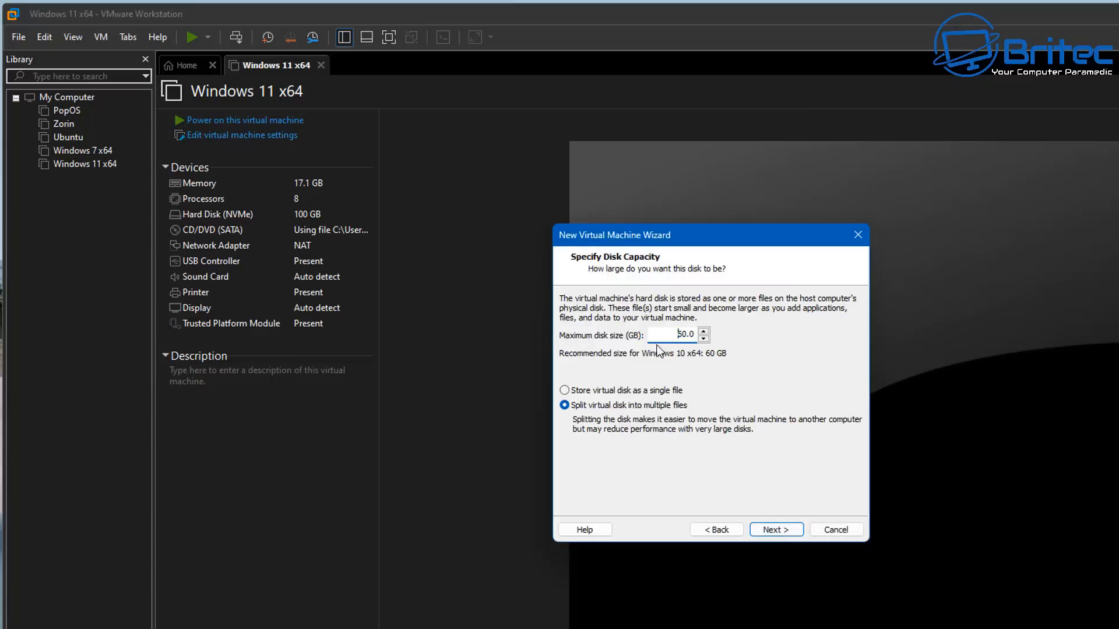
pyautogui.click(579, 391)
pyautogui.click(782, 531)
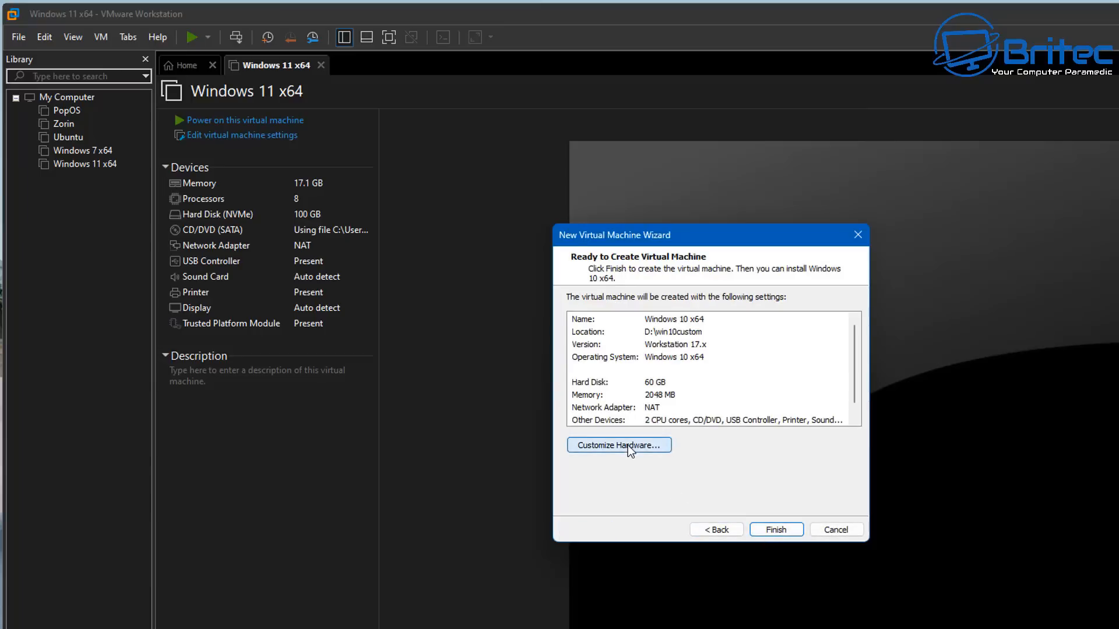
# Customise the hardware, raising the cores per processor to give 12 processor cores in total
pyautogui.click(628, 445)
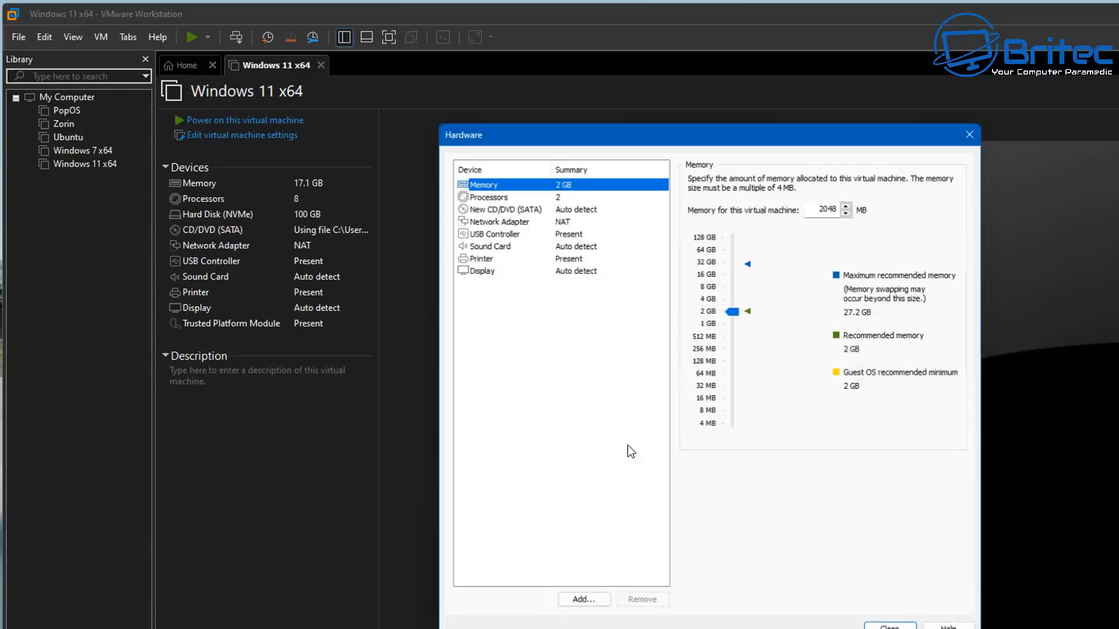
pyautogui.click(533, 194)
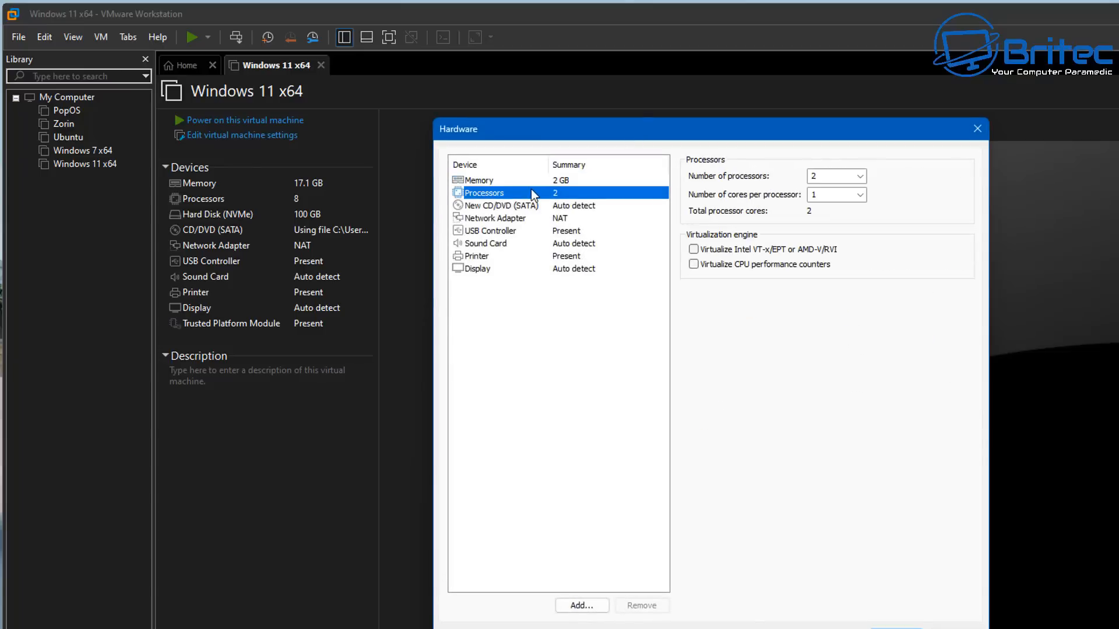
pyautogui.click(865, 196)
pyautogui.click(865, 246)
# Point the new CD/DVD drive at the ISO image file Windows10.iso from the Downloads folder
pyautogui.click(526, 205)
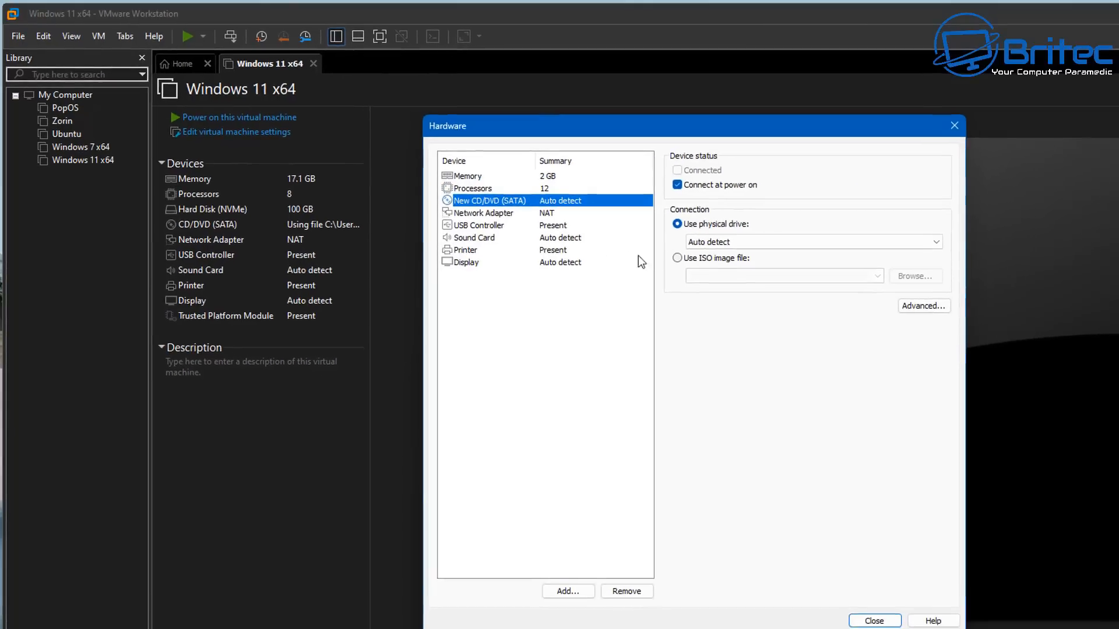
pyautogui.click(679, 258)
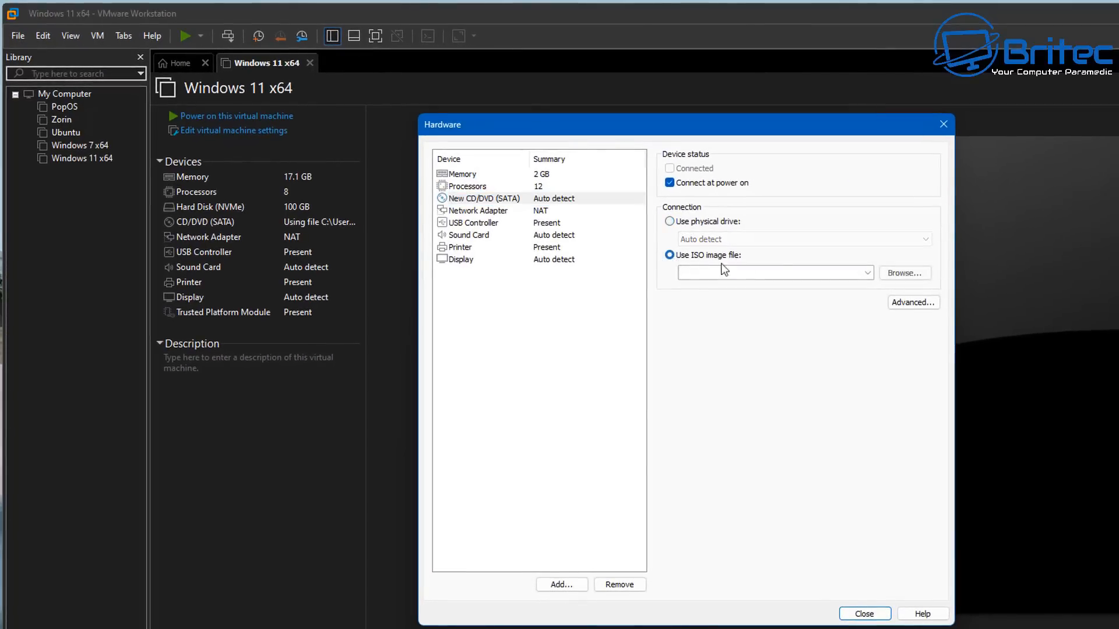
pyautogui.click(907, 274)
pyautogui.moveTo(780, 148); pyautogui.dragTo(628, 137)
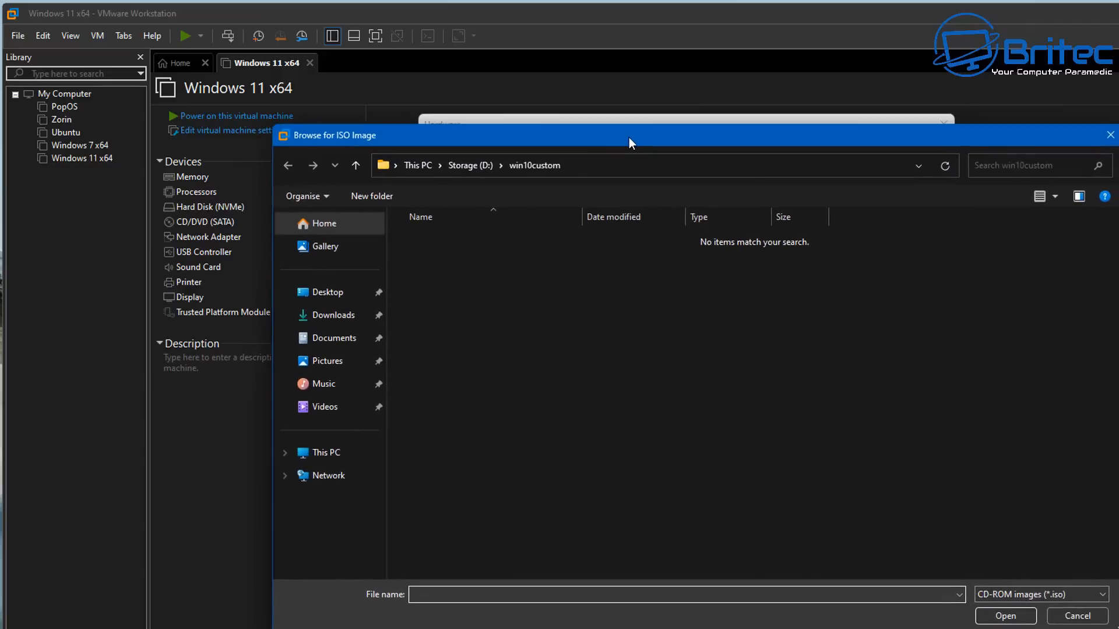
pyautogui.click(317, 315)
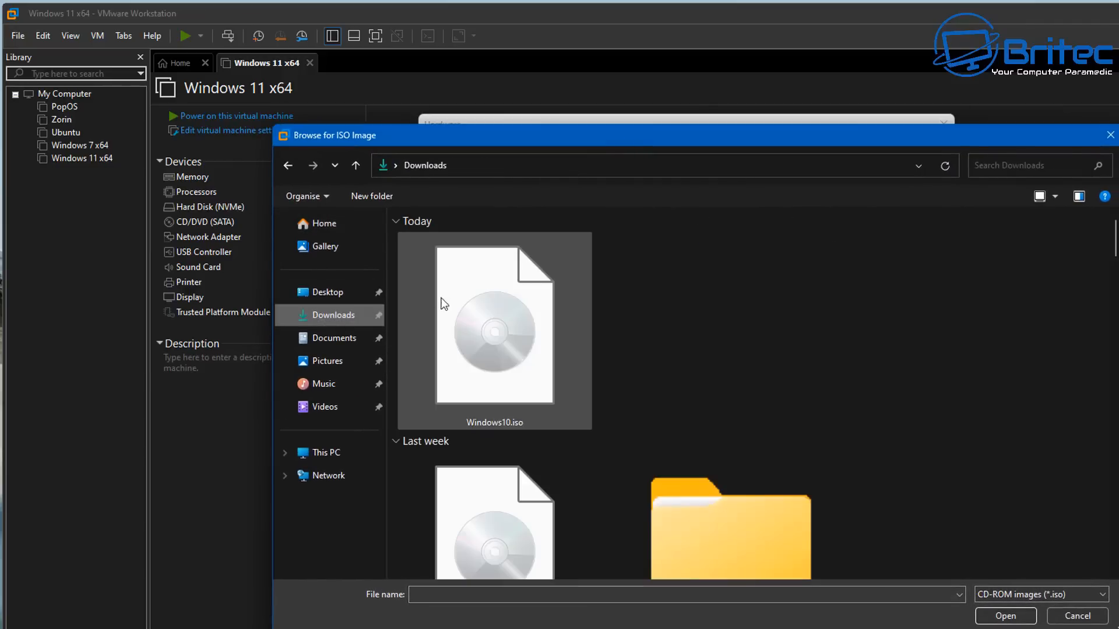
pyautogui.click(482, 334)
pyautogui.click(1004, 616)
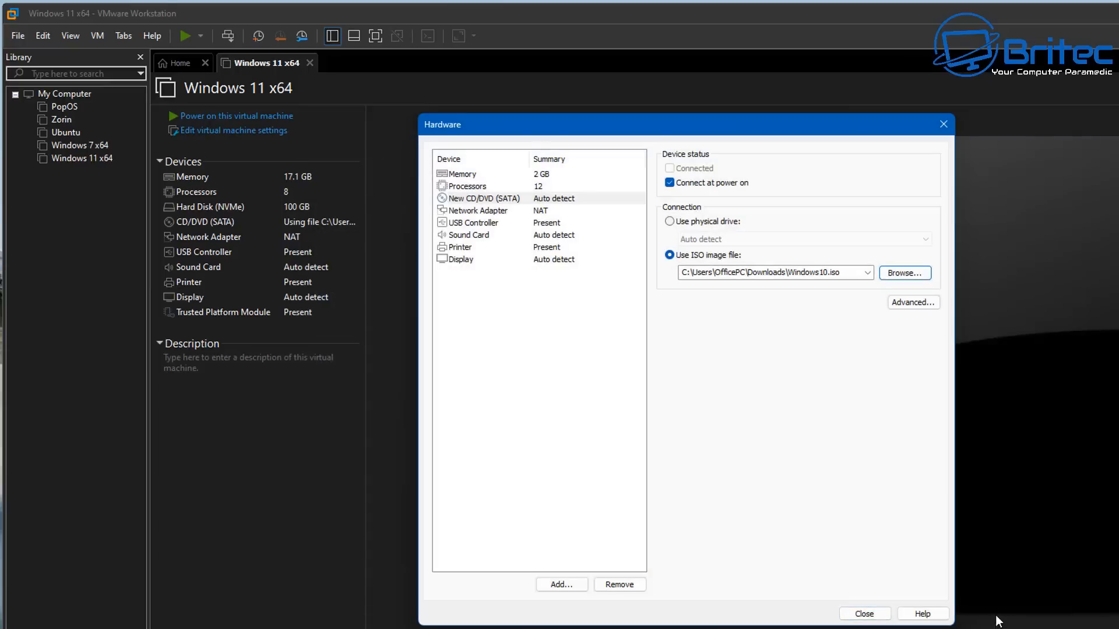
# Raise the virtual machine's memory to 16 GB, close the hardware settings and finish creating the virtual machine
pyautogui.click(473, 211)
pyautogui.click(475, 235)
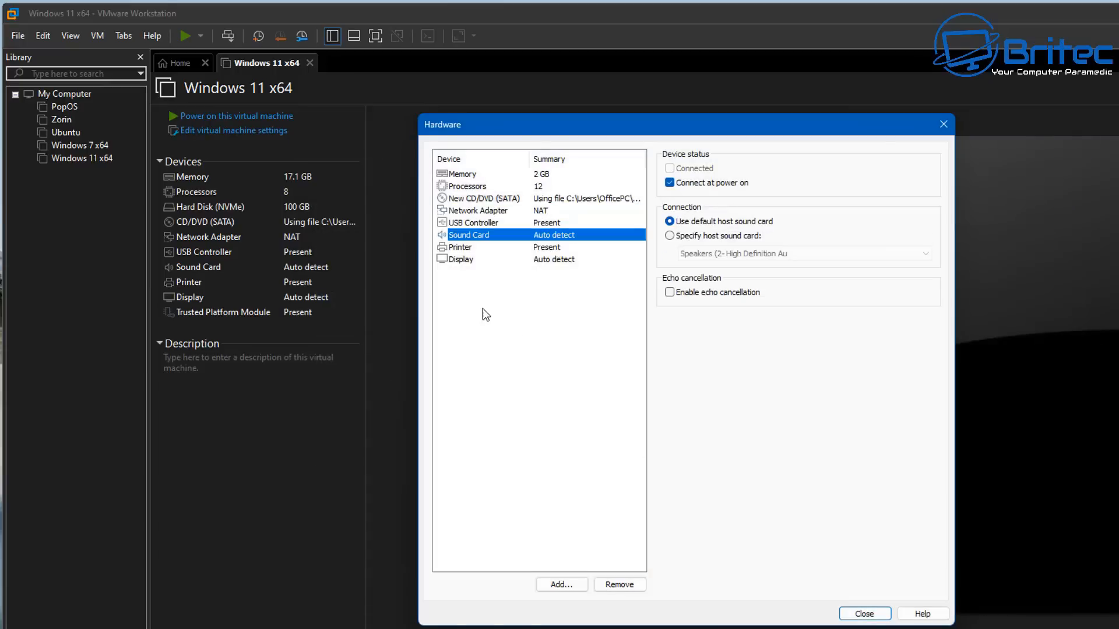
pyautogui.click(482, 176)
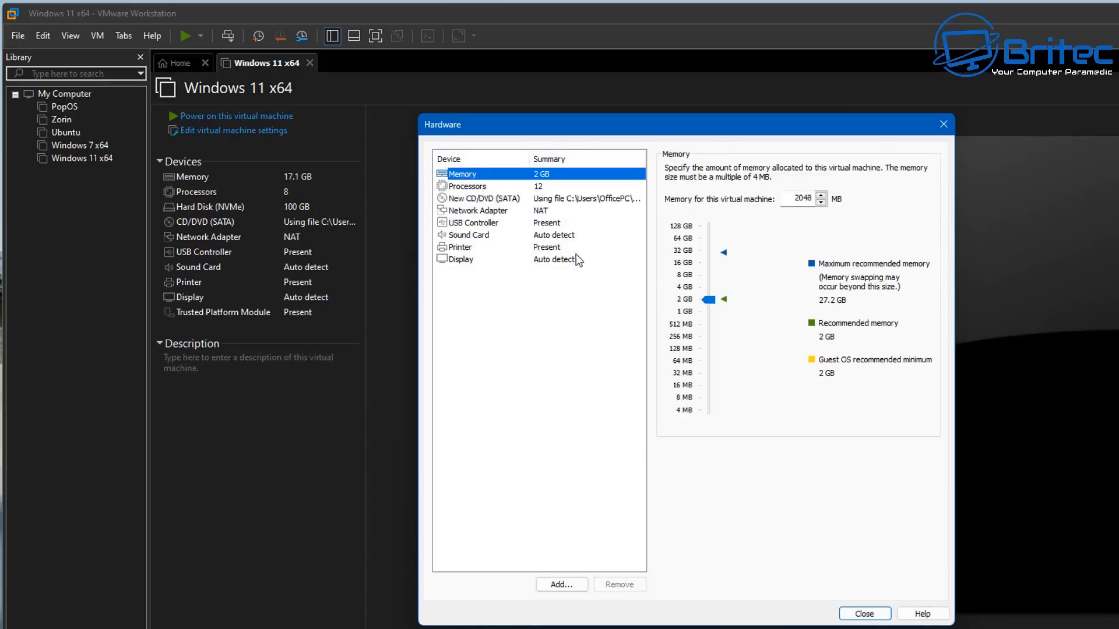
pyautogui.moveTo(702, 299); pyautogui.dragTo(709, 263)
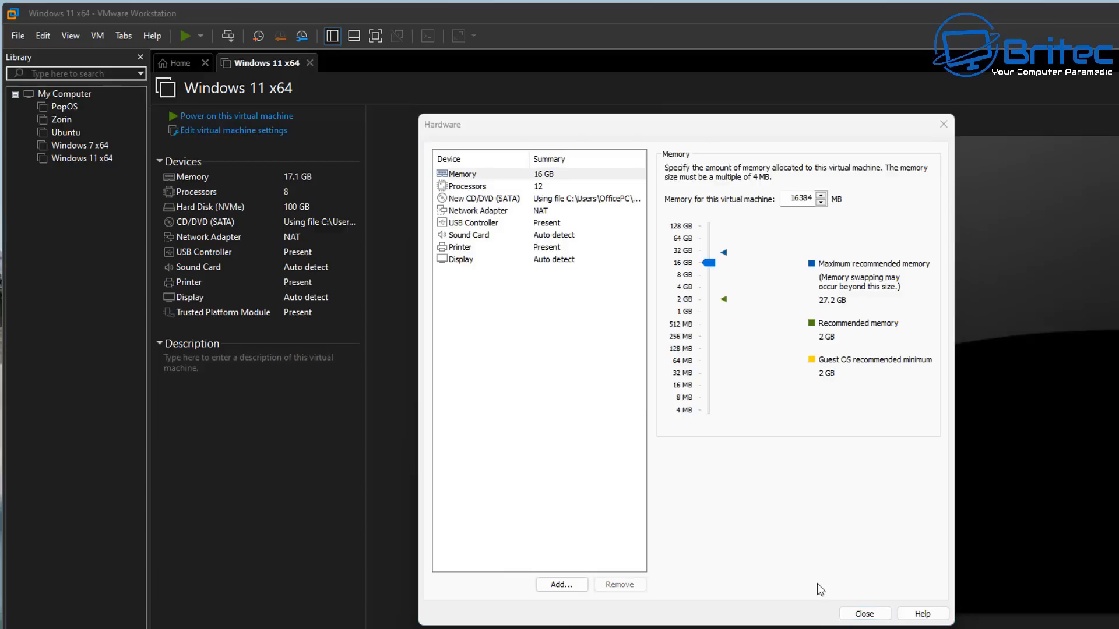
pyautogui.click(863, 614)
pyautogui.click(752, 513)
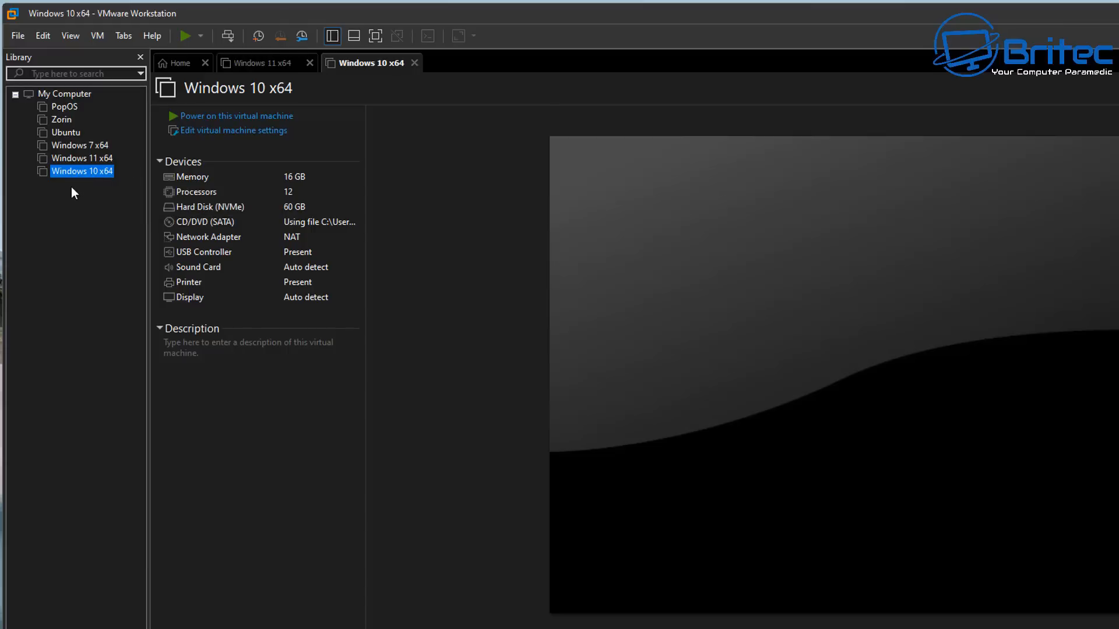
# Open the virtual machine settings and add a new 60 GB NVMe virtual hard disk split into multiple files
pyautogui.click(223, 135)
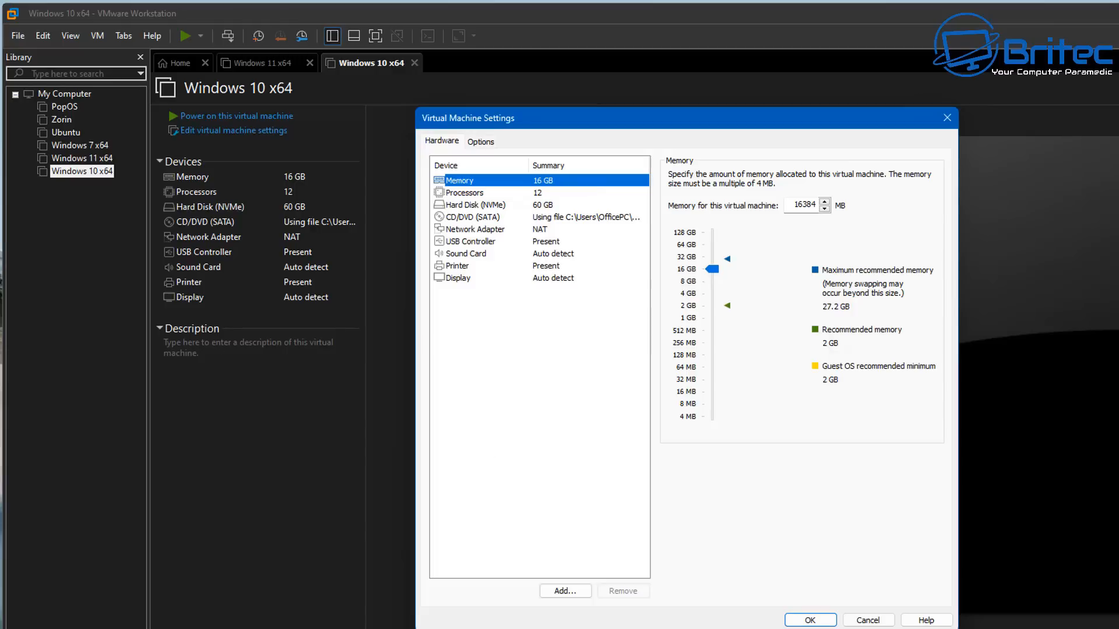
pyautogui.click(561, 589)
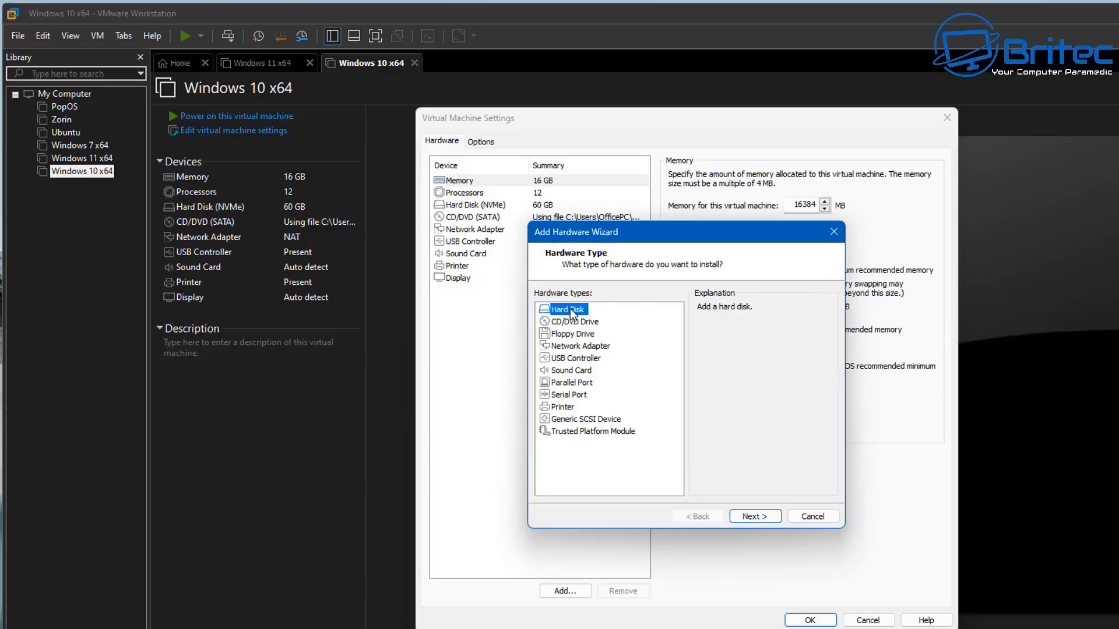
pyautogui.click(756, 519)
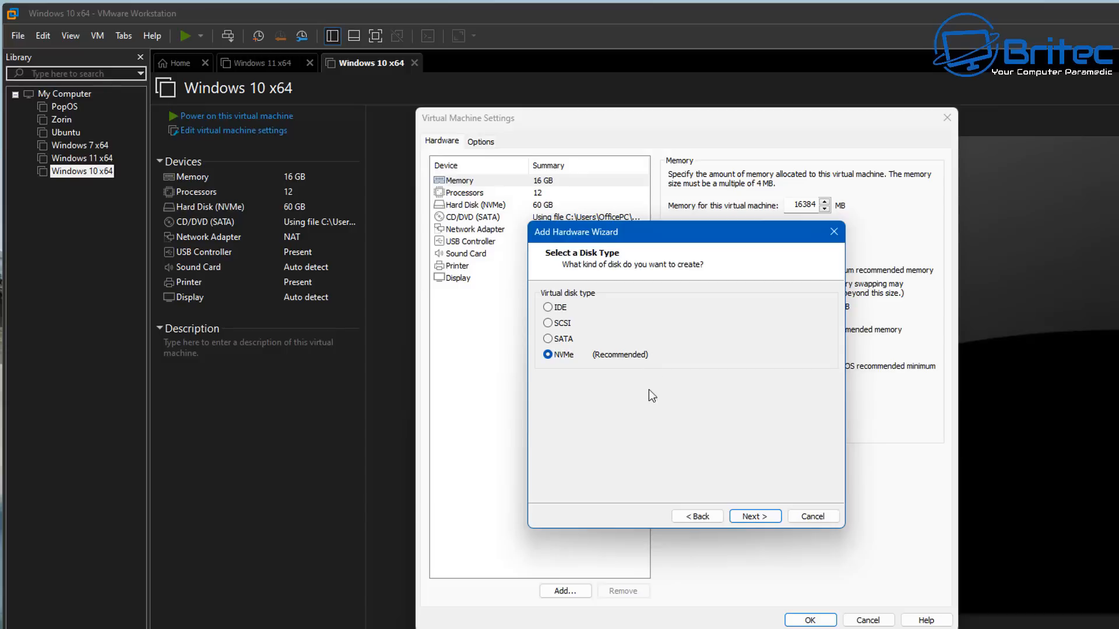
pyautogui.click(757, 519)
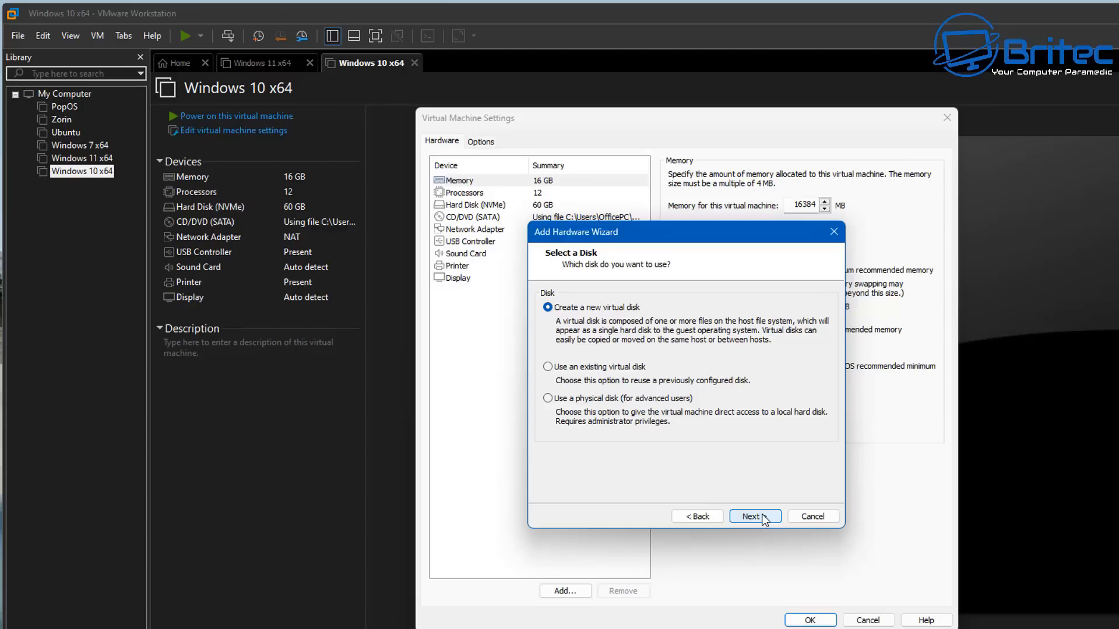
pyautogui.click(755, 517)
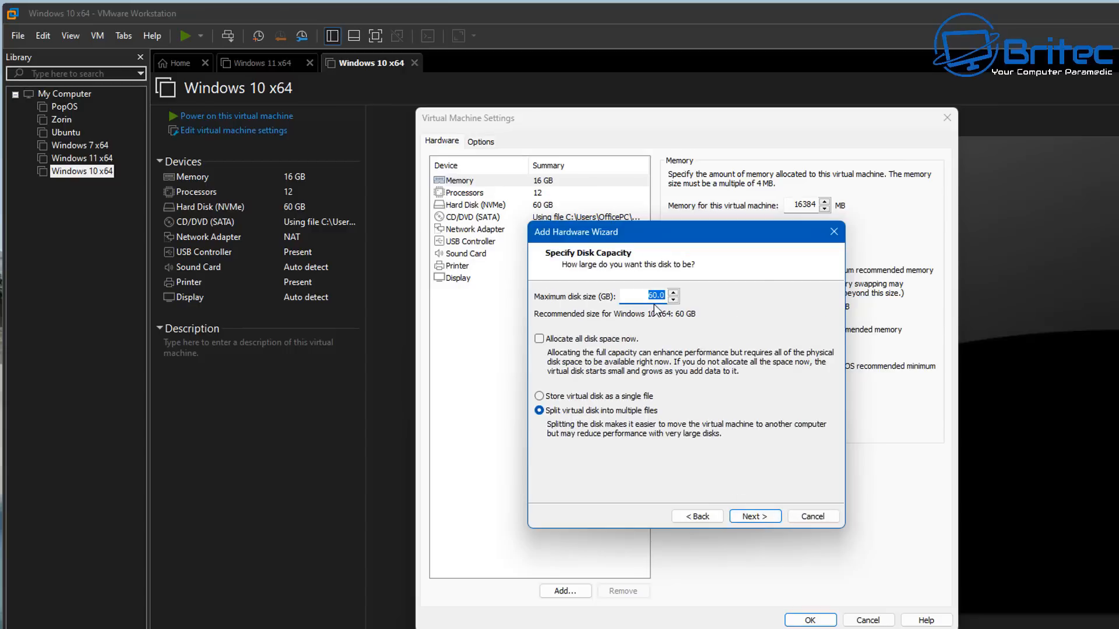
pyautogui.click(767, 517)
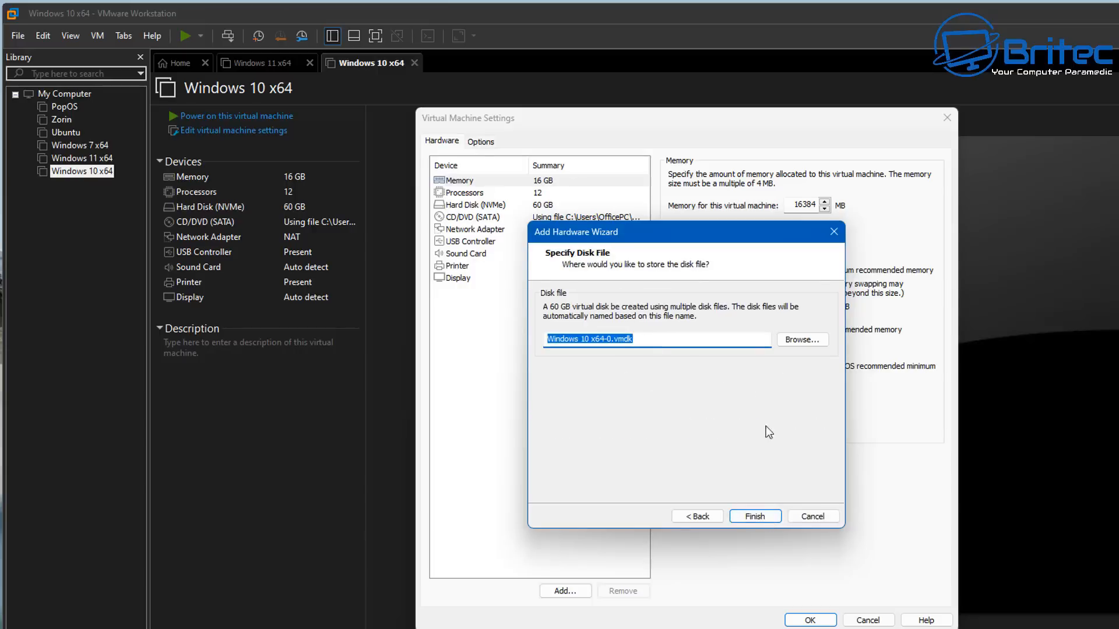
pyautogui.click(767, 518)
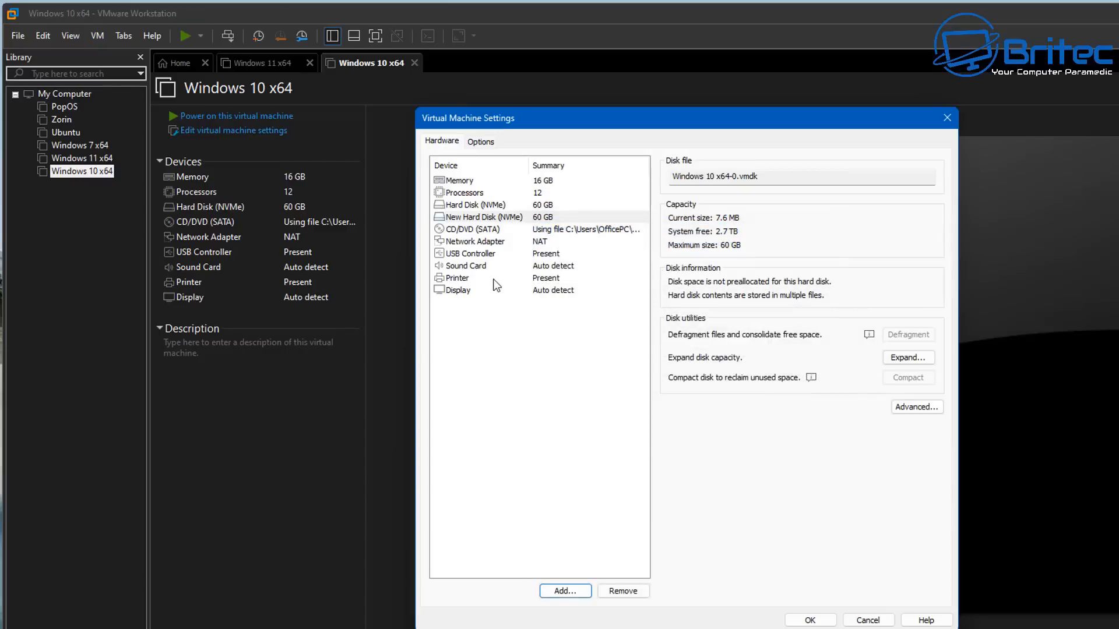
# Compare the original and new hard disks, then save the virtual machine settings
pyautogui.click(469, 219)
pyautogui.click(469, 206)
pyautogui.click(469, 220)
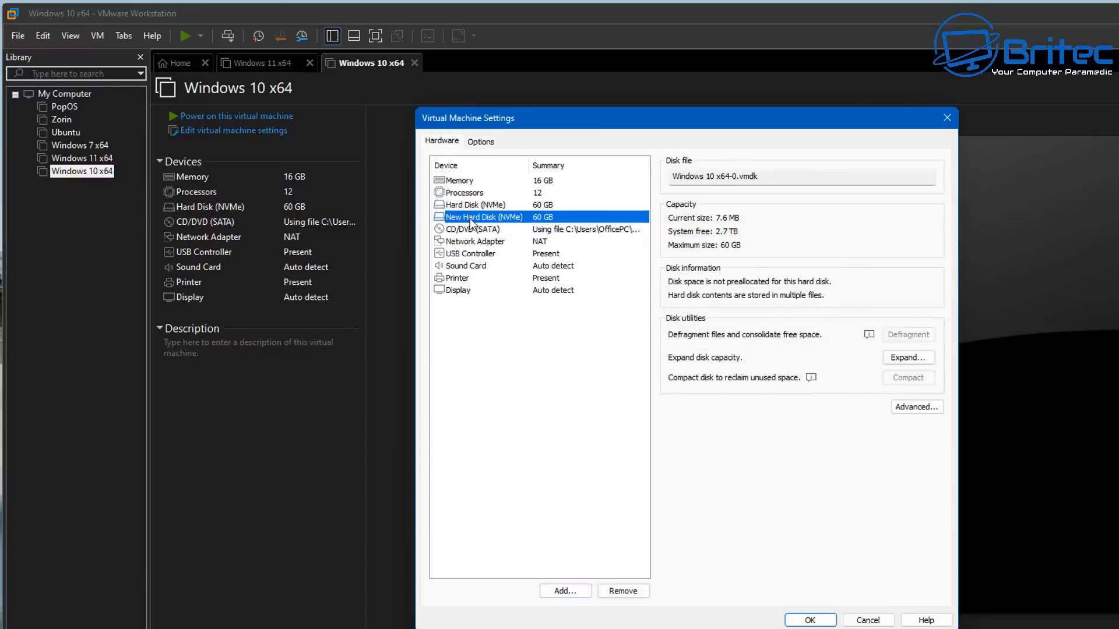
pyautogui.click(473, 205)
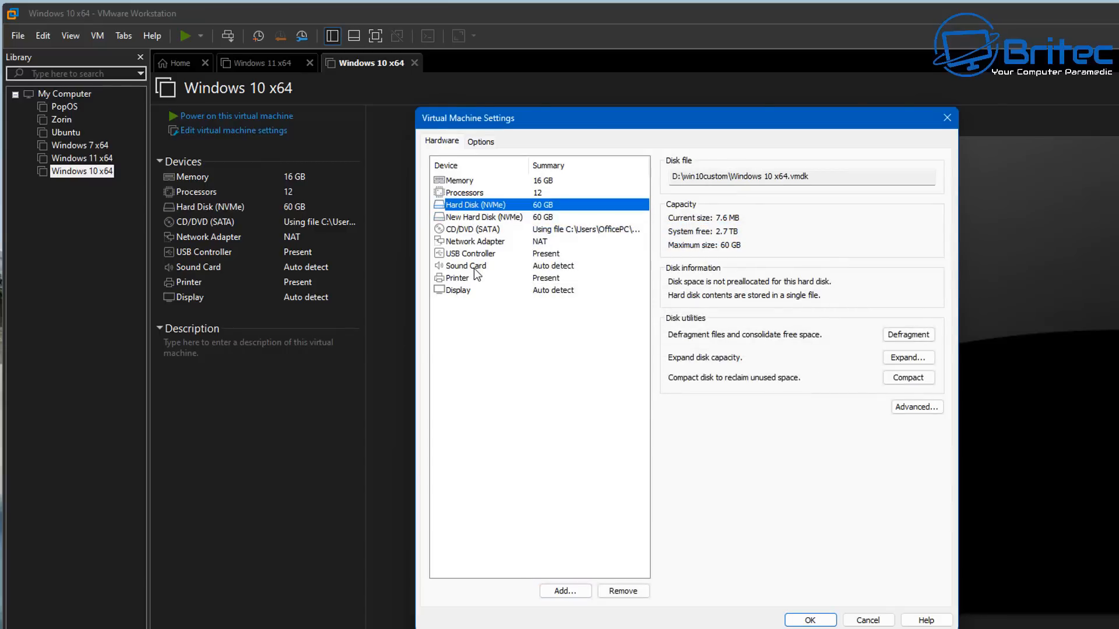
pyautogui.click(809, 620)
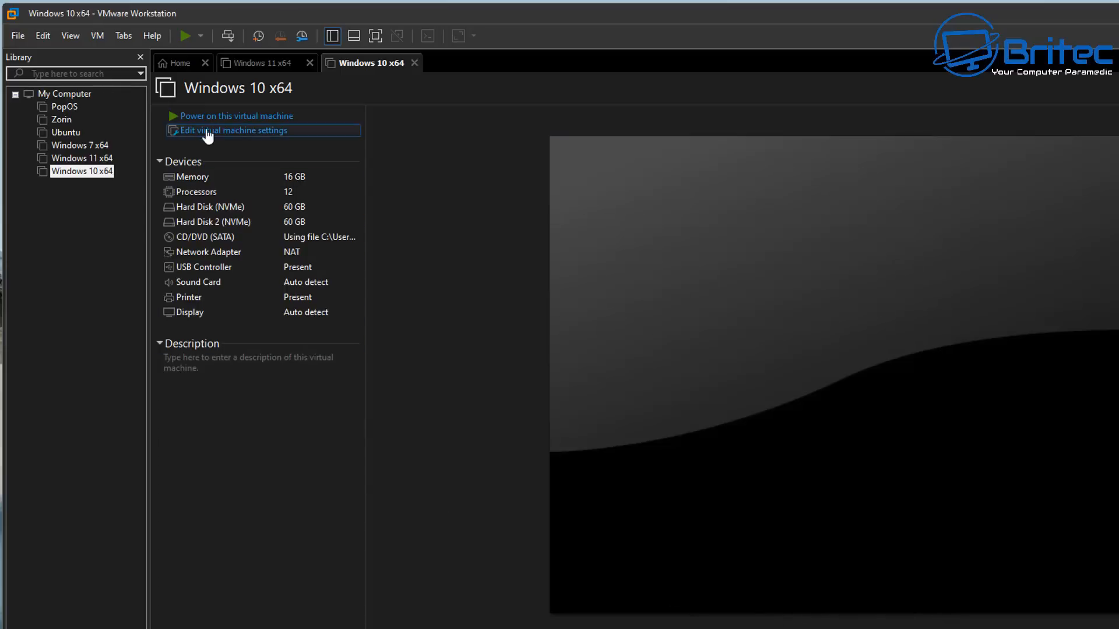
# Power on the Windows 10 x64 virtual machine and boot it from the installation DVD
pyautogui.click(236, 116)
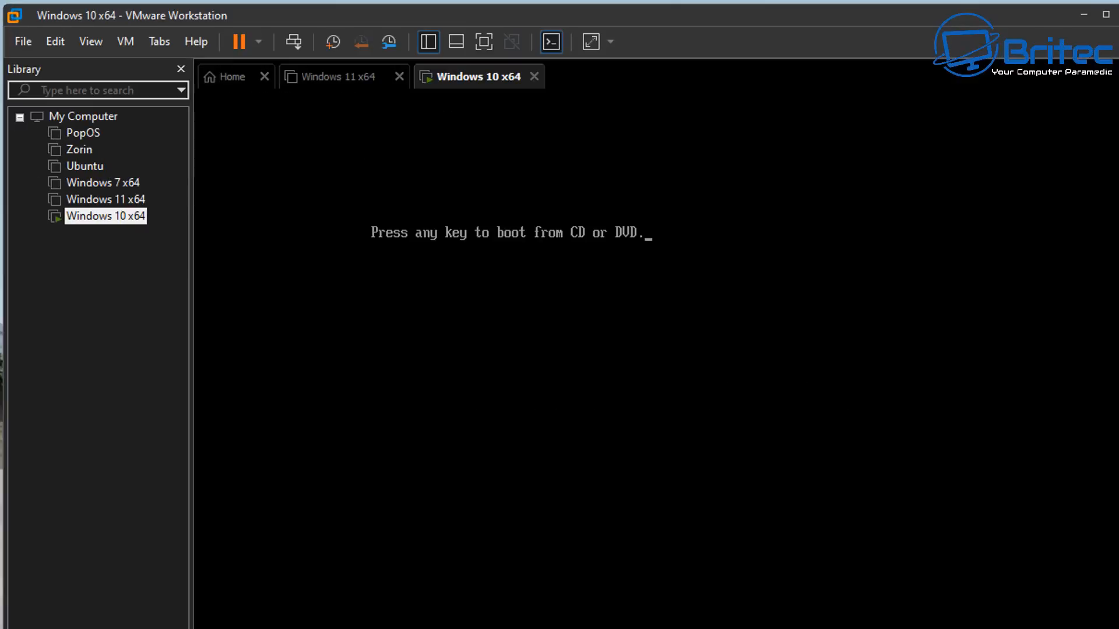
pyautogui.click(544, 287)
pyautogui.press('Return')
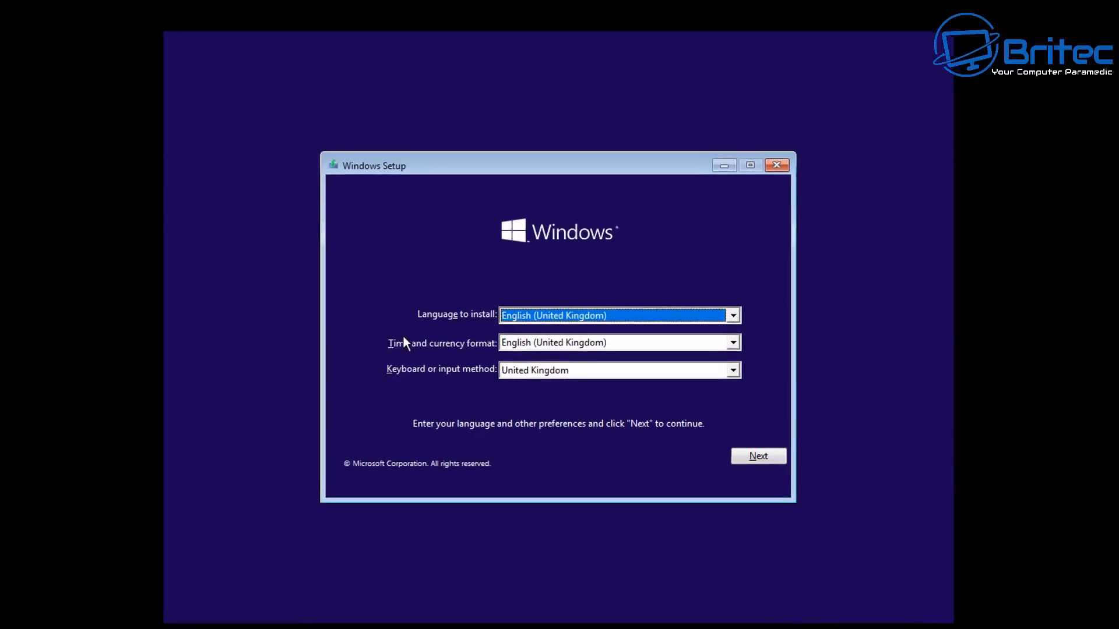
# Set the time and currency format to English (World) and continue Windows Setup
pyautogui.click(696, 345)
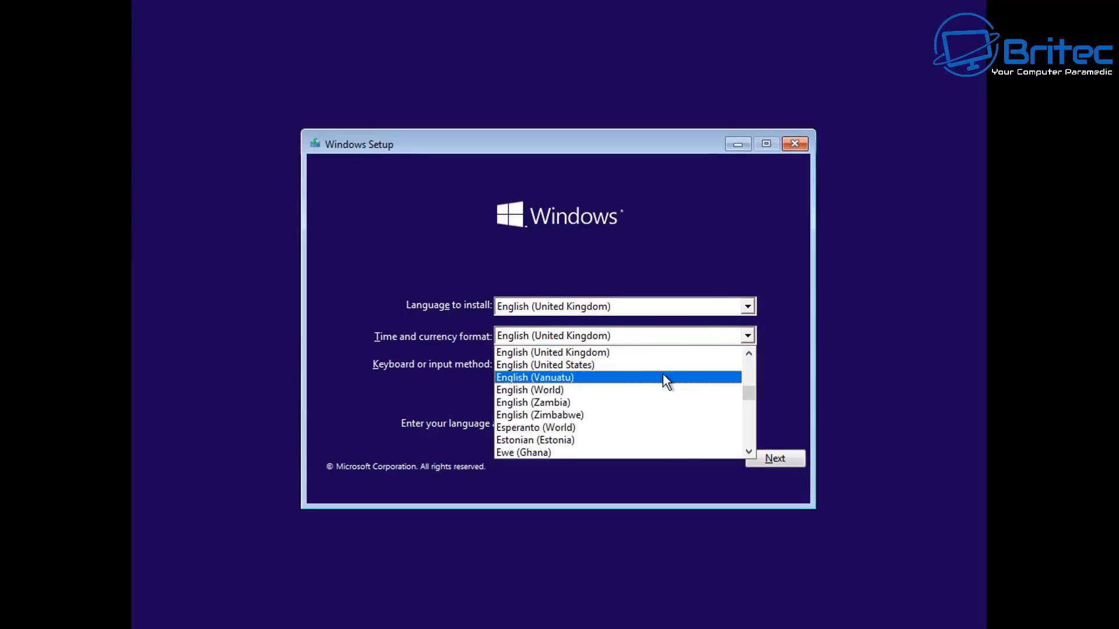
pyautogui.scroll(-2, 654, 397)
pyautogui.scroll(2, 652, 396)
pyautogui.click(633, 392)
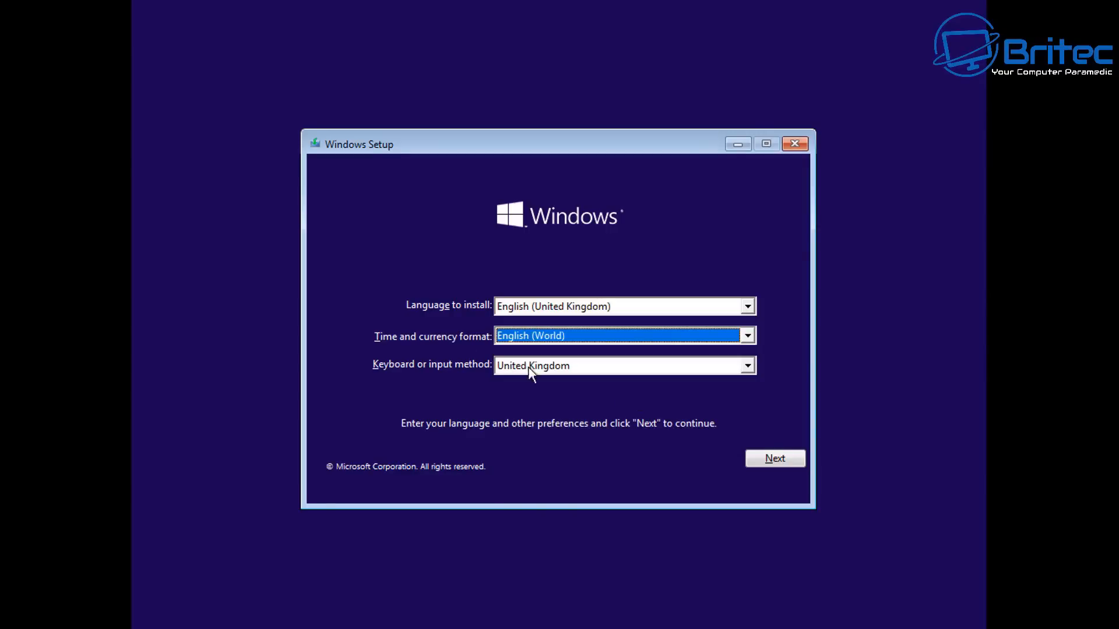
pyautogui.click(781, 457)
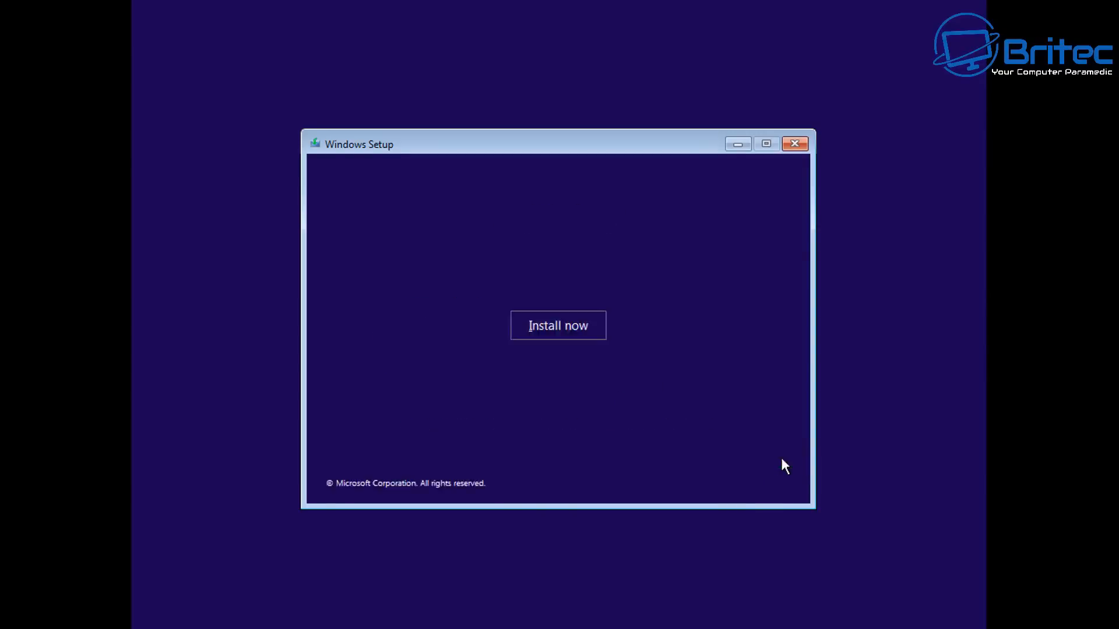
# Start the installation without a product key and choose the Windows 10 Pro edition
pyautogui.click(565, 337)
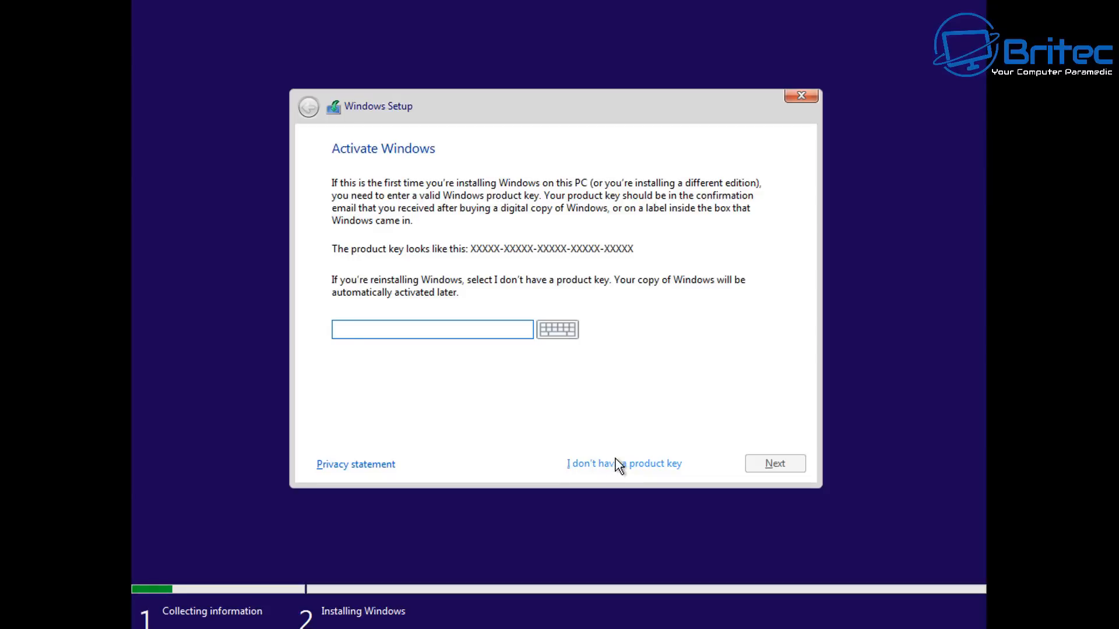
pyautogui.click(610, 464)
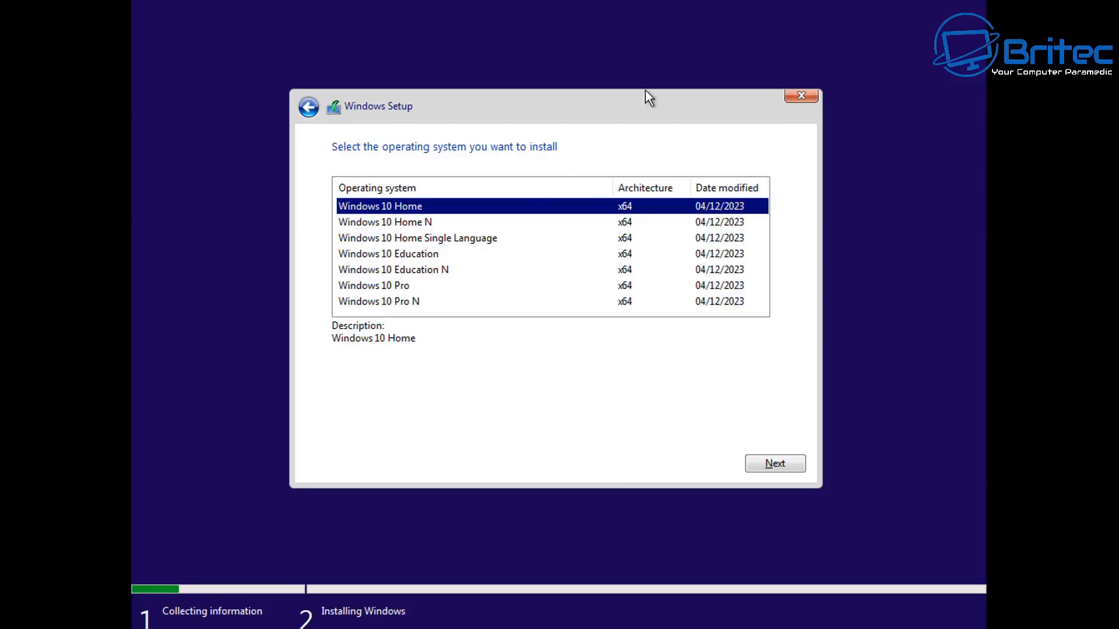
pyautogui.click(379, 287)
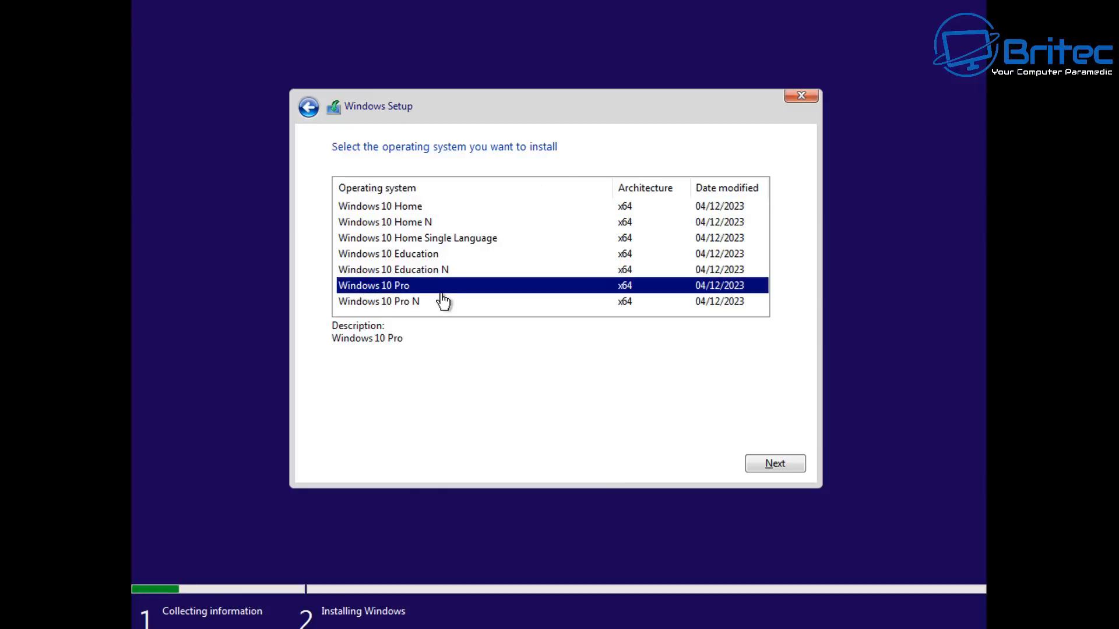
pyautogui.click(784, 471)
# Accept the licence terms and run a custom installation onto Drive 0's unallocated space
pyautogui.click(401, 424)
pyautogui.click(794, 464)
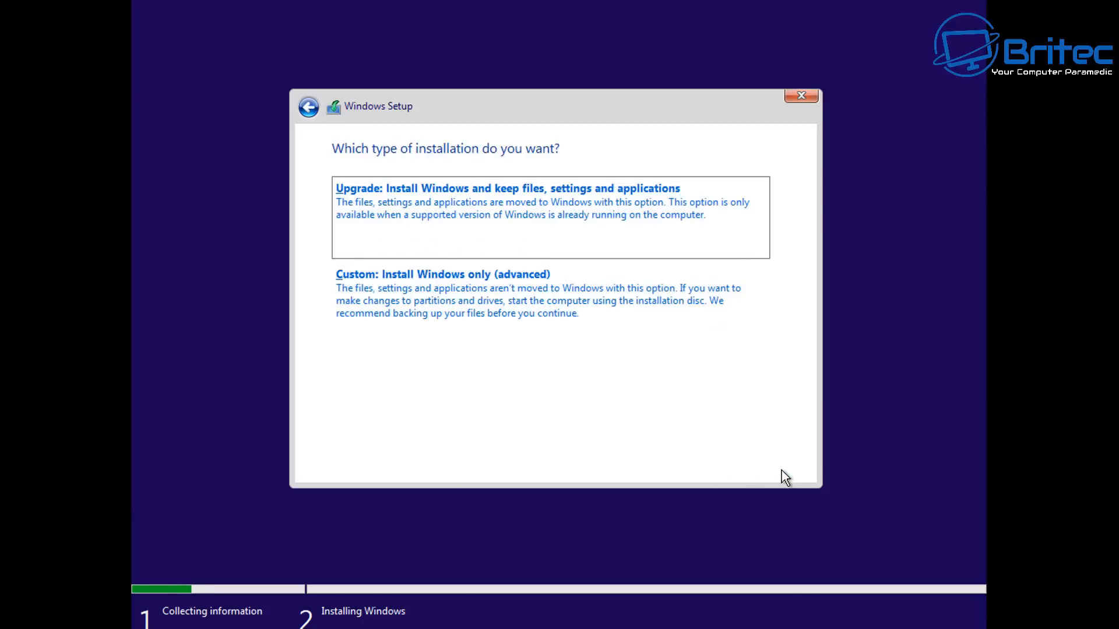
pyautogui.click(506, 338)
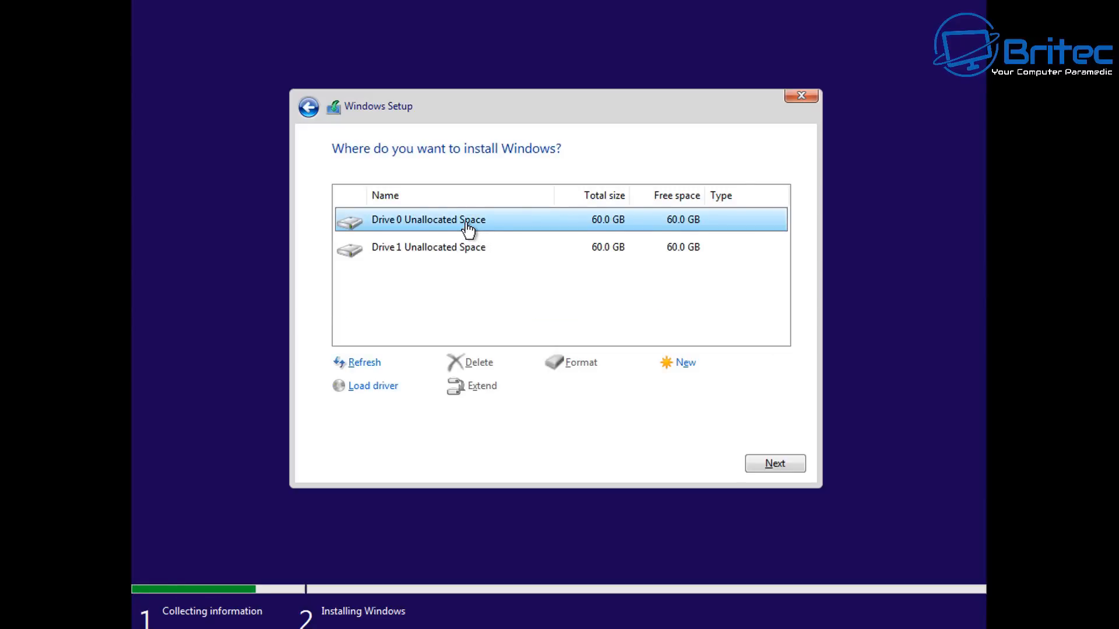
pyautogui.click(768, 467)
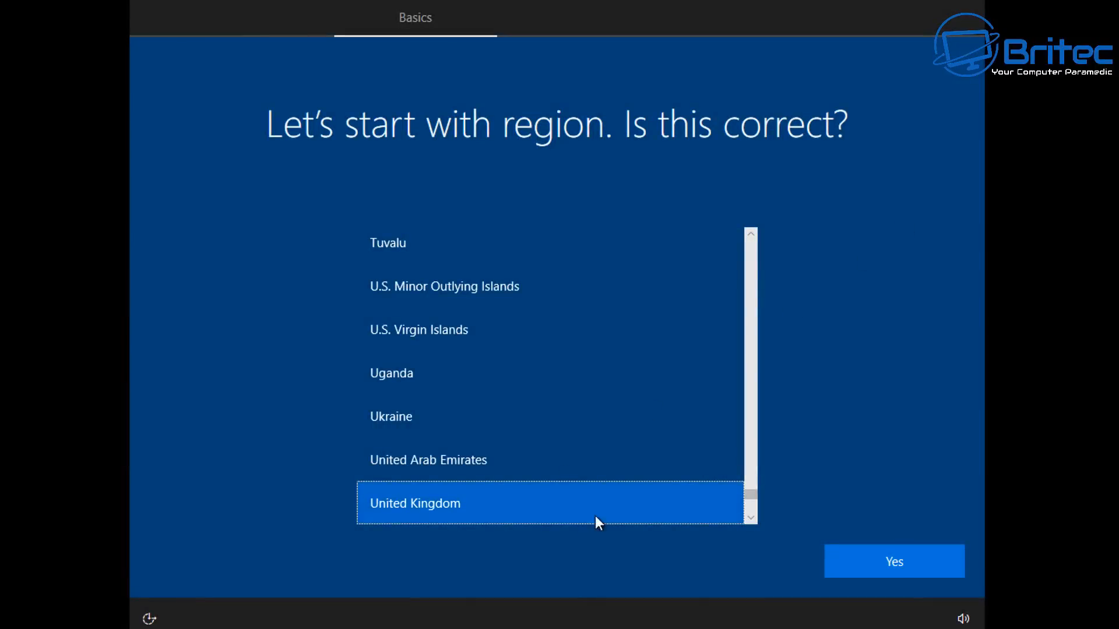
# Confirm United Kingdom as region and keyboard layout, skipping a second keyboard layout
pyautogui.click(879, 573)
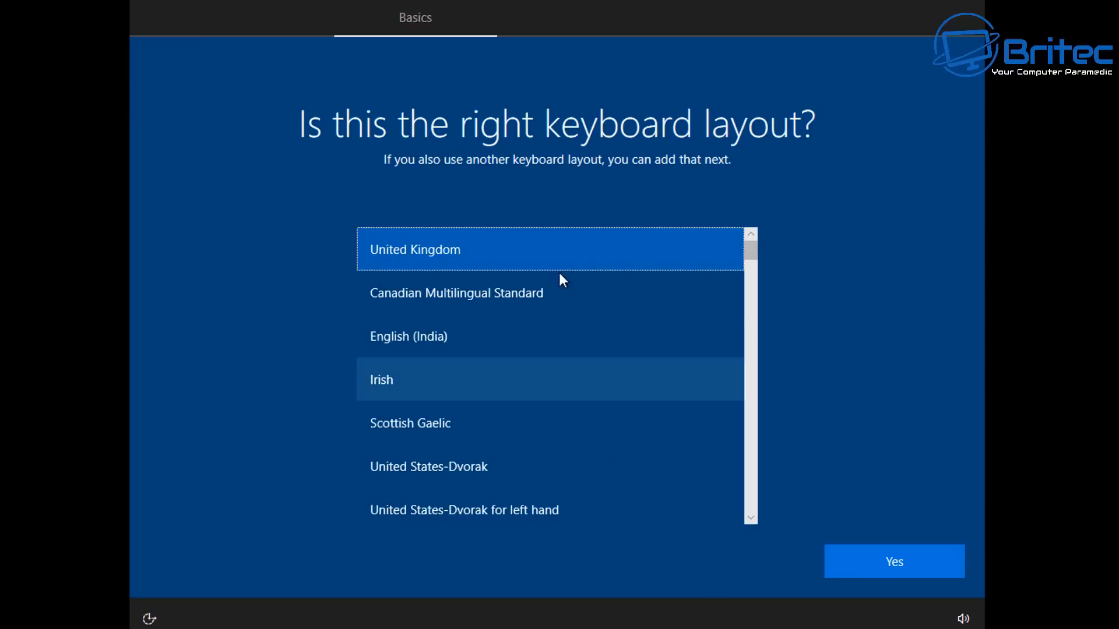
pyautogui.click(877, 575)
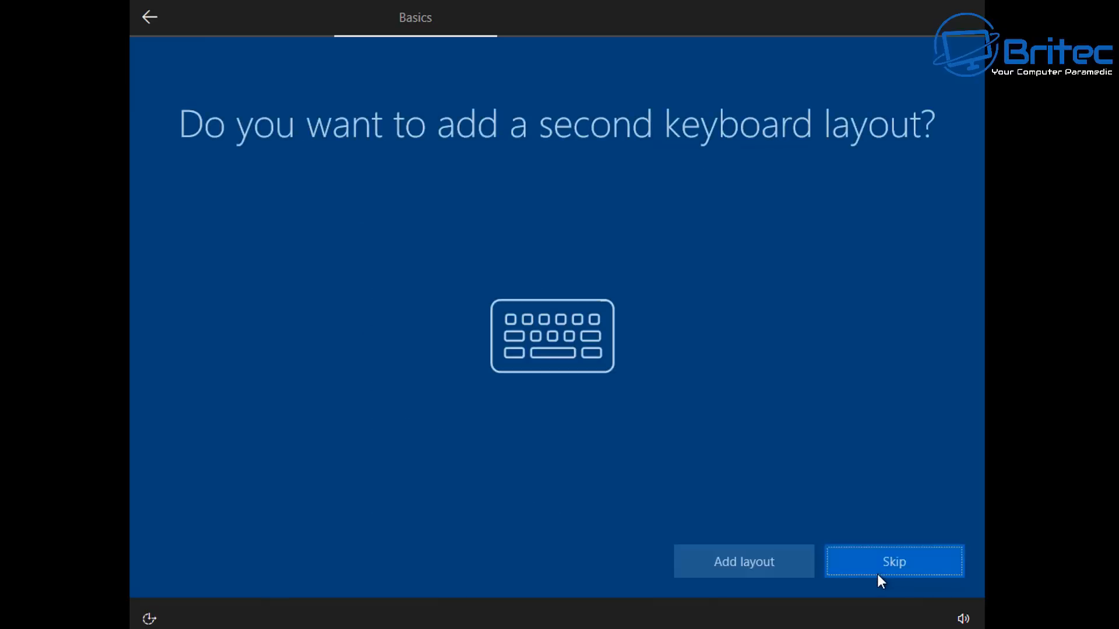
pyautogui.click(852, 568)
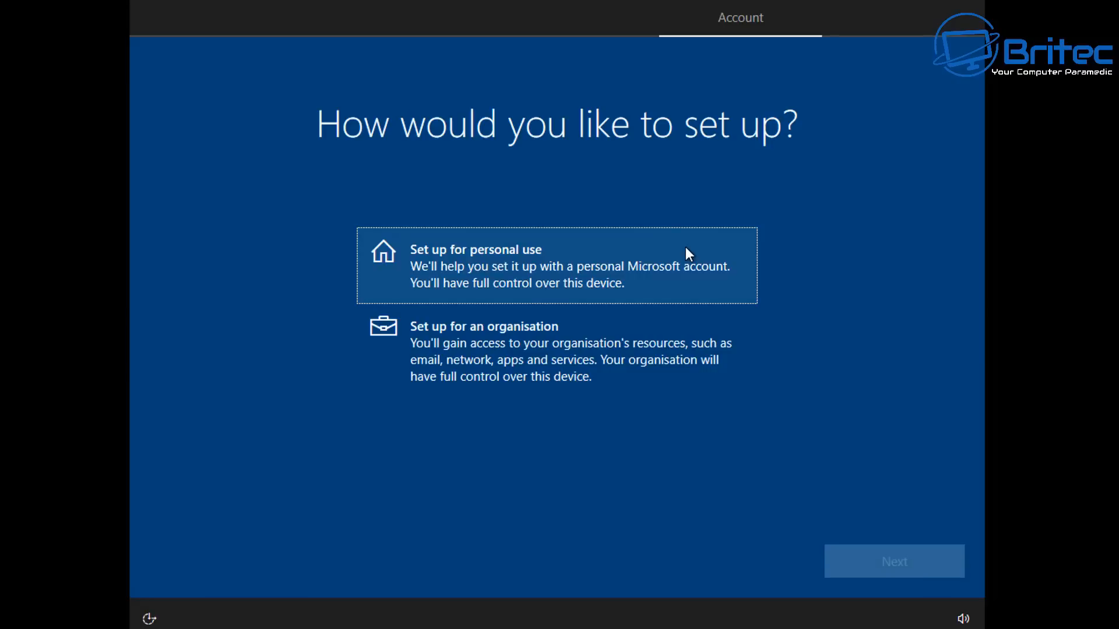
# Choose to set up the device for personal use and continue
pyautogui.click(576, 246)
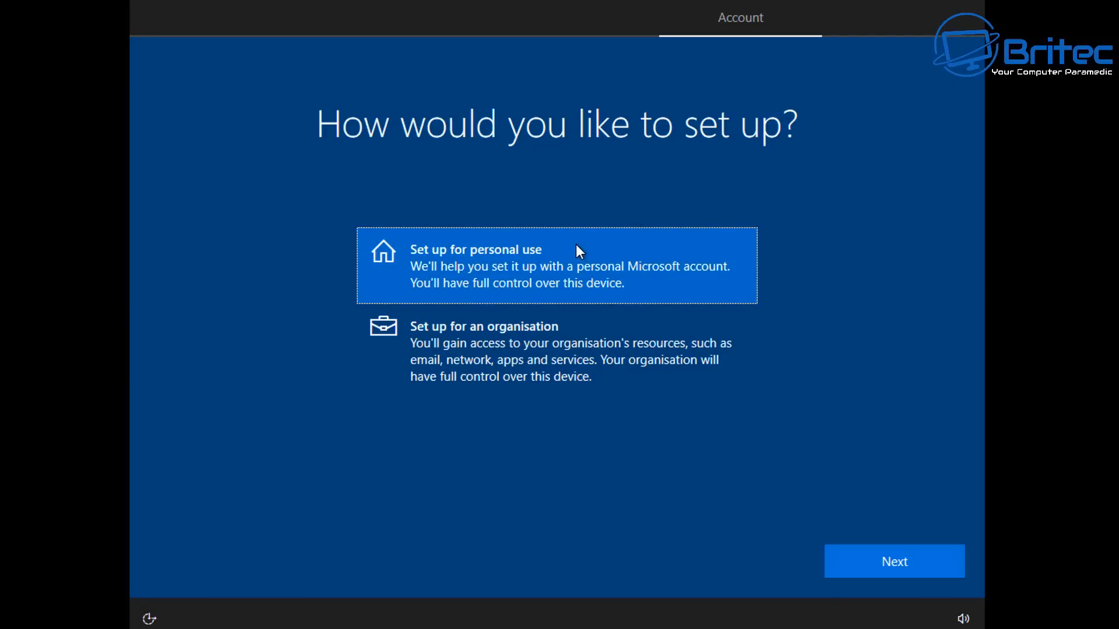
pyautogui.click(934, 567)
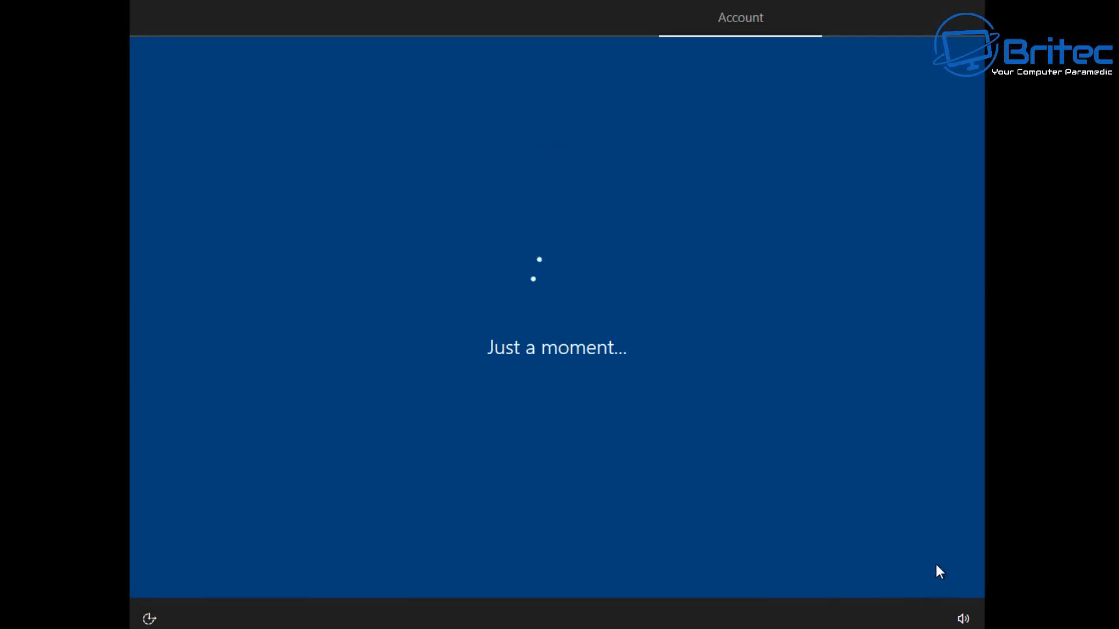
# Set up an offline local account with the limited experience, entering a user name and leaving the password blank
pyautogui.click(169, 566)
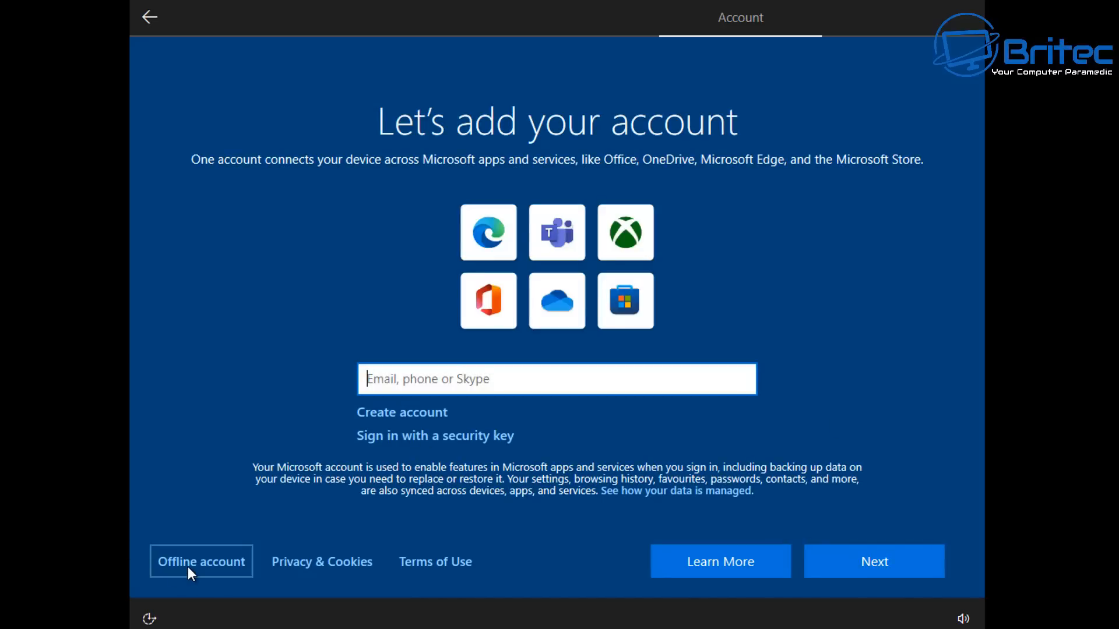
pyautogui.click(188, 566)
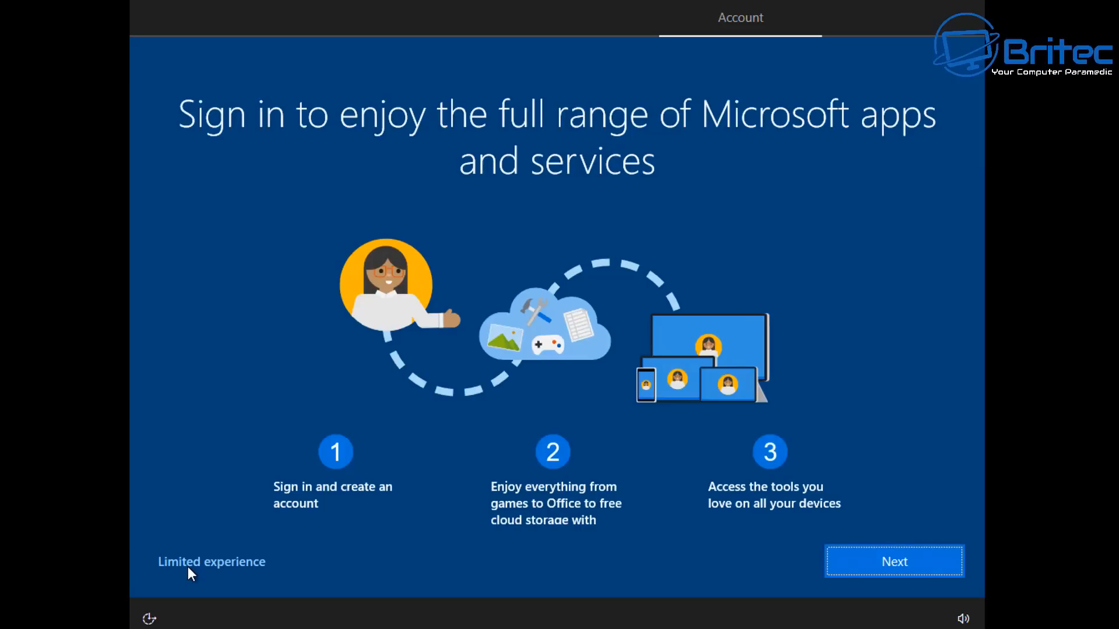
pyautogui.click(188, 565)
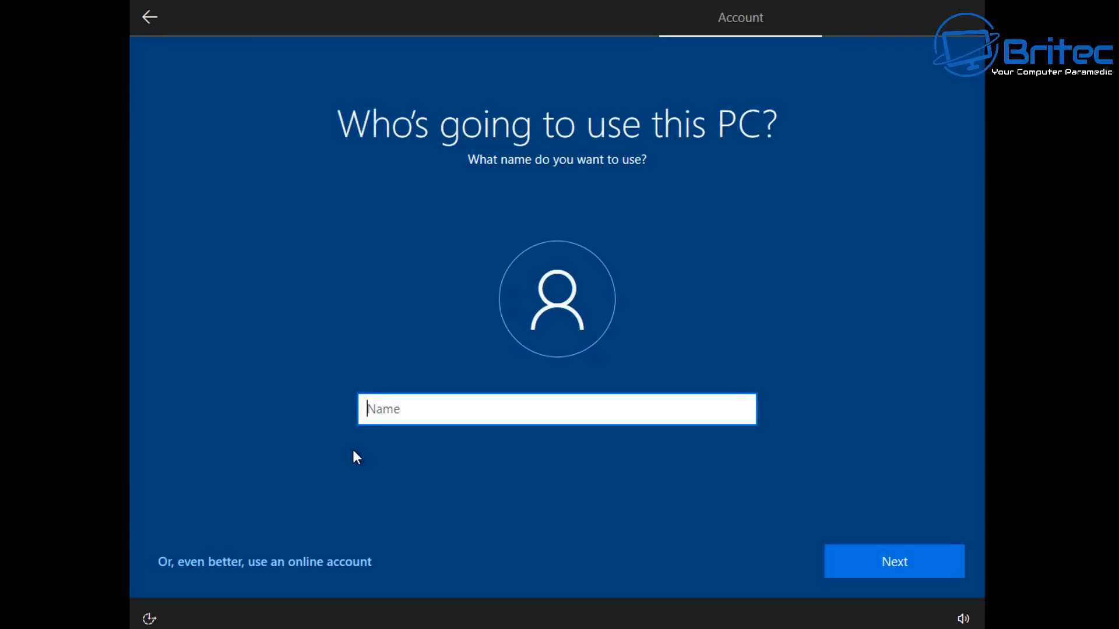
pyautogui.write('Britec')
pyautogui.click(876, 556)
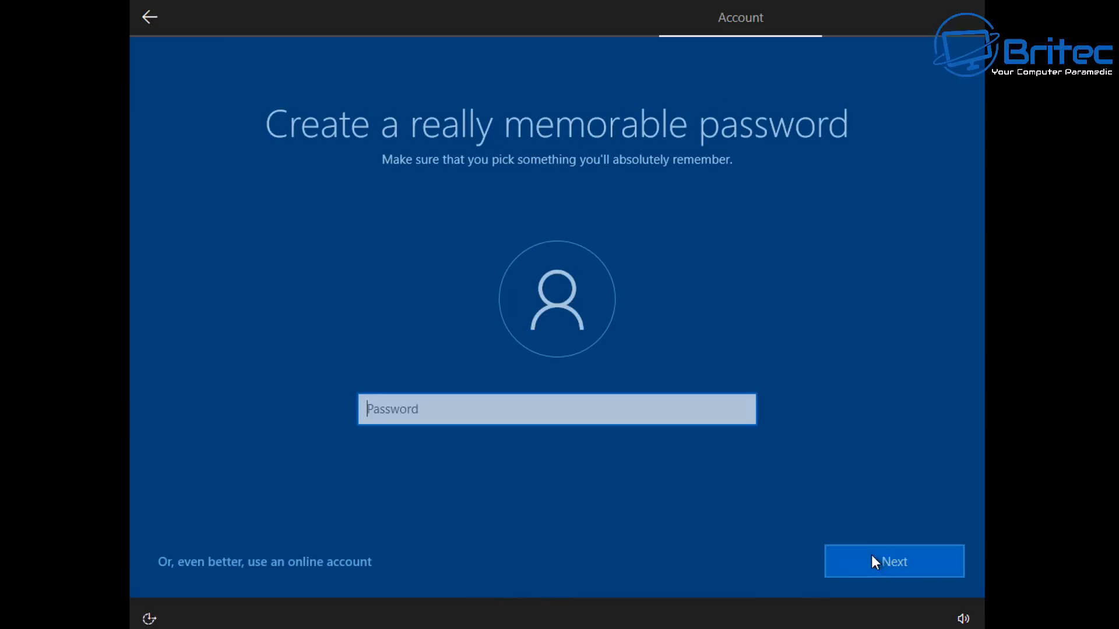
pyautogui.click(861, 556)
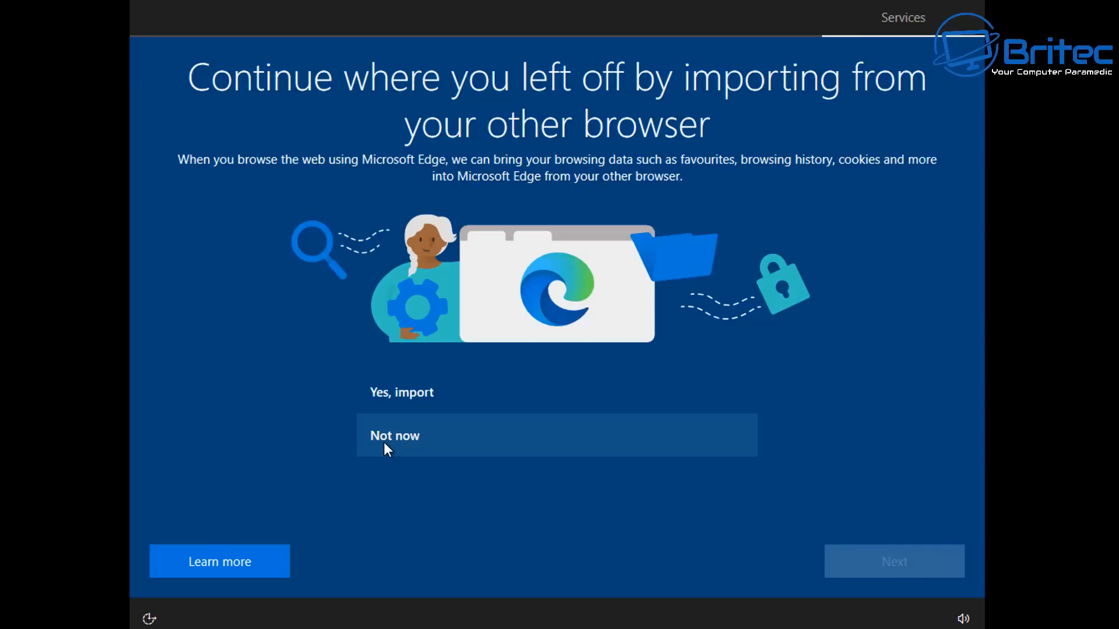
# Decline importing browser data and refuse location access for Microsoft and apps
pyautogui.click(384, 443)
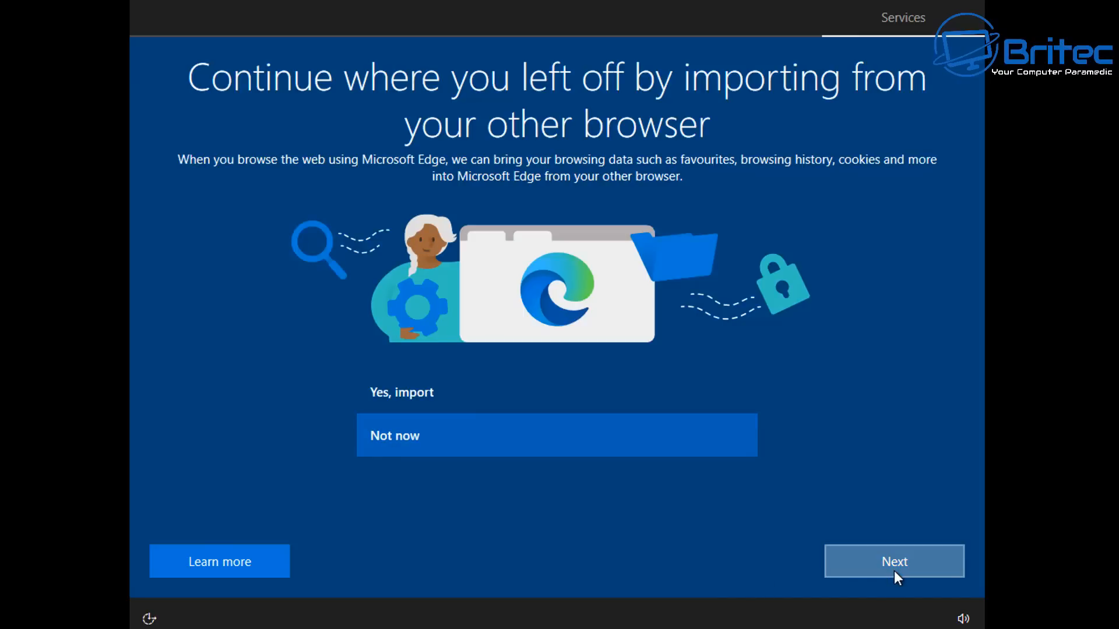
pyautogui.click(895, 572)
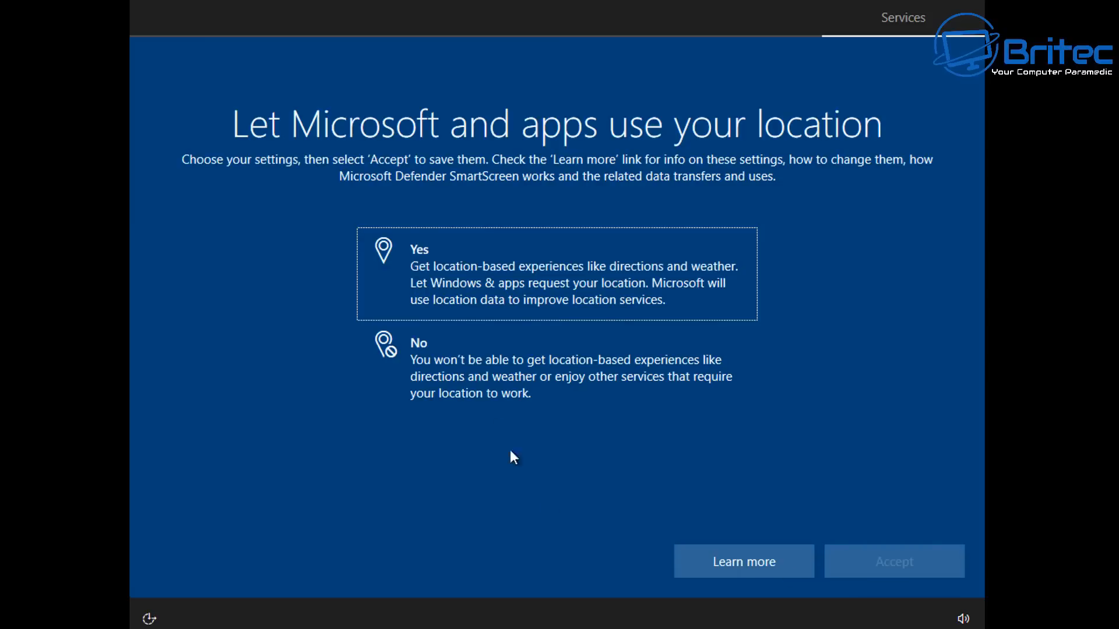
pyautogui.click(493, 373)
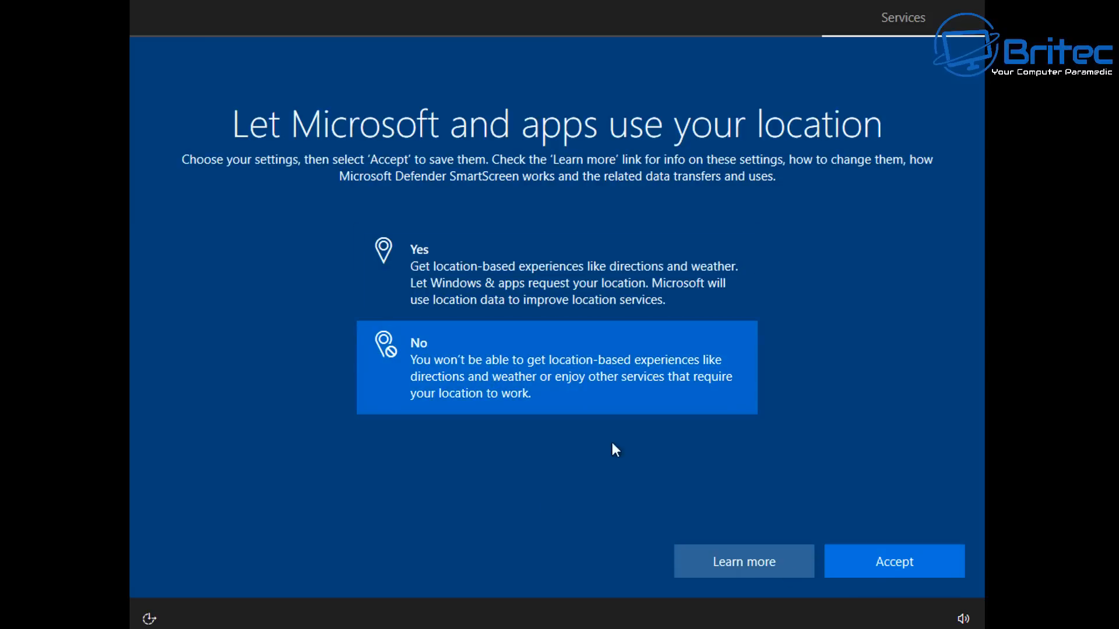
pyautogui.click(901, 573)
# Turn off Find my device and choose to send only required diagnostic data
pyautogui.click(527, 368)
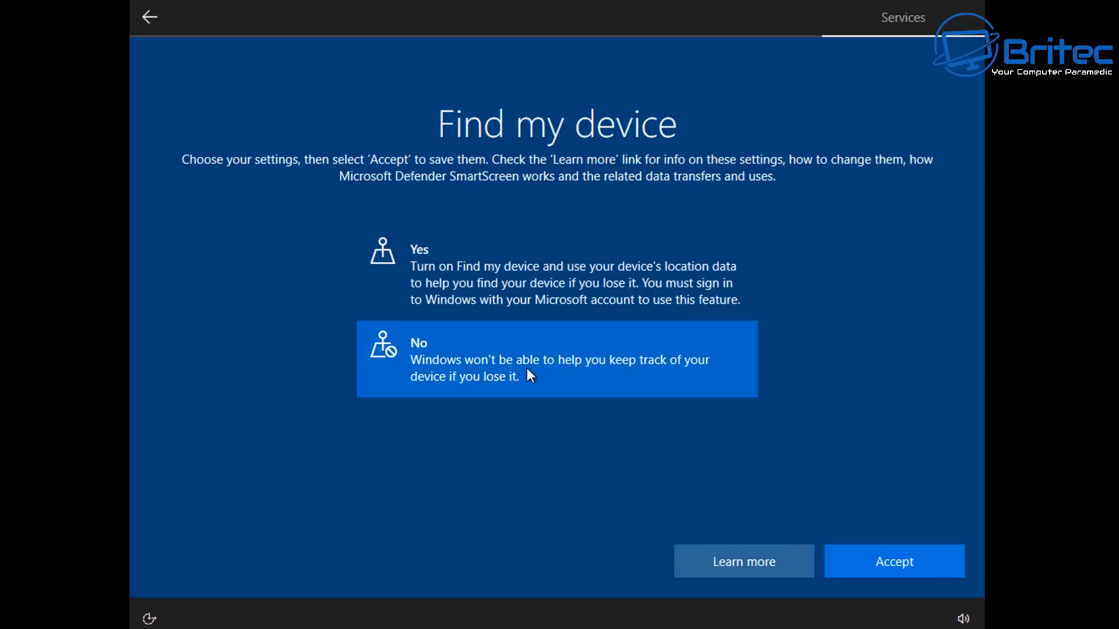
pyautogui.click(942, 566)
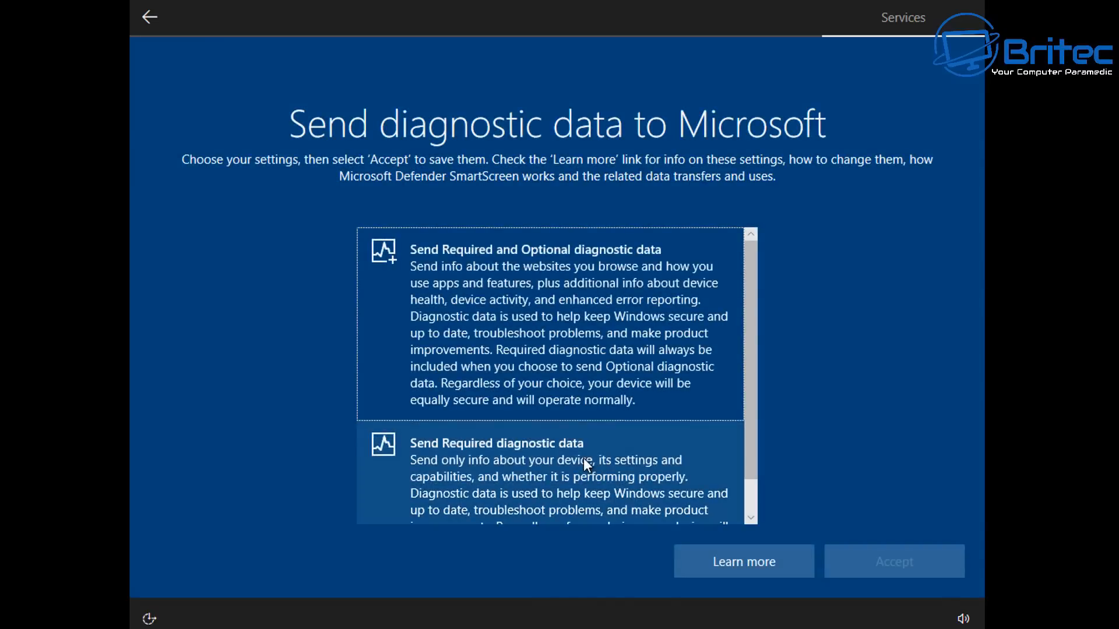
pyautogui.click(582, 459)
pyautogui.click(938, 574)
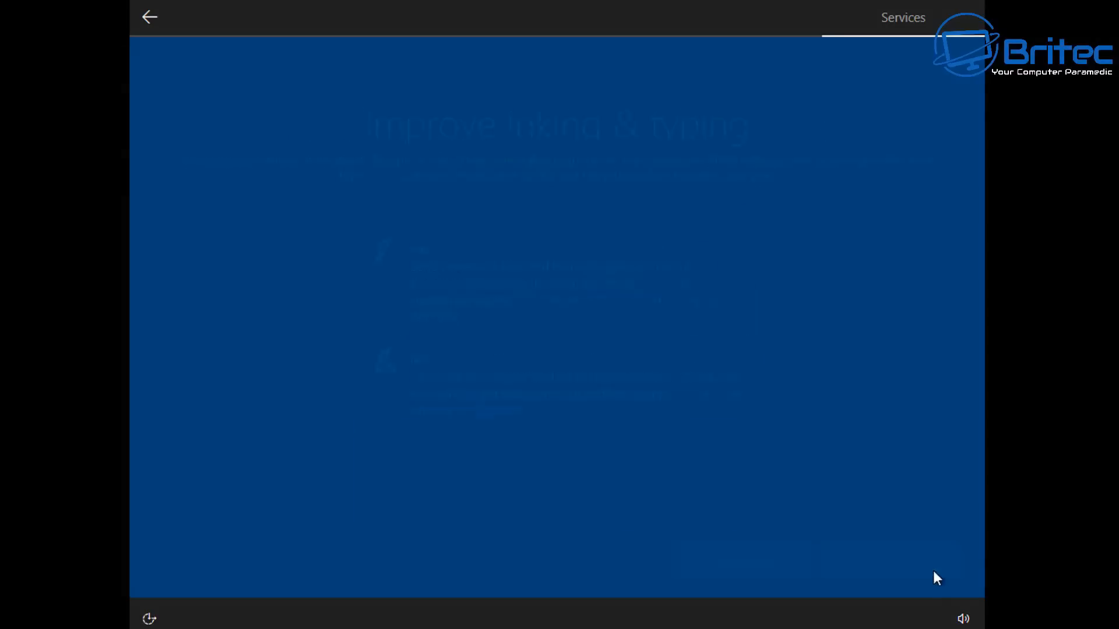
# Decline inking and typing improvement and tailored experiences with diagnostic data
pyautogui.click(536, 393)
pyautogui.click(923, 571)
pyautogui.click(519, 362)
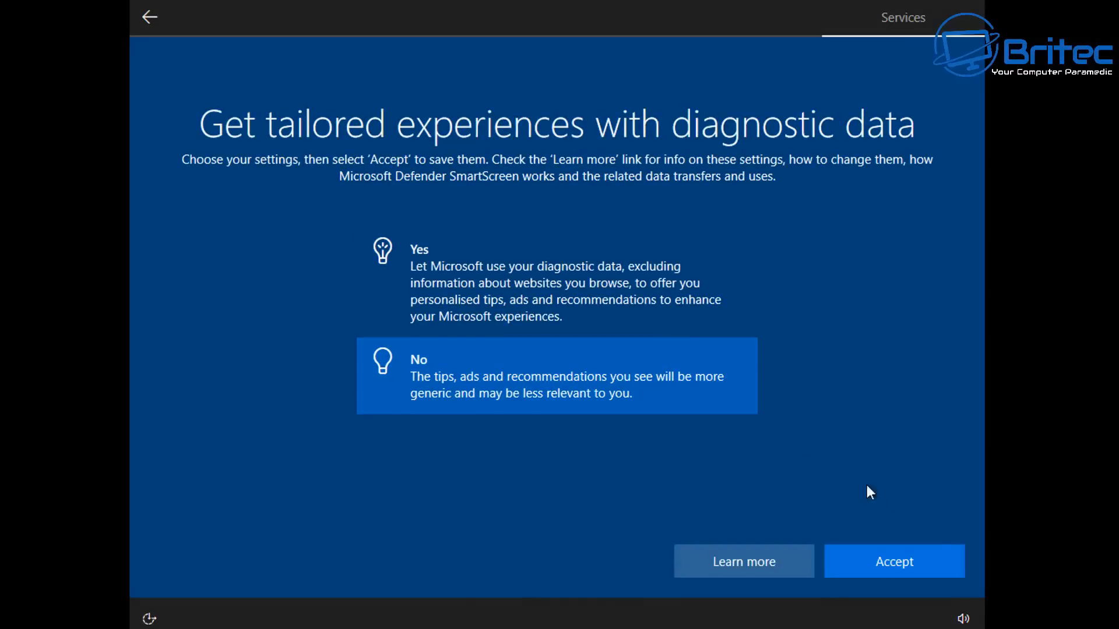
pyautogui.click(923, 560)
# Refuse the advertising ID, skip experience customisation and decline Cortana for now
pyautogui.click(568, 379)
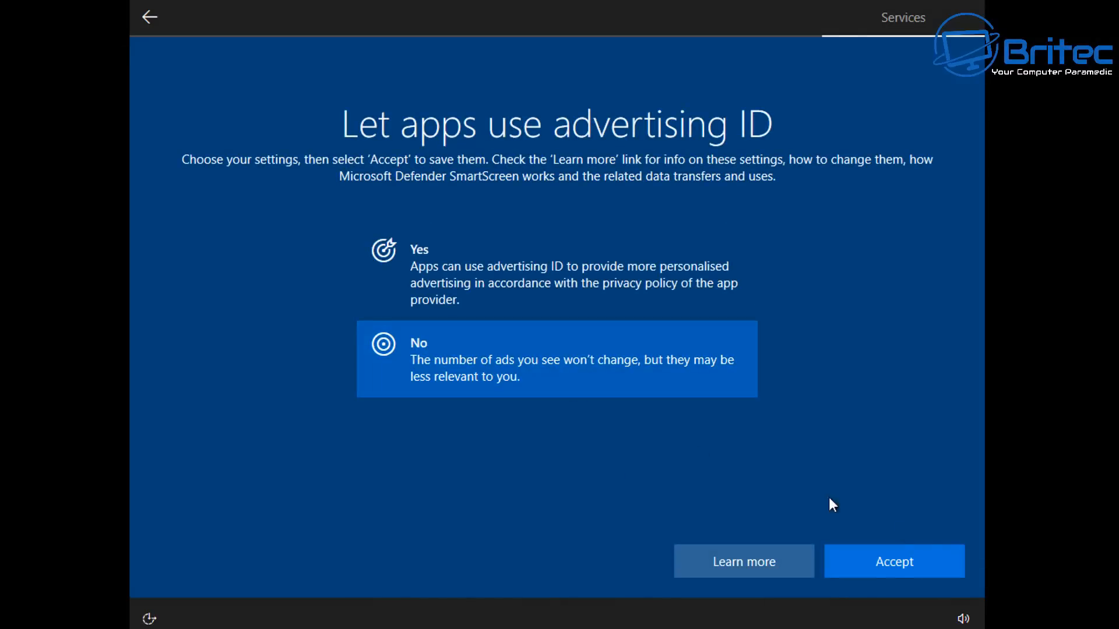
pyautogui.click(928, 560)
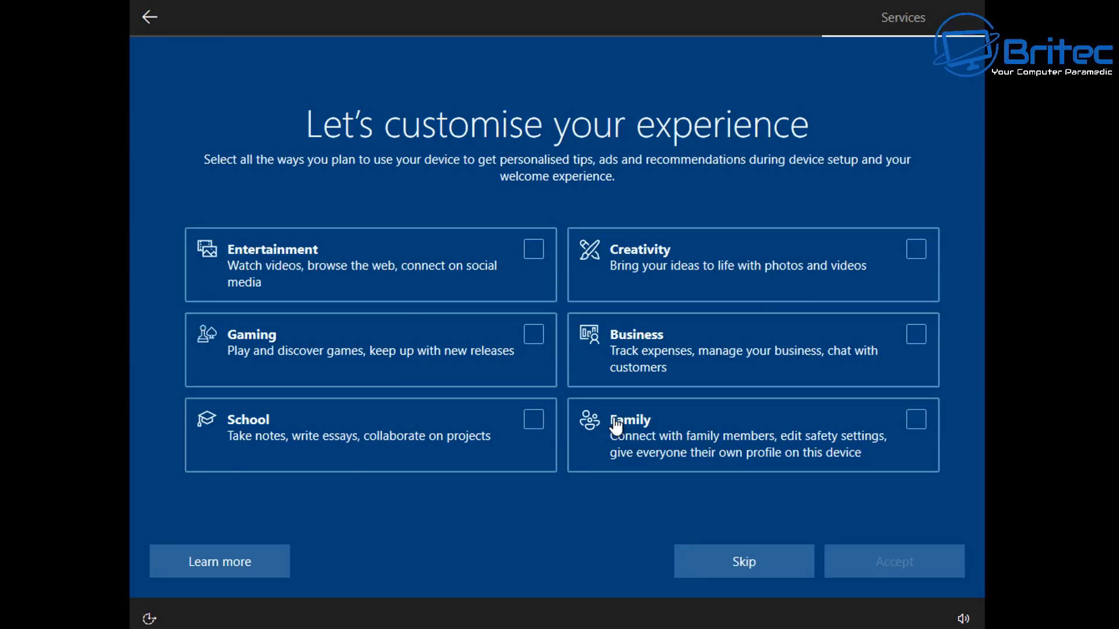
pyautogui.click(718, 561)
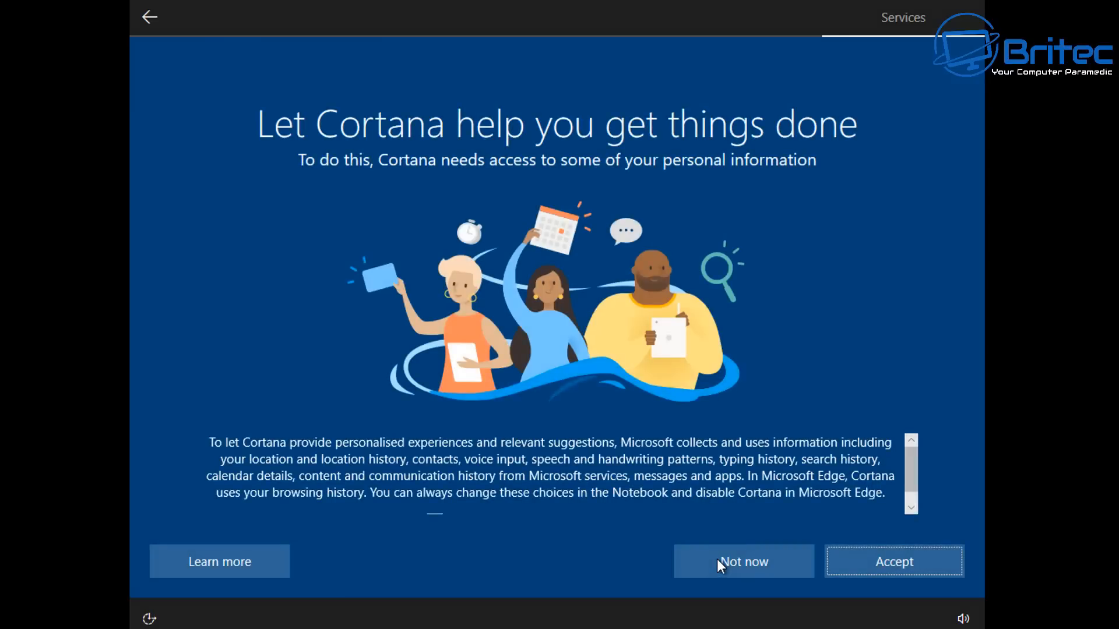
pyautogui.click(716, 562)
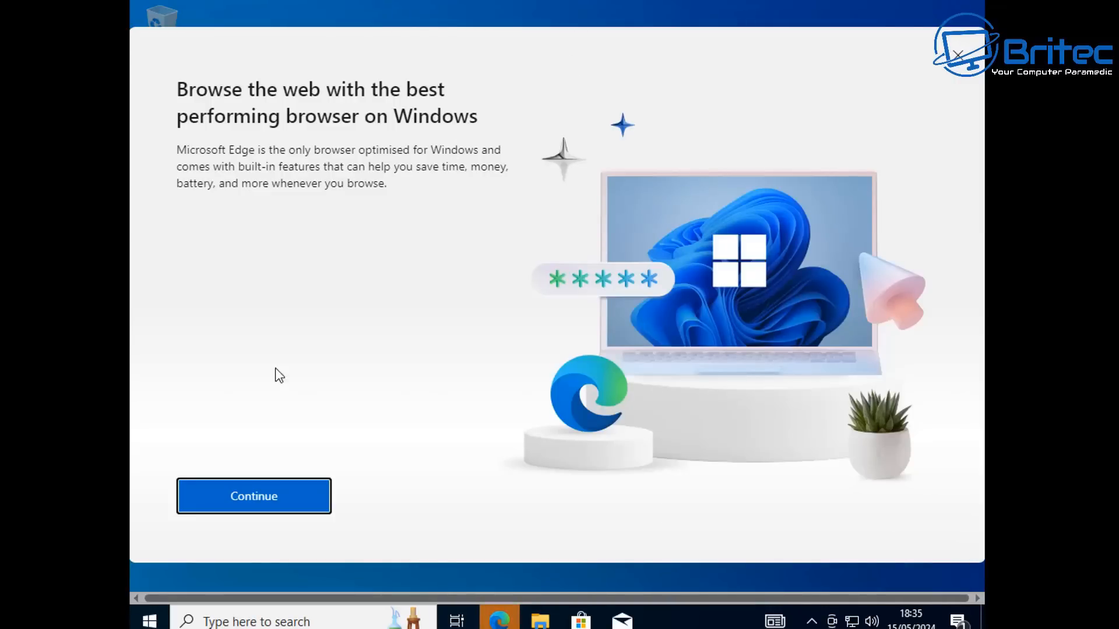
# Finish Microsoft Edge's first-run setup without signing in, syncing, importing or sharing data, and pick the Dark appearance
pyautogui.click(220, 497)
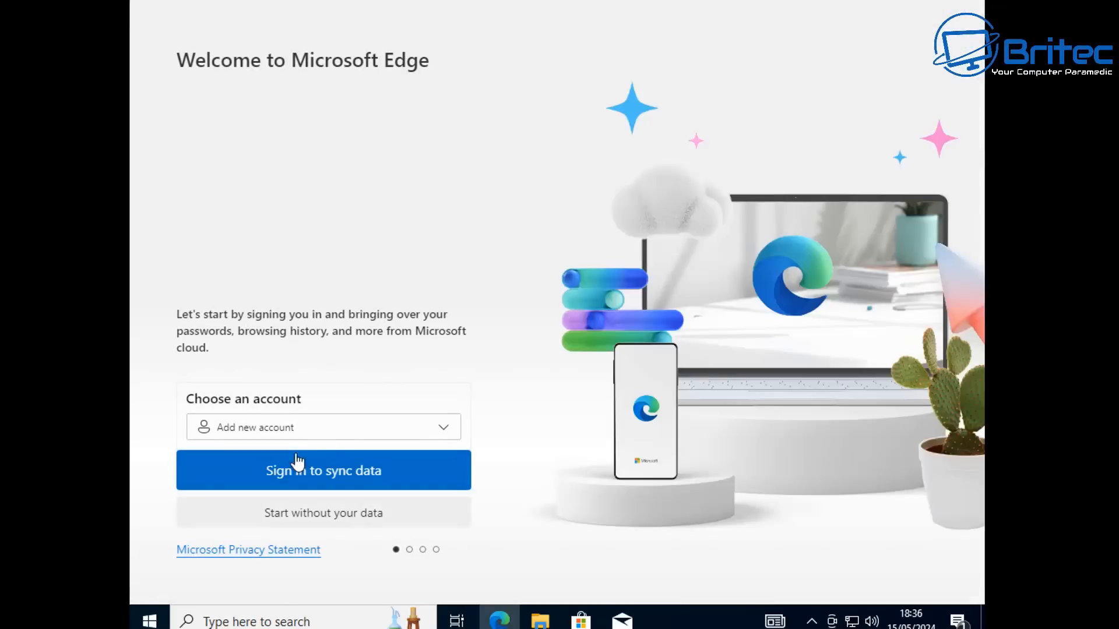
pyautogui.click(282, 513)
pyautogui.click(248, 449)
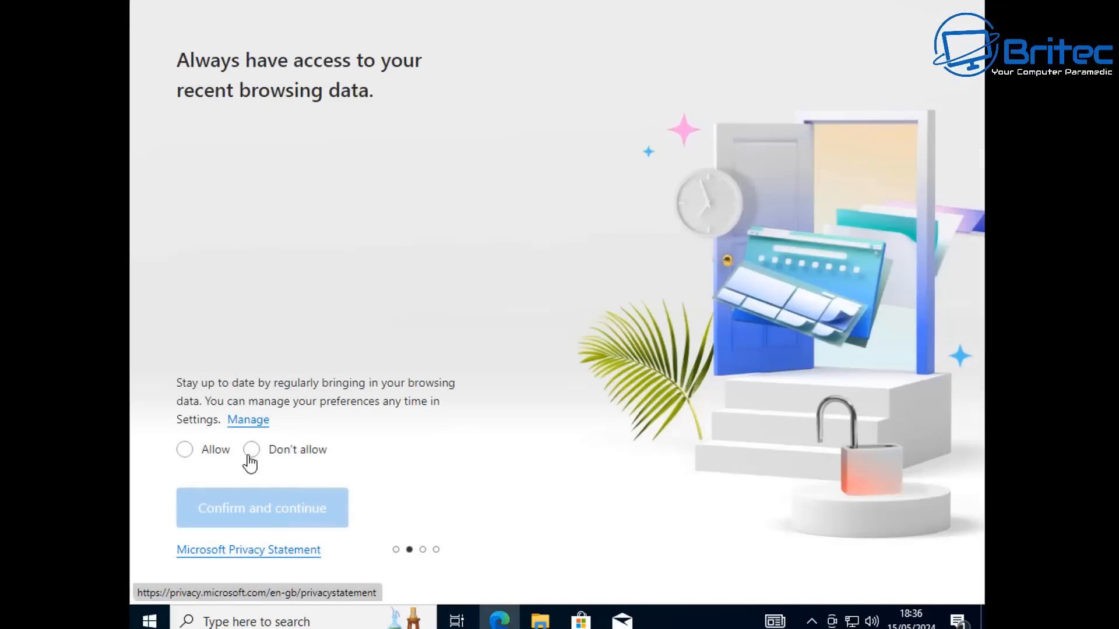
pyautogui.click(257, 514)
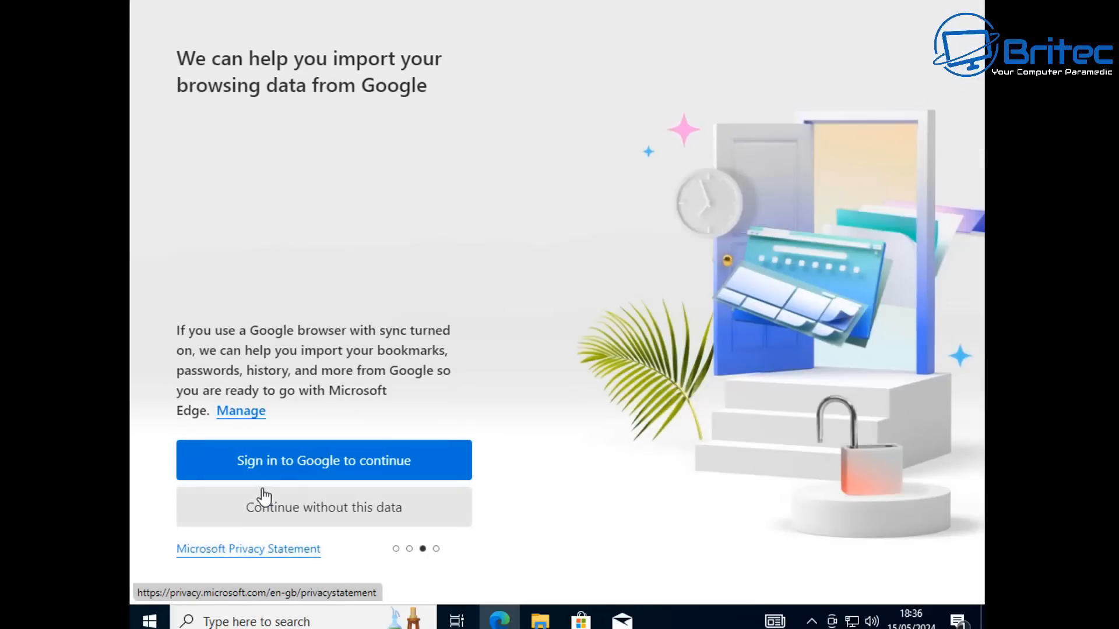
pyautogui.click(291, 507)
pyautogui.click(250, 469)
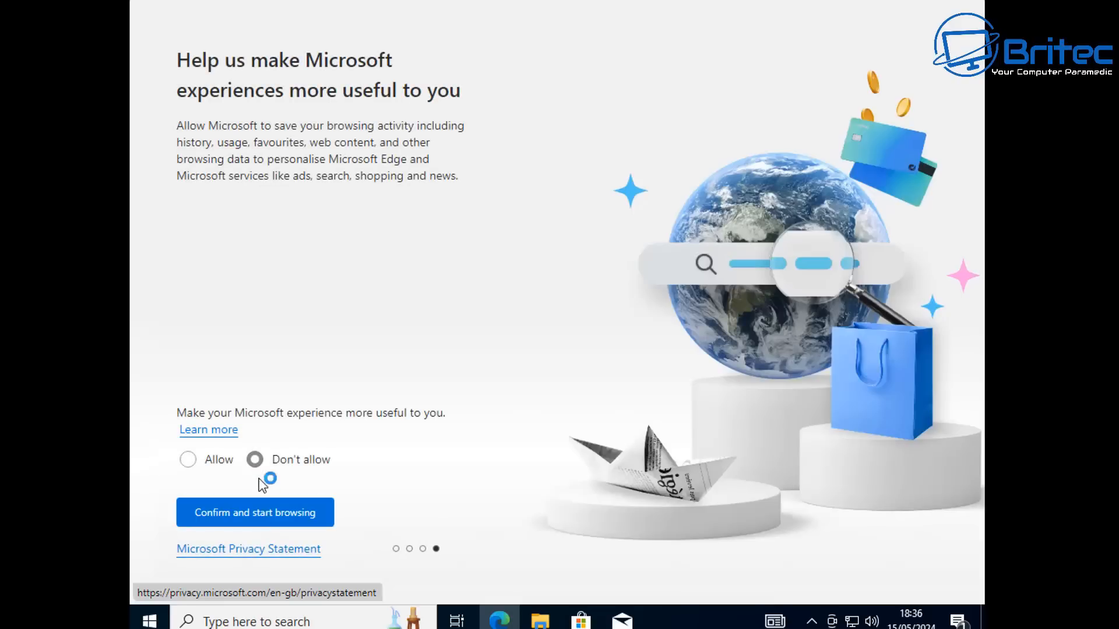
pyautogui.click(260, 513)
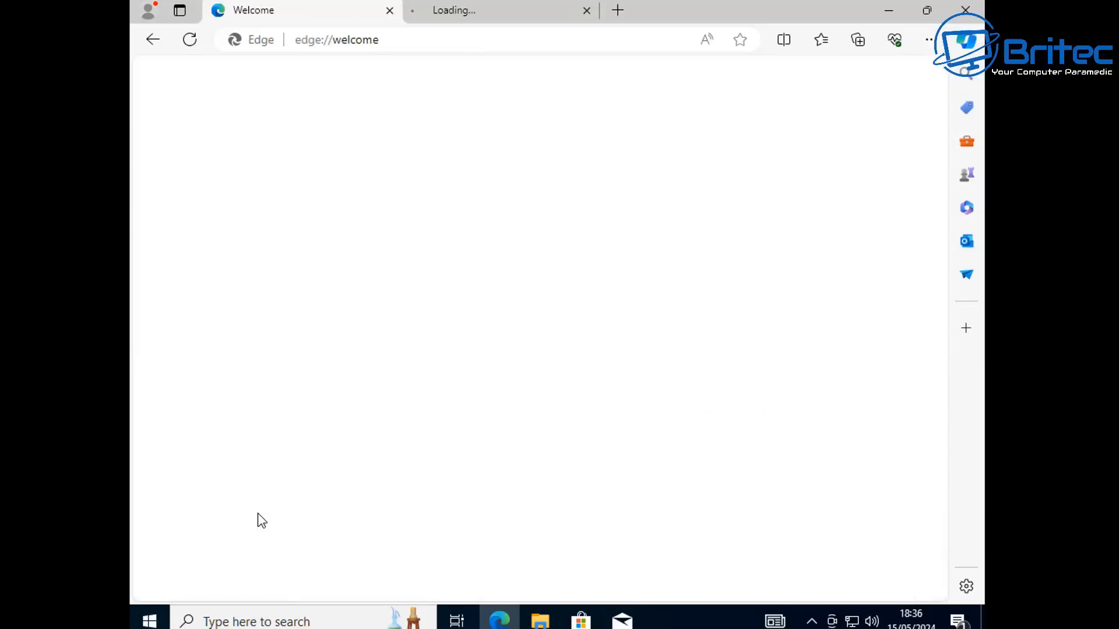
pyautogui.click(722, 146)
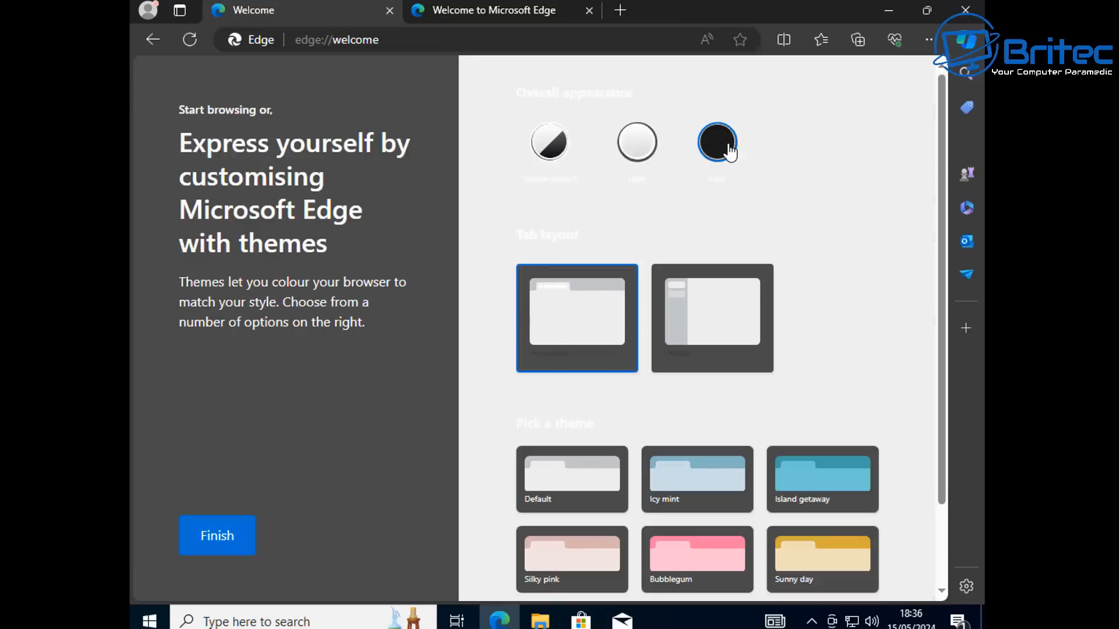
pyautogui.scroll(-1, 740, 527)
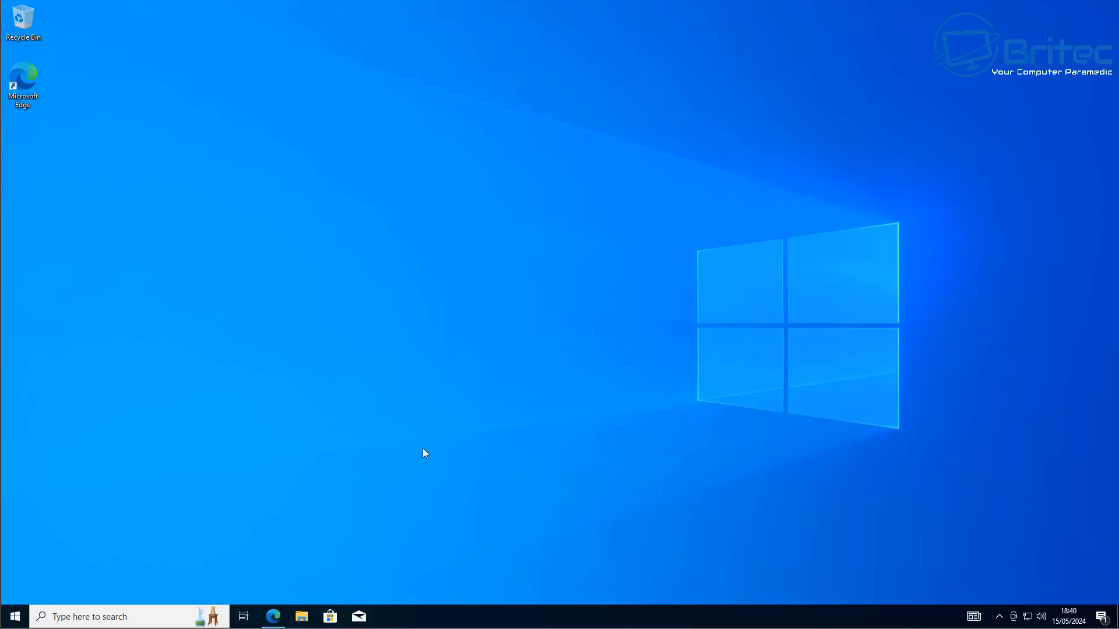
# Open Task Manager in detailed view and examine its Performance, App history and Processes tabs before closing it
pyautogui.rightClick(404, 611)
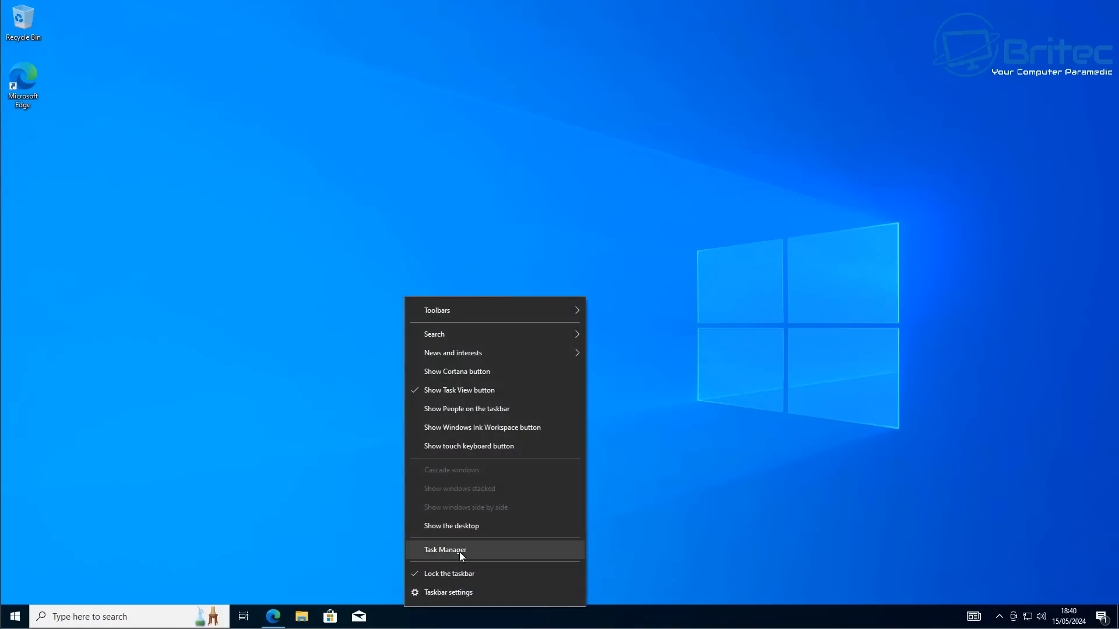
pyautogui.click(461, 552)
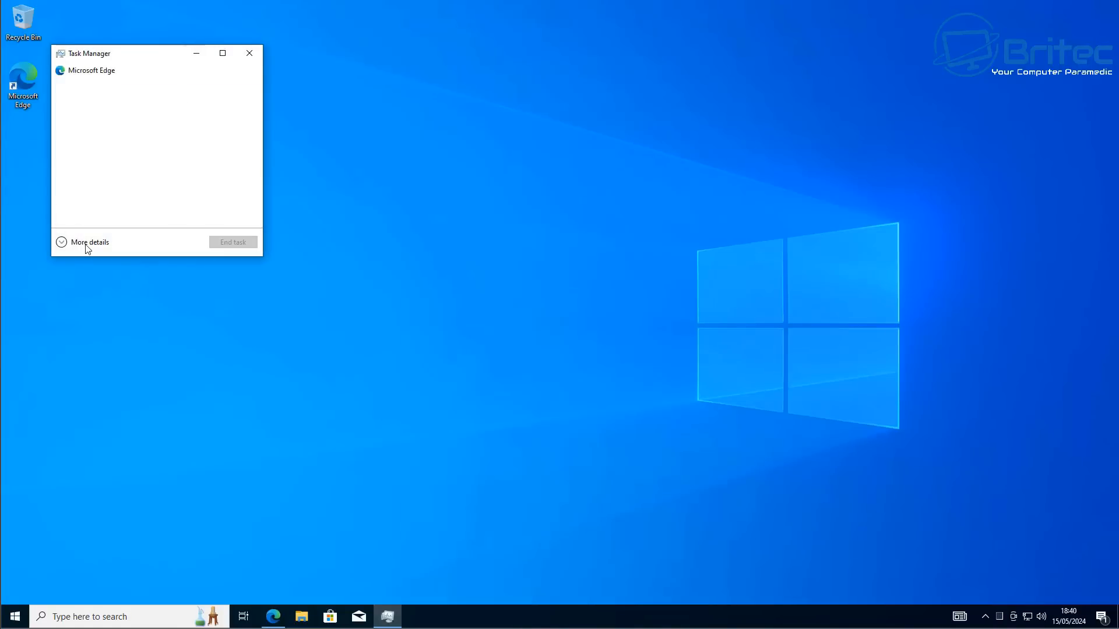
pyautogui.click(87, 248)
pyautogui.moveTo(244, 55); pyautogui.dragTo(538, 91)
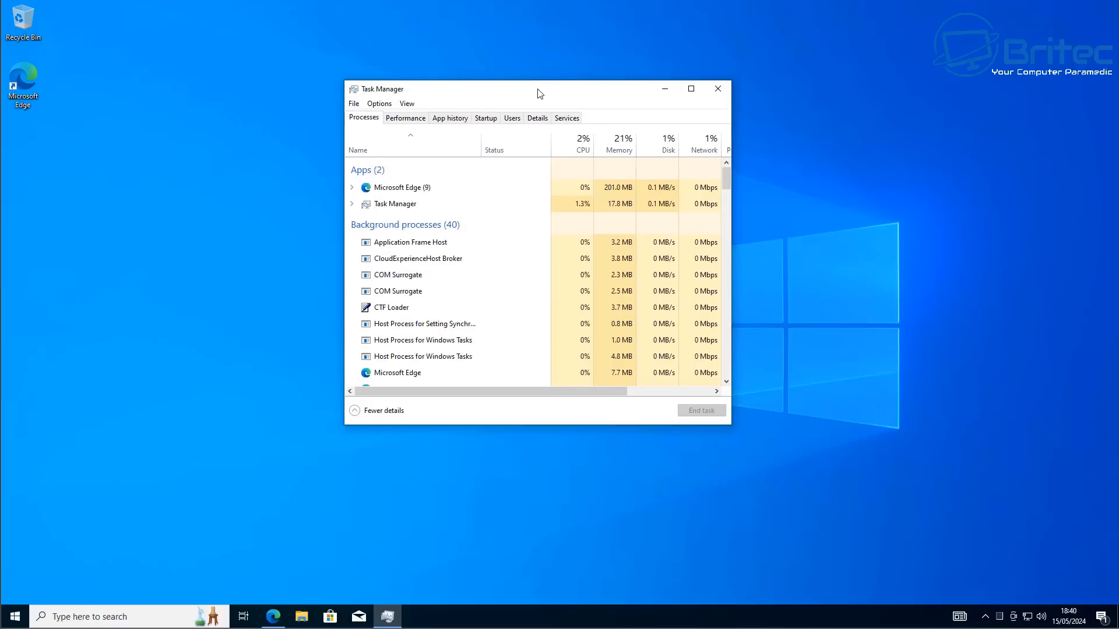
pyautogui.click(399, 121)
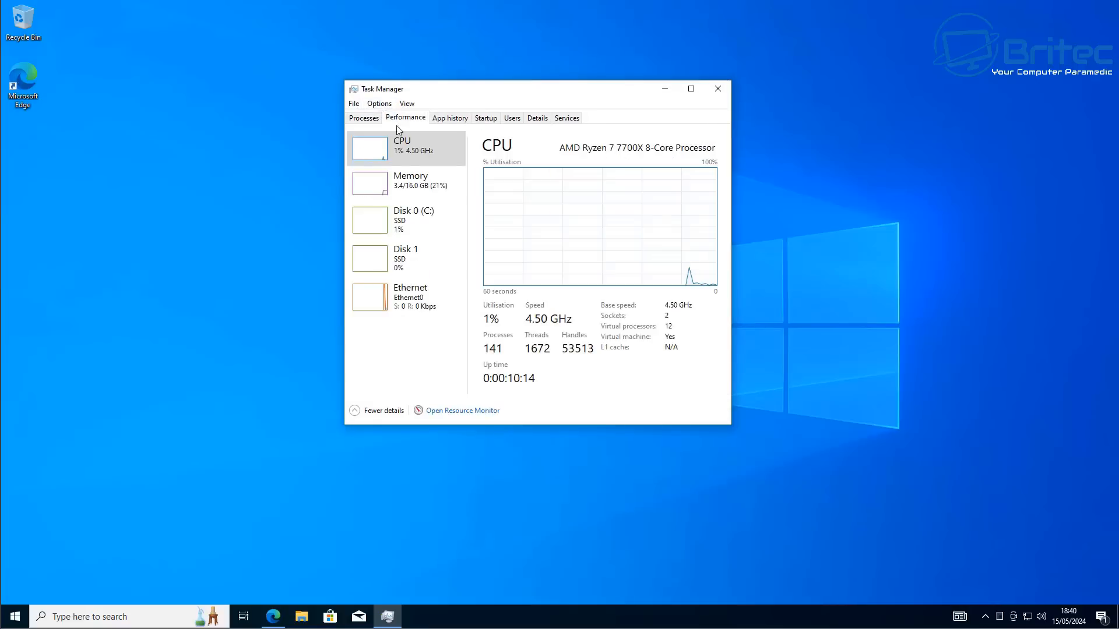
pyautogui.click(448, 118)
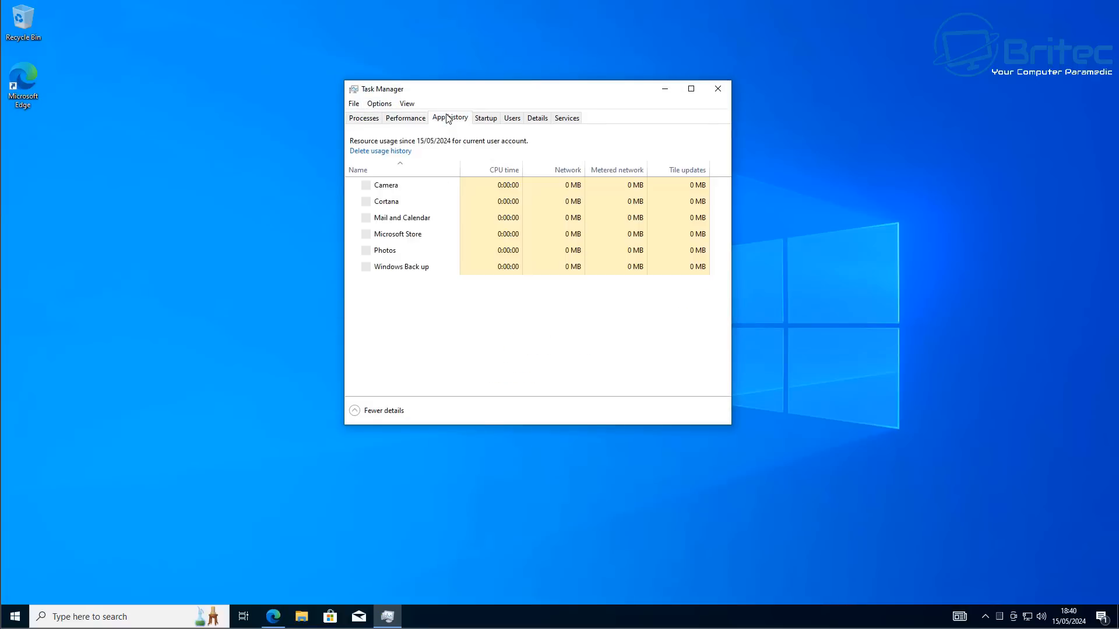
pyautogui.click(408, 121)
pyautogui.click(348, 120)
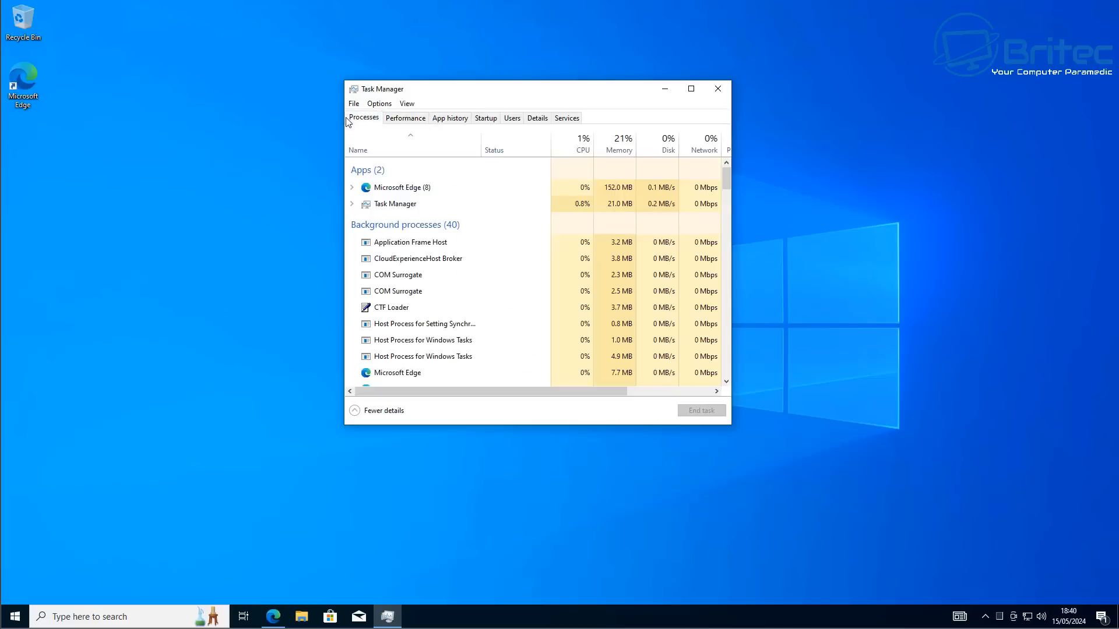
pyautogui.click(717, 89)
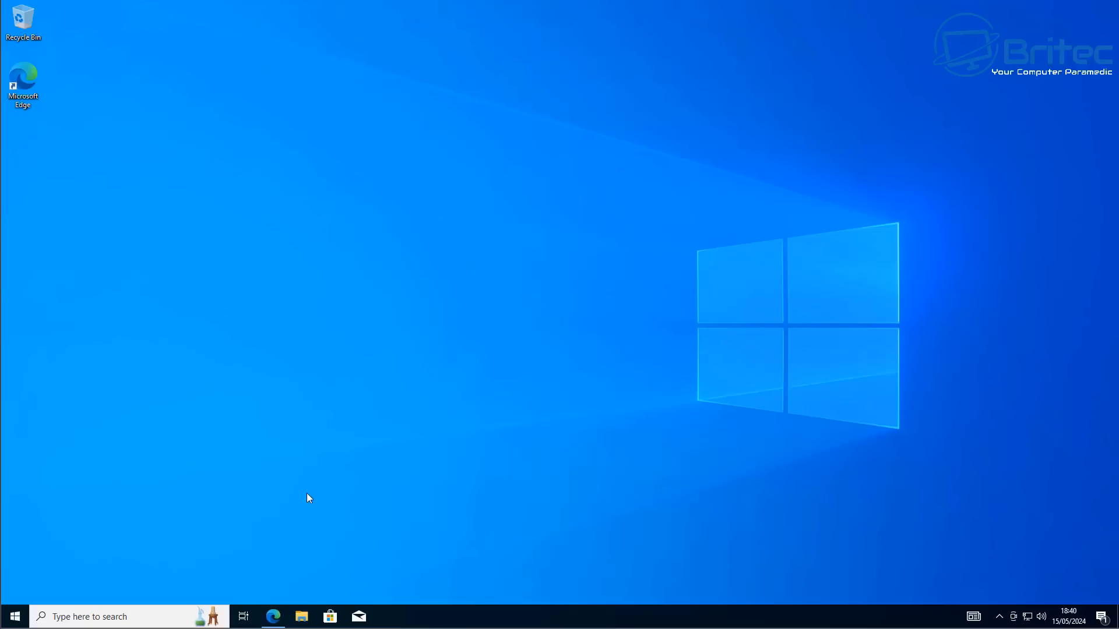
# Reopen Task Manager and review the CPU, memory and disk performance graphs, then close it
pyautogui.rightClick(410, 613)
pyautogui.click(447, 559)
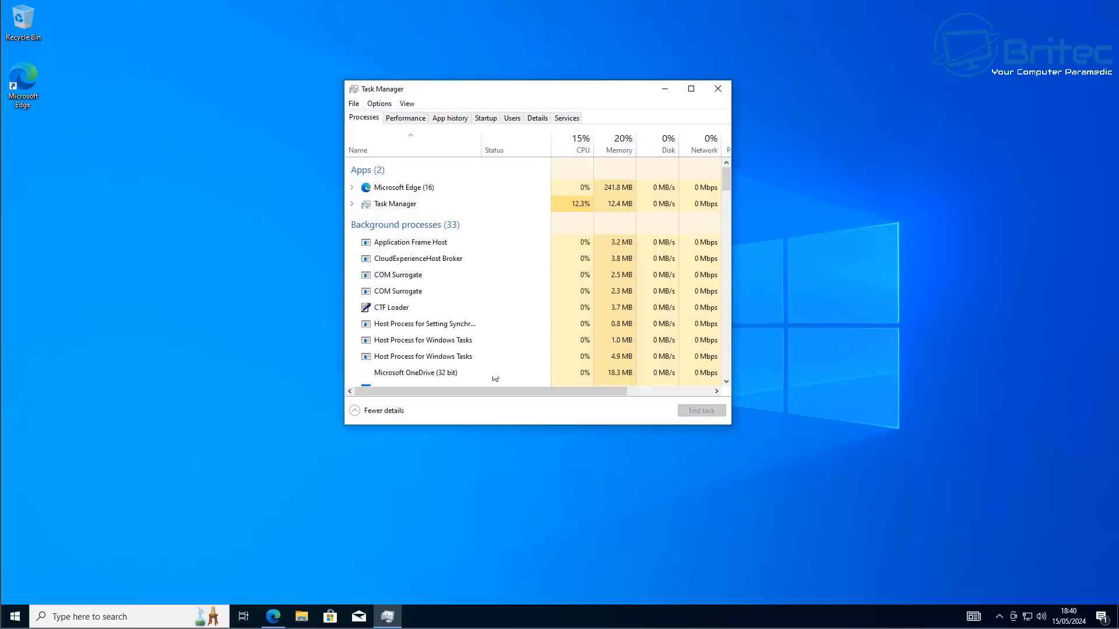
pyautogui.click(394, 119)
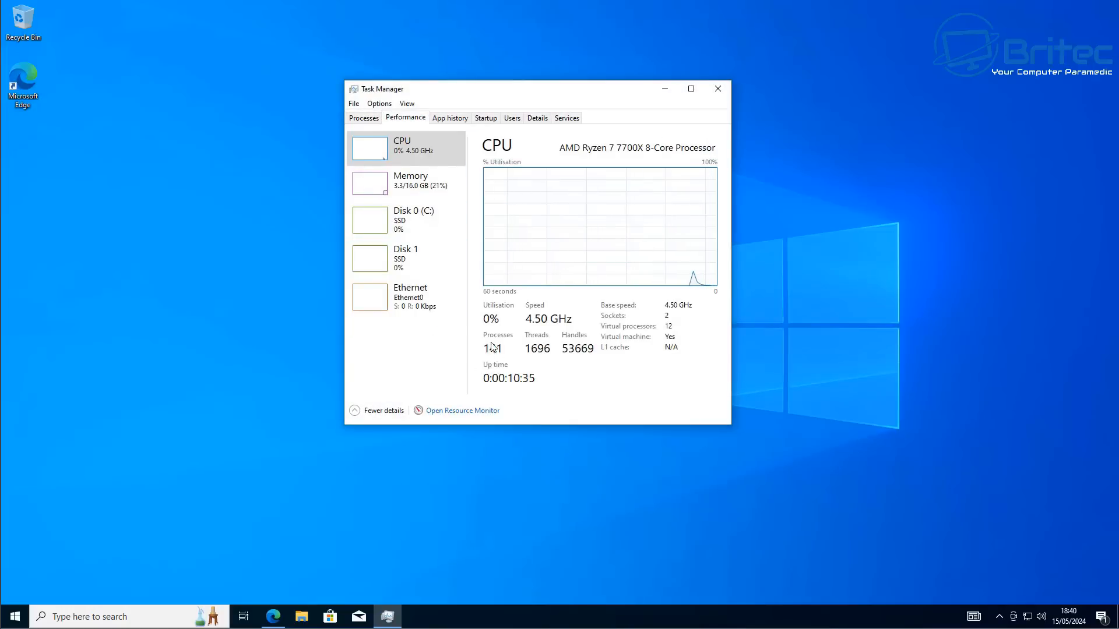
pyautogui.click(408, 182)
pyautogui.click(404, 214)
pyautogui.click(406, 185)
pyautogui.click(407, 152)
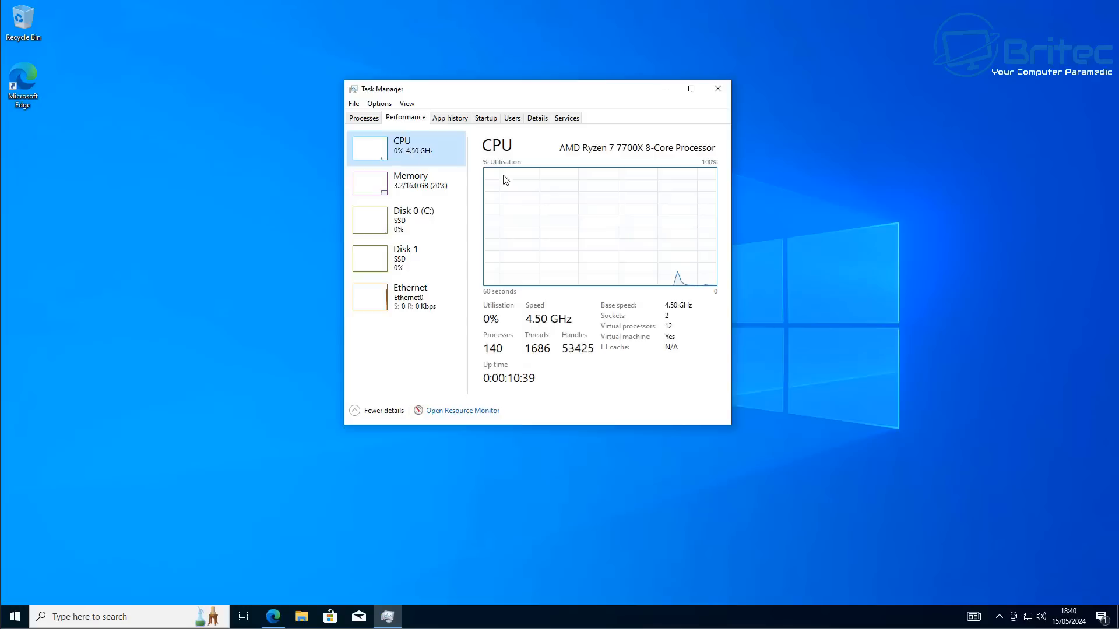
pyautogui.click(721, 92)
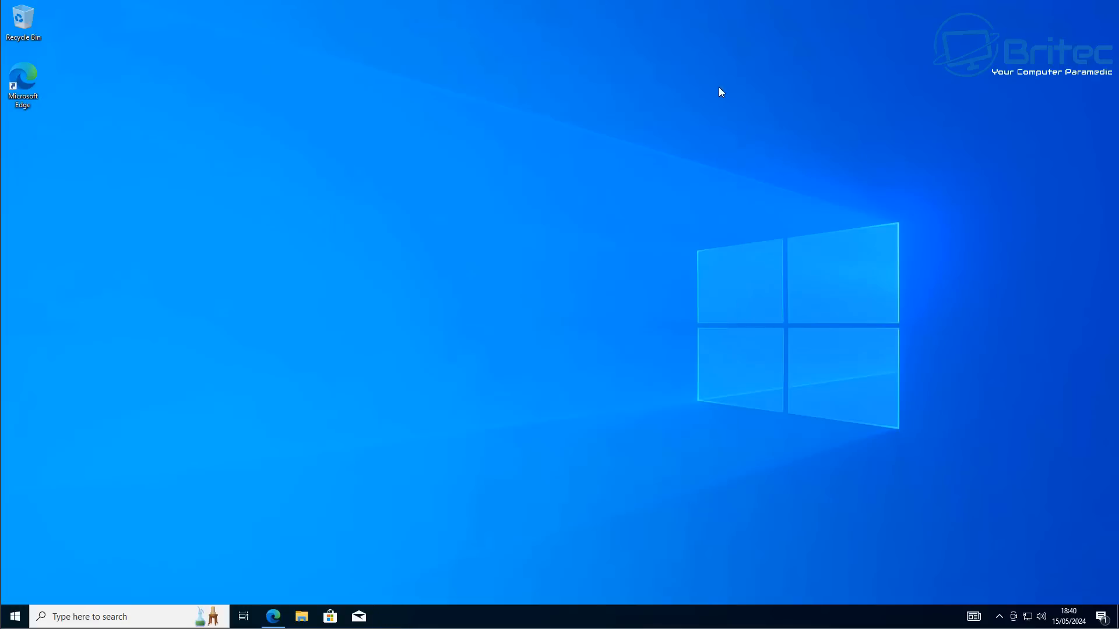
# Open Microsoft Edge from the taskbar
pyautogui.click(271, 613)
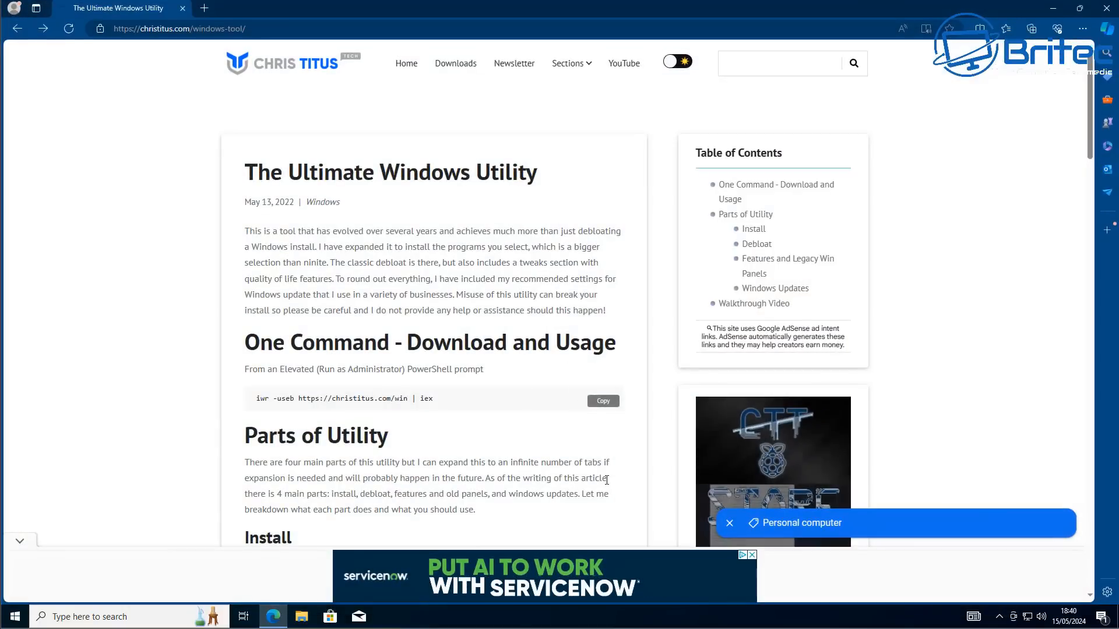
# Copy the WinUtil one-line command from the page, close the browser, and paste it into an elevated Windows PowerShell
pyautogui.click(596, 403)
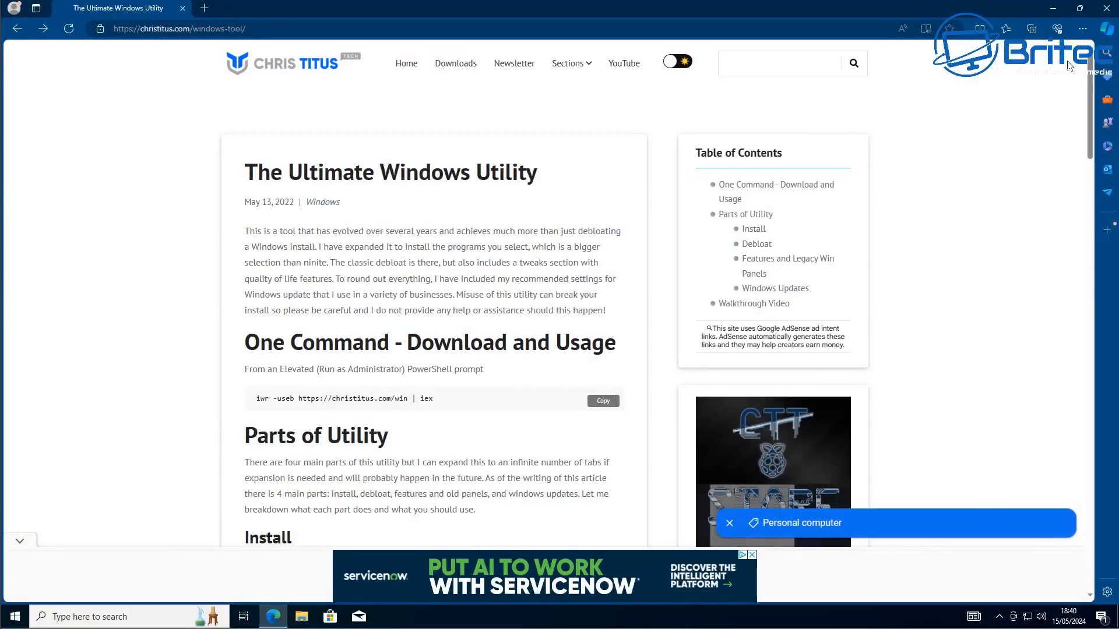
pyautogui.click(1055, 9)
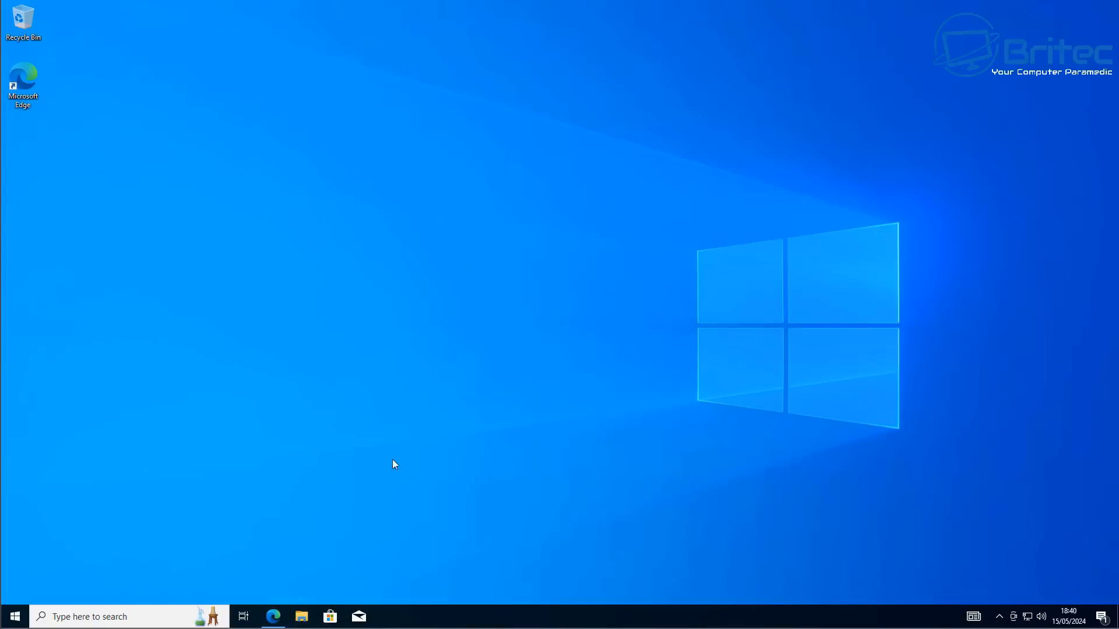
pyautogui.rightClick(17, 616)
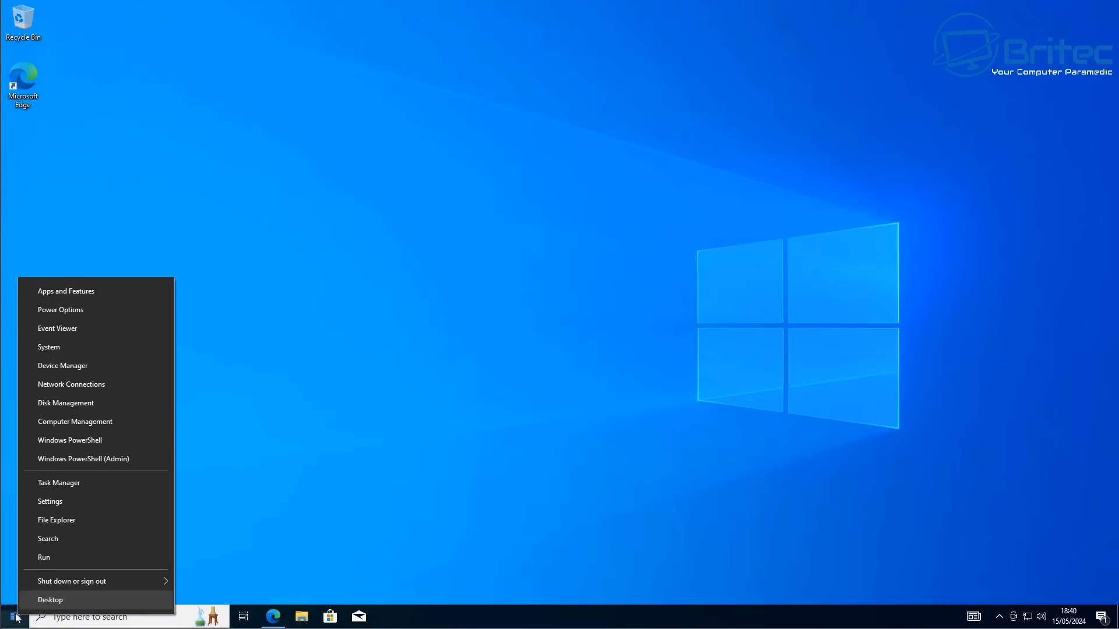
pyautogui.click(112, 460)
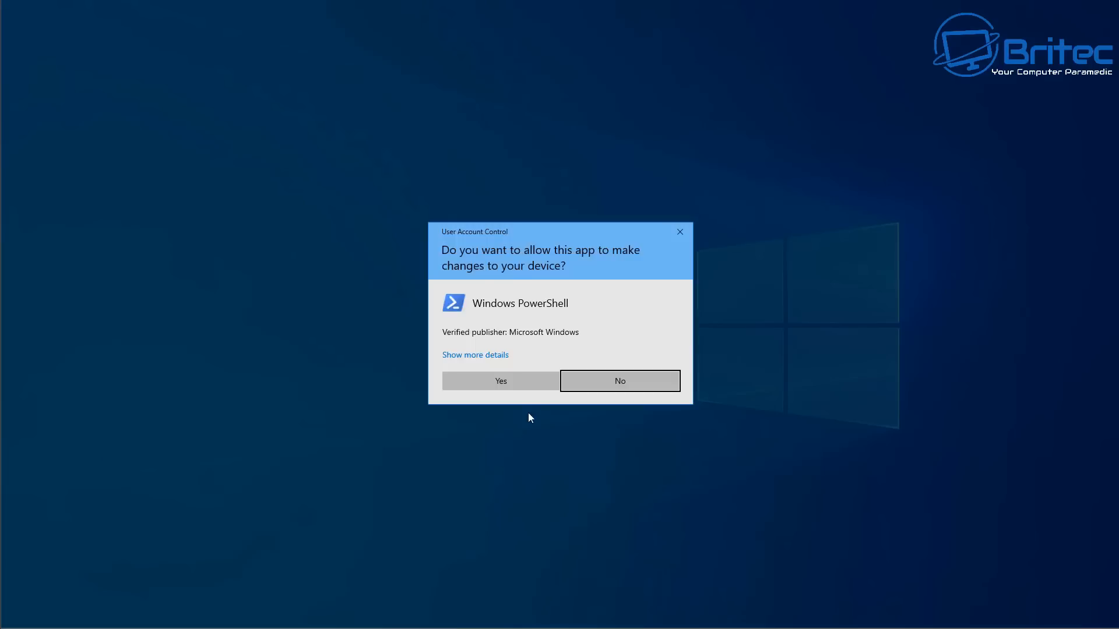
pyautogui.click(526, 379)
pyautogui.moveTo(403, 62); pyautogui.dragTo(647, 66)
pyautogui.hotkey('ctrl', 'v')
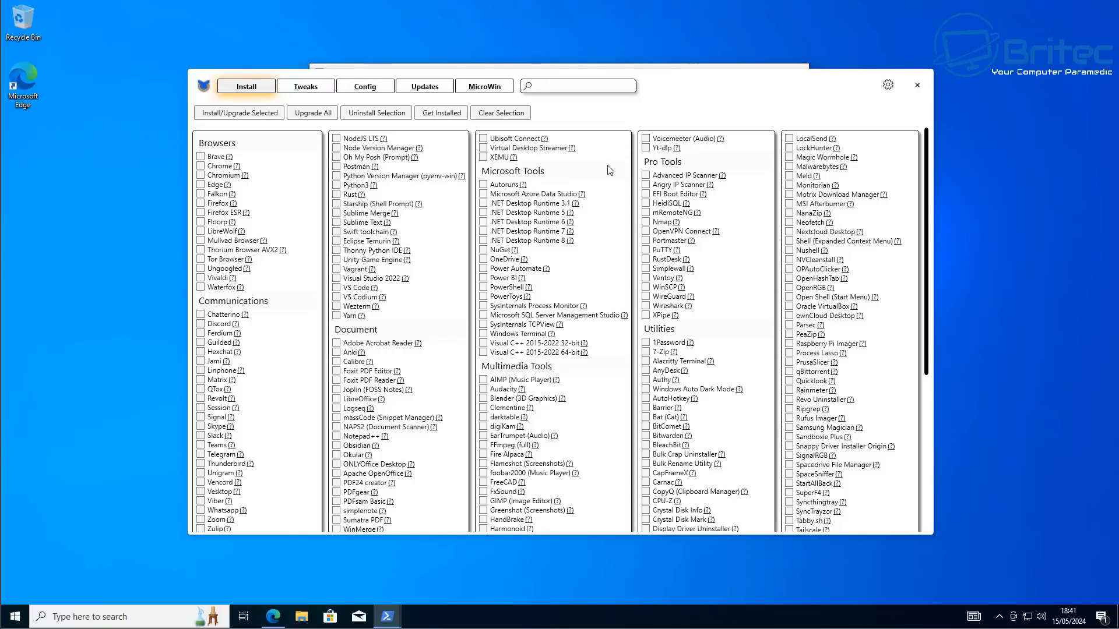
# Open the Tweaks section and apply the Desktop recommended selection of essential tweaks
pyautogui.click(314, 93)
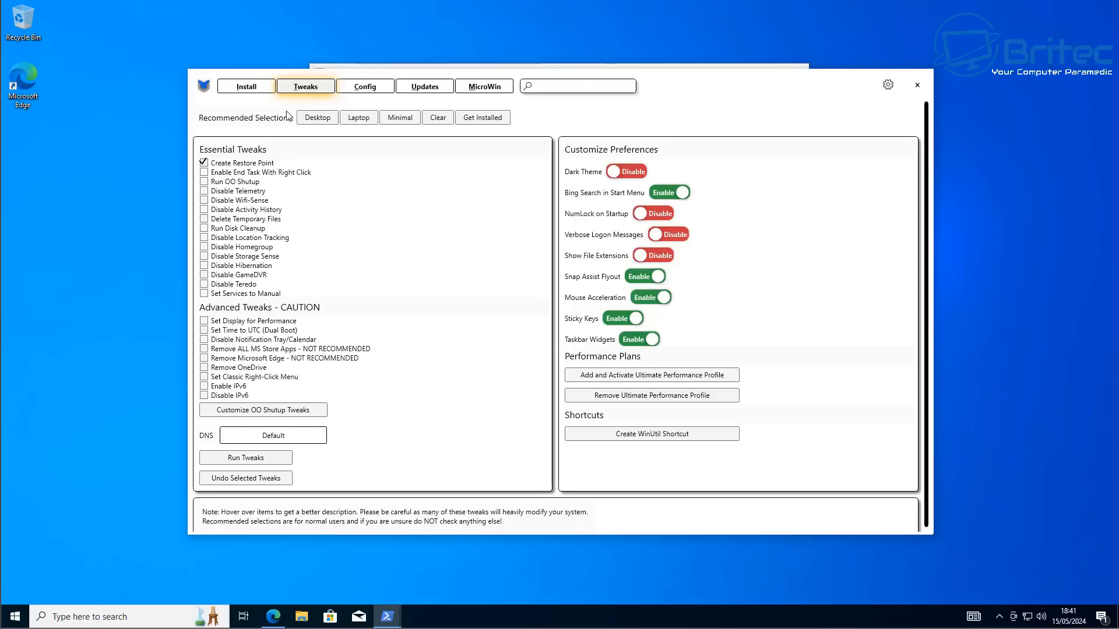
pyautogui.moveTo(255, 213)
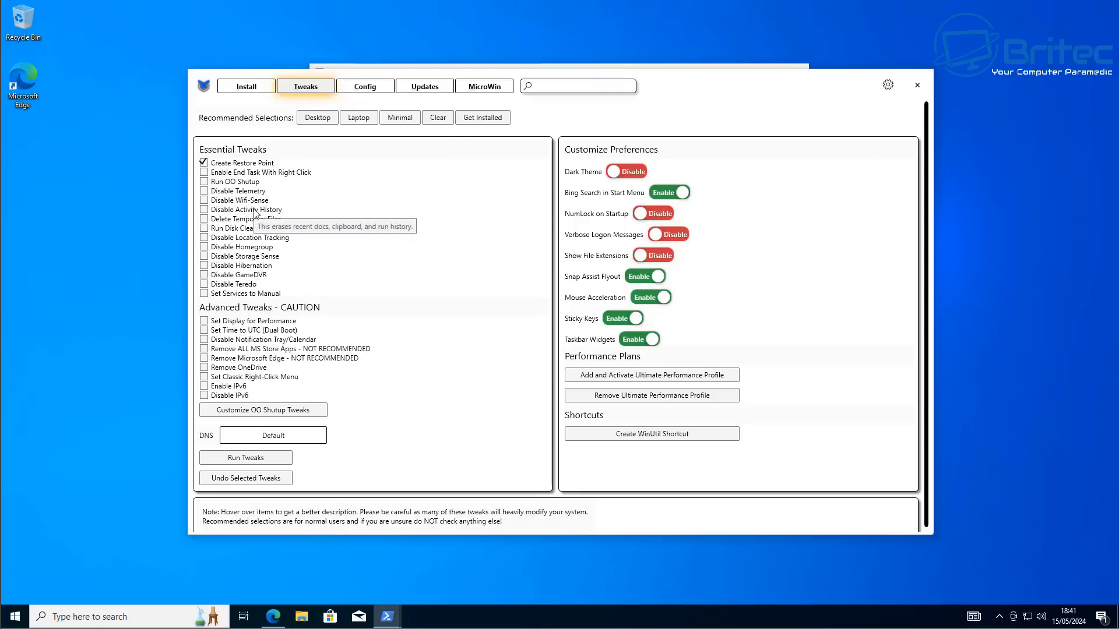
pyautogui.click(325, 120)
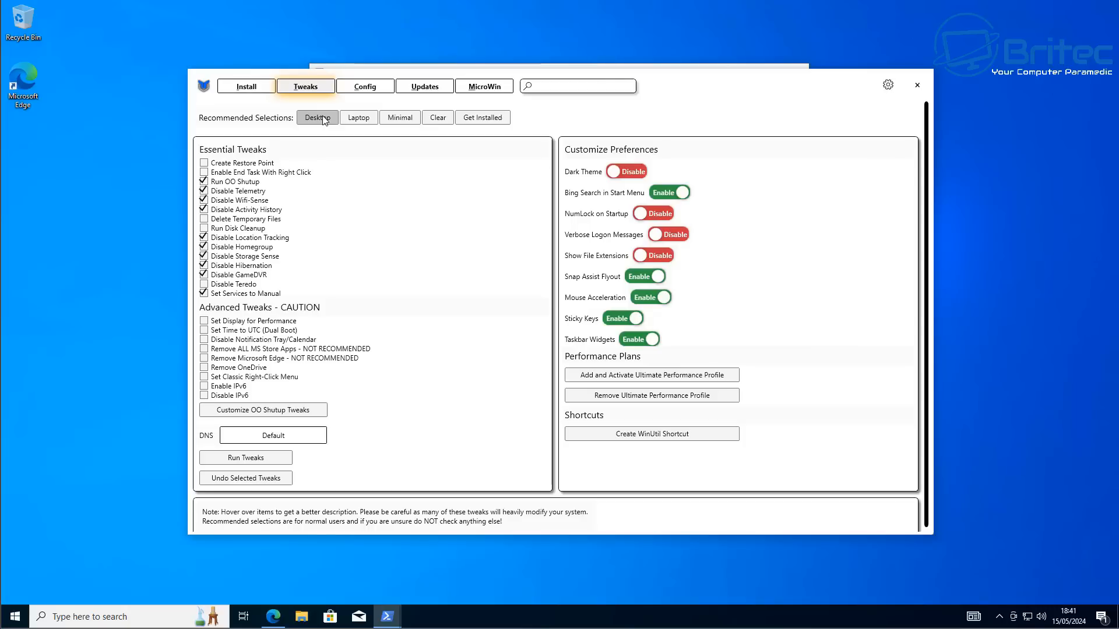
# Turn on the Dark Theme preference
pyautogui.moveTo(209, 194)
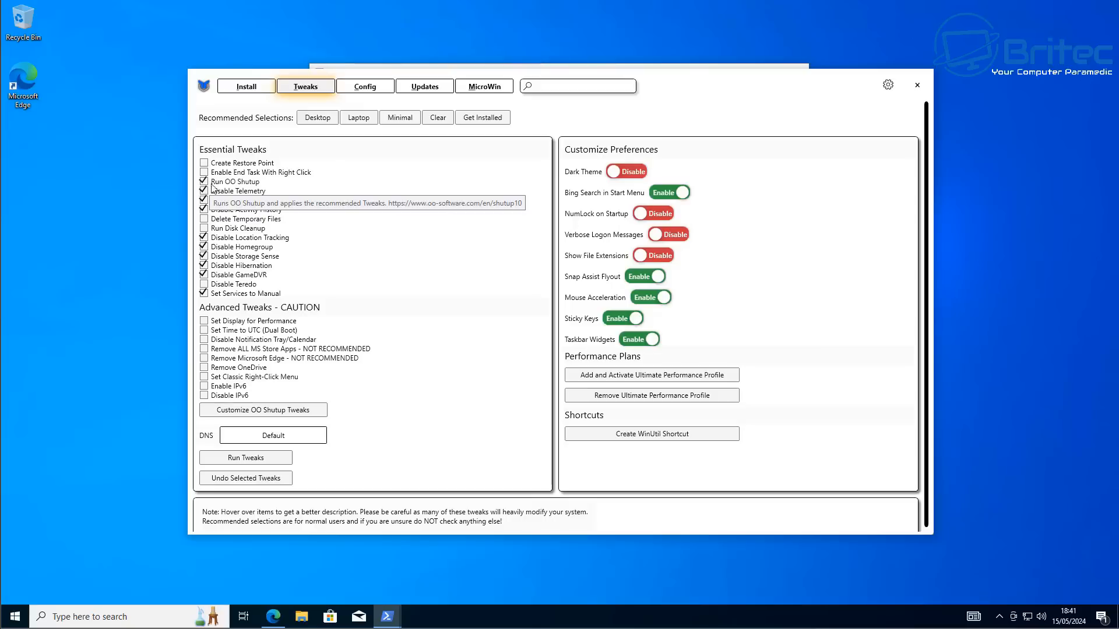
pyautogui.moveTo(206, 223)
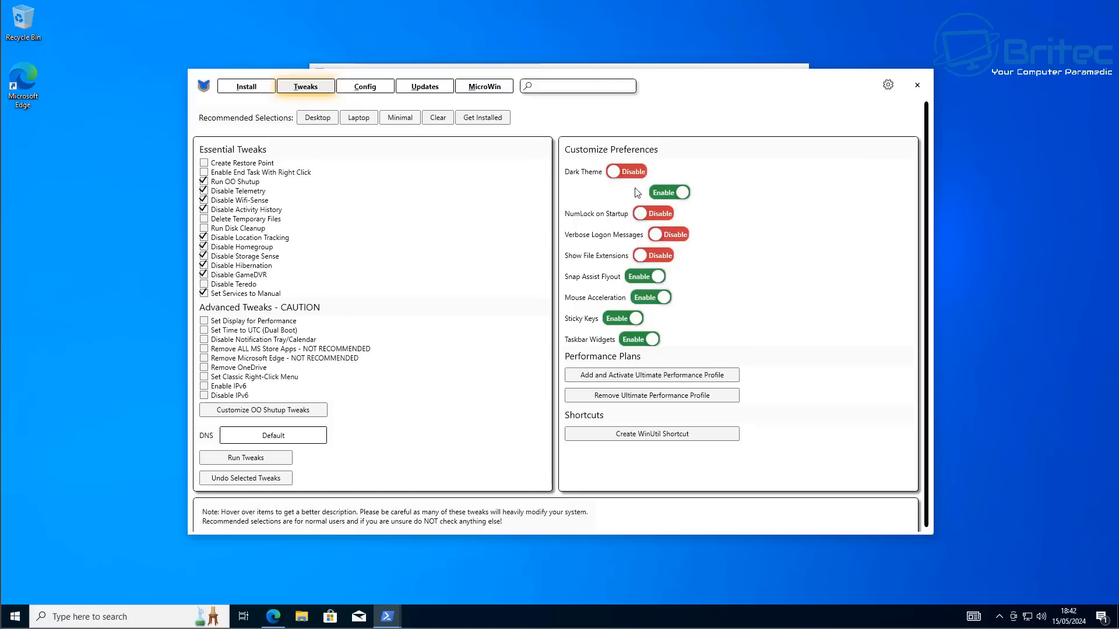
pyautogui.click(635, 172)
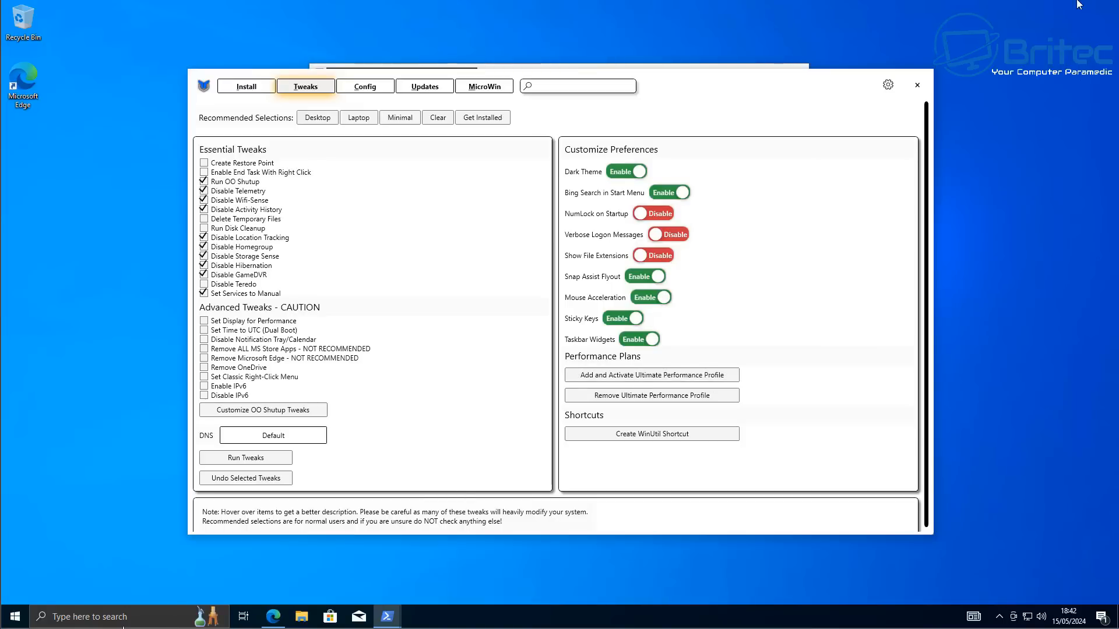
# Open Control Panel from the search, maximize it and switch its view to Large icons
pyautogui.click(139, 614)
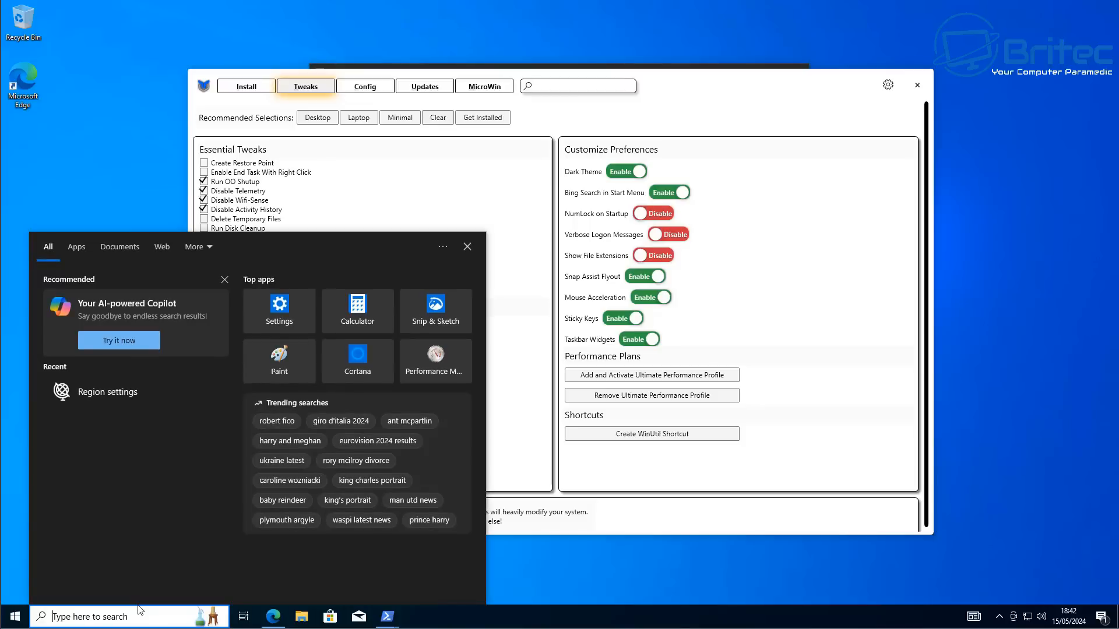
pyautogui.write('control')
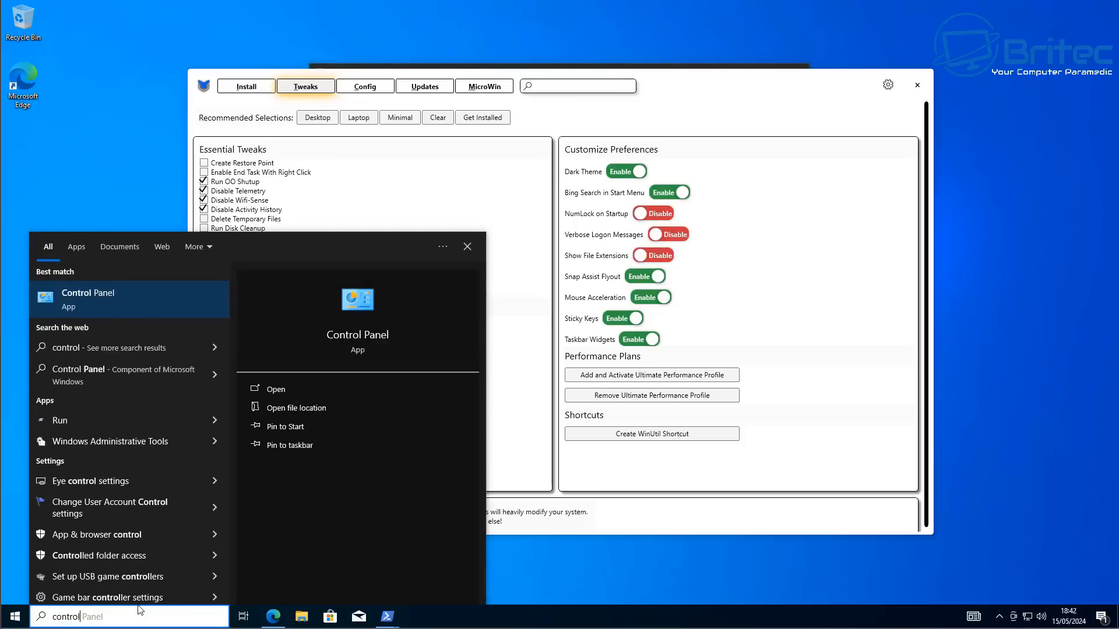
pyautogui.click(111, 295)
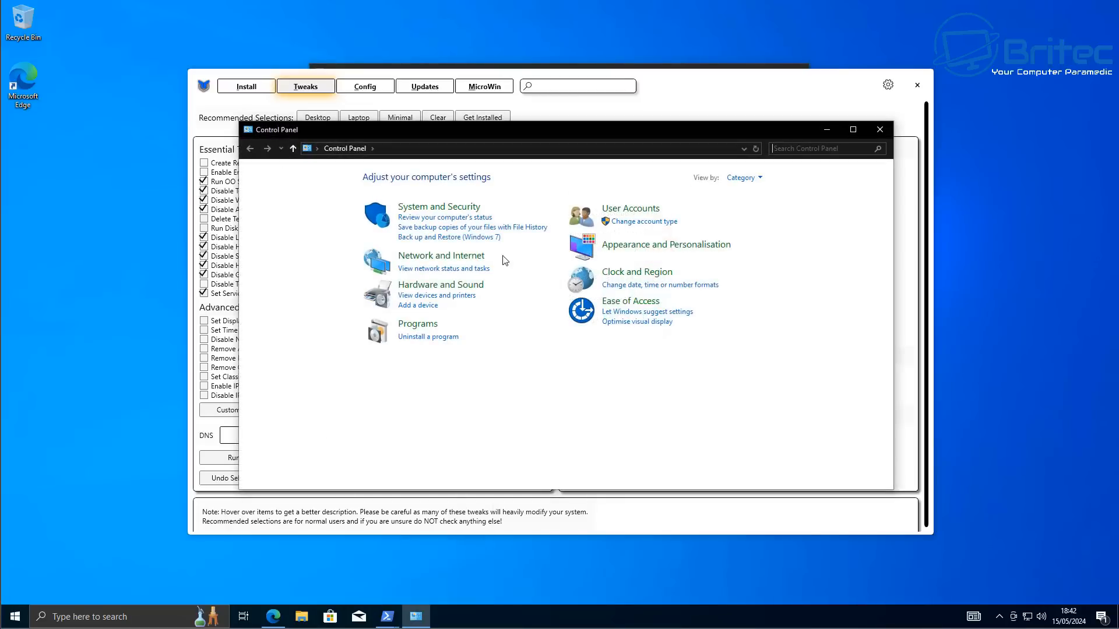
pyautogui.click(853, 130)
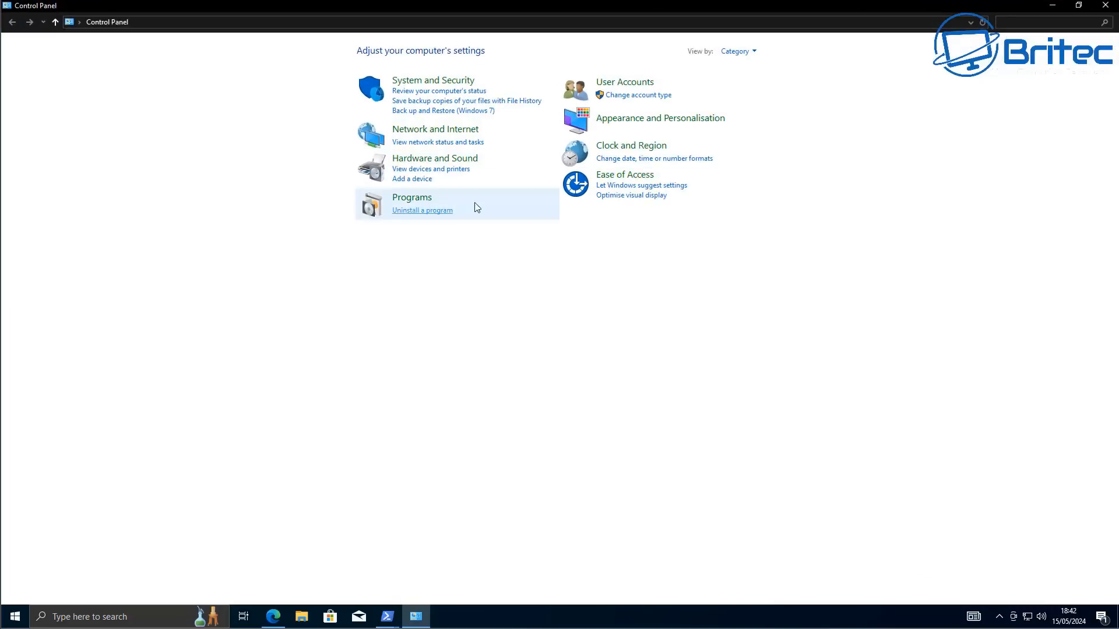
pyautogui.click(738, 52)
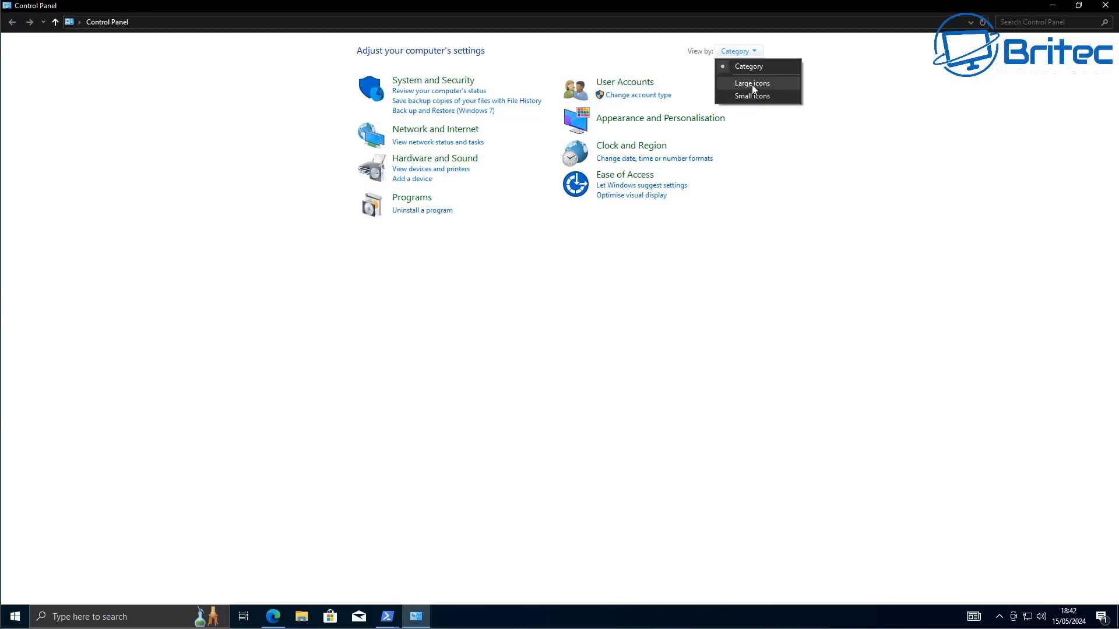
pyautogui.click(752, 83)
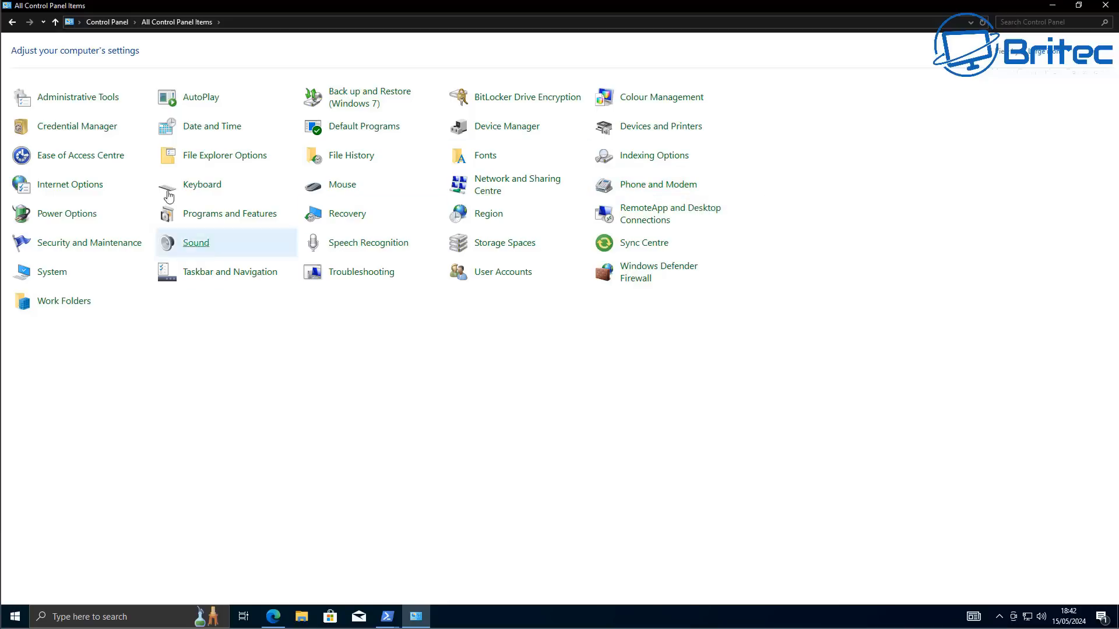
# In Power Options, show additional plans, select the Ultimate Performance plan and close the window
pyautogui.click(73, 220)
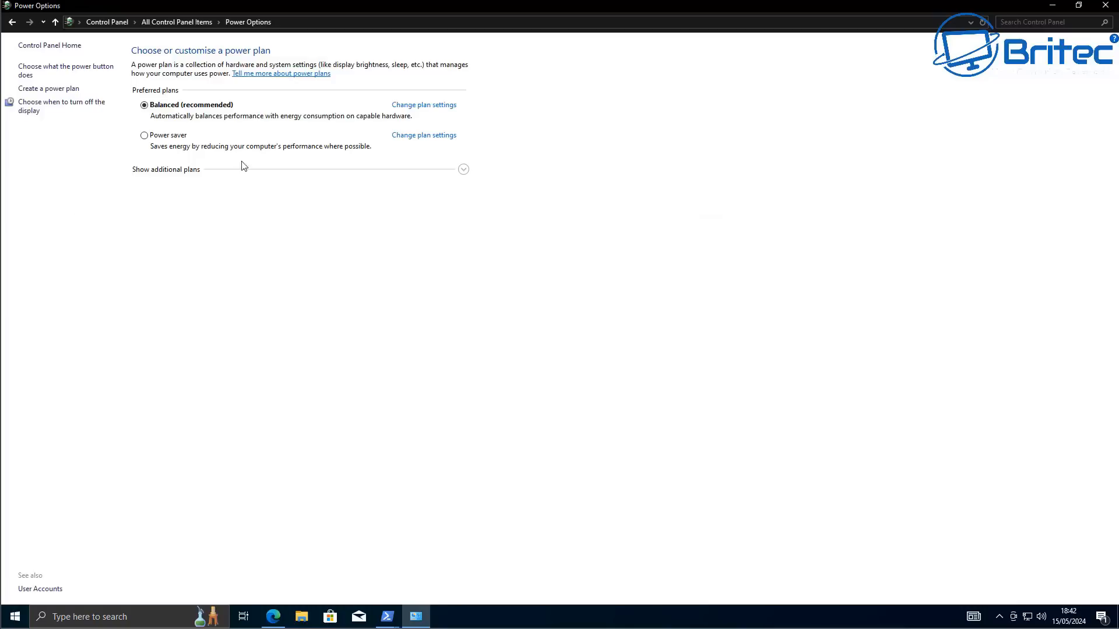
pyautogui.click(463, 170)
pyautogui.click(144, 216)
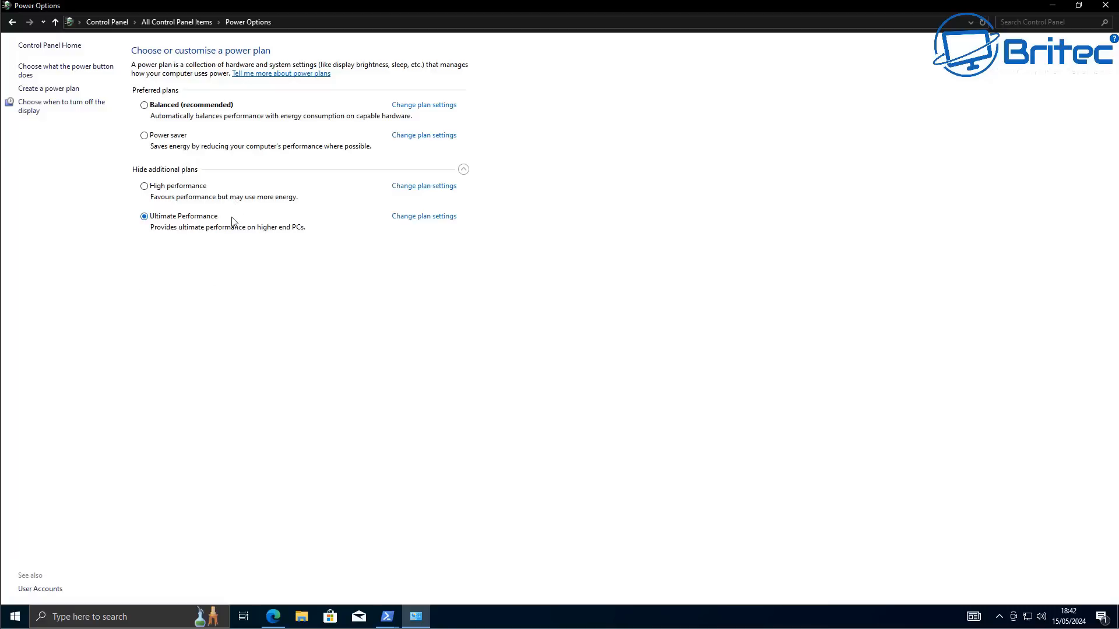
pyautogui.click(1104, 7)
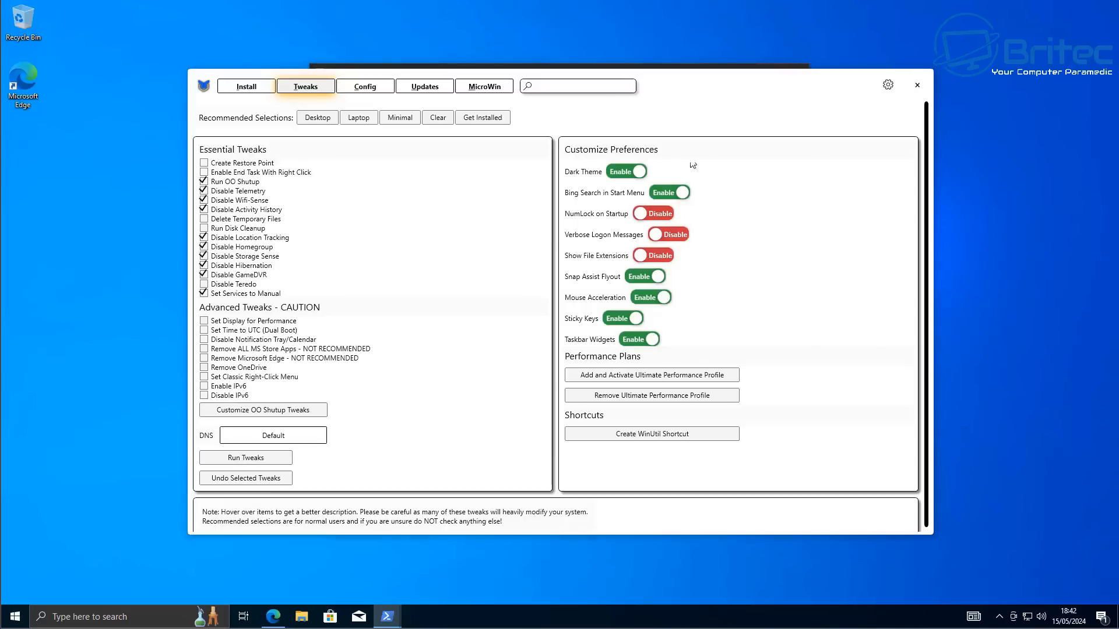
# Bring up the PowerShell output window to check the tweak progress, then minimize it
pyautogui.moveTo(812, 81); pyautogui.dragTo(808, 147)
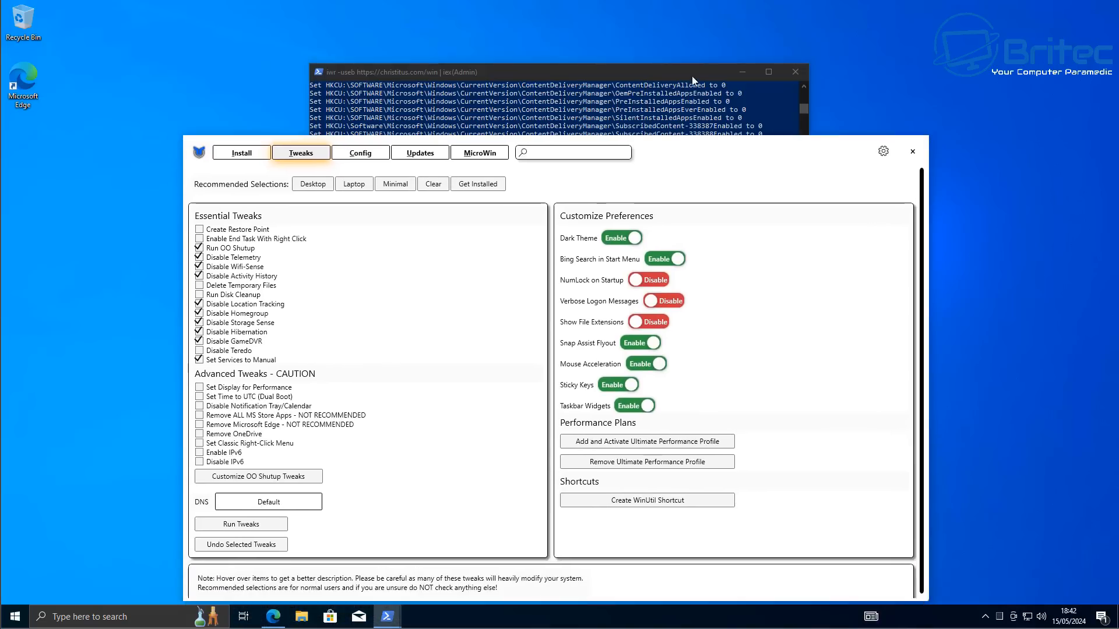
pyautogui.click(658, 71)
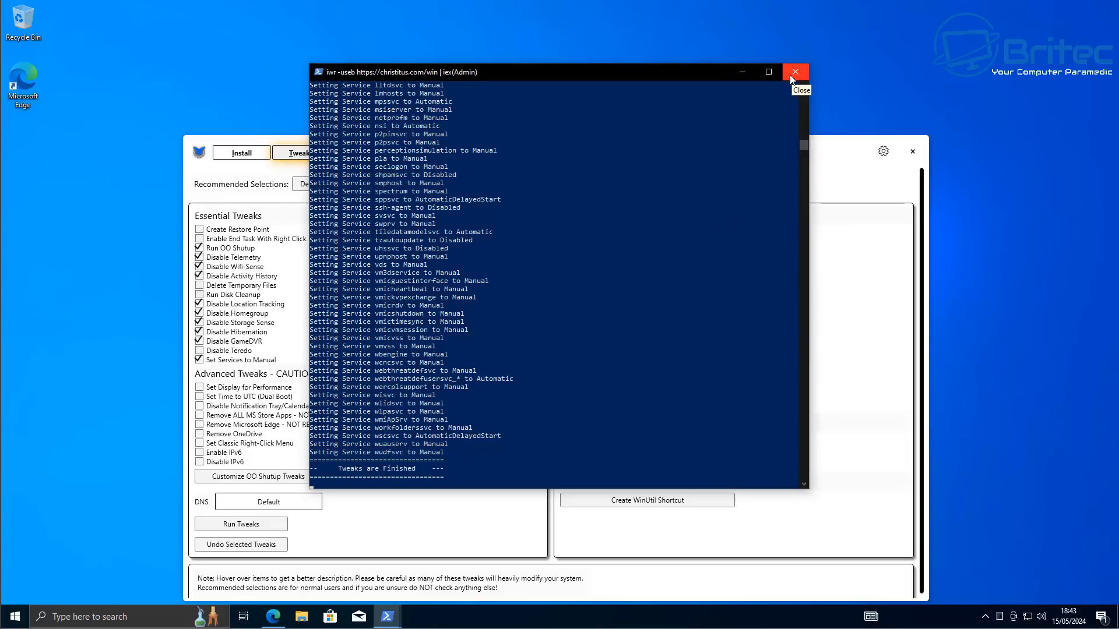
pyautogui.click(743, 72)
pyautogui.moveTo(703, 147); pyautogui.dragTo(687, 63)
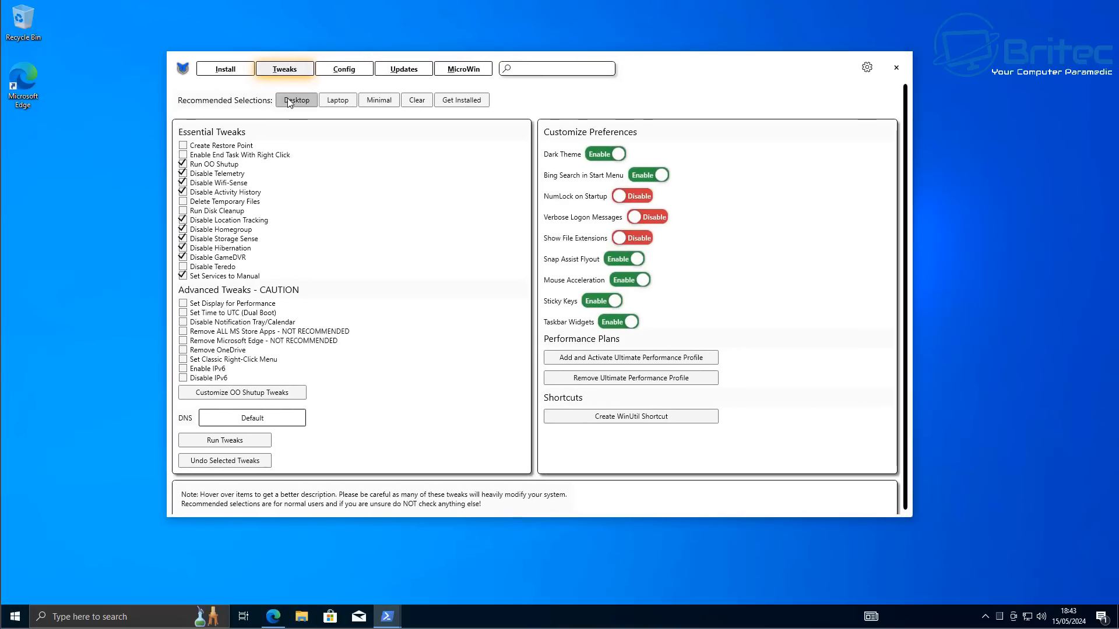
pyautogui.click(229, 71)
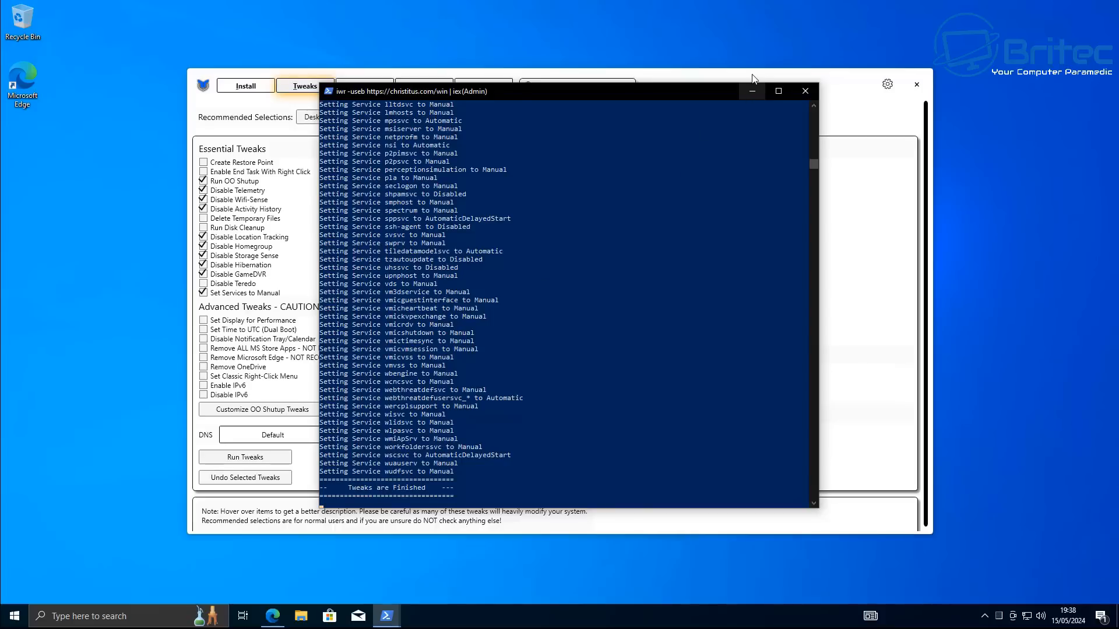
pyautogui.click(752, 91)
# Apply the Security (Recommended) update settings and dismiss the confirmation
pyautogui.click(417, 90)
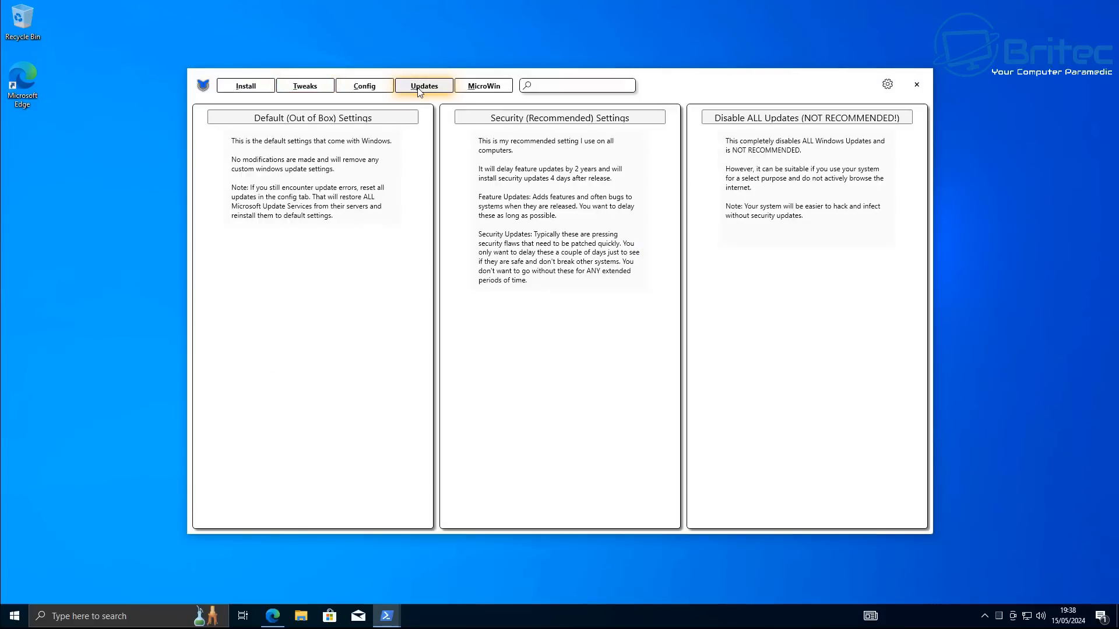
pyautogui.click(534, 123)
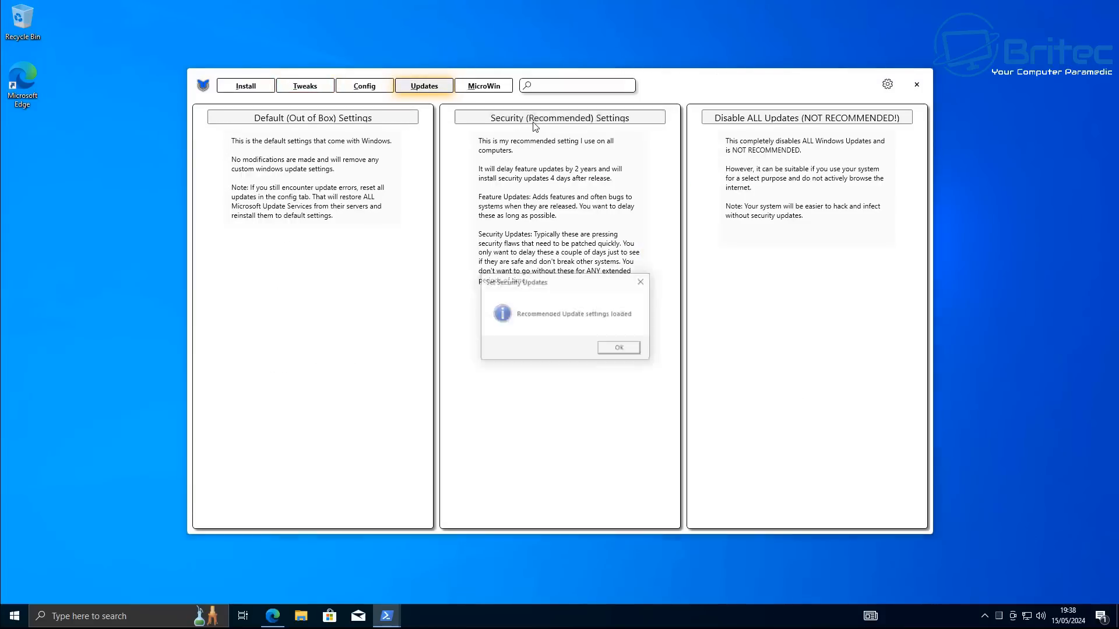
pyautogui.click(623, 347)
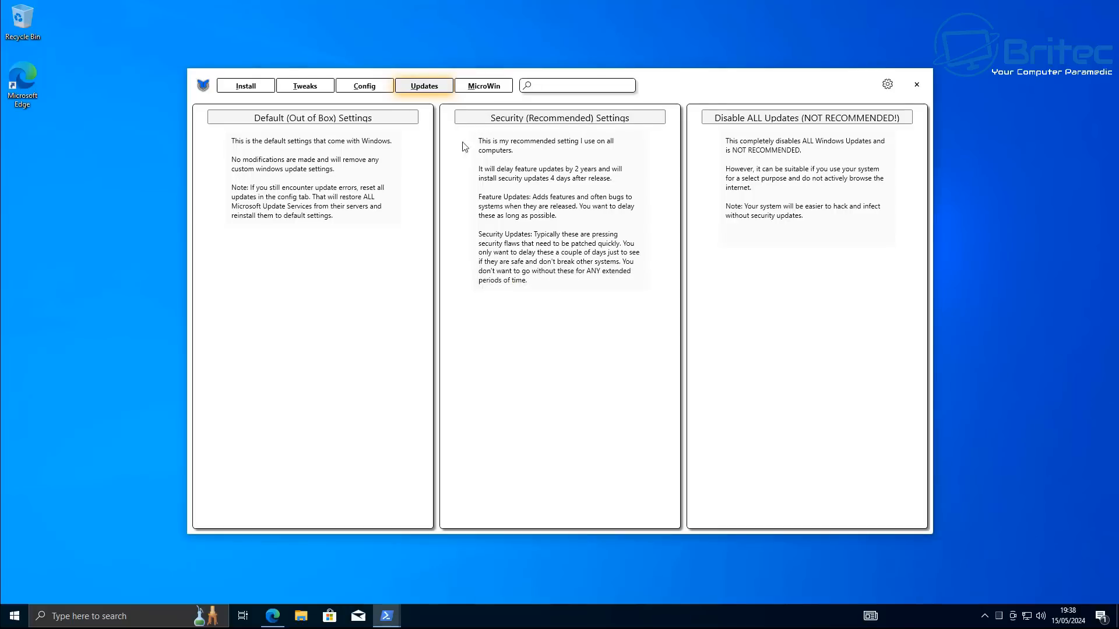
# Select All .Net Framework (2,3,4) under Features and install it
pyautogui.click(380, 87)
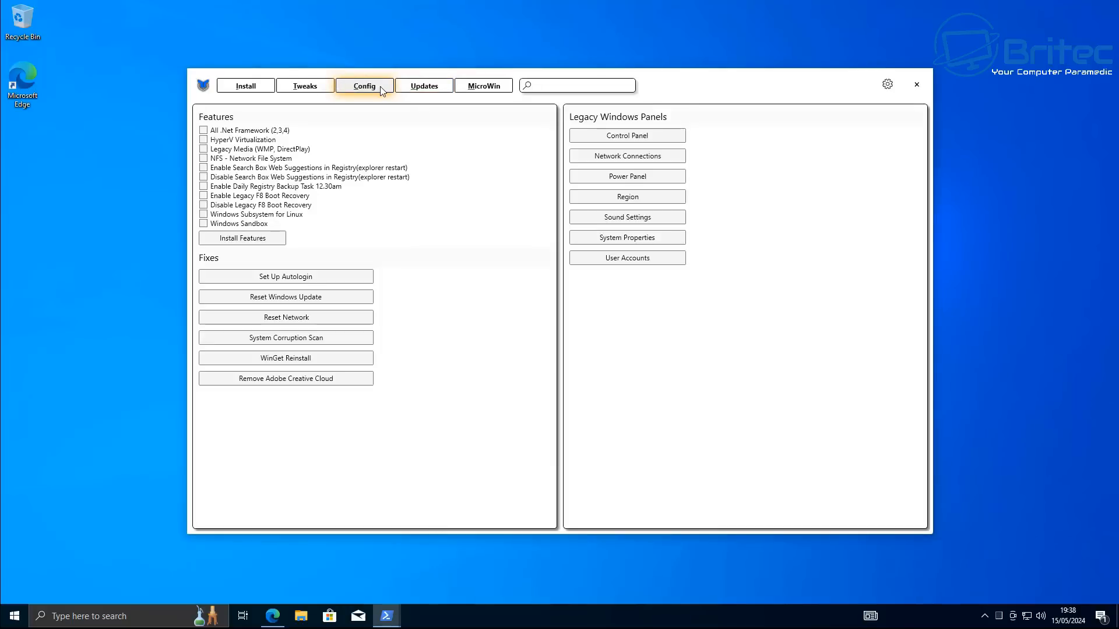
pyautogui.click(204, 131)
pyautogui.moveTo(211, 219)
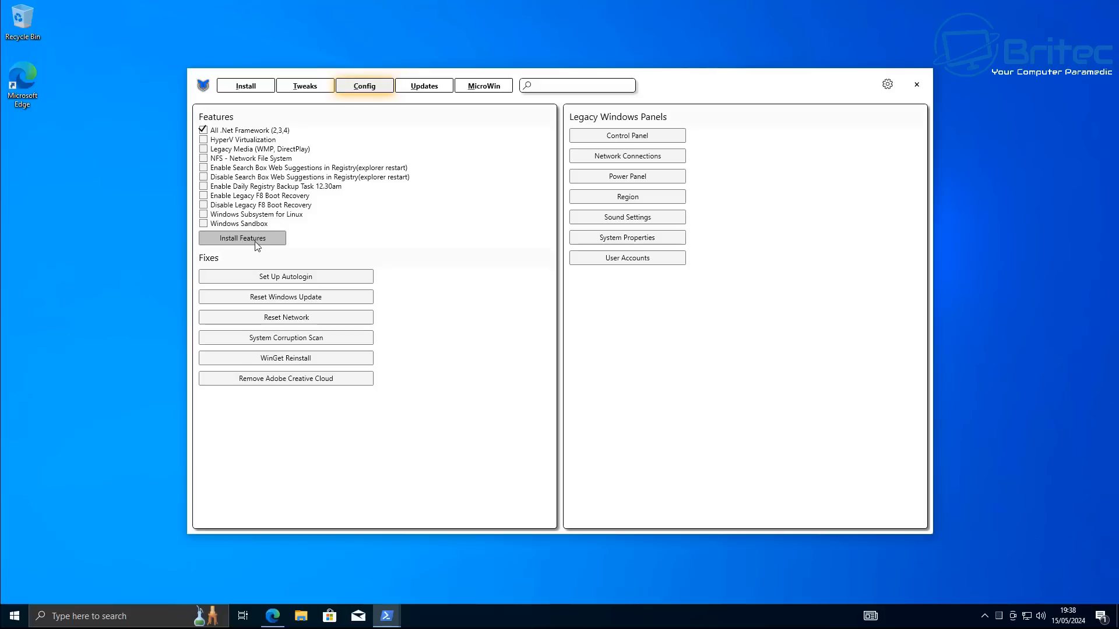
# Check the PowerShell window for the feature installation progress and minimize it
pyautogui.moveTo(387, 616)
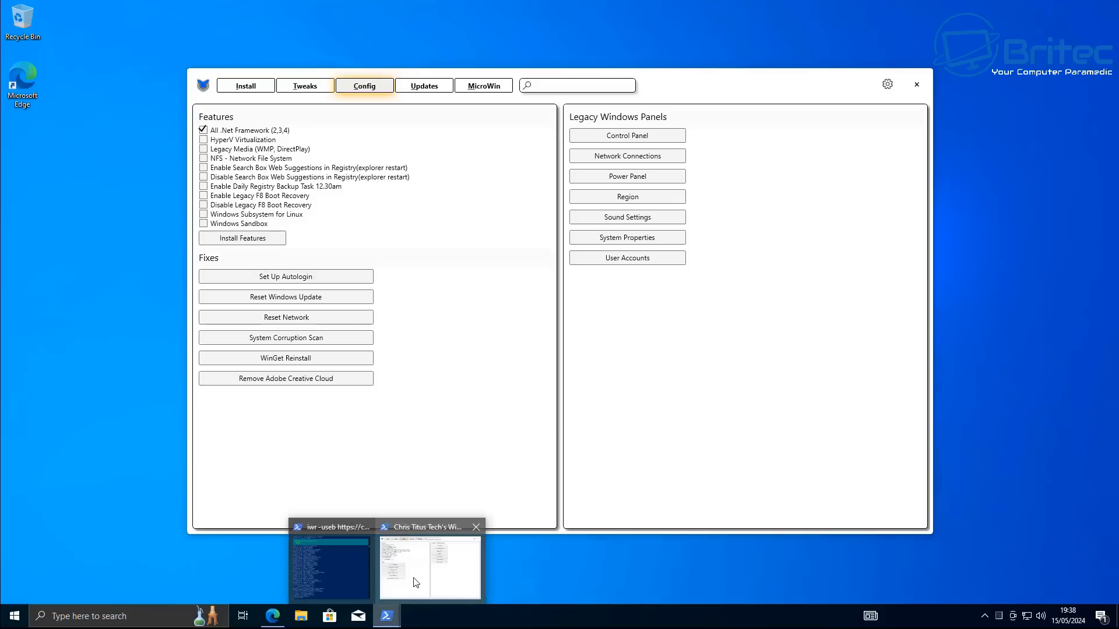
pyautogui.click(337, 563)
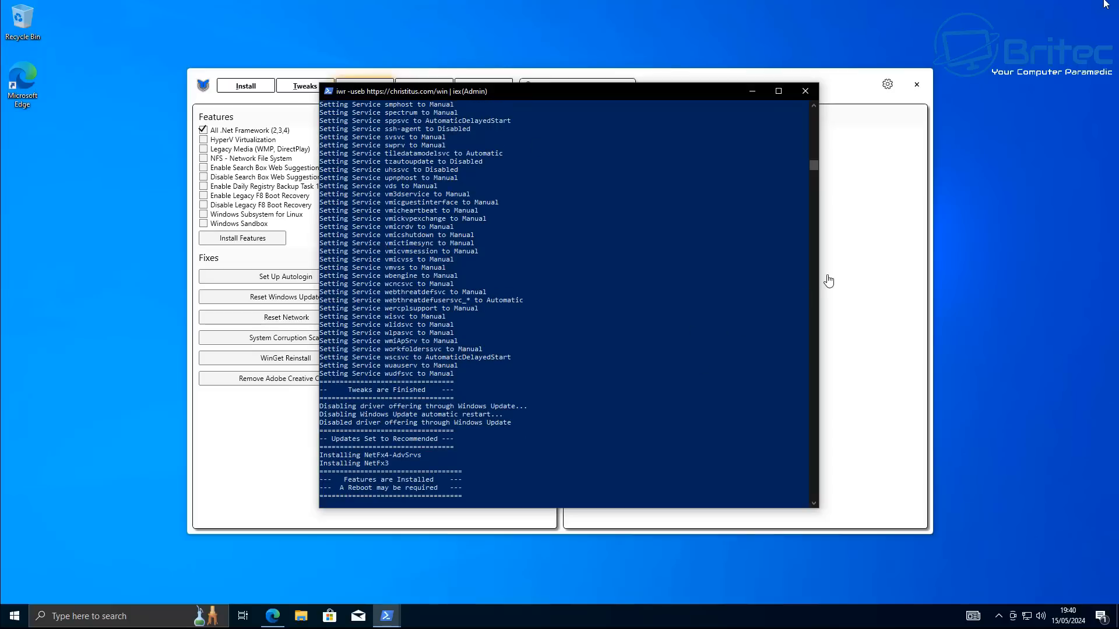
pyautogui.click(752, 92)
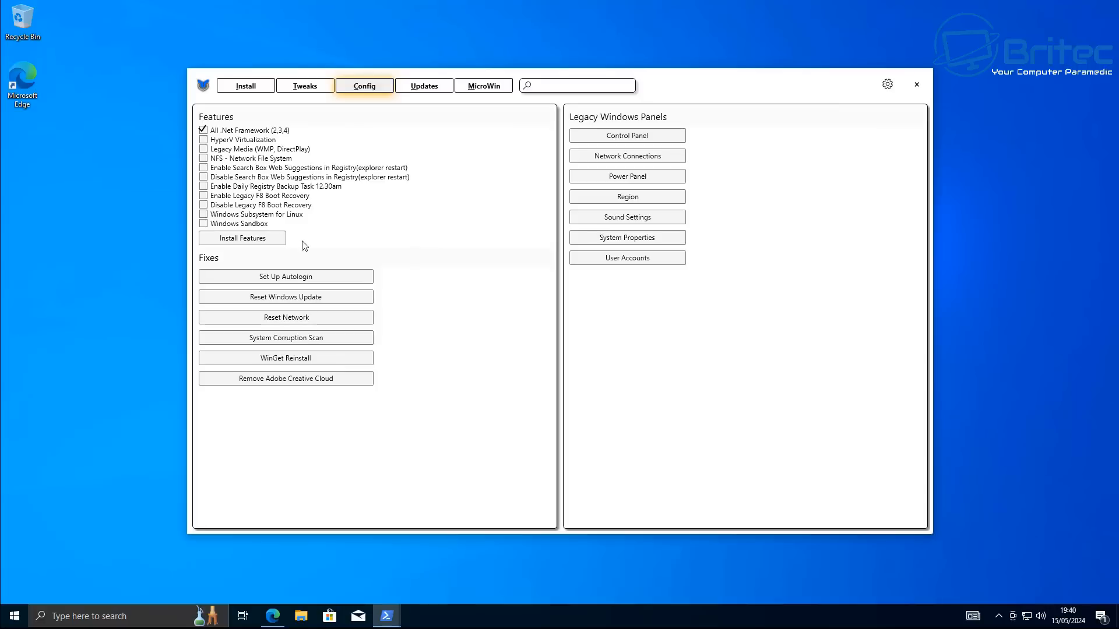
# Uncheck .Net Framework, check Disable Search Box Web Suggestions in Registry, install it and bring up the PowerShell output
pyautogui.click(204, 130)
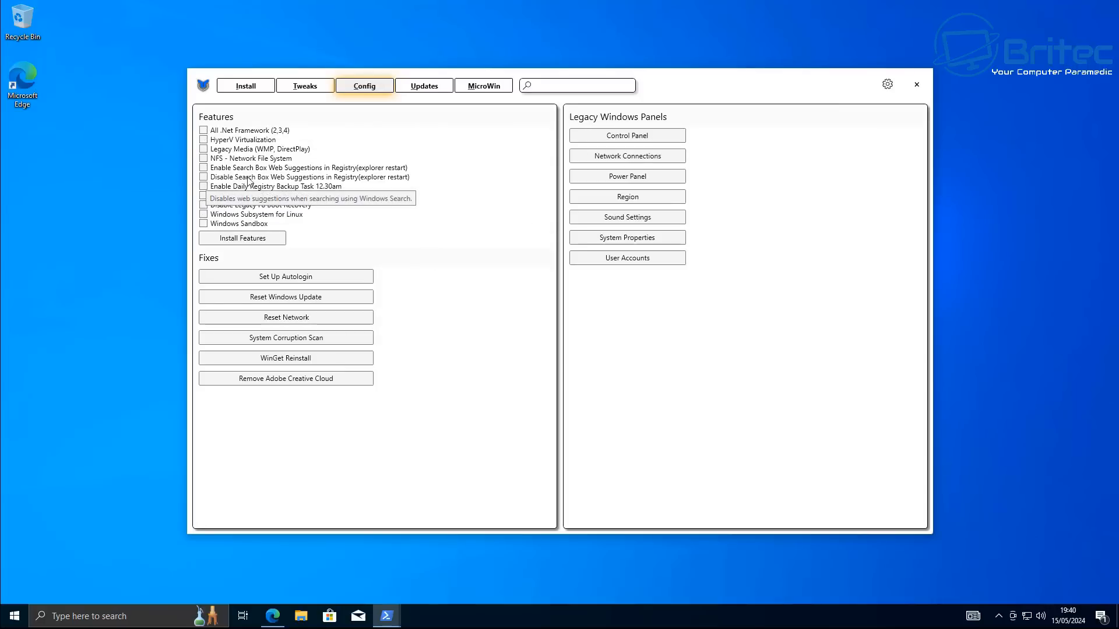
pyautogui.click(204, 178)
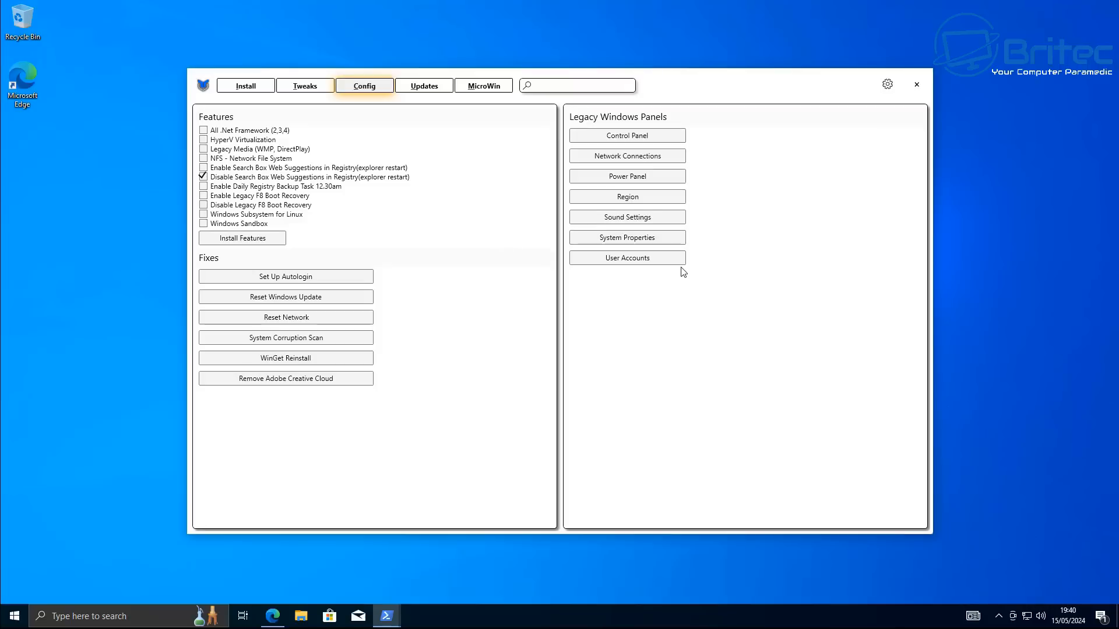
pyautogui.click(252, 245)
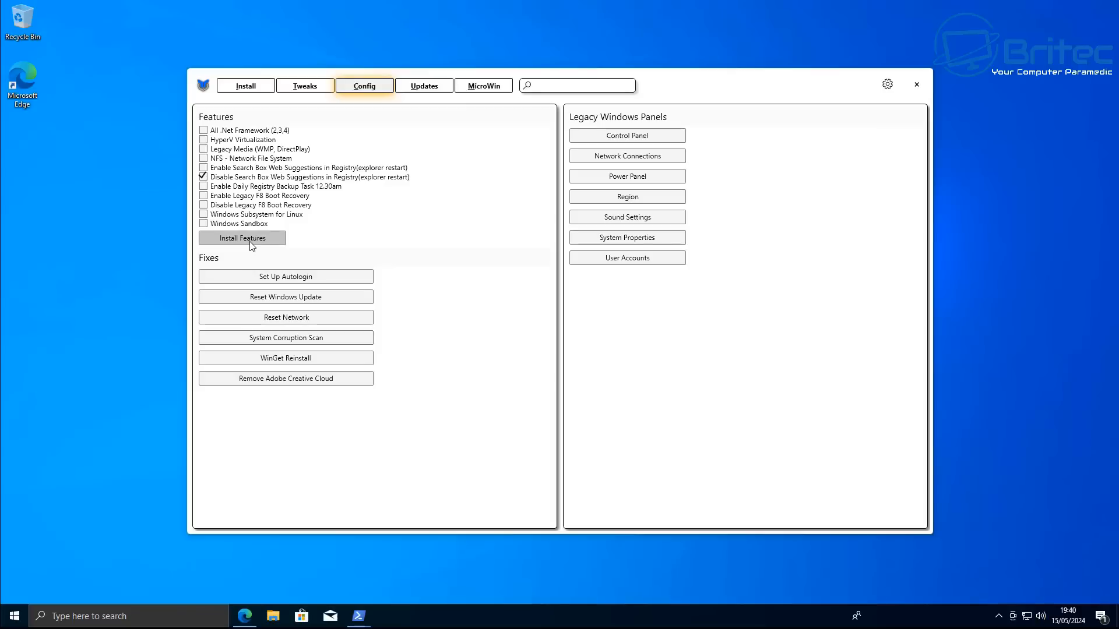
pyautogui.moveTo(369, 622)
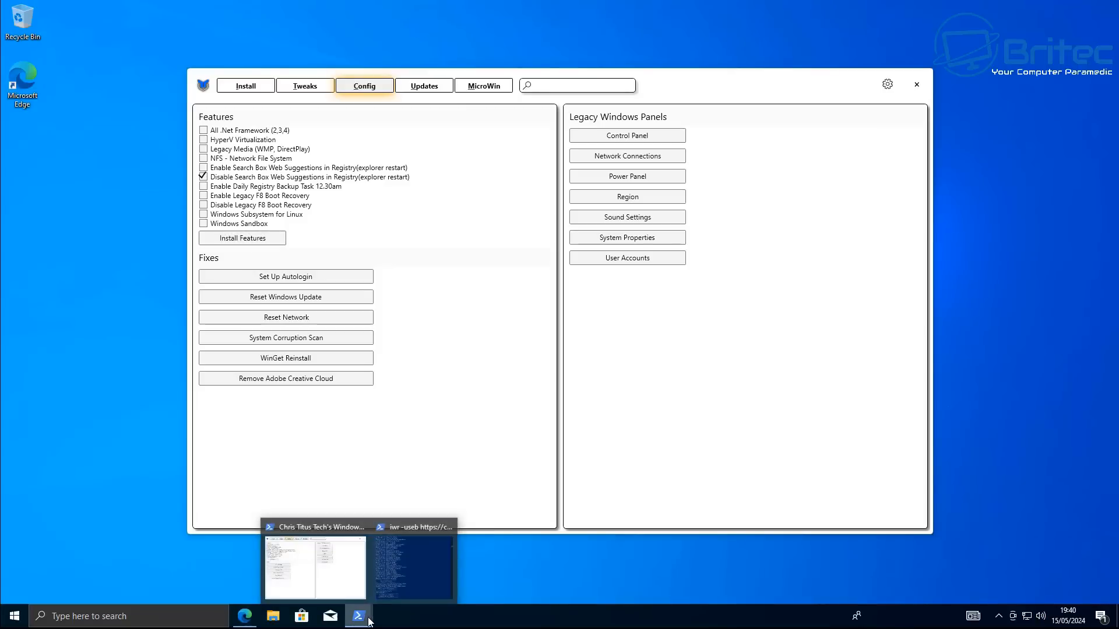
pyautogui.click(408, 572)
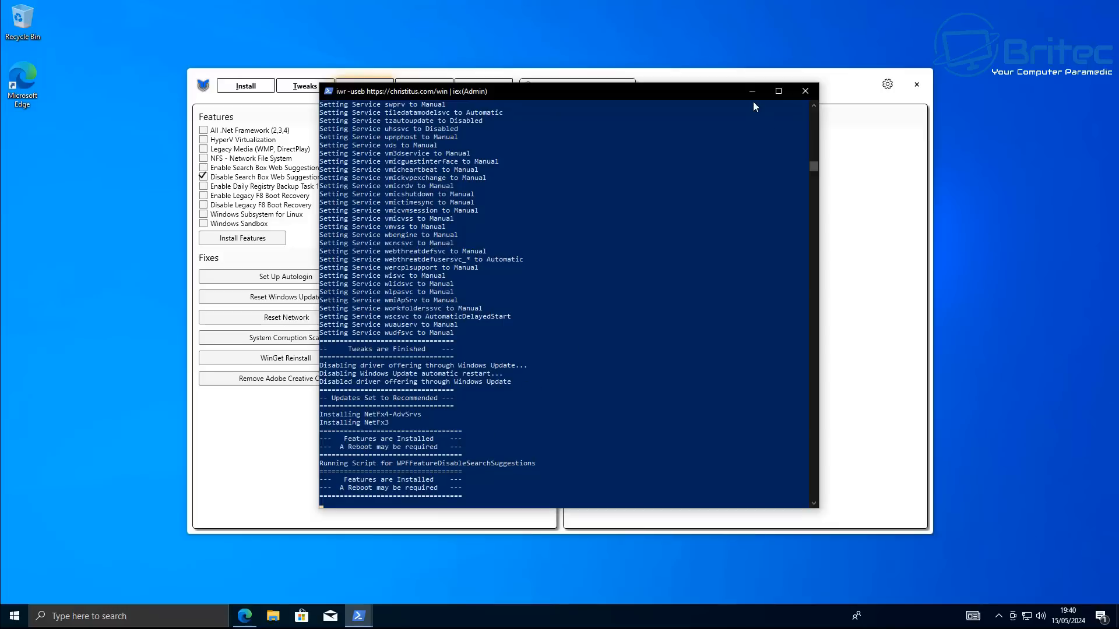
# Close the PowerShell window and restart Windows
pyautogui.click(813, 91)
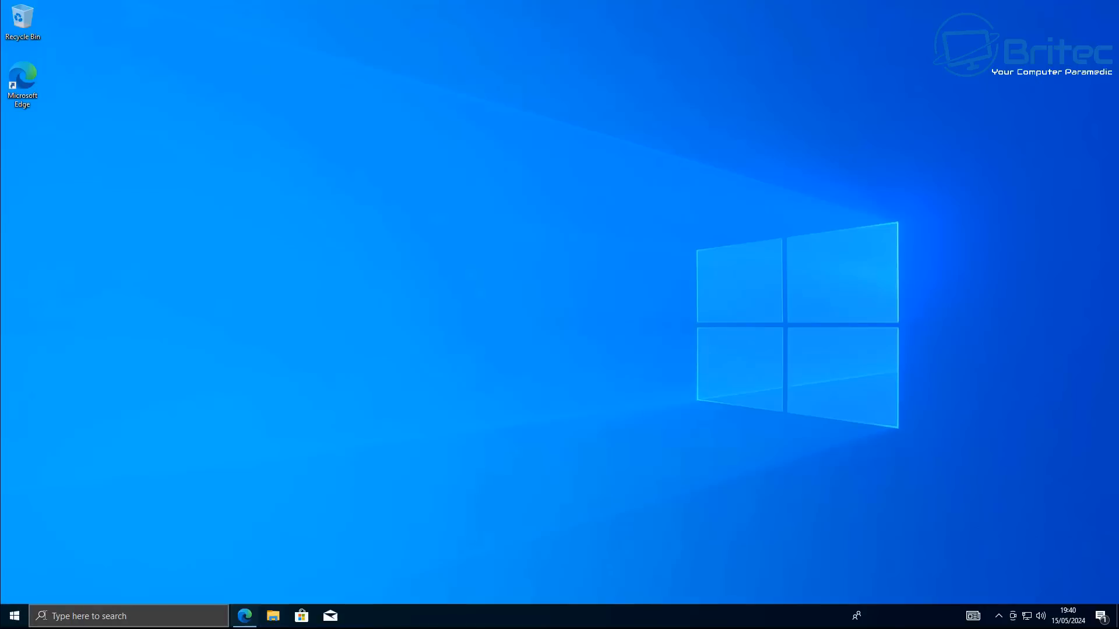
pyautogui.click(5, 618)
pyautogui.click(15, 591)
pyautogui.click(31, 565)
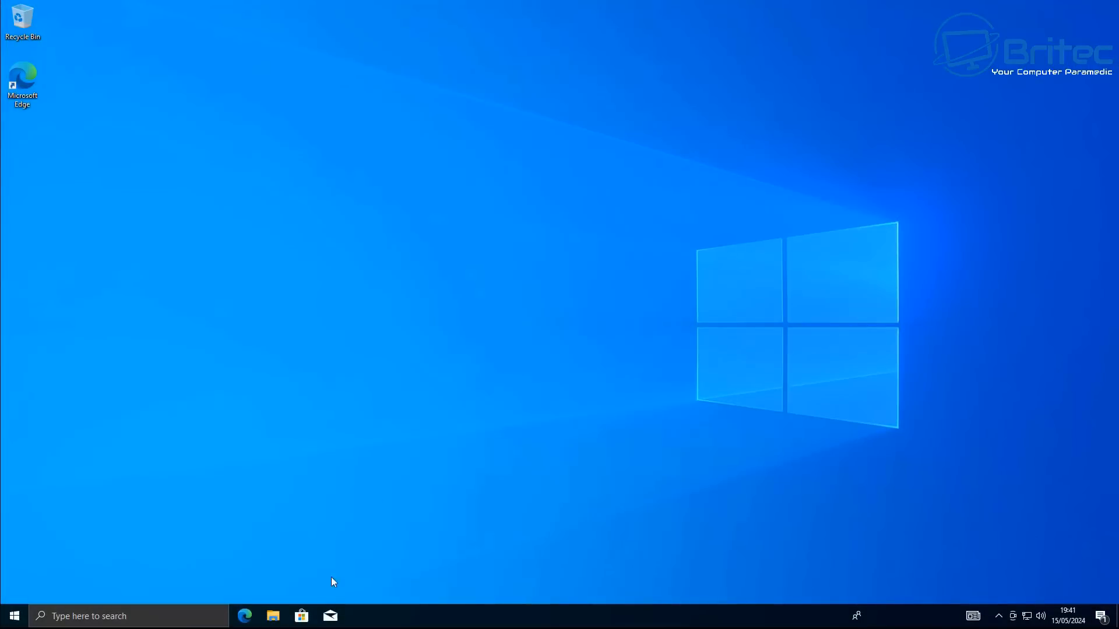
# Open Task Manager and examine CPU and memory usage on the Performance tab, then close it
pyautogui.rightClick(363, 616)
pyautogui.click(396, 565)
pyautogui.moveTo(352, 105); pyautogui.dragTo(633, 124)
pyautogui.click(441, 144)
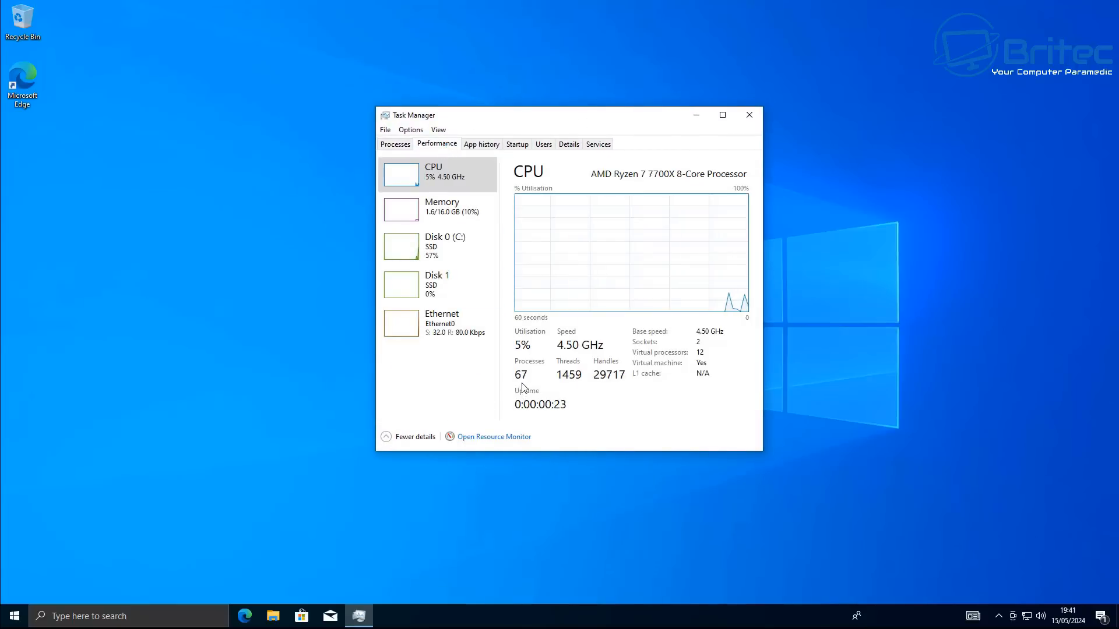
pyautogui.click(443, 214)
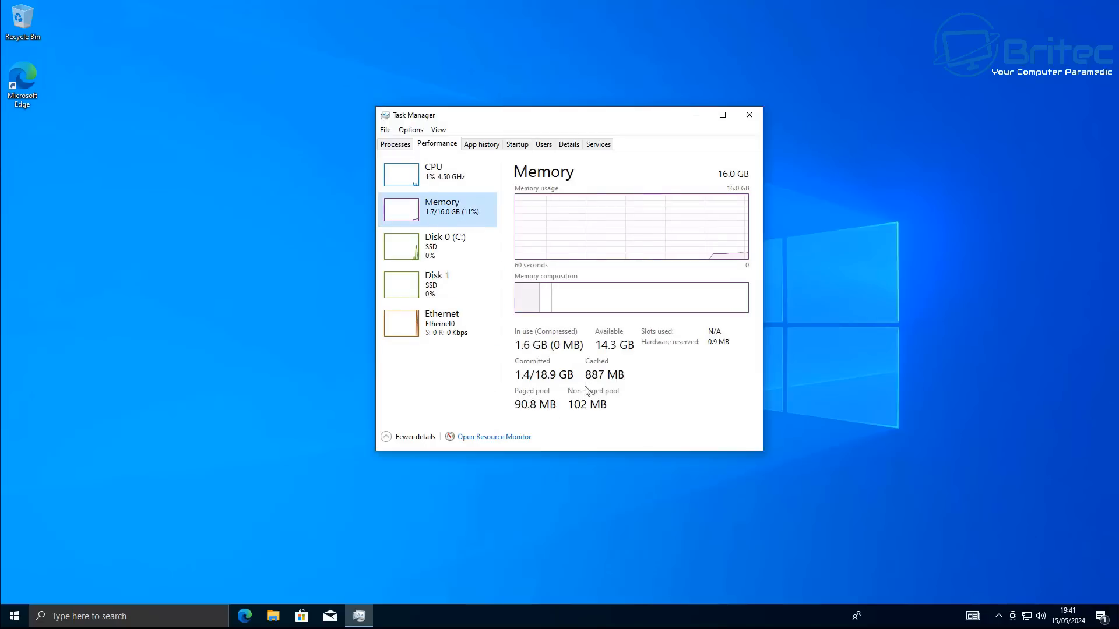
pyautogui.click(432, 176)
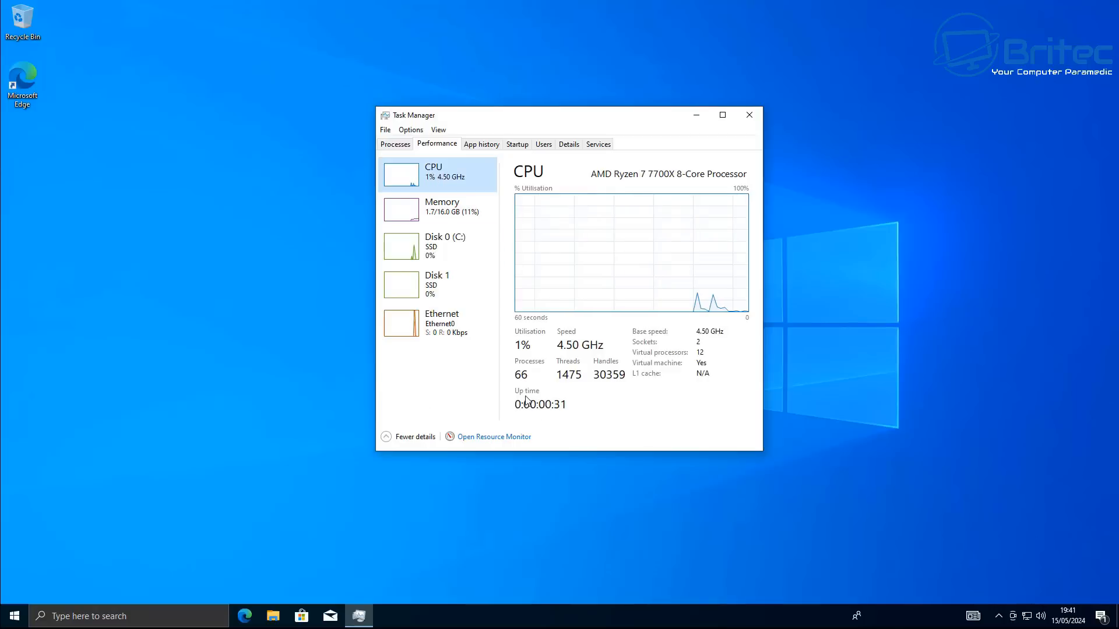
pyautogui.click(750, 116)
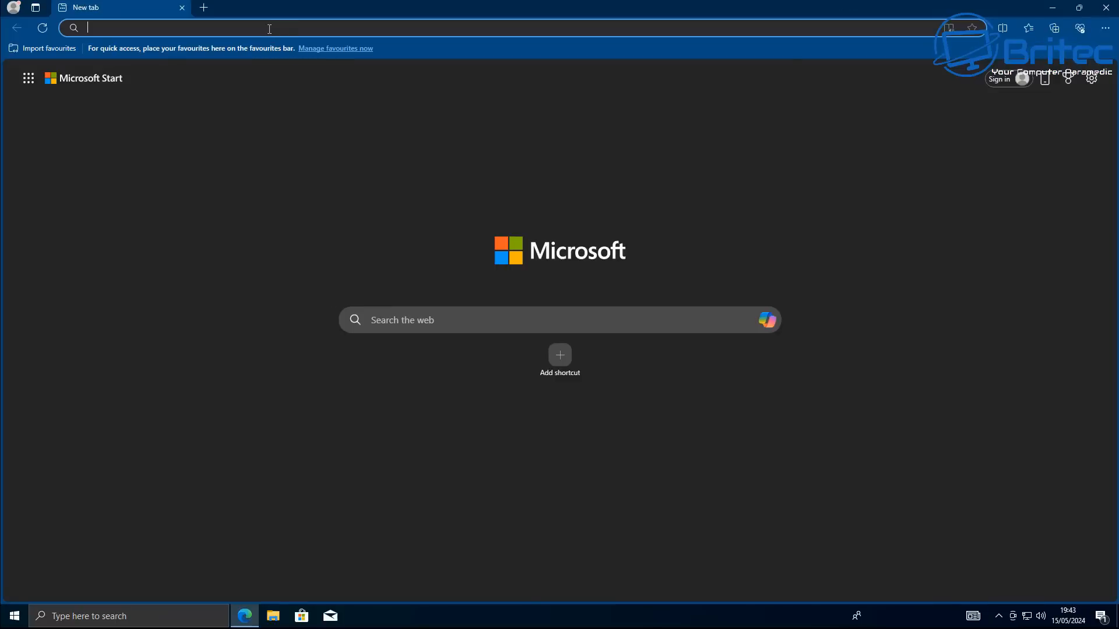
# Search the web for firefox, download the Firefox installer from mozilla.org, run it and close Edge
pyautogui.write('firefox')
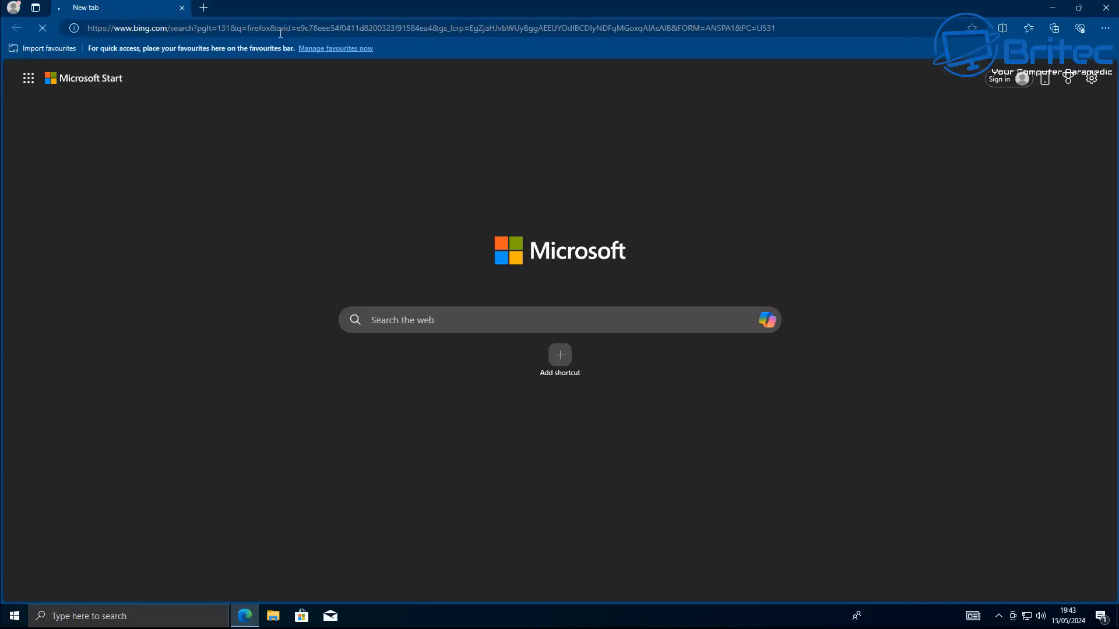
pyautogui.press('Return')
pyautogui.click(176, 248)
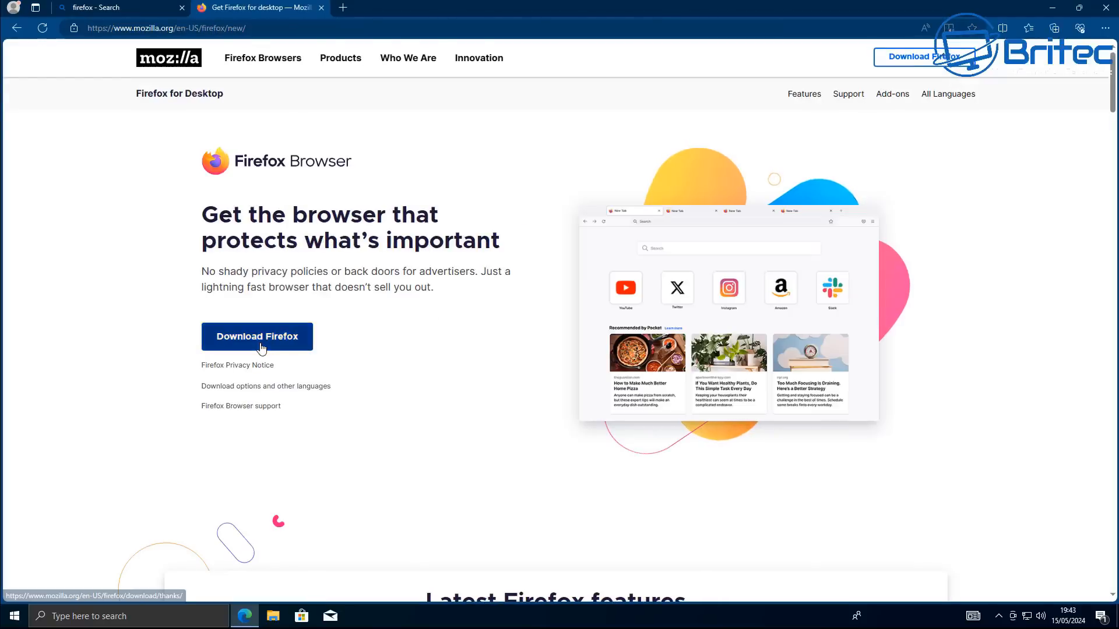
pyautogui.click(261, 348)
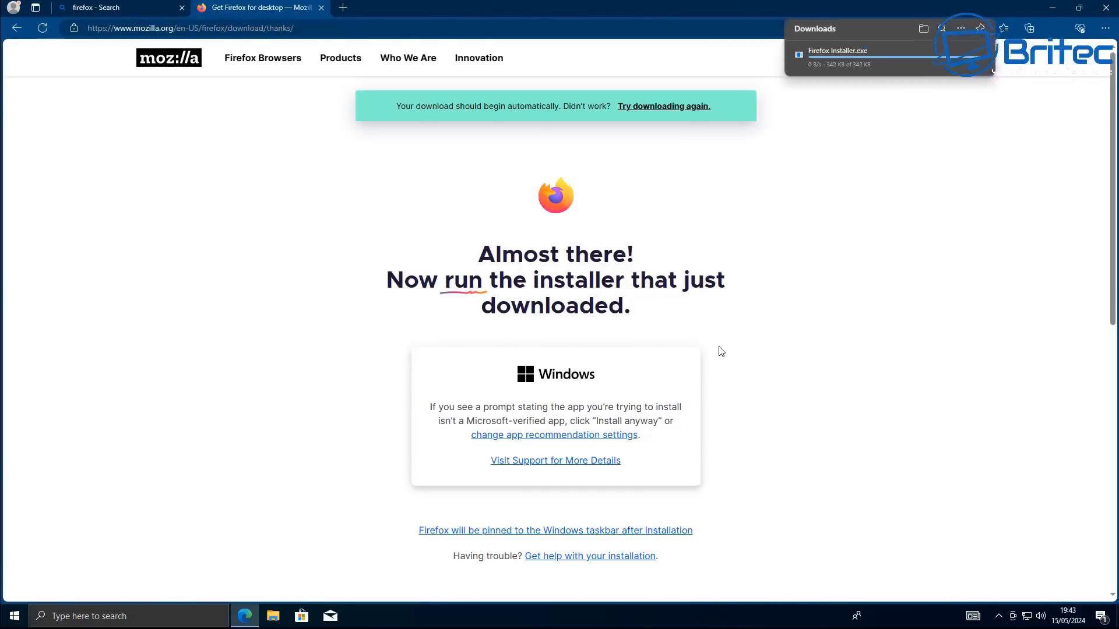
pyautogui.click(980, 68)
pyautogui.click(527, 383)
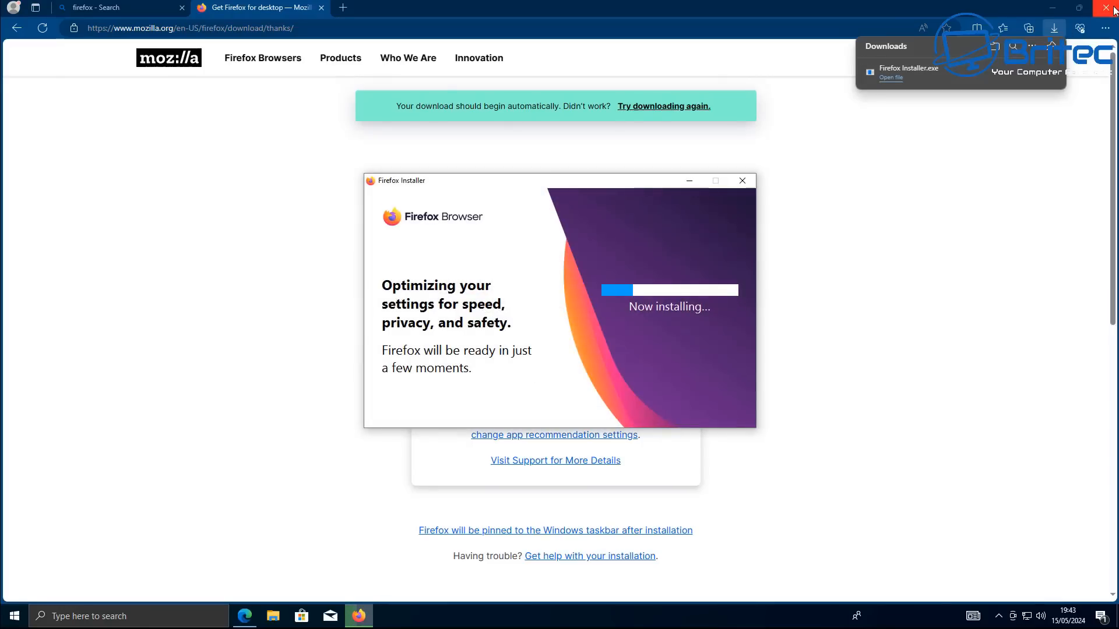
pyautogui.click(1052, 11)
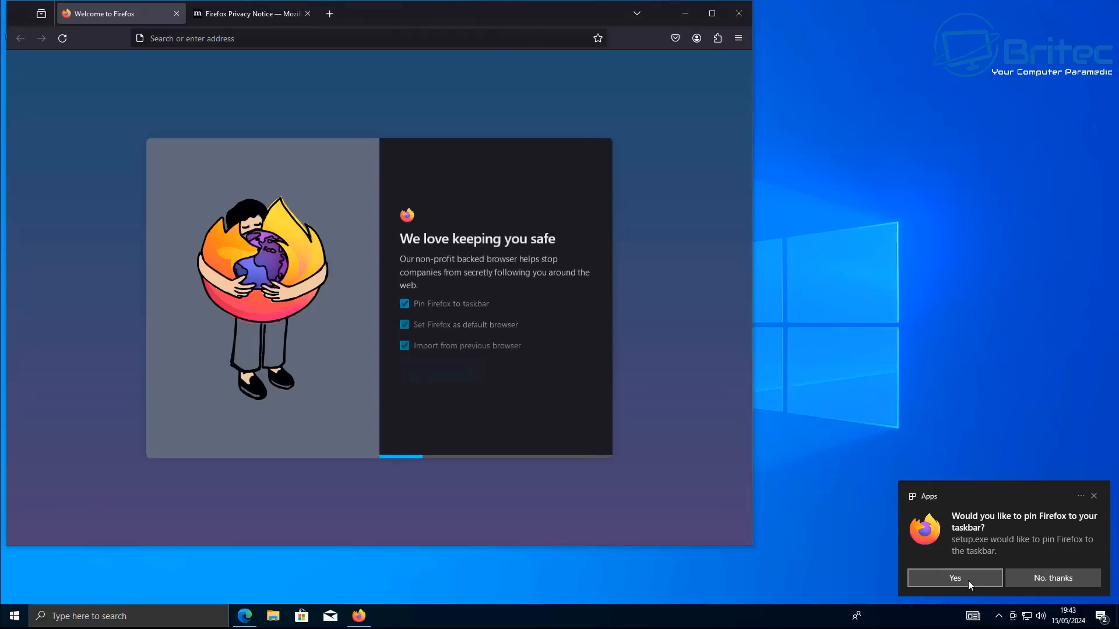
# Accept pinning Firefox to the taskbar and finish onboarding without importing from the previous browser, skipping the remaining steps
pyautogui.click(967, 581)
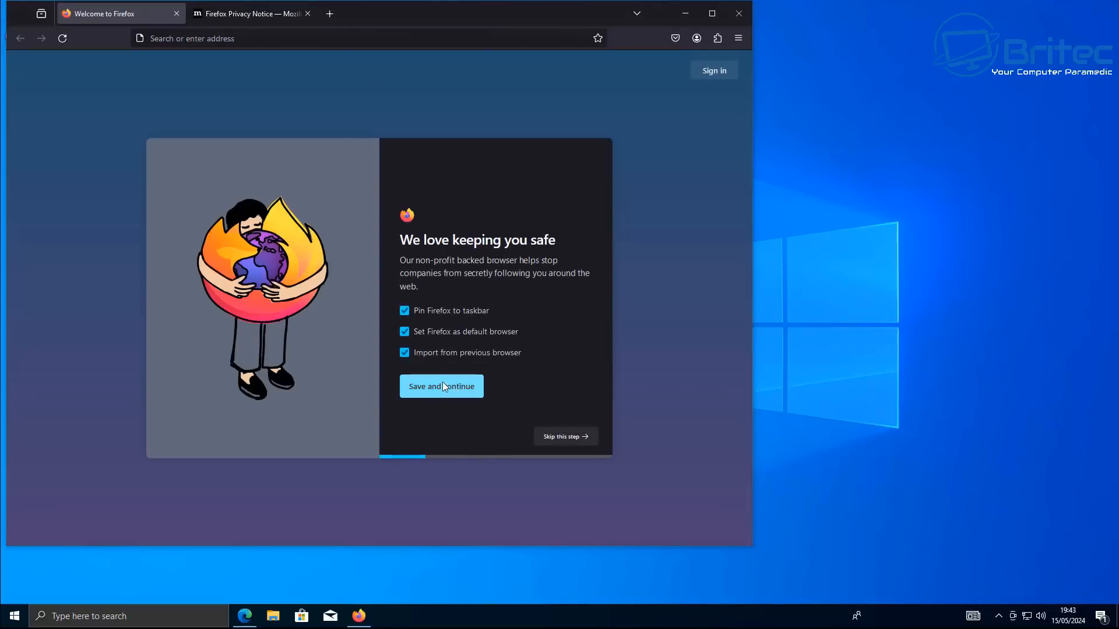
pyautogui.click(407, 354)
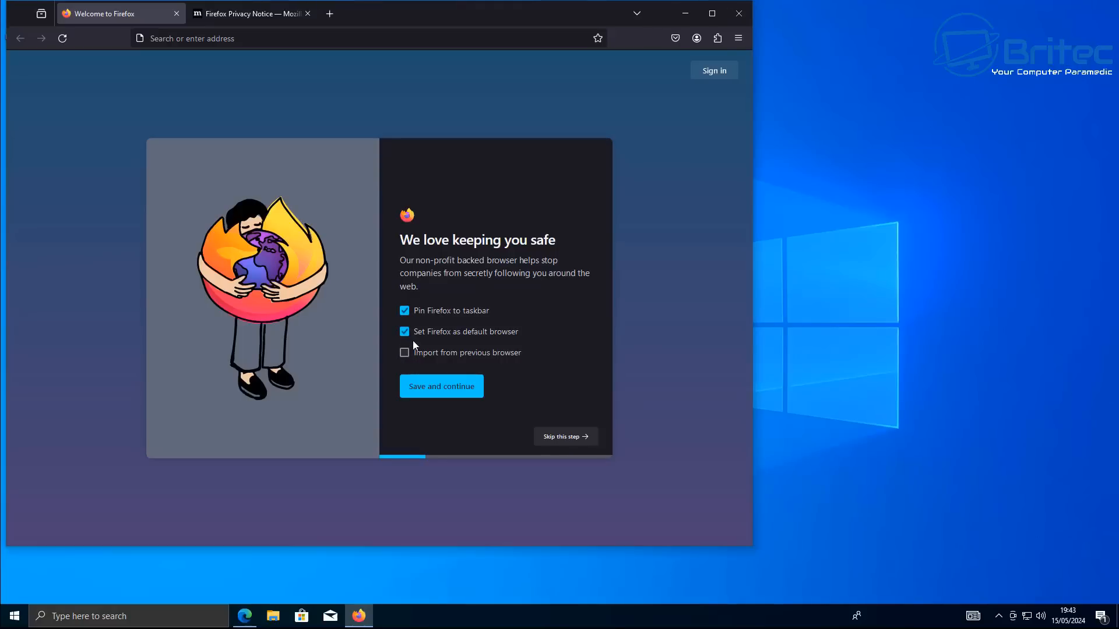
pyautogui.click(441, 387)
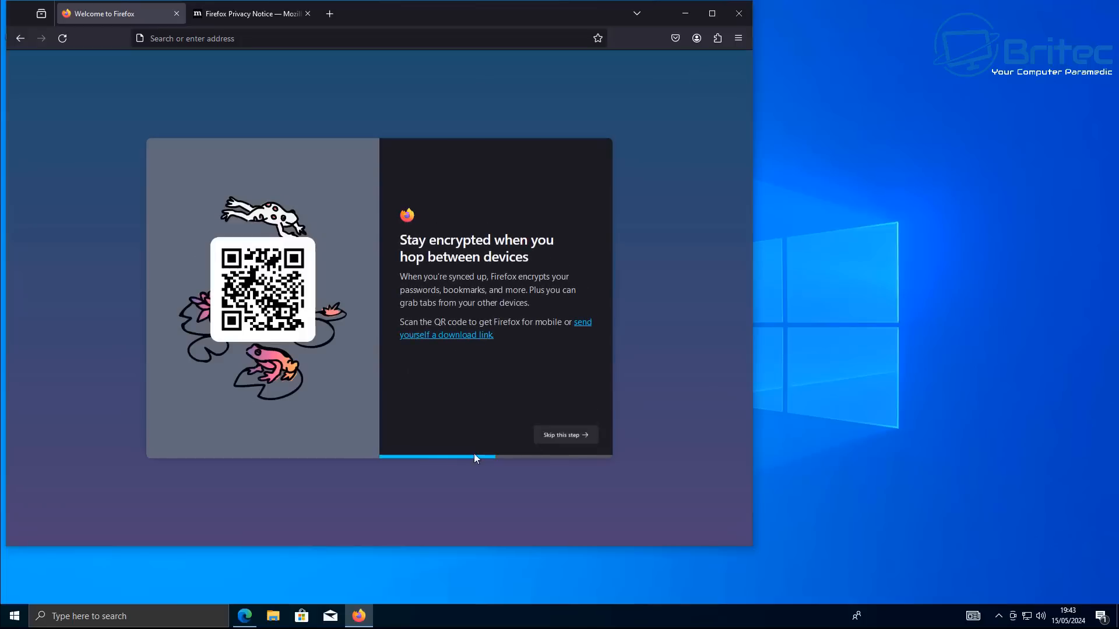
pyautogui.click(564, 440)
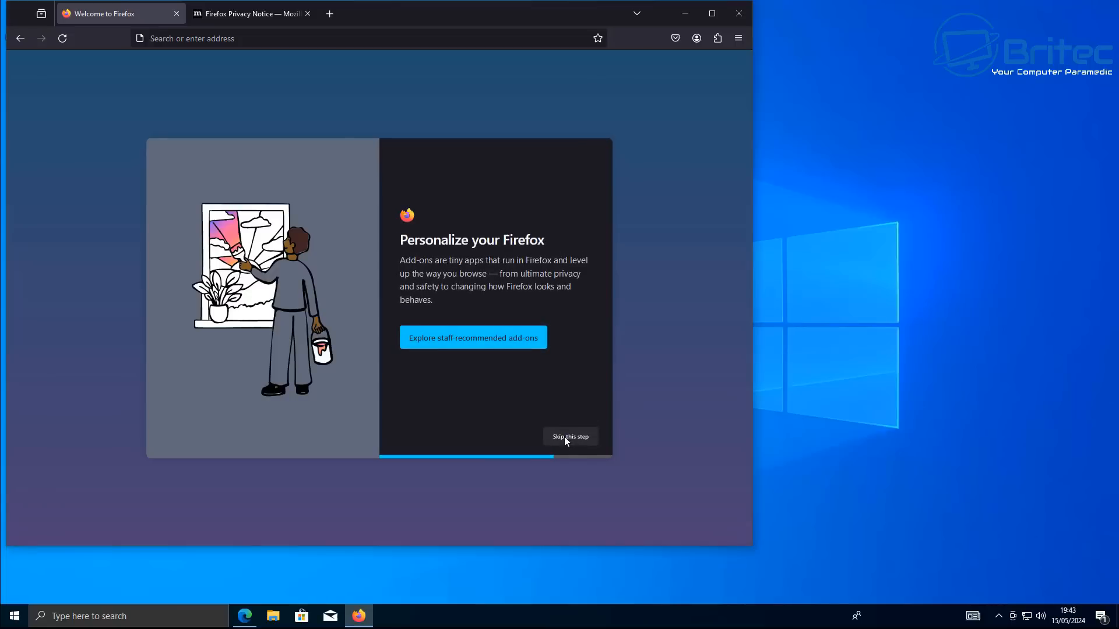
pyautogui.click(565, 437)
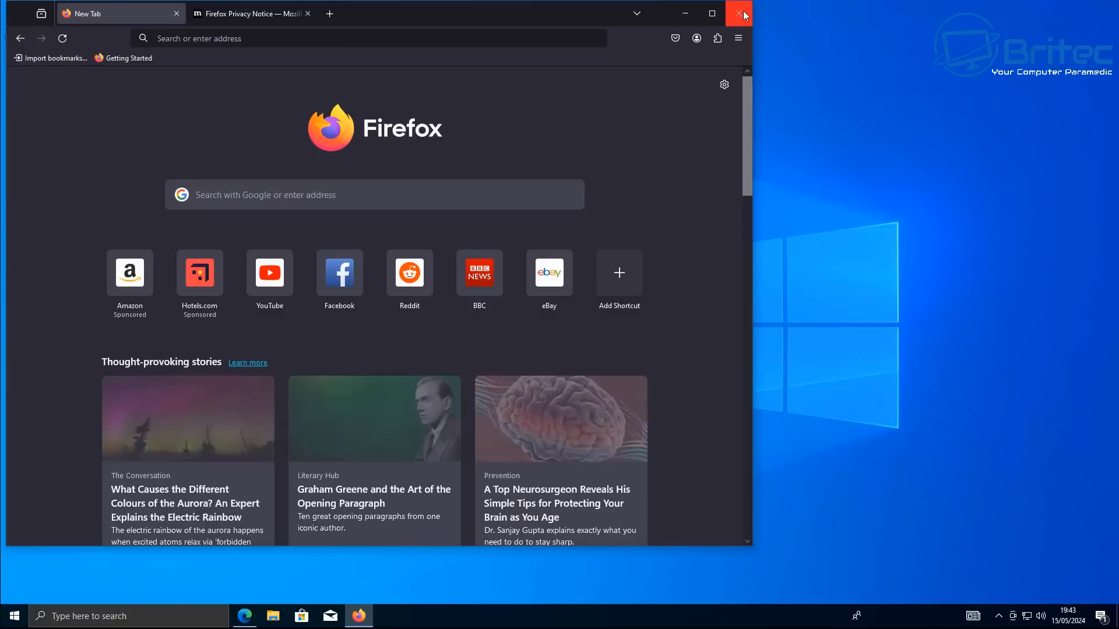
# Disable sponsored shortcuts and recommended stories on the Firefox new tab page, then close Firefox
pyautogui.click(723, 85)
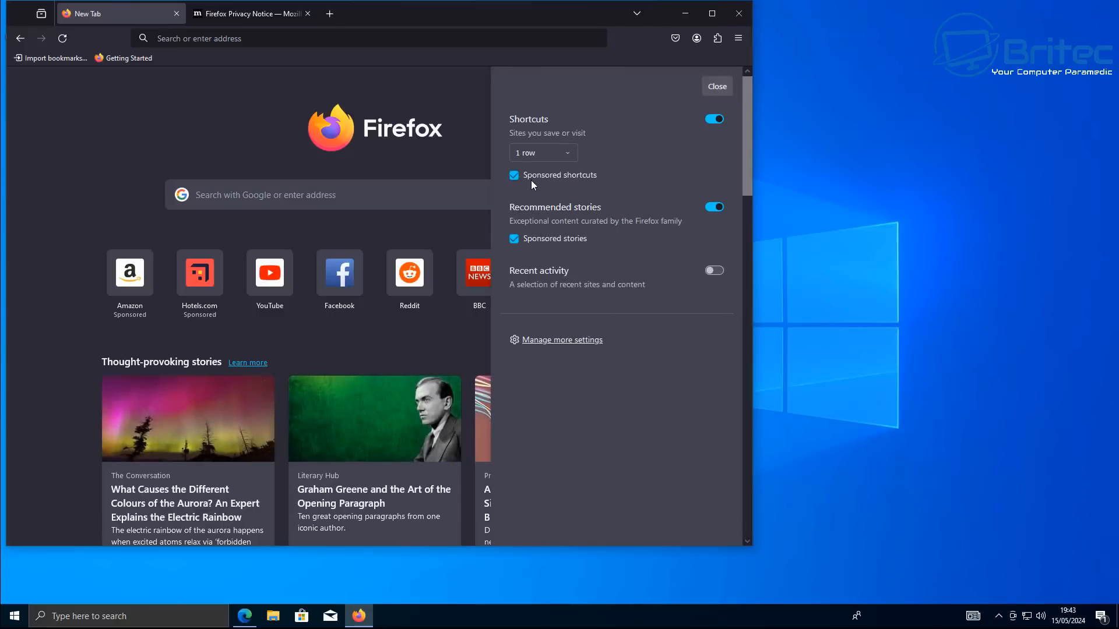
pyautogui.click(515, 176)
pyautogui.click(716, 208)
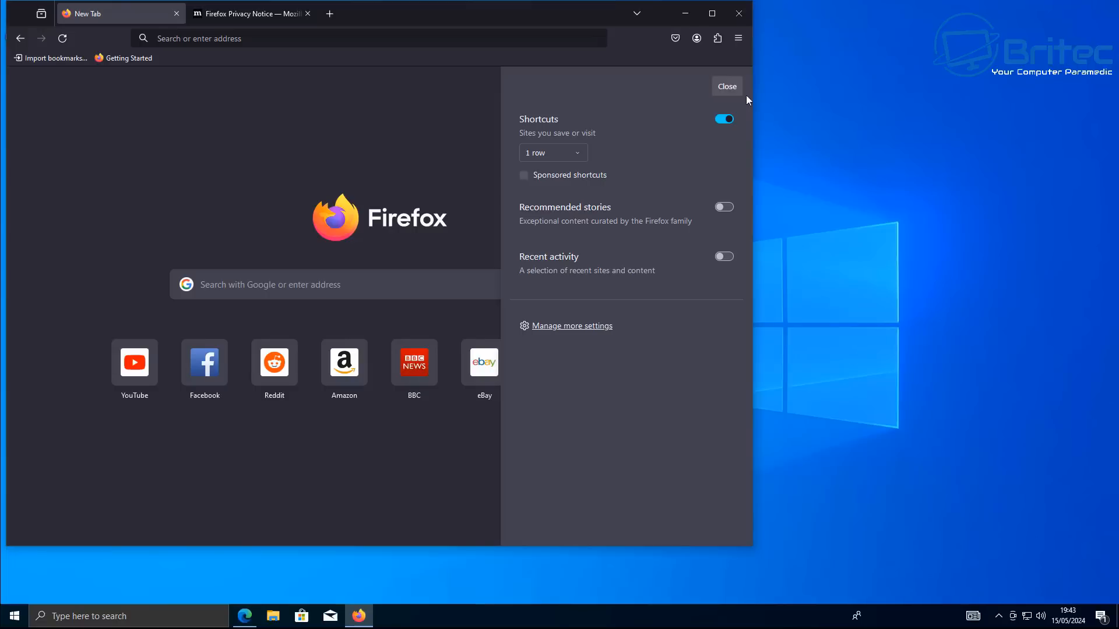
pyautogui.click(743, 24)
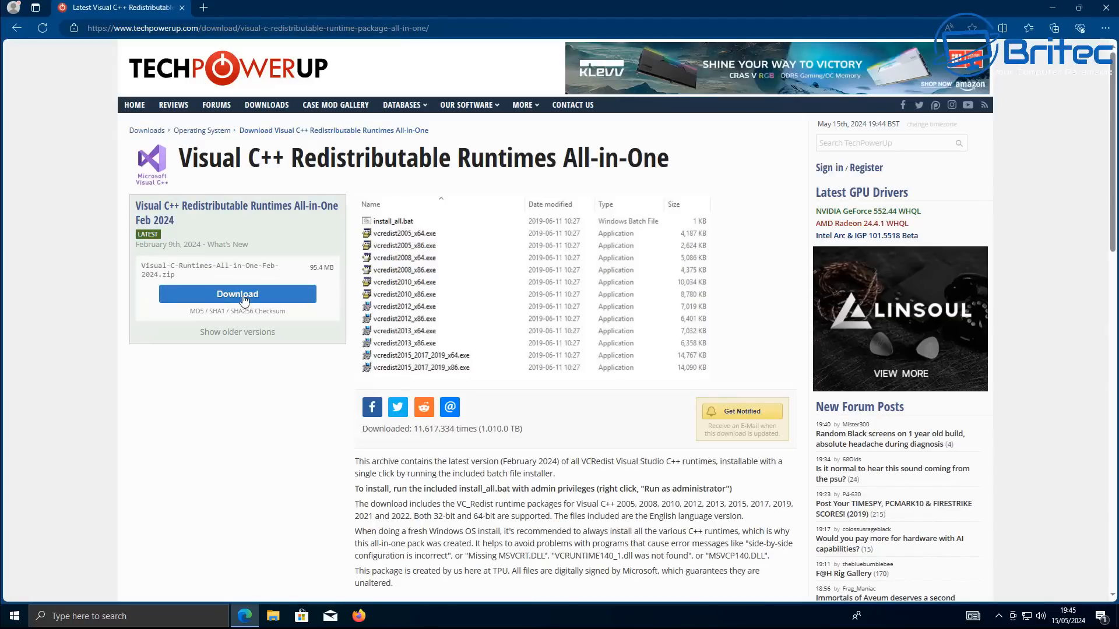
# Download Visual C++ Redistributable Runtimes All-in-One from the TechPowerUp UK server, open it and close Edge
pyautogui.click(243, 300)
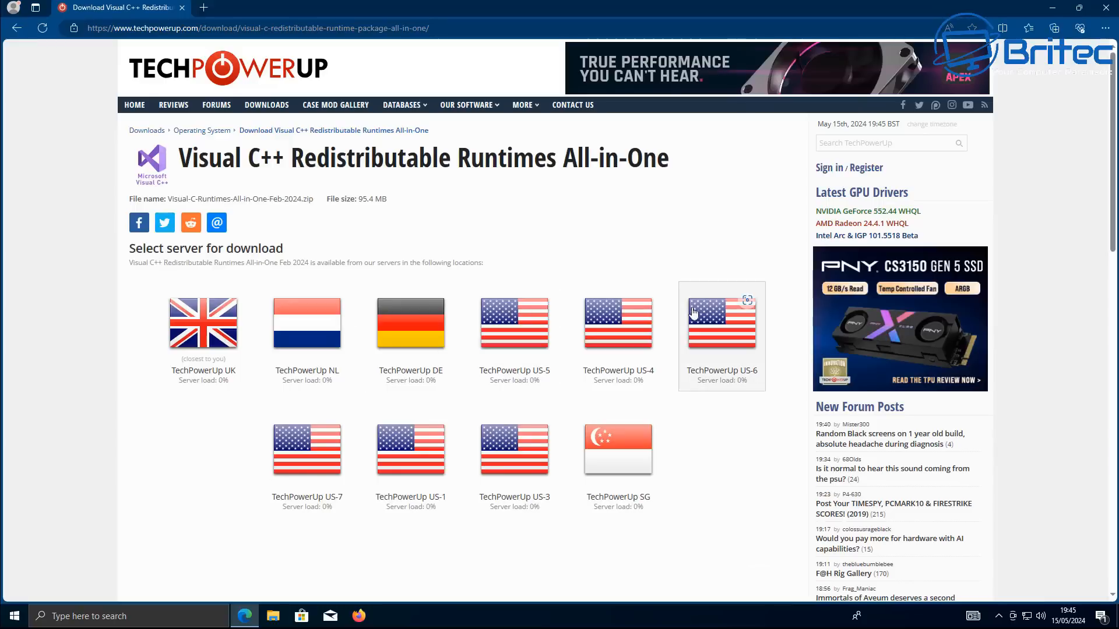
pyautogui.click(196, 342)
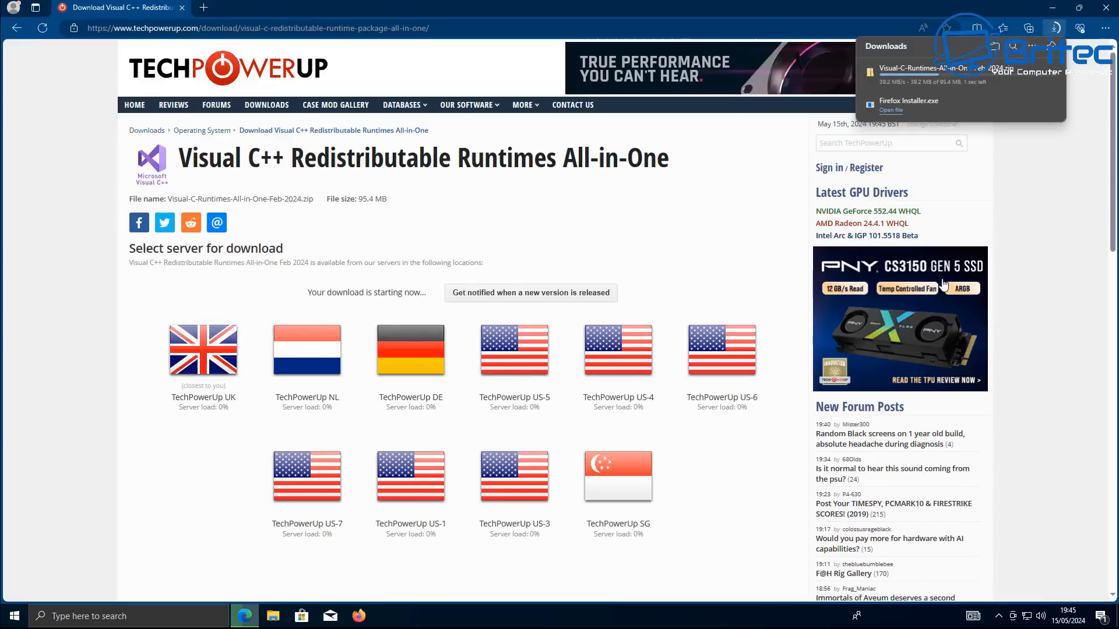
pyautogui.click(1016, 77)
pyautogui.click(1052, 6)
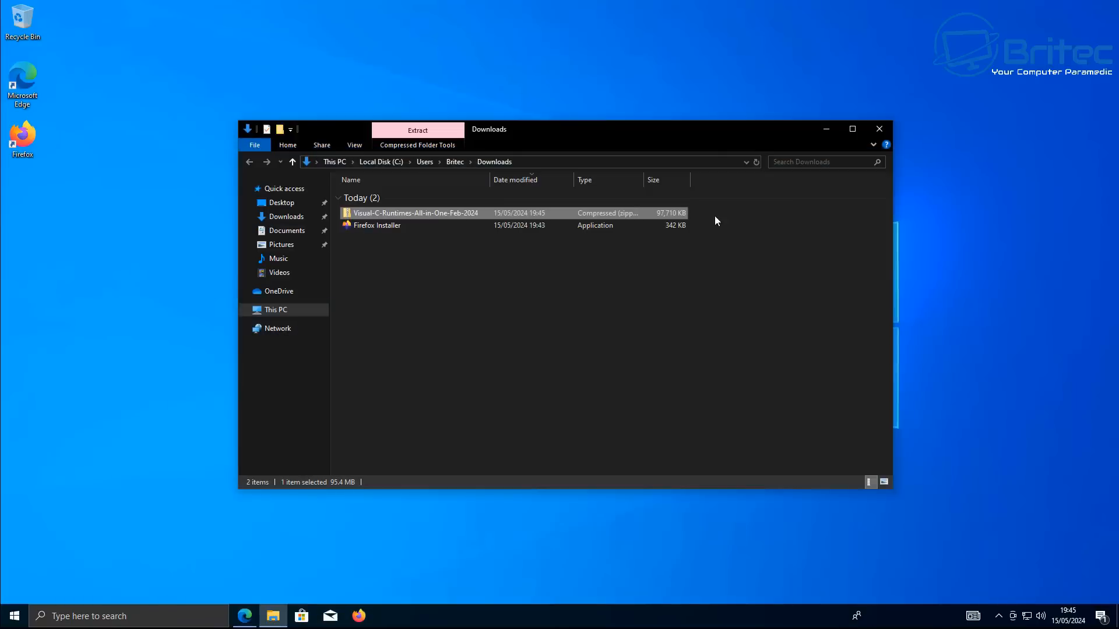
# Extract the Visual-C-Runtimes-All-in-One-Feb-2024 zip into its default folder
pyautogui.rightClick(380, 214)
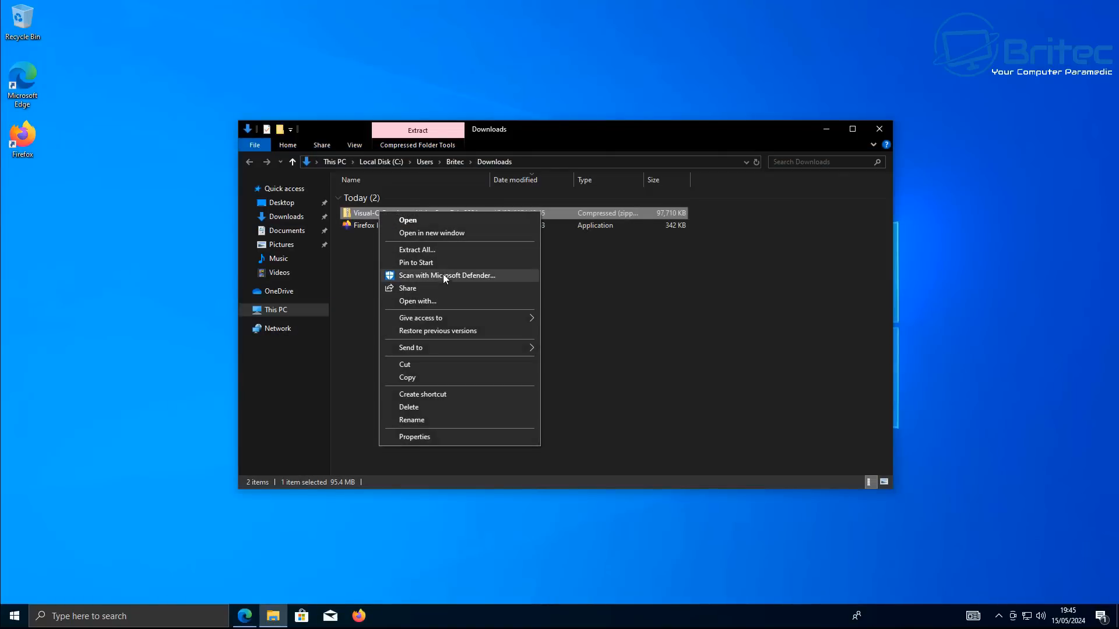
pyautogui.click(441, 253)
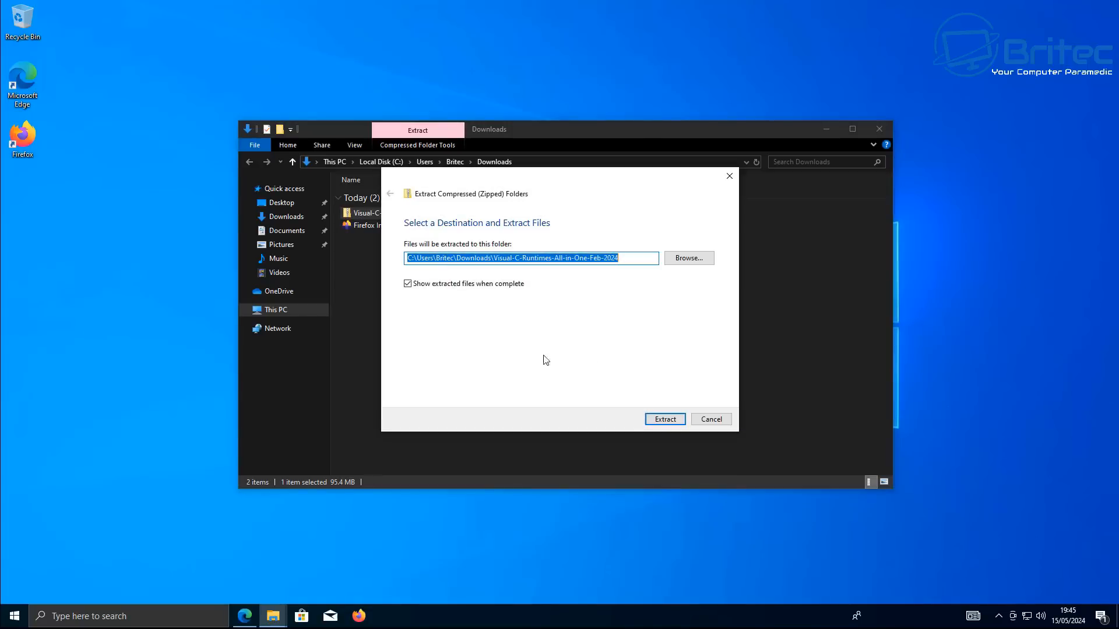
pyautogui.click(667, 420)
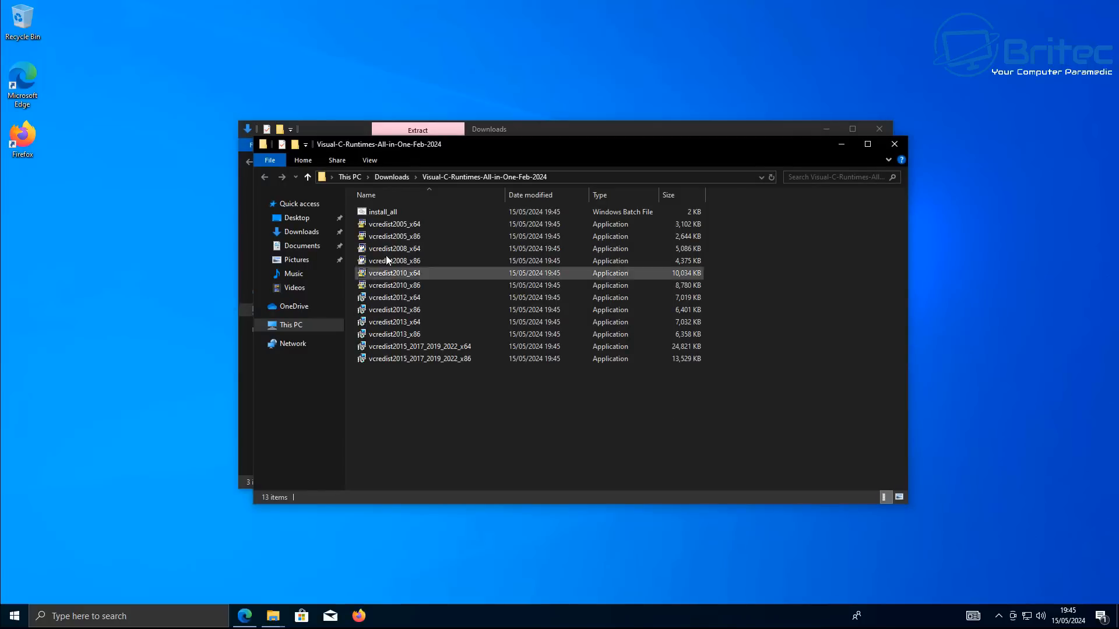
# Run install_all as administrator and approve the User Account Control prompt
pyautogui.click(386, 213)
pyautogui.rightClick(386, 212)
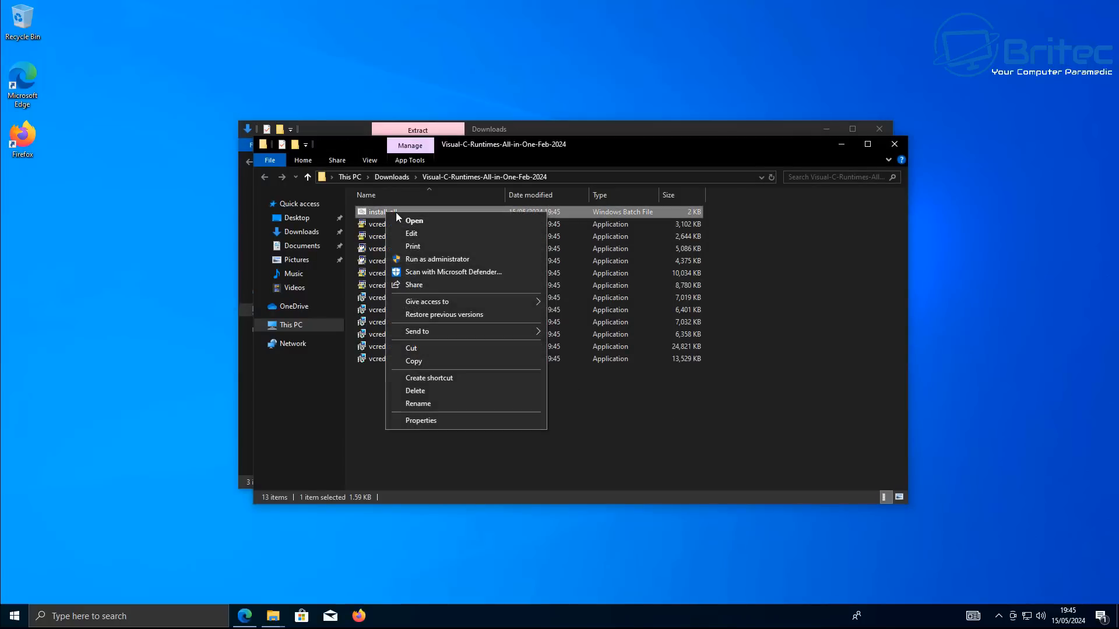
pyautogui.click(430, 263)
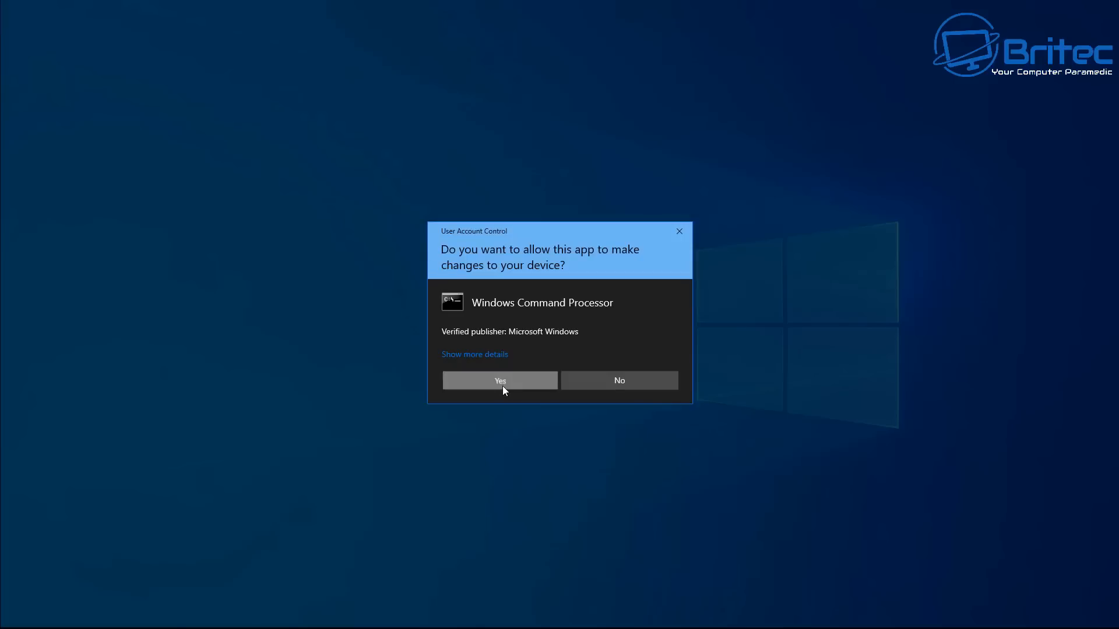
pyautogui.click(503, 384)
# Close both File Explorer windows
pyautogui.moveTo(389, 56); pyautogui.dragTo(627, 204)
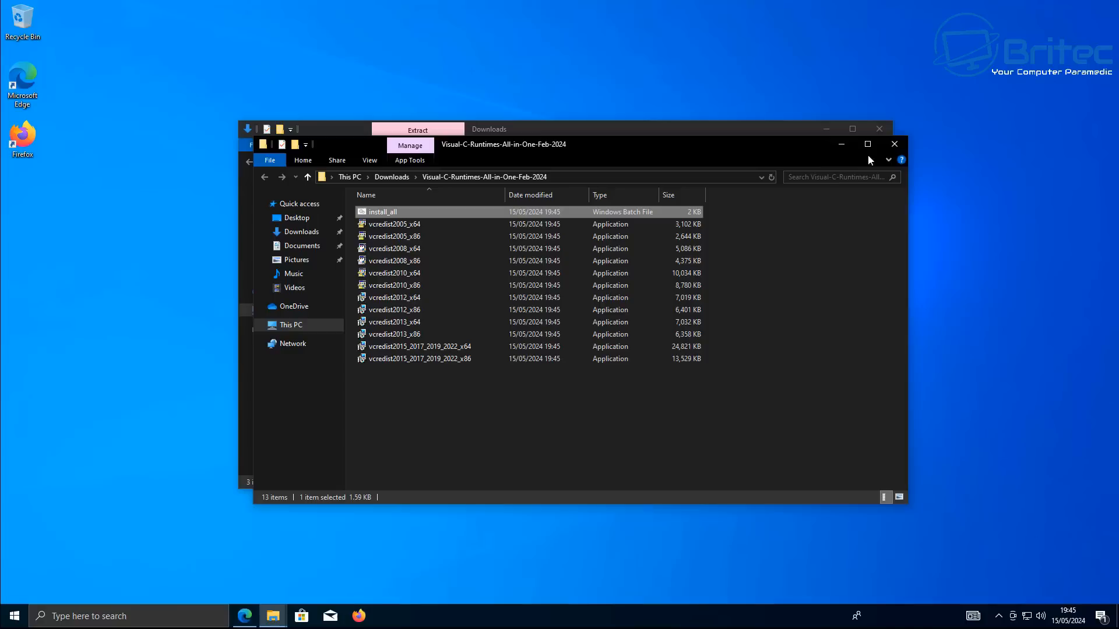
pyautogui.click(900, 146)
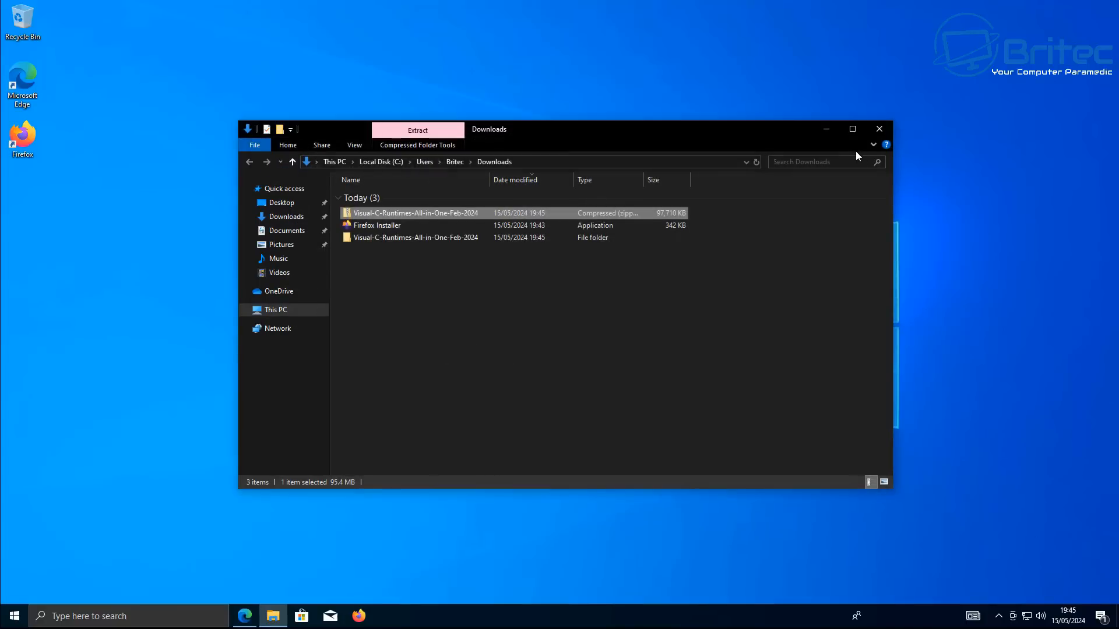
pyautogui.click(880, 130)
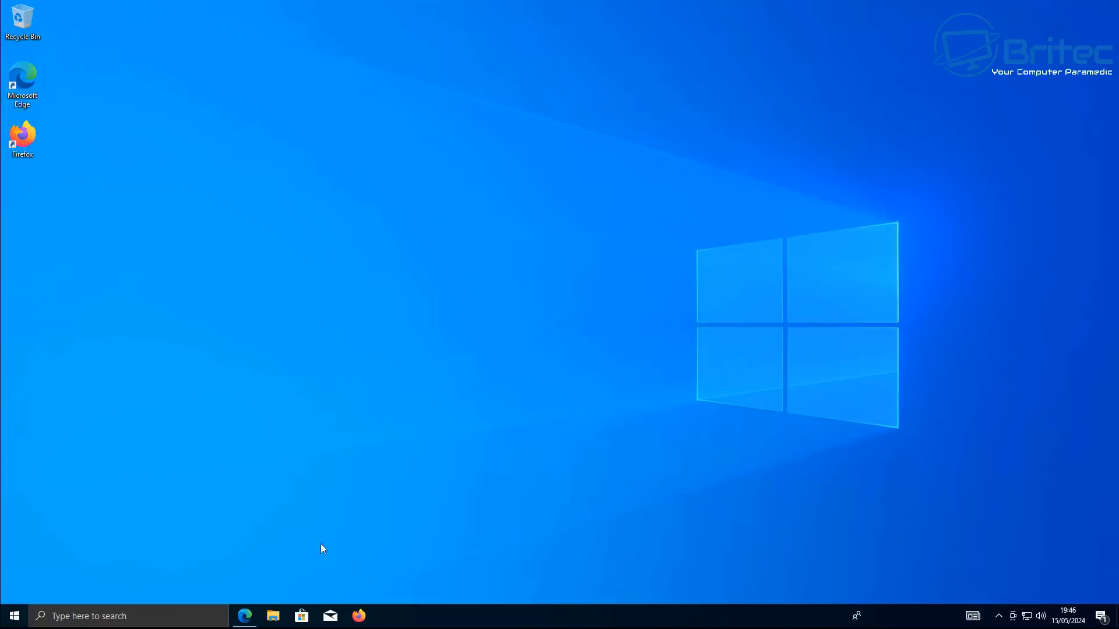
pyautogui.click(14, 615)
pyautogui.scroll(-5, 76, 454)
pyautogui.scroll(-3, 89, 488)
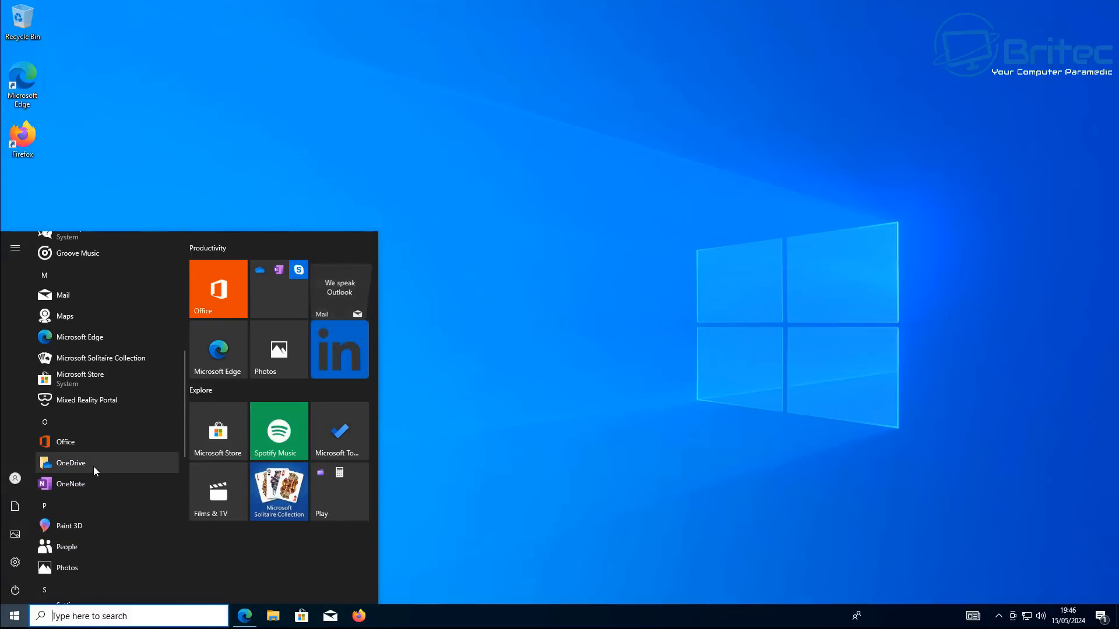
pyautogui.click(440, 444)
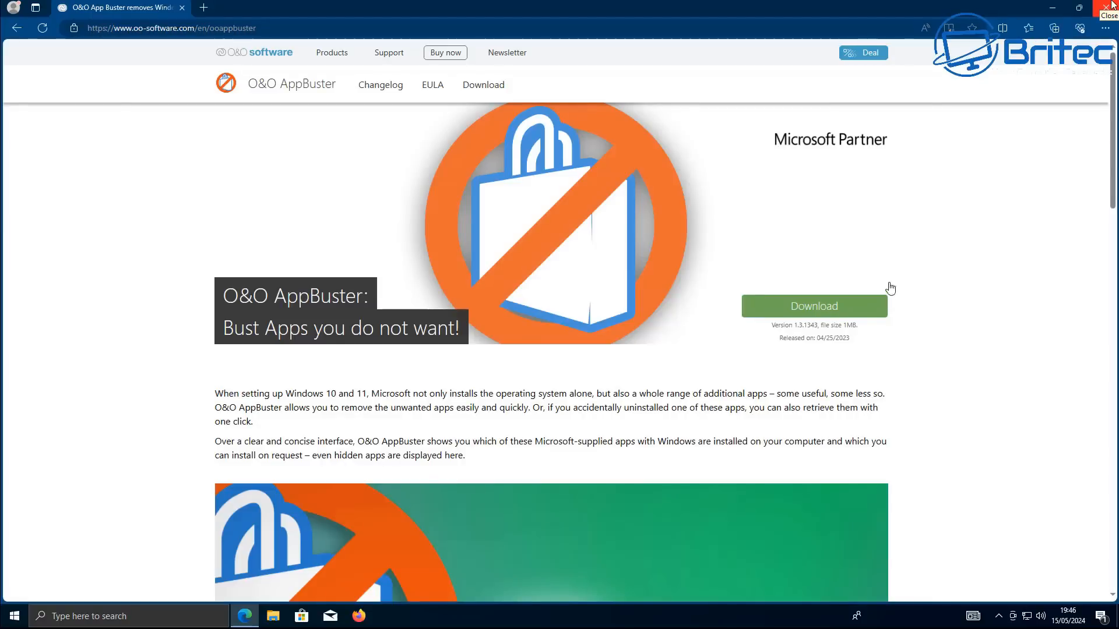
# Download O&O AppBuster and run OOAPB.exe, approving the User Account Control prompt
pyautogui.click(850, 308)
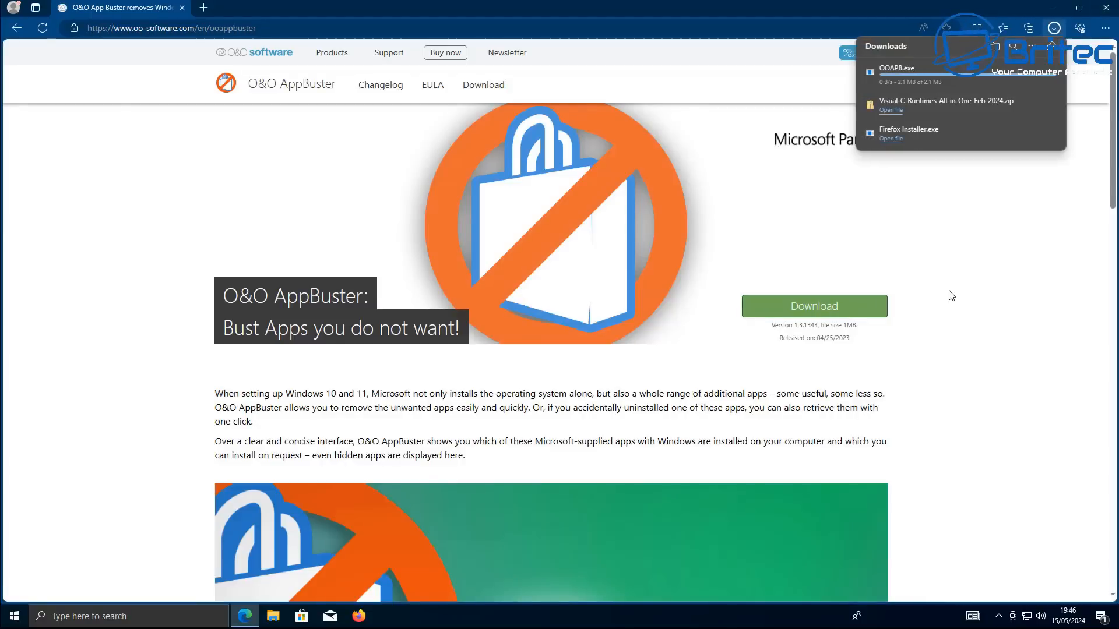
pyautogui.click(891, 77)
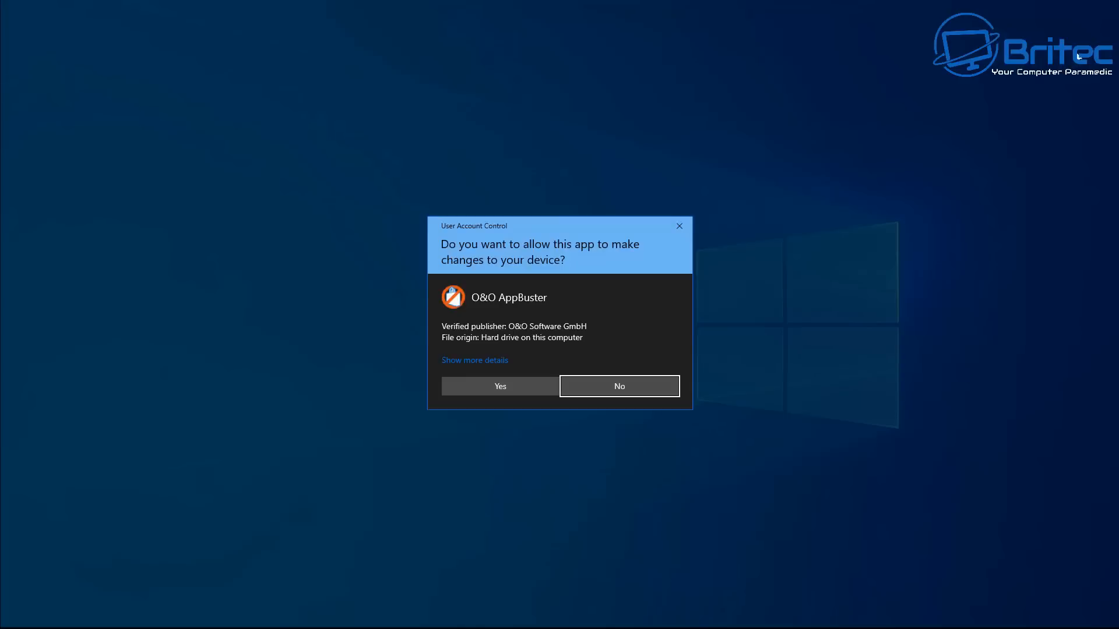
pyautogui.click(507, 386)
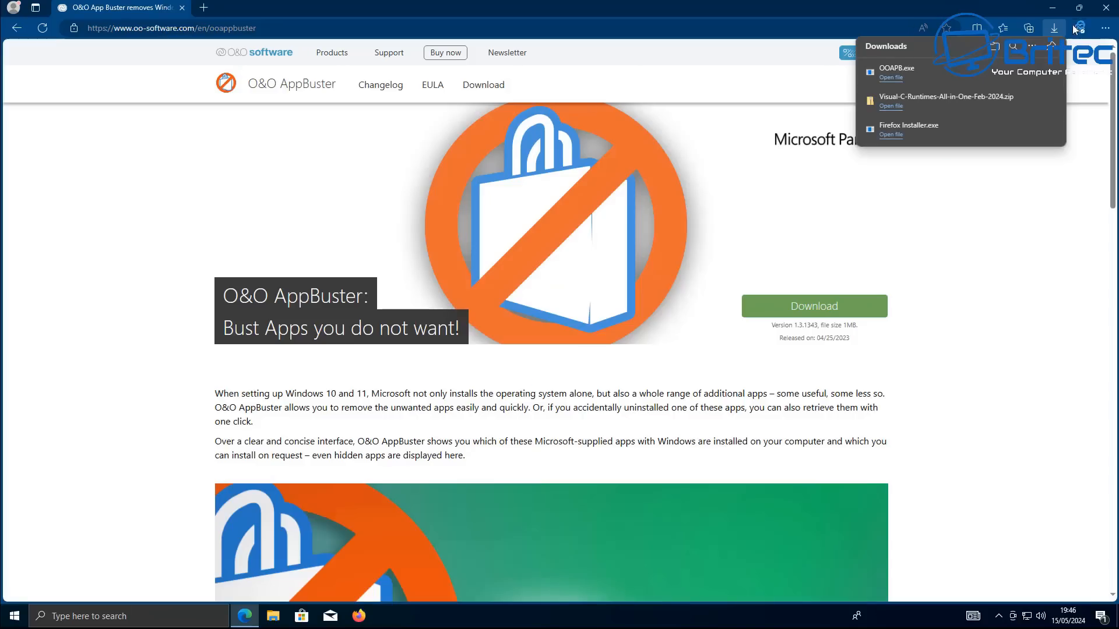
# Maximize AppBuster, tick Microsoft People, Solitaire Collection, Sticky Notes and Tips for removal, then close AppBuster
pyautogui.click(1054, 8)
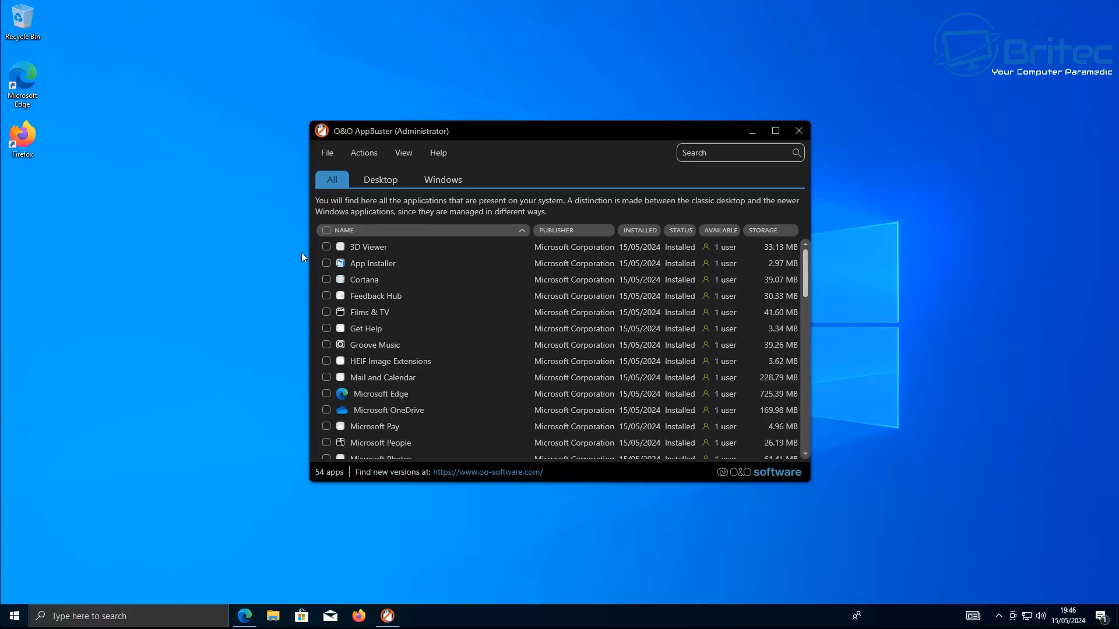
pyautogui.click(776, 130)
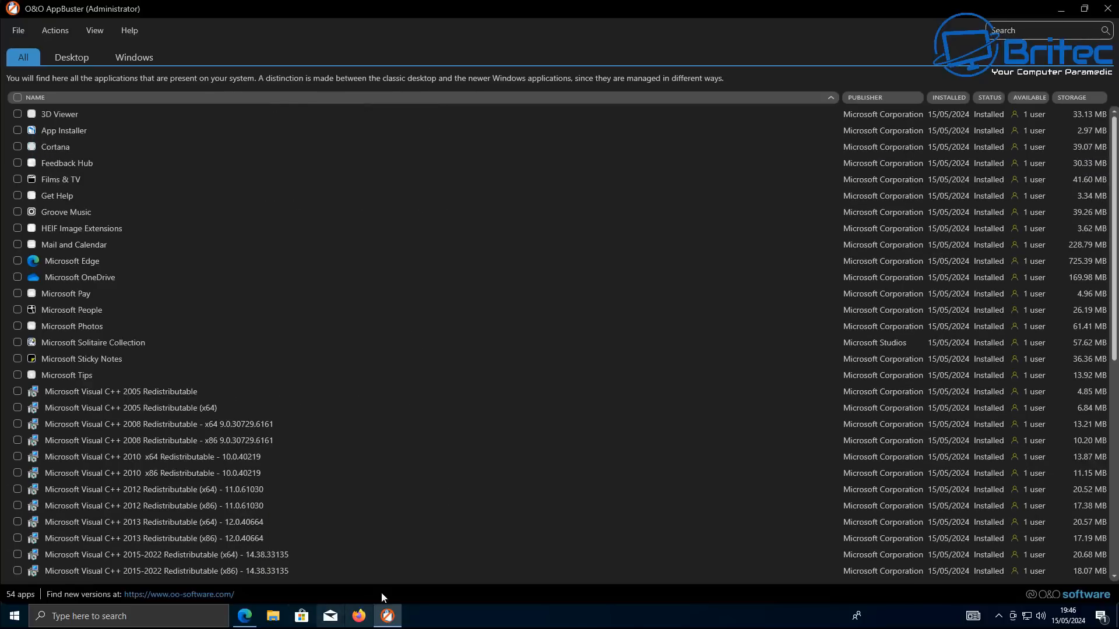
pyautogui.click(18, 375)
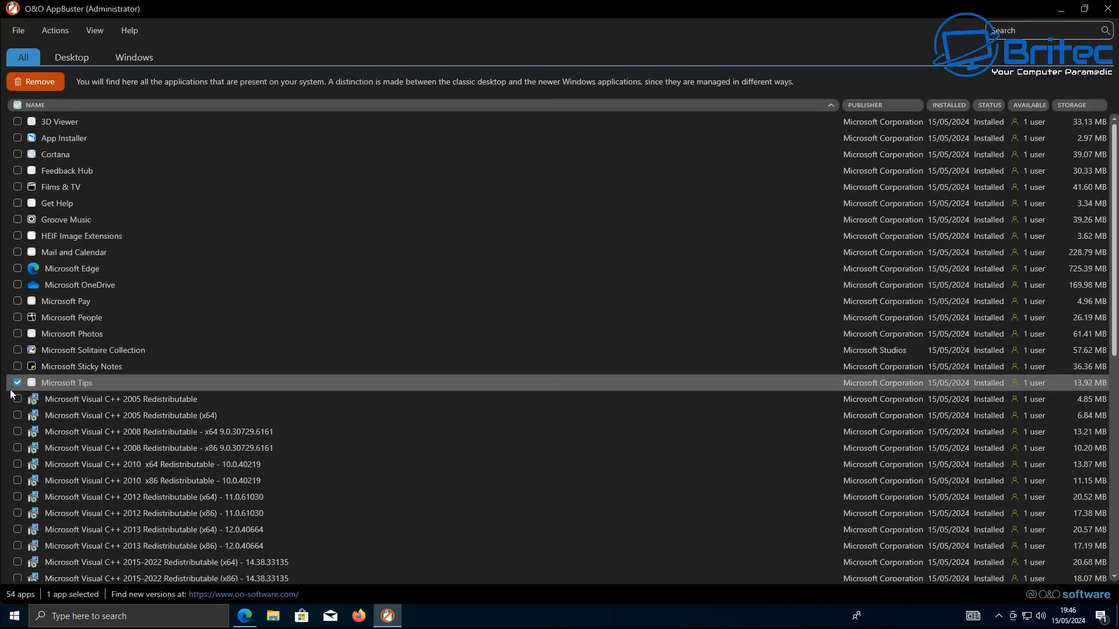
pyautogui.click(18, 366)
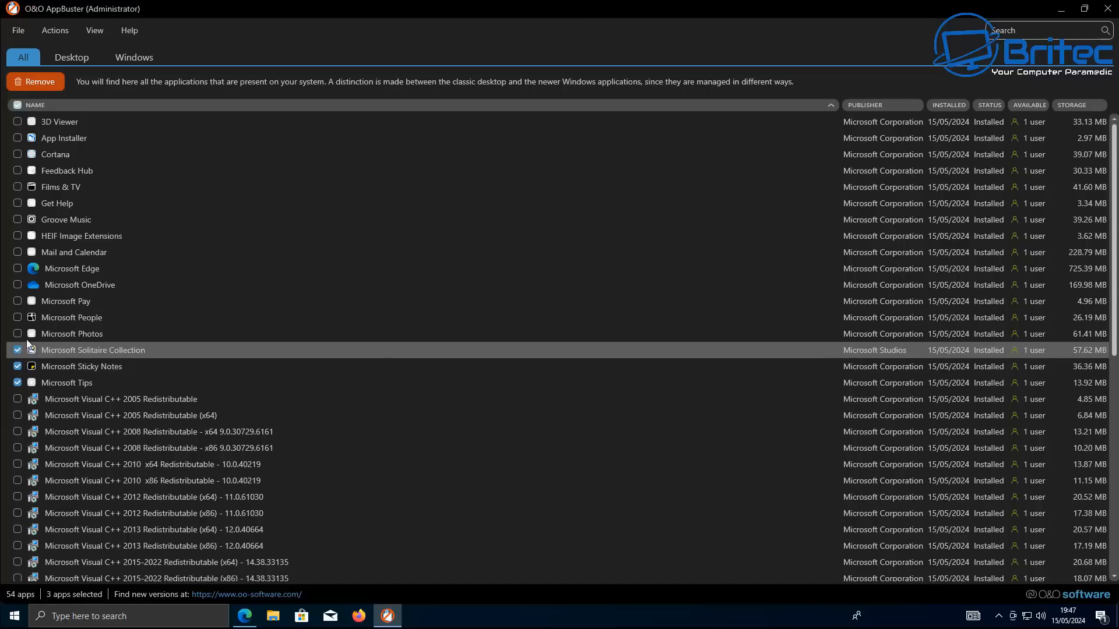
pyautogui.click(19, 322)
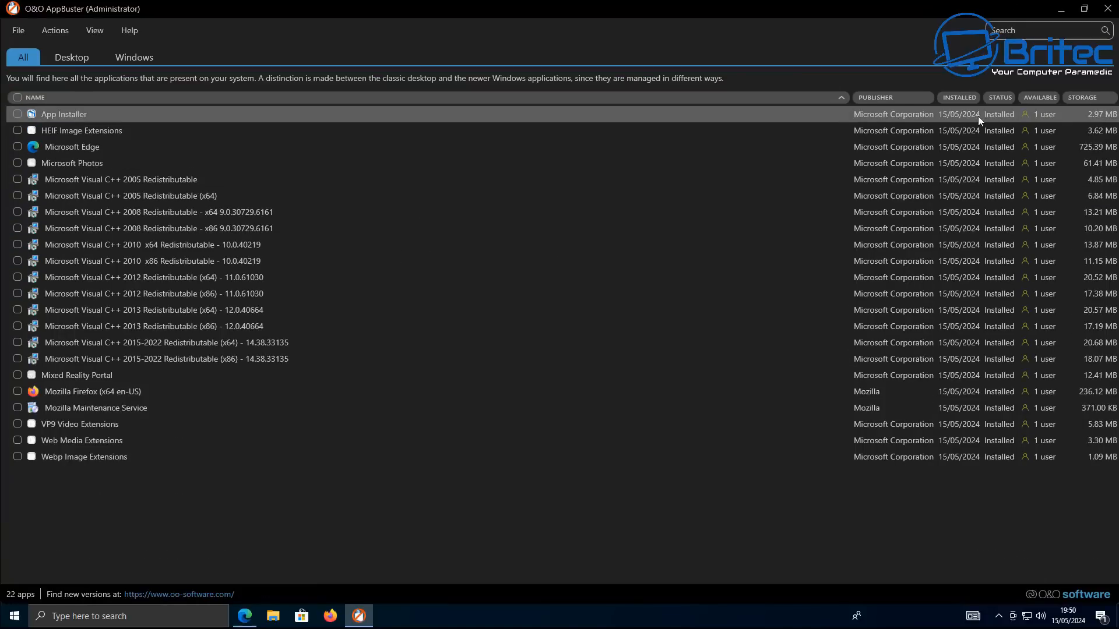
pyautogui.click(1103, 13)
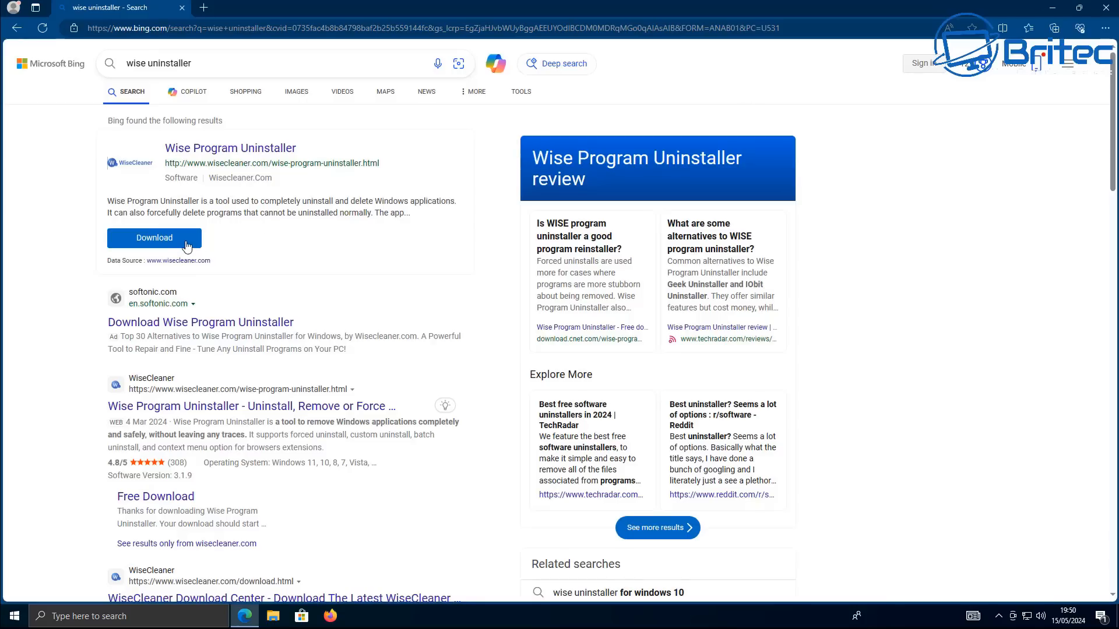
# Download Wise Program Uninstaller from the search result and open the WPUSetup installer
pyautogui.click(171, 243)
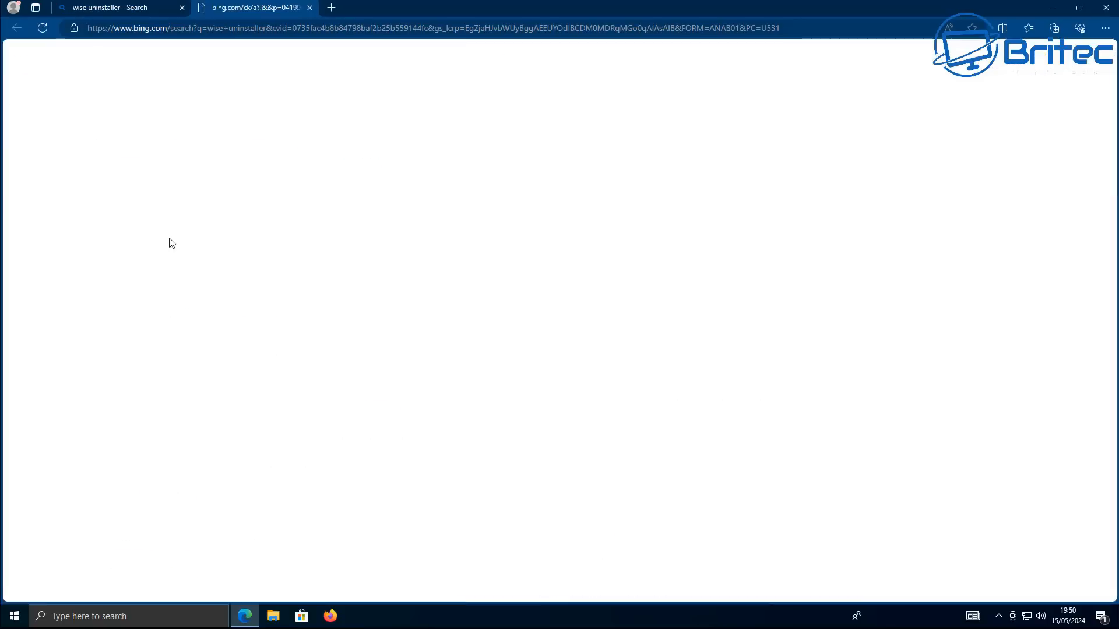
pyautogui.click(591, 337)
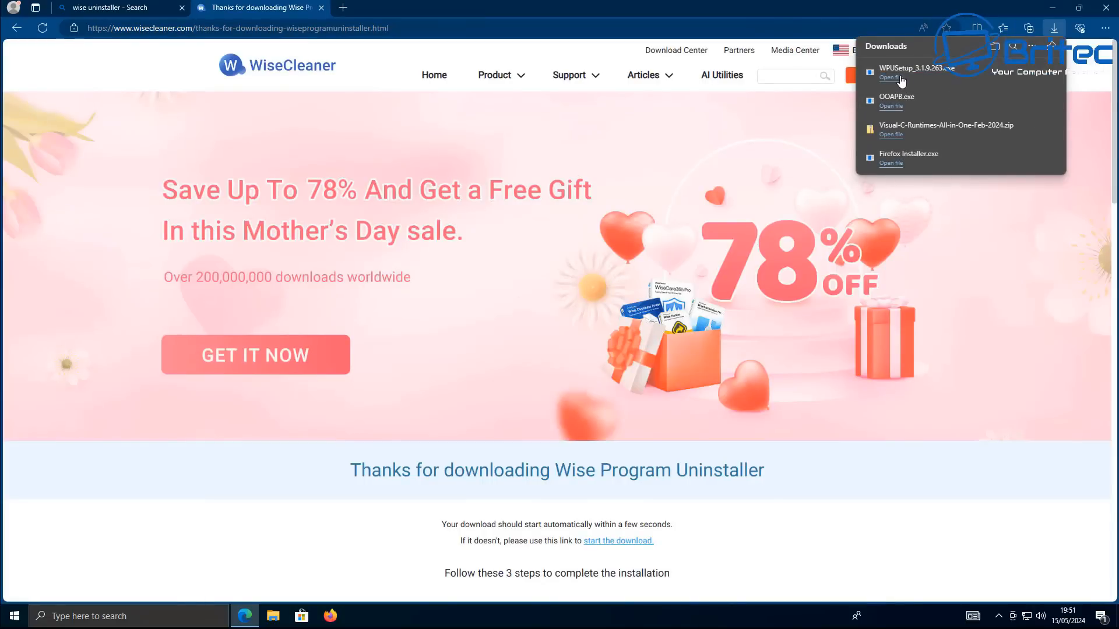
pyautogui.click(944, 78)
pyautogui.click(490, 387)
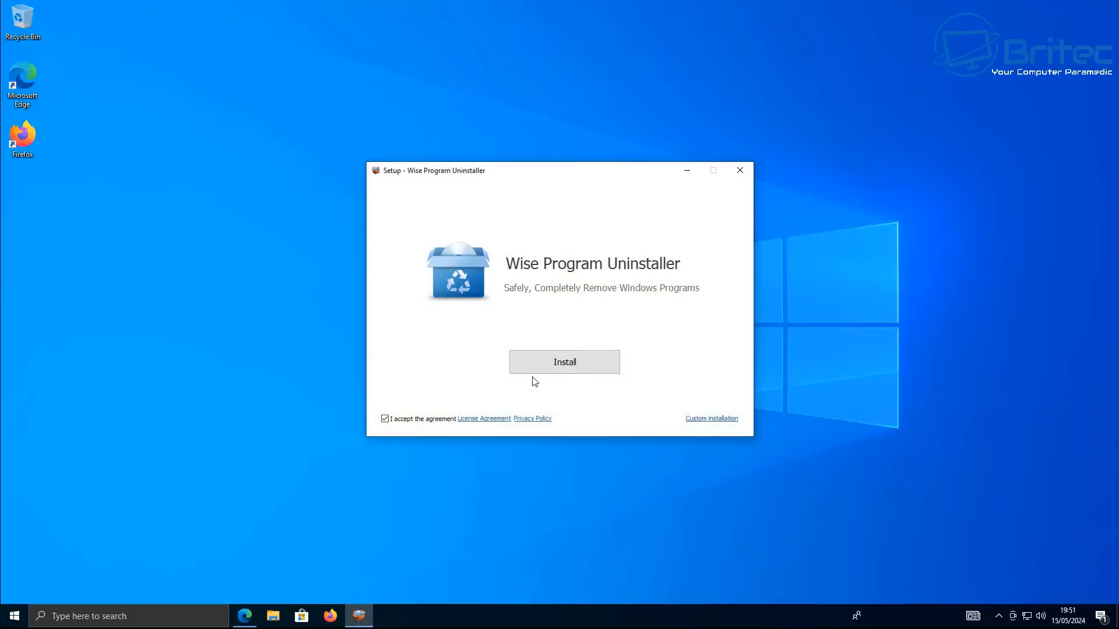
# Install Wise Program Uninstaller without viewing the user guide, finish setup and approve the User Account Control prompt
pyautogui.click(576, 352)
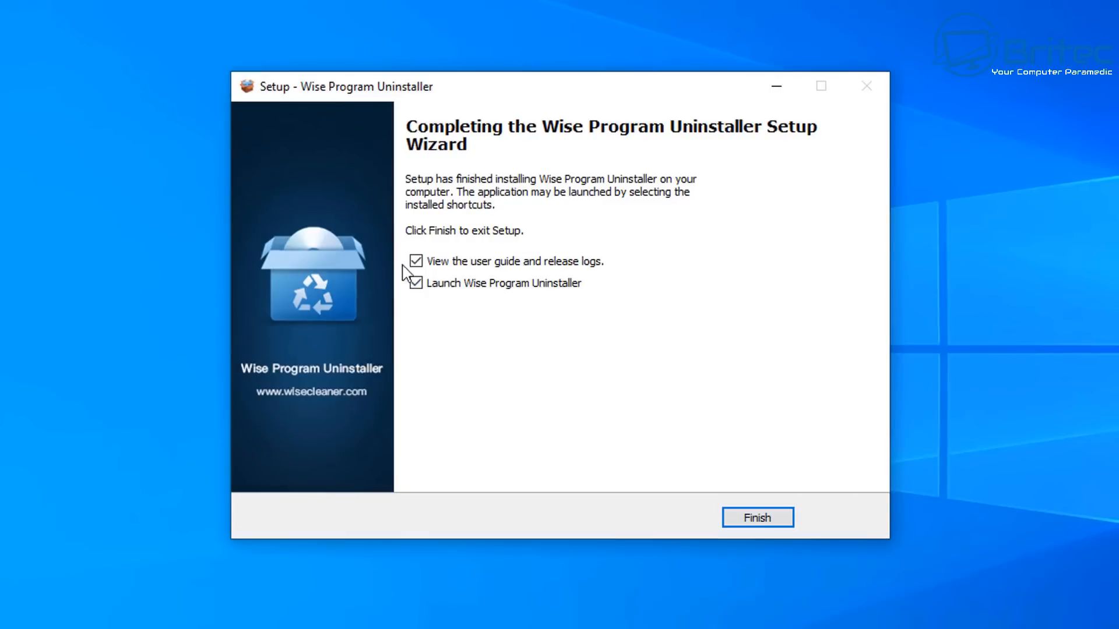
pyautogui.click(415, 261)
pyautogui.click(747, 518)
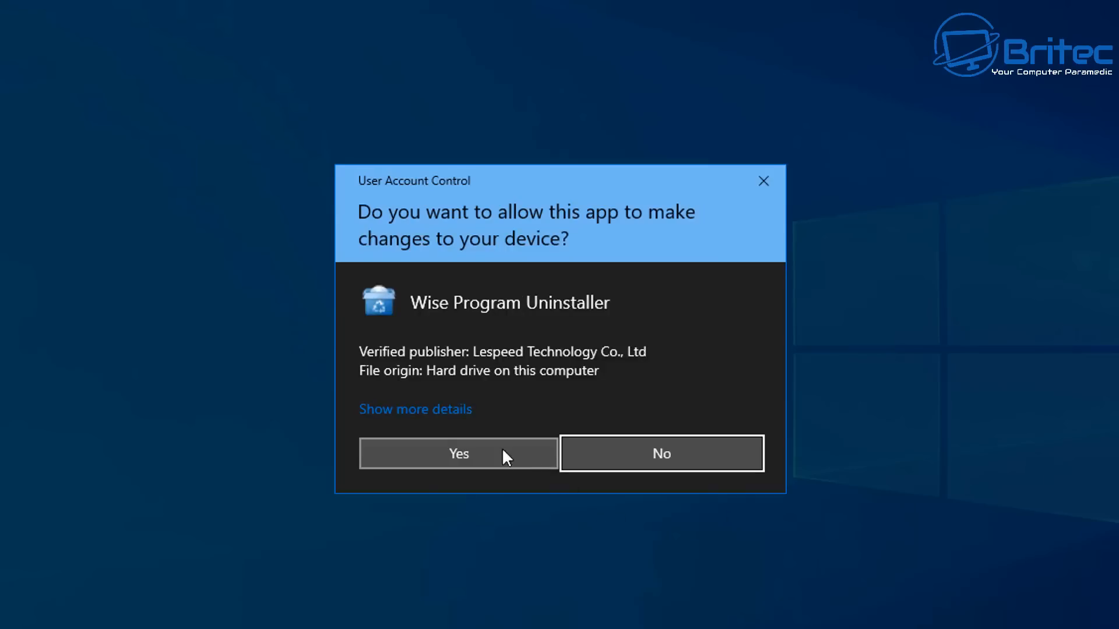
pyautogui.click(504, 456)
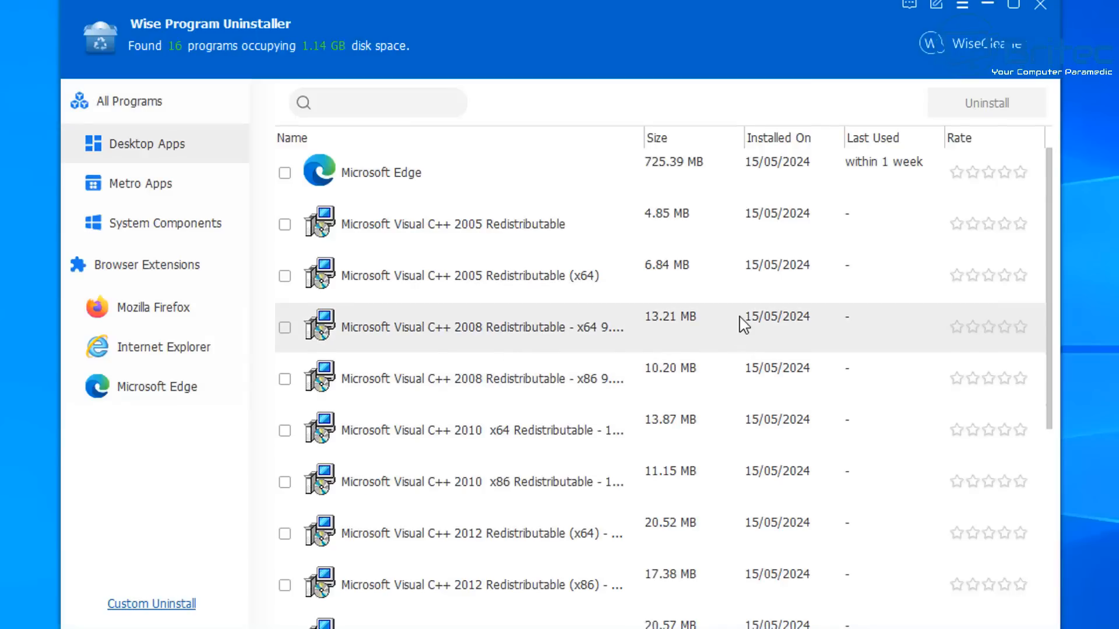
# Try to uninstall Microsoft Edge from Desktop Apps without creating a system restore point
pyautogui.click(285, 172)
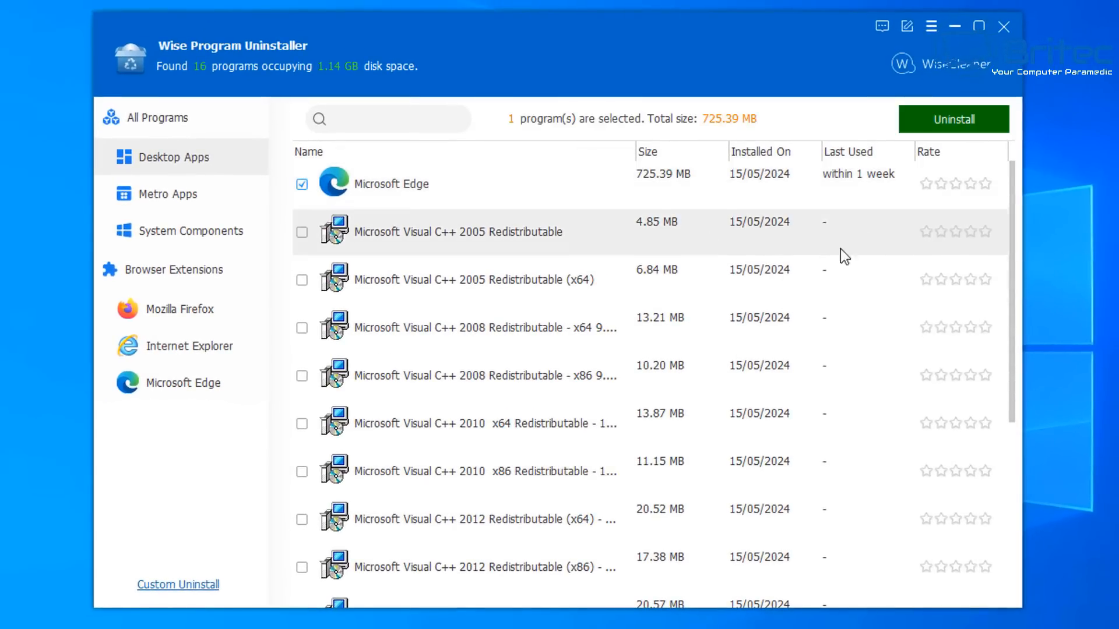
pyautogui.scroll(-5, 840, 249)
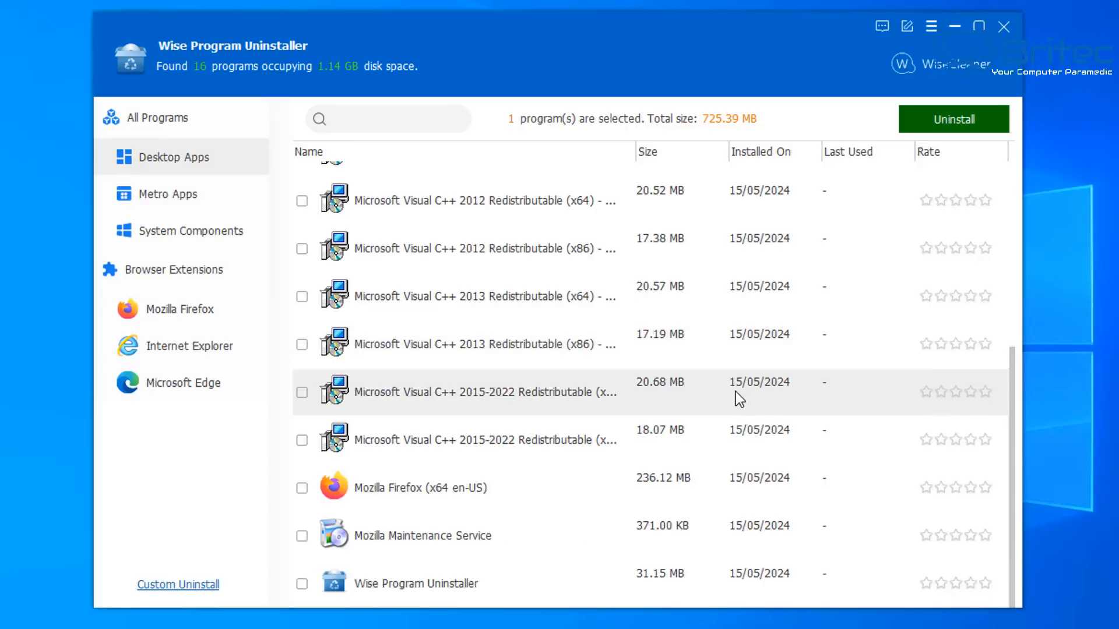
pyautogui.scroll(5, 729, 397)
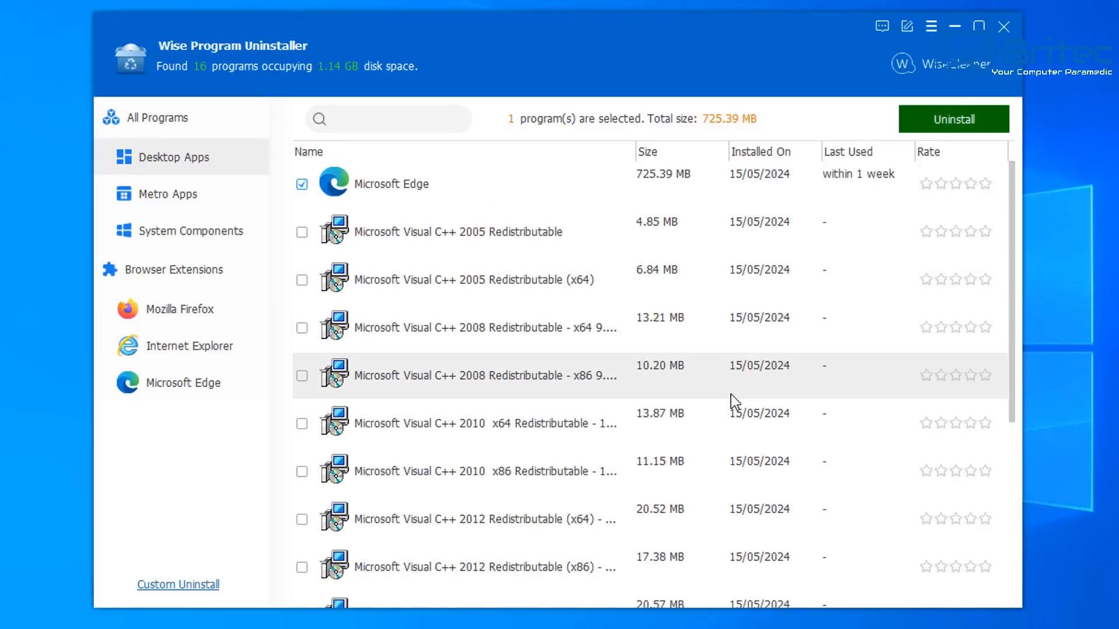
pyautogui.click(953, 122)
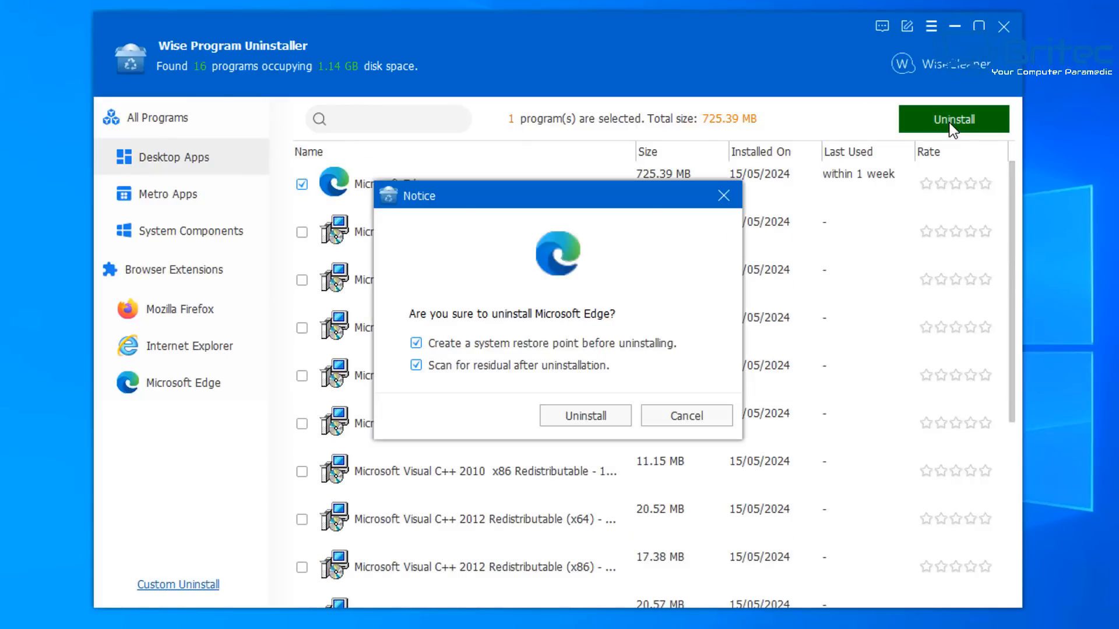
pyautogui.click(443, 345)
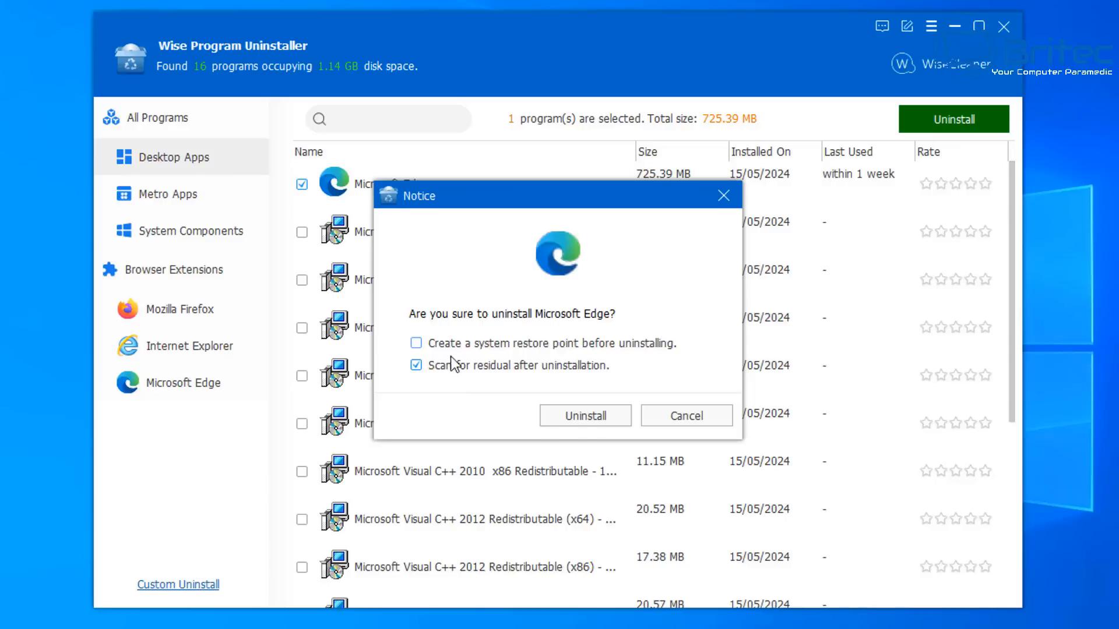
pyautogui.click(575, 415)
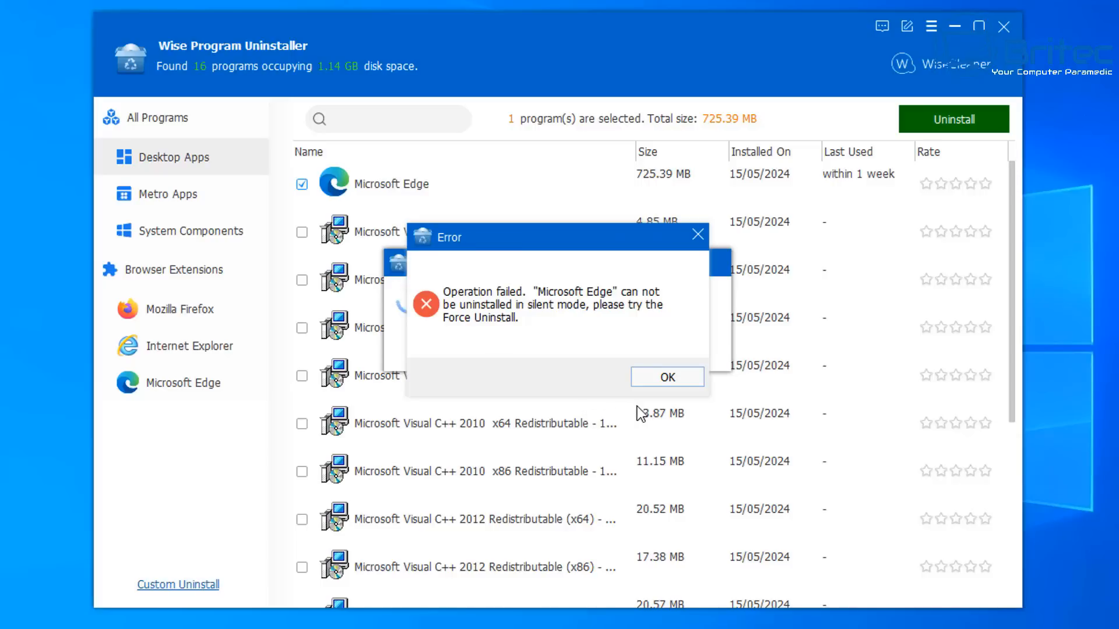
pyautogui.click(688, 378)
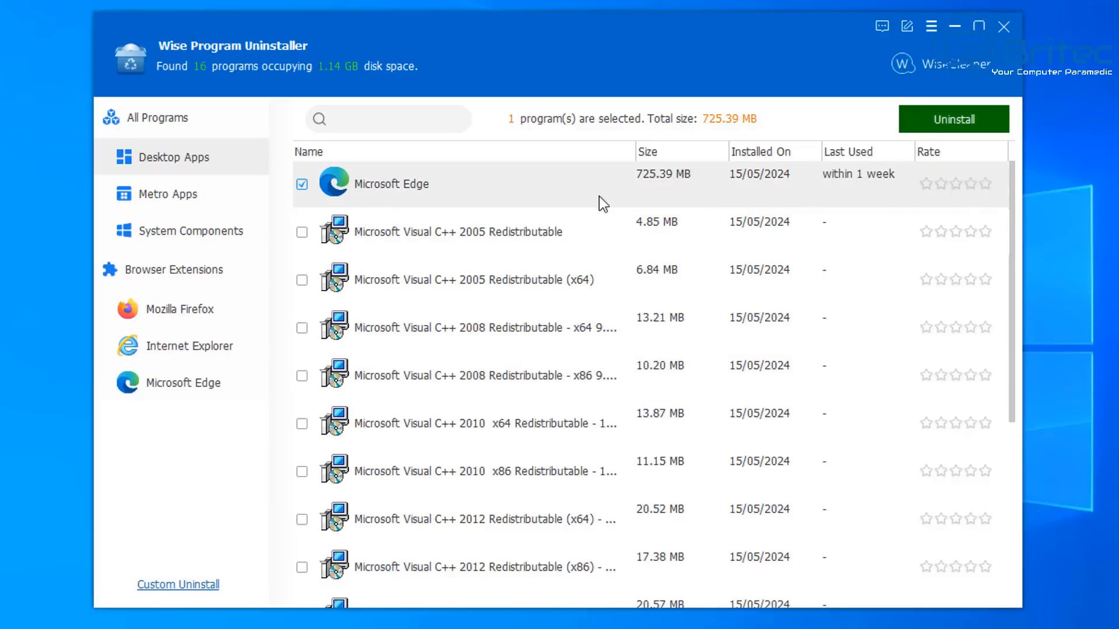
# Force uninstall Microsoft Edge and remove all of its associated registry entries and files
pyautogui.click(535, 188)
pyautogui.click(959, 232)
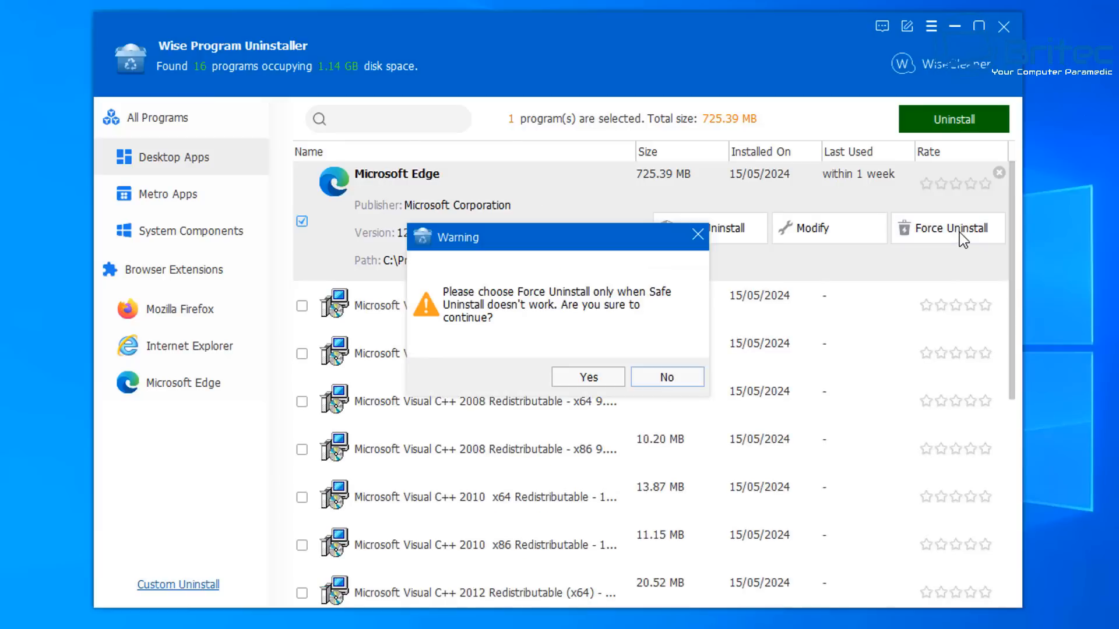
pyautogui.click(578, 381)
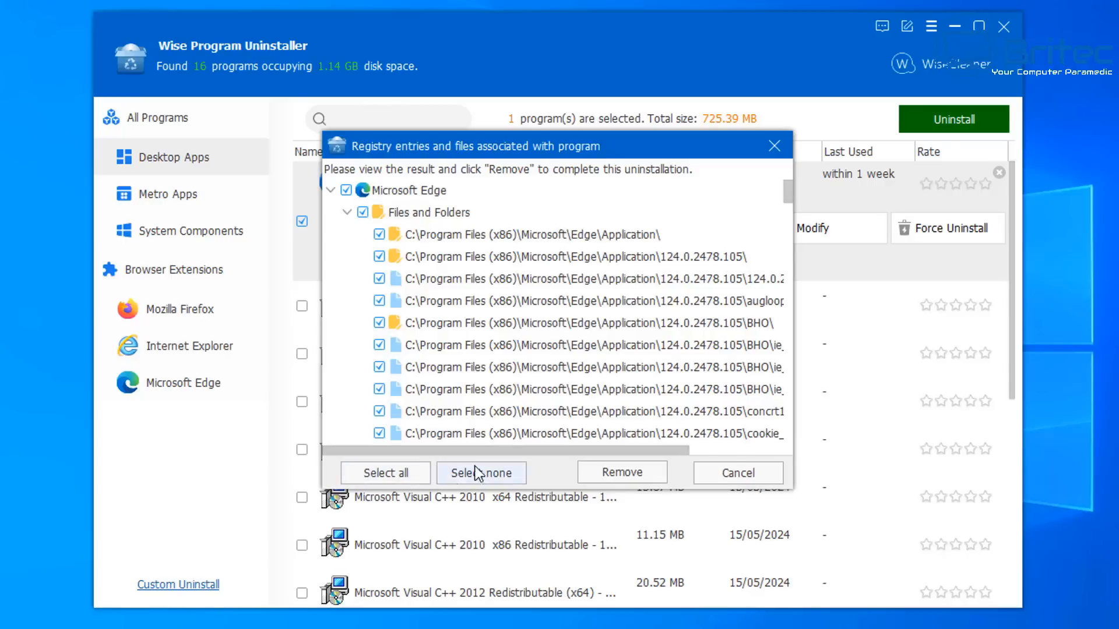
pyautogui.moveTo(789, 193)
pyautogui.mouseDown()
pyautogui.moveTo(790, 443)
pyautogui.moveTo(797, 177)
pyautogui.mouseUp()
pyautogui.click(622, 475)
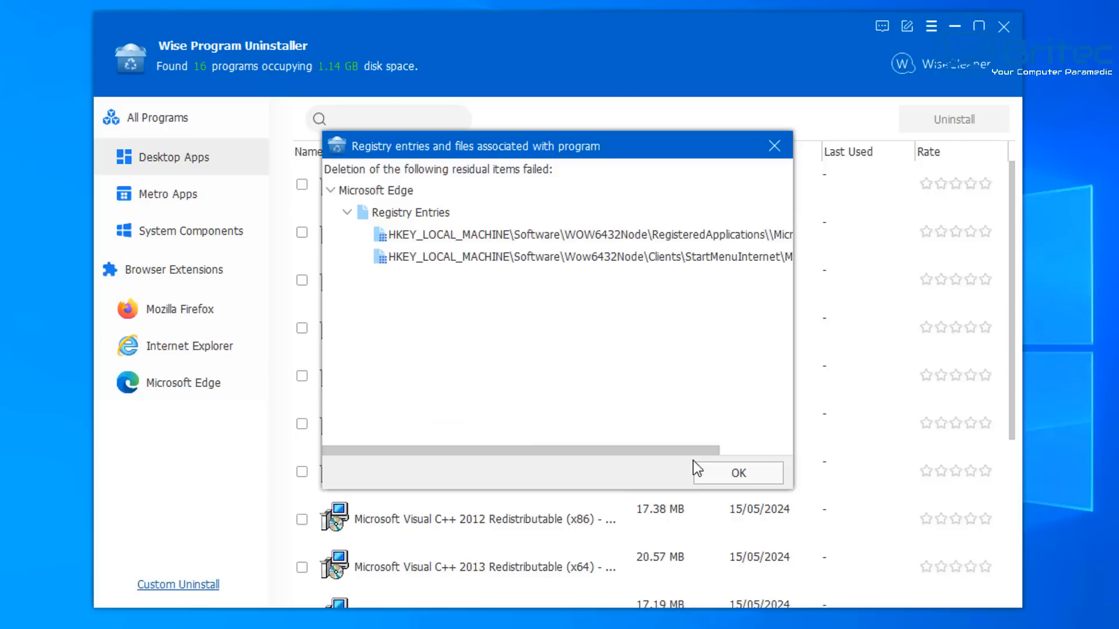
pyautogui.click(725, 478)
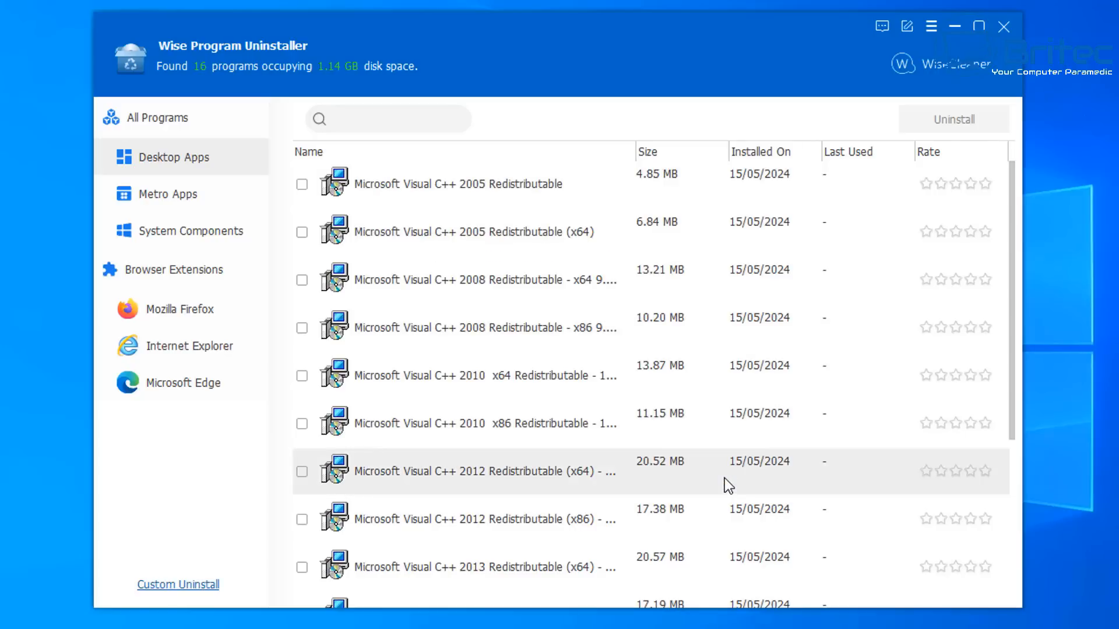
# Uninstall the Microsoft Edge entry under Metro Apps
pyautogui.click(170, 196)
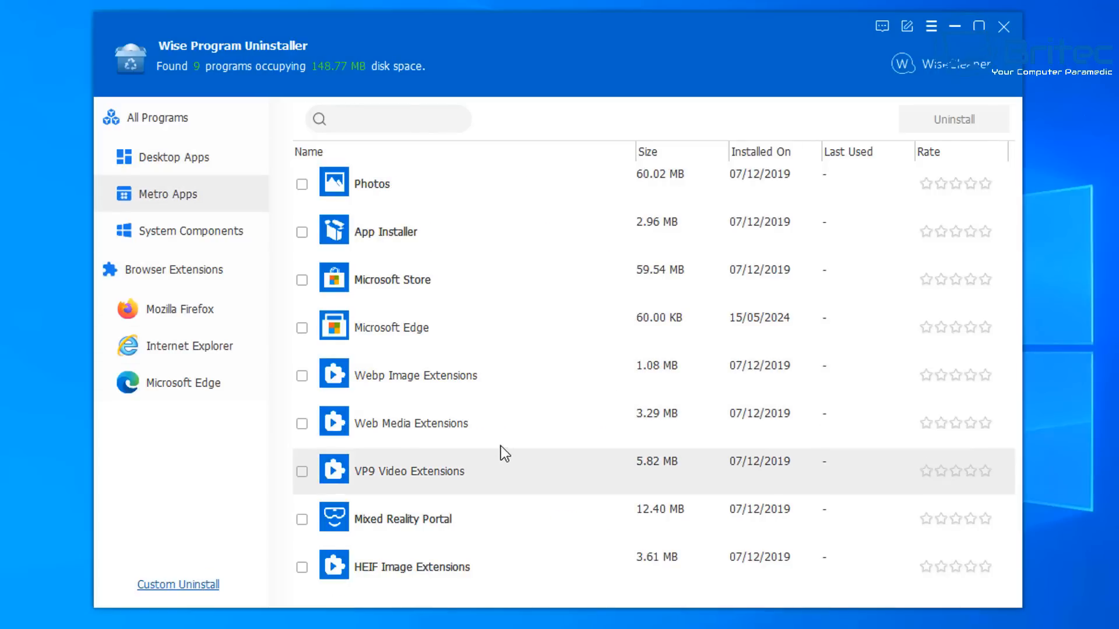
pyautogui.click(302, 327)
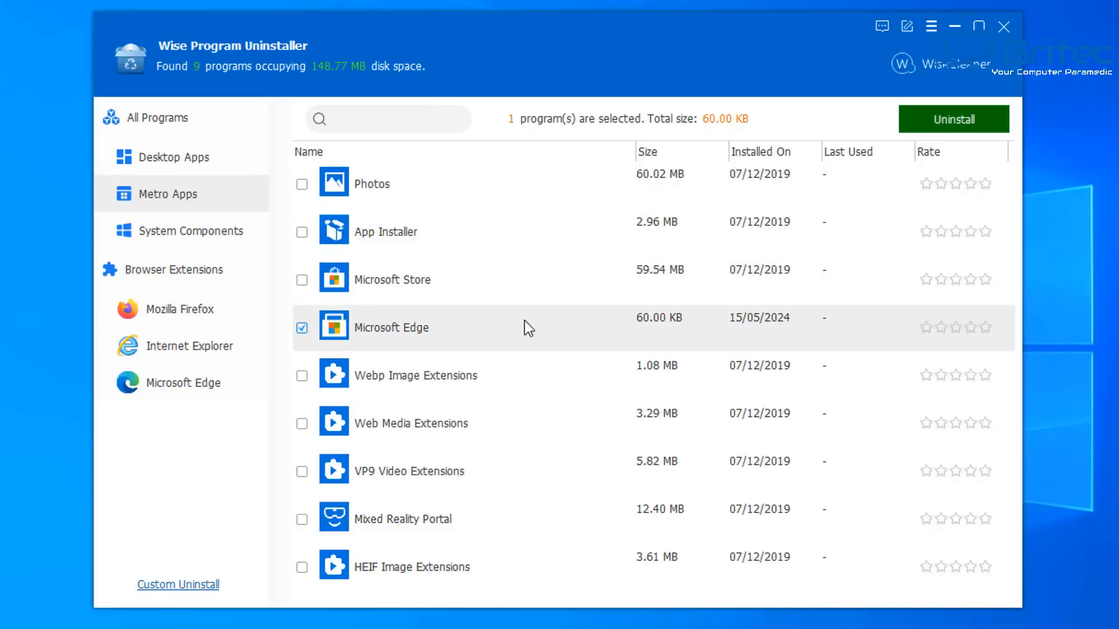
pyautogui.click(519, 327)
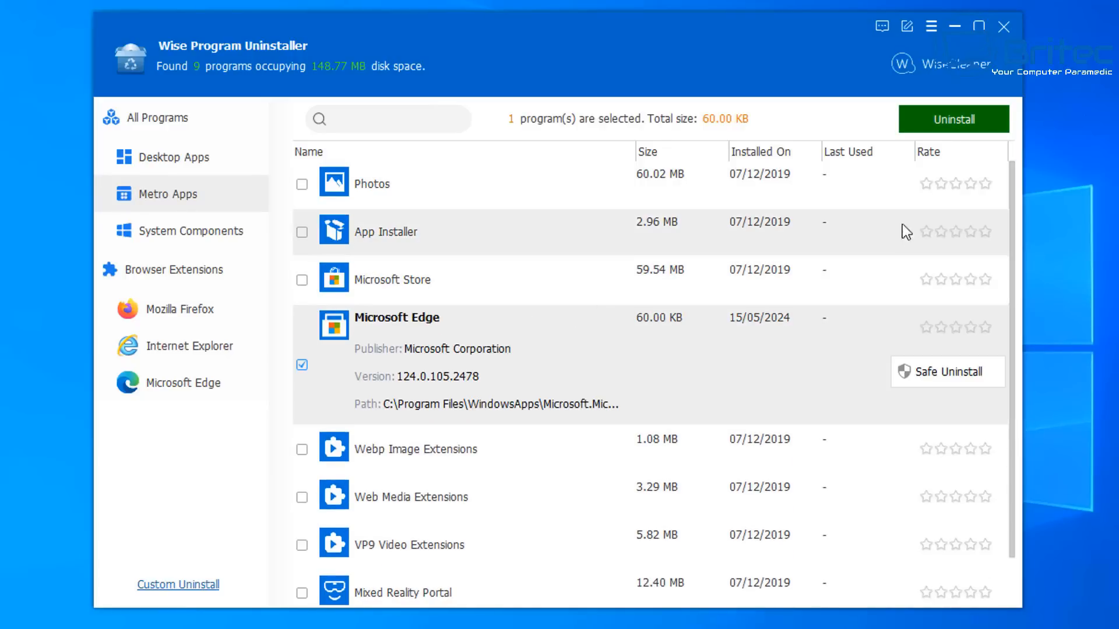
pyautogui.click(968, 120)
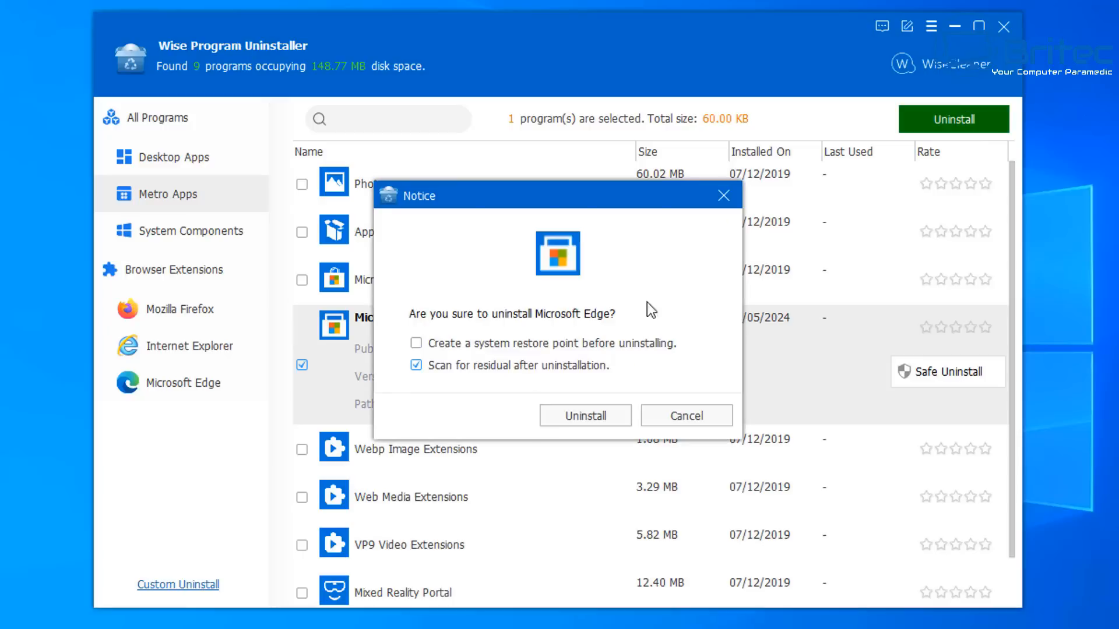
pyautogui.click(565, 415)
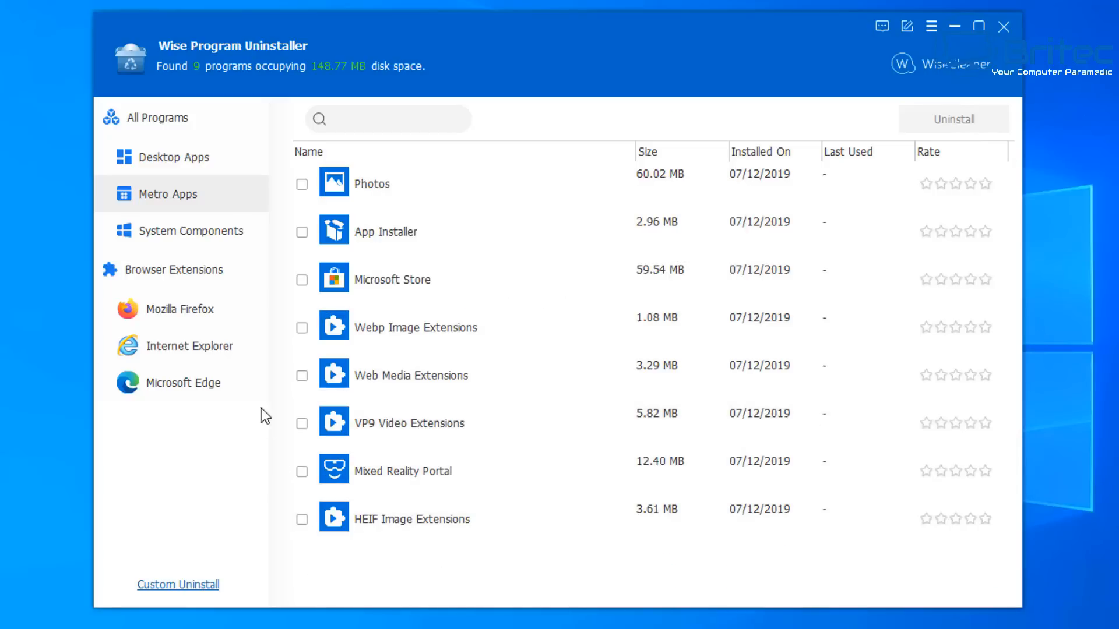
# Remove the Edge relevant text changes and Google Docs Offline extensions from Microsoft Edge
pyautogui.click(179, 387)
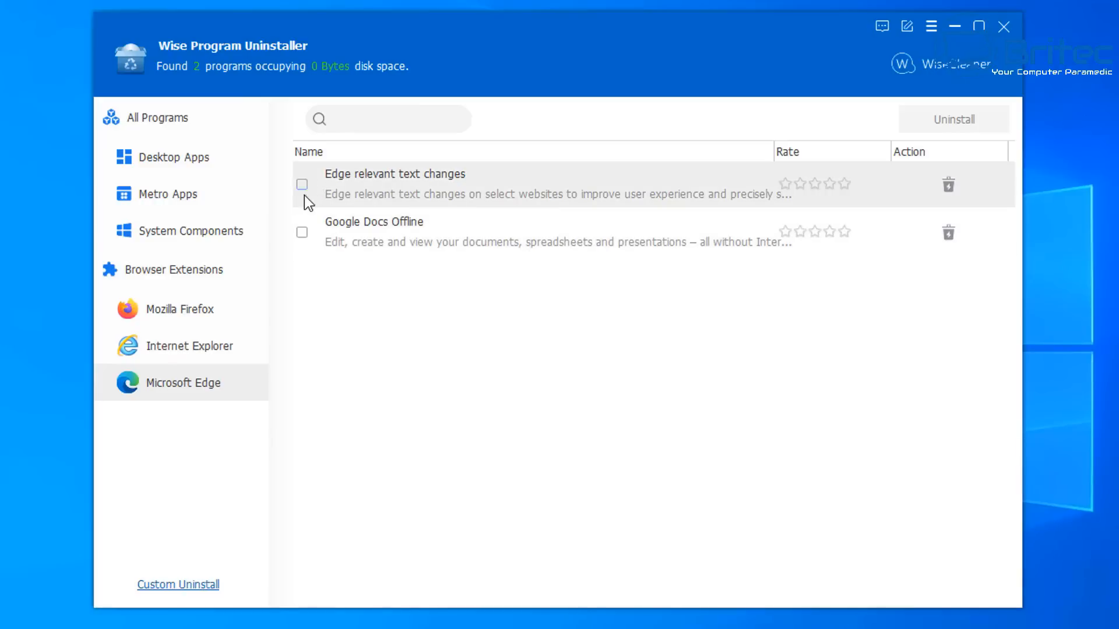
pyautogui.click(304, 232)
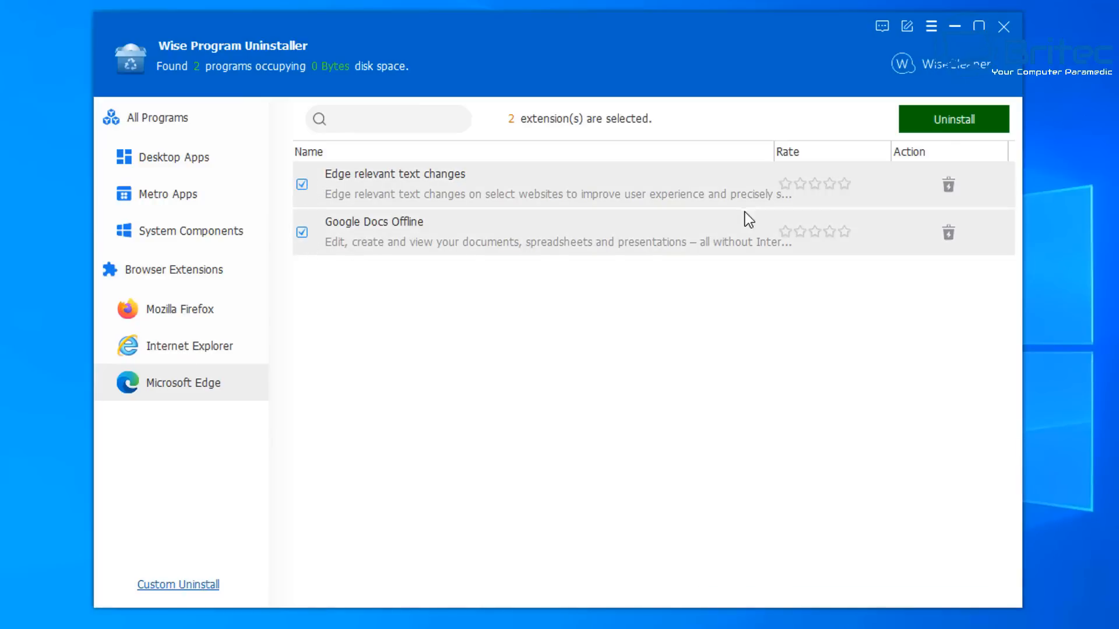
pyautogui.click(949, 184)
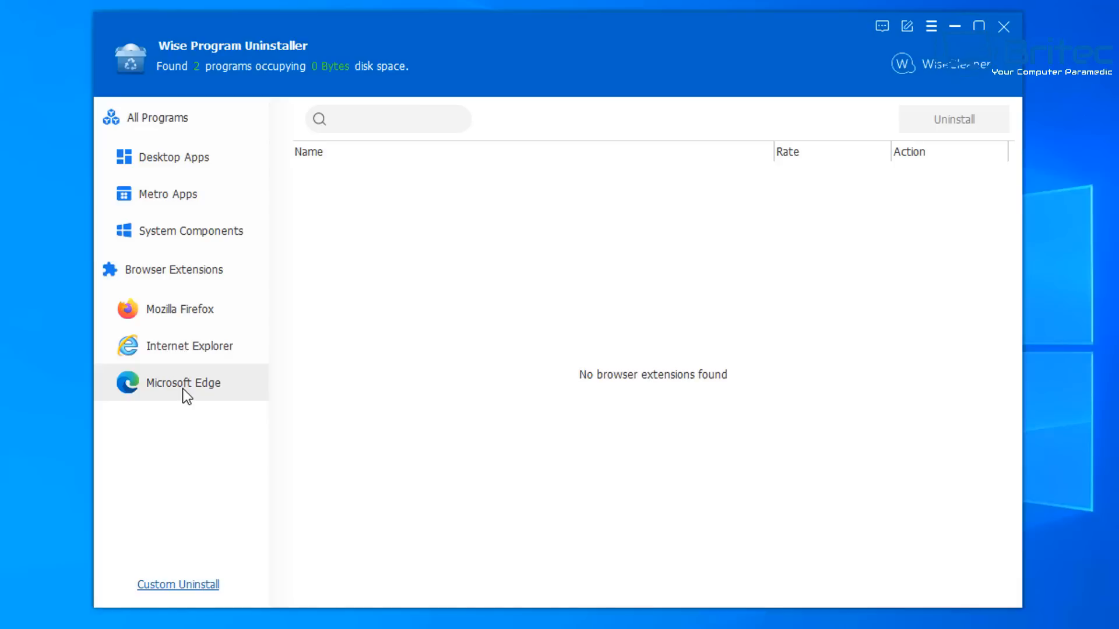
# Uninstall both IEToEdge BHO extensions from Internet Explorer
pyautogui.click(182, 351)
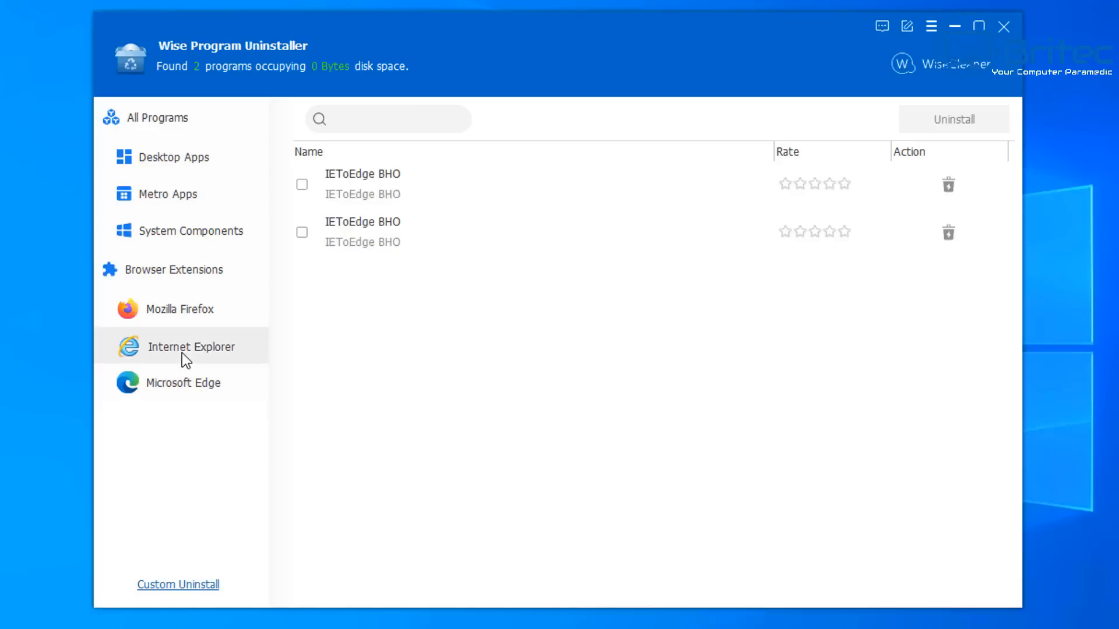
pyautogui.click(302, 184)
pyautogui.click(302, 232)
pyautogui.click(936, 128)
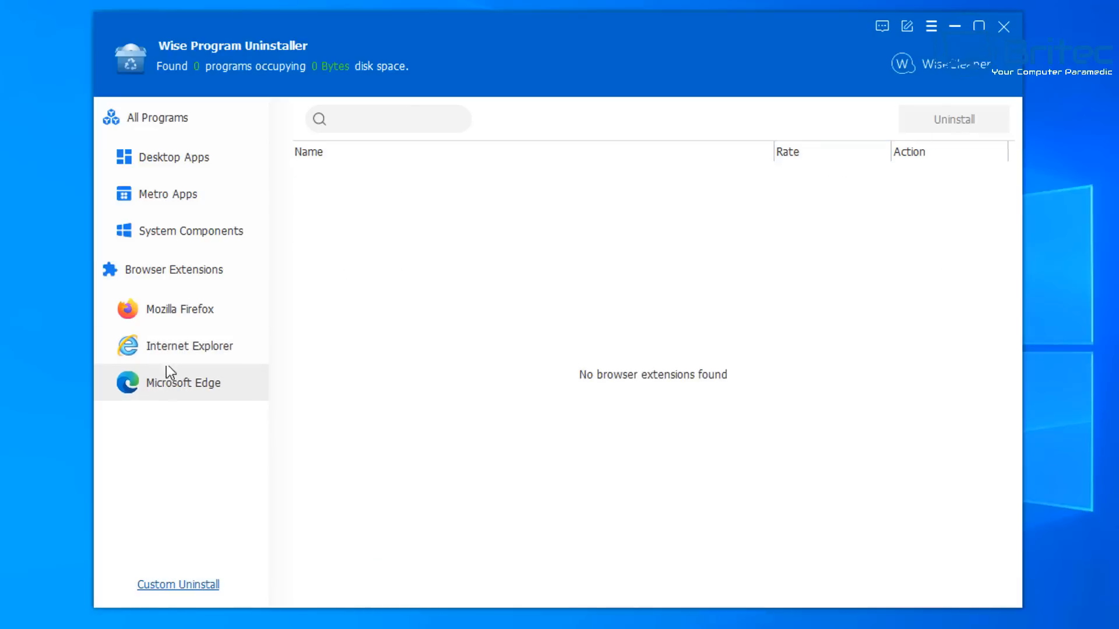
# Review the remaining System Components and Metro Apps lists
pyautogui.click(174, 244)
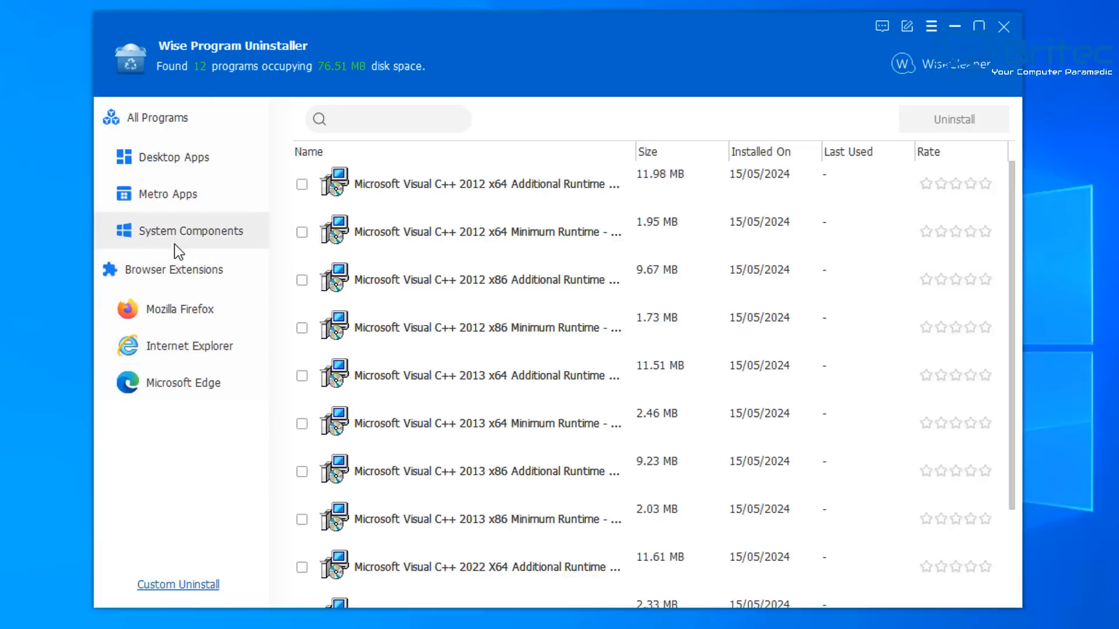
pyautogui.scroll(-3, 510, 383)
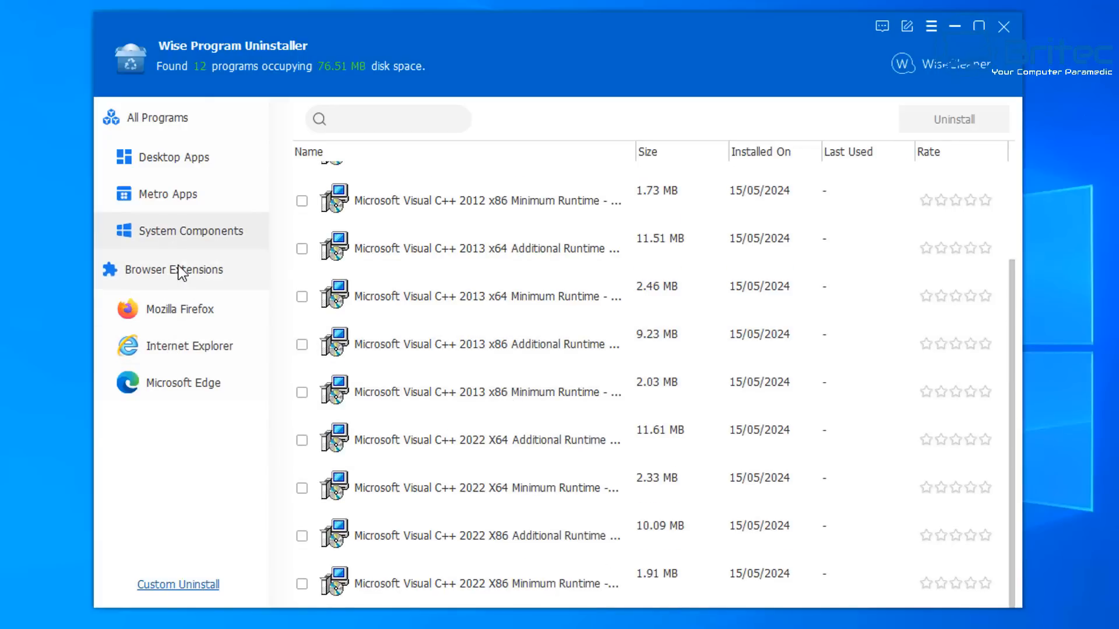
pyautogui.click(166, 193)
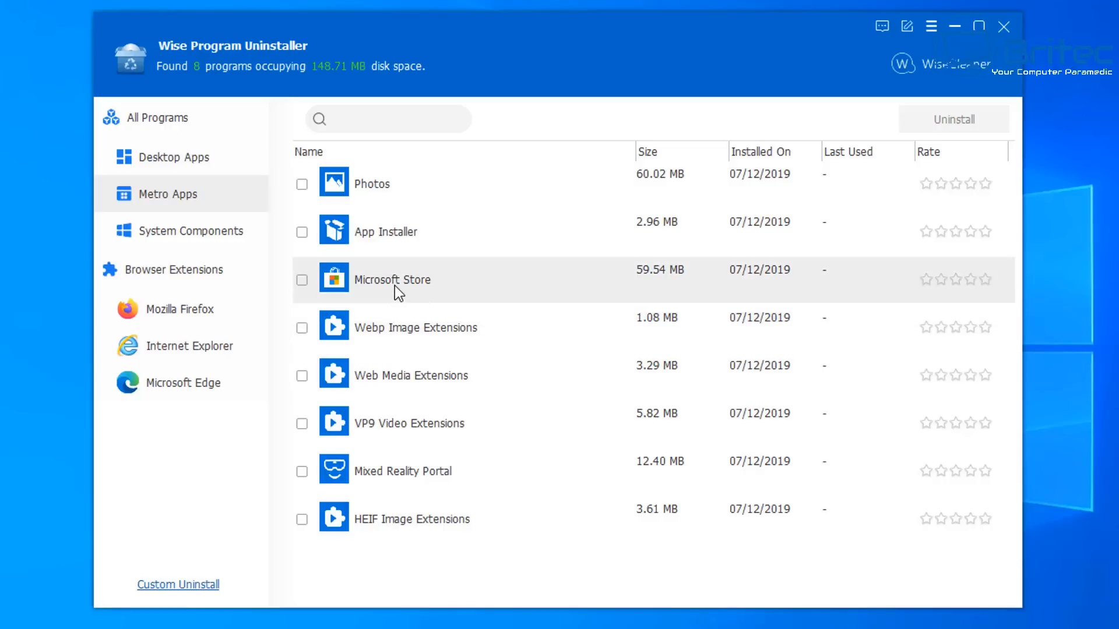
# Review the Desktop Apps list, then close Wise Program Uninstaller and decline its feedback survey
pyautogui.click(169, 154)
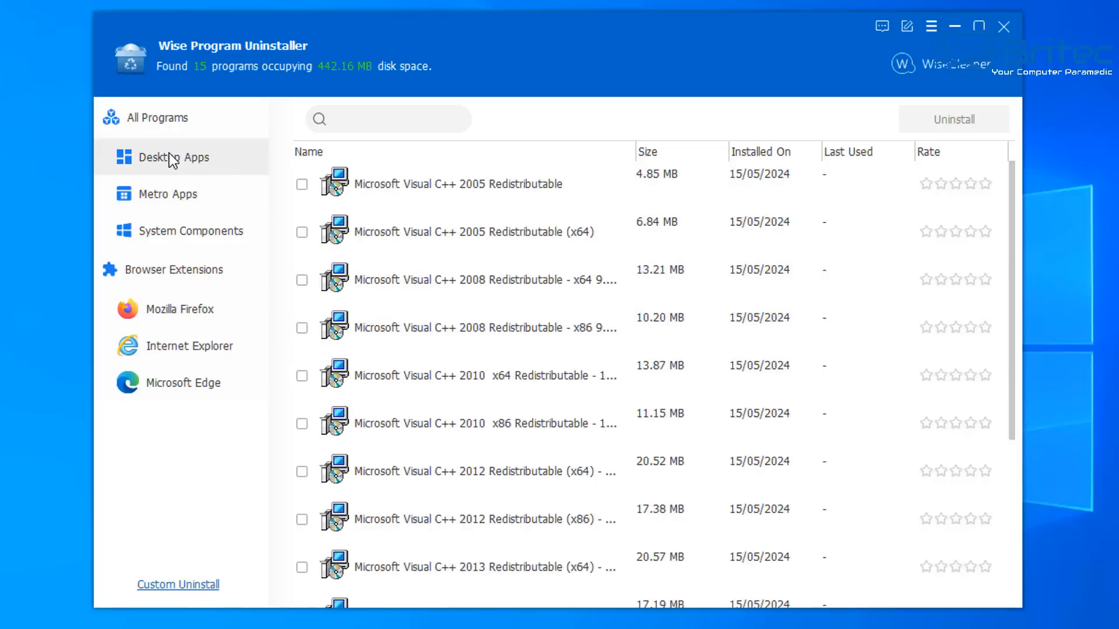
pyautogui.scroll(-5, 597, 279)
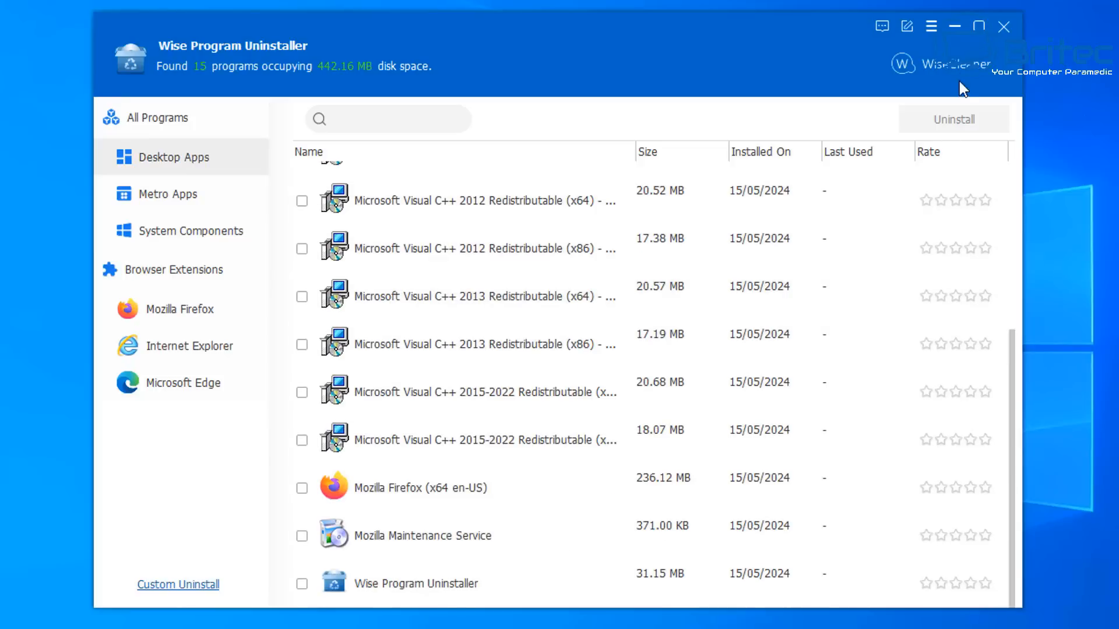
pyautogui.click(1004, 26)
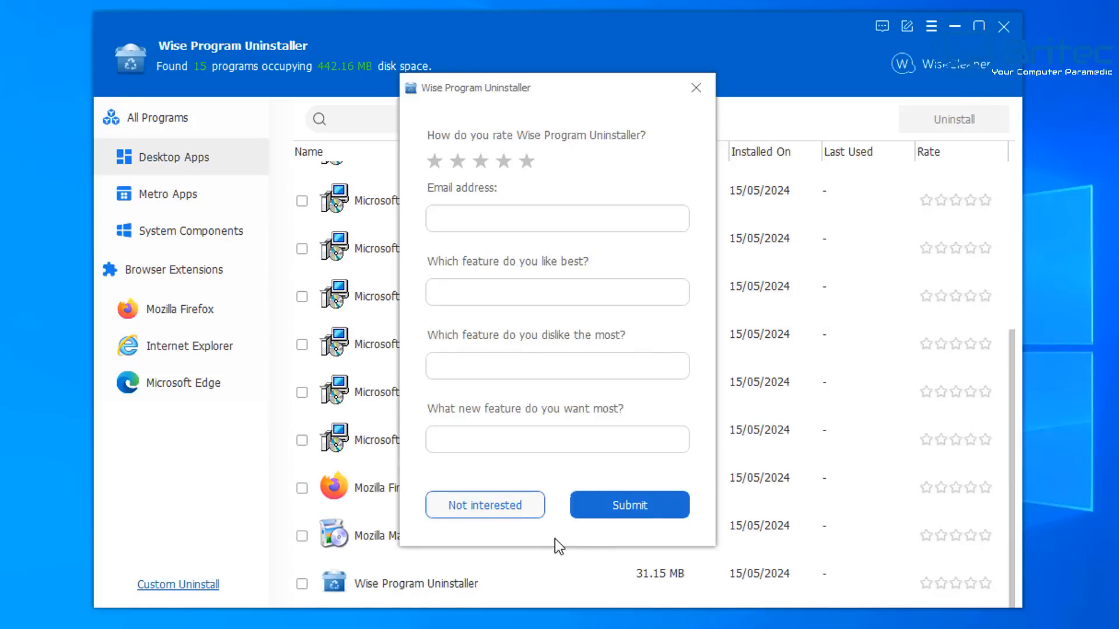
pyautogui.click(505, 512)
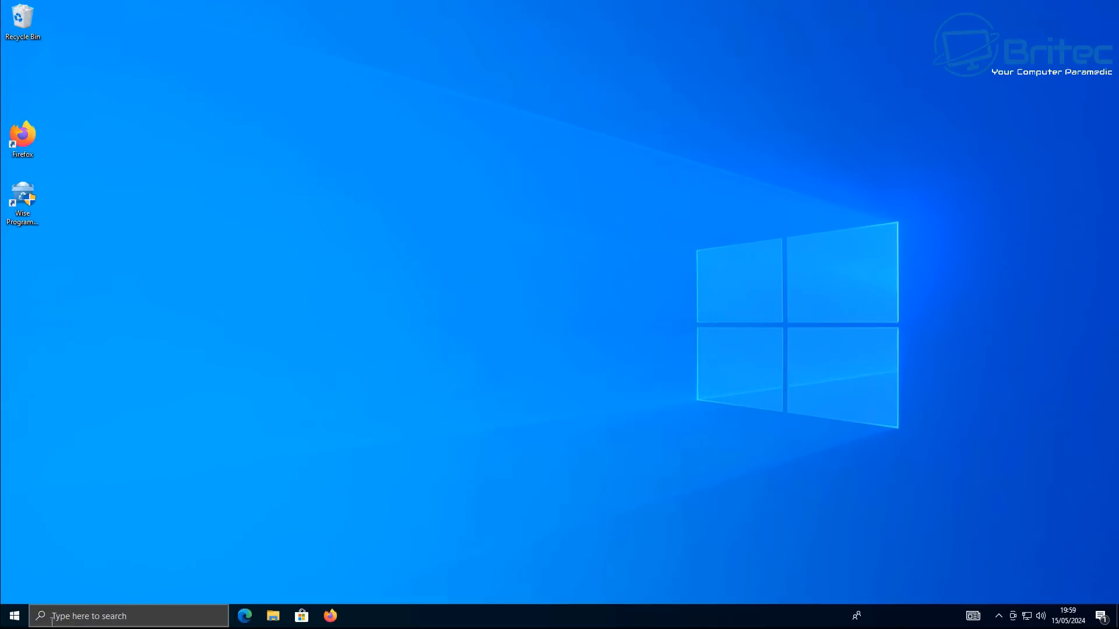
# Open Control Panel and uninstall Wise Program Uninstaller from Programs and Features
pyautogui.click(128, 616)
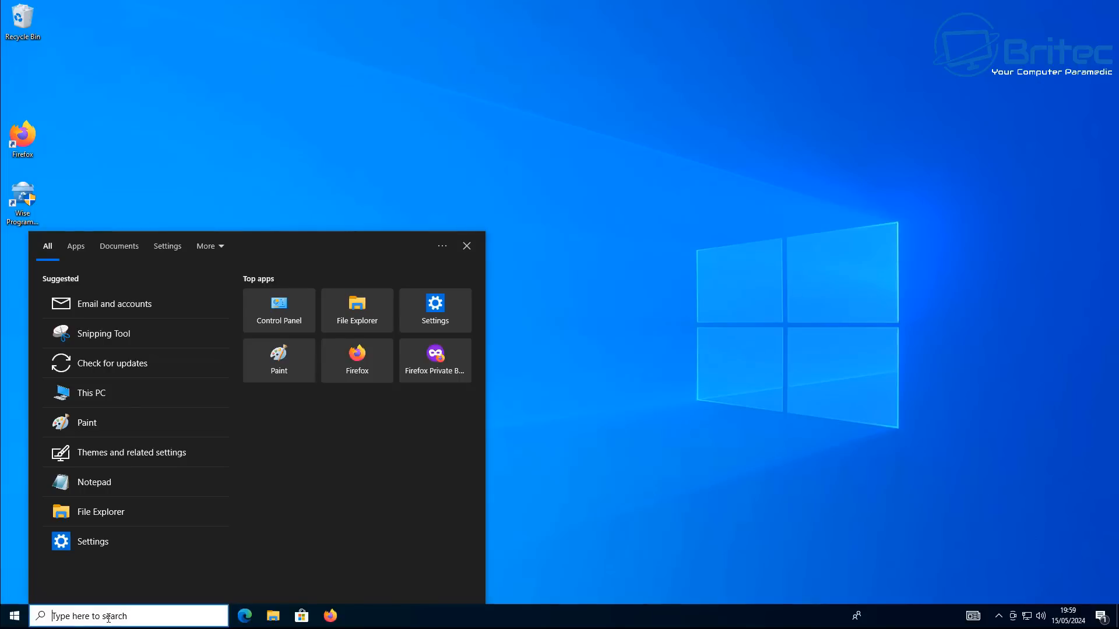
pyautogui.write('con')
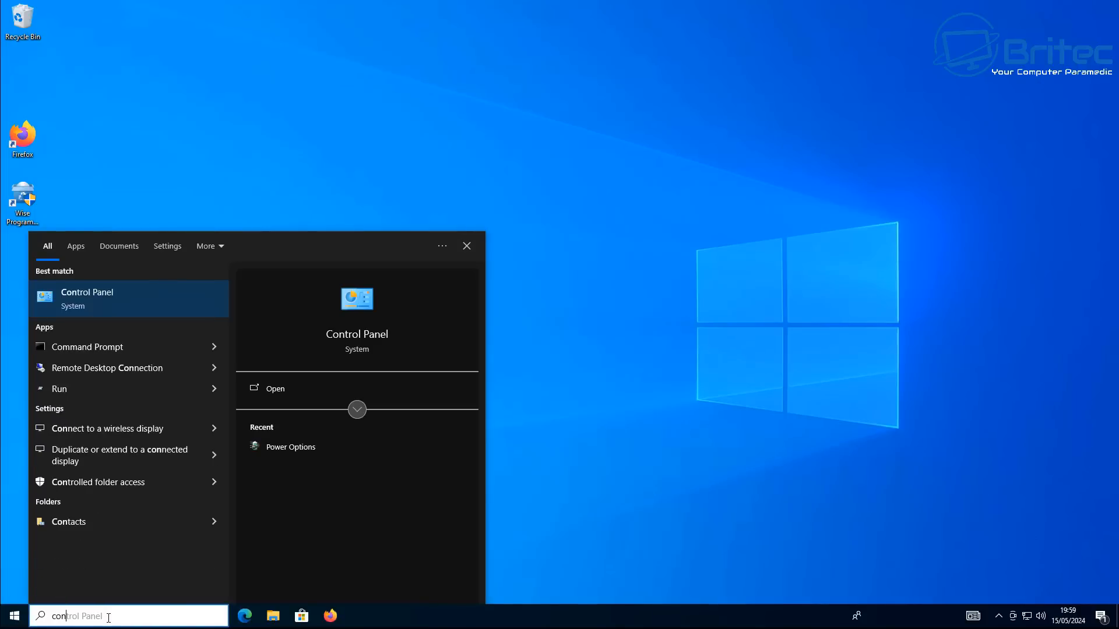
pyautogui.click(138, 292)
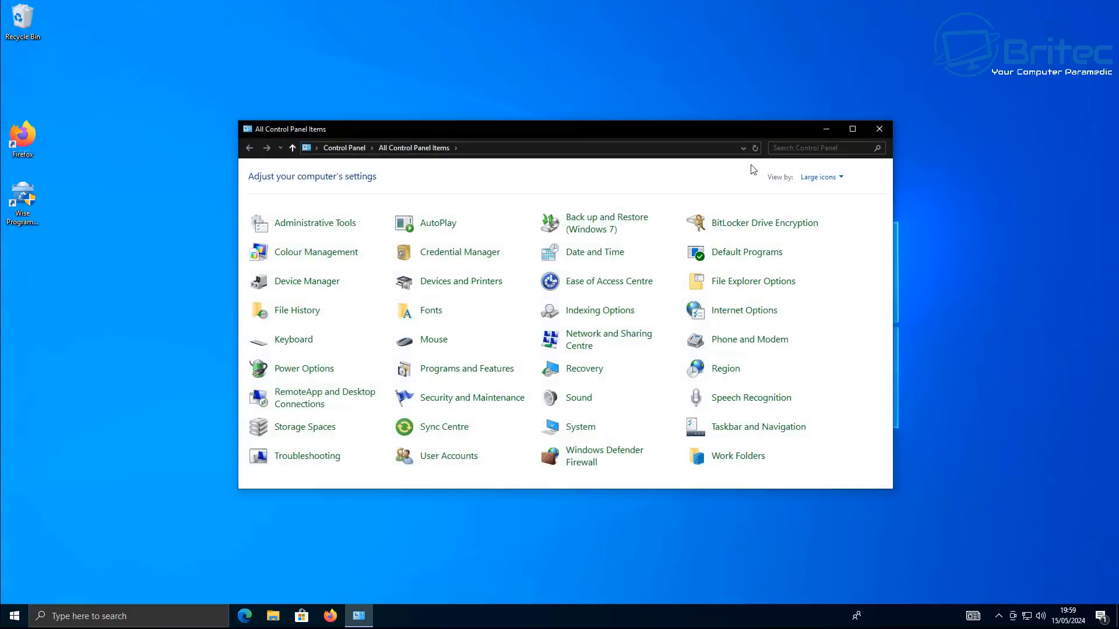
pyautogui.click(853, 128)
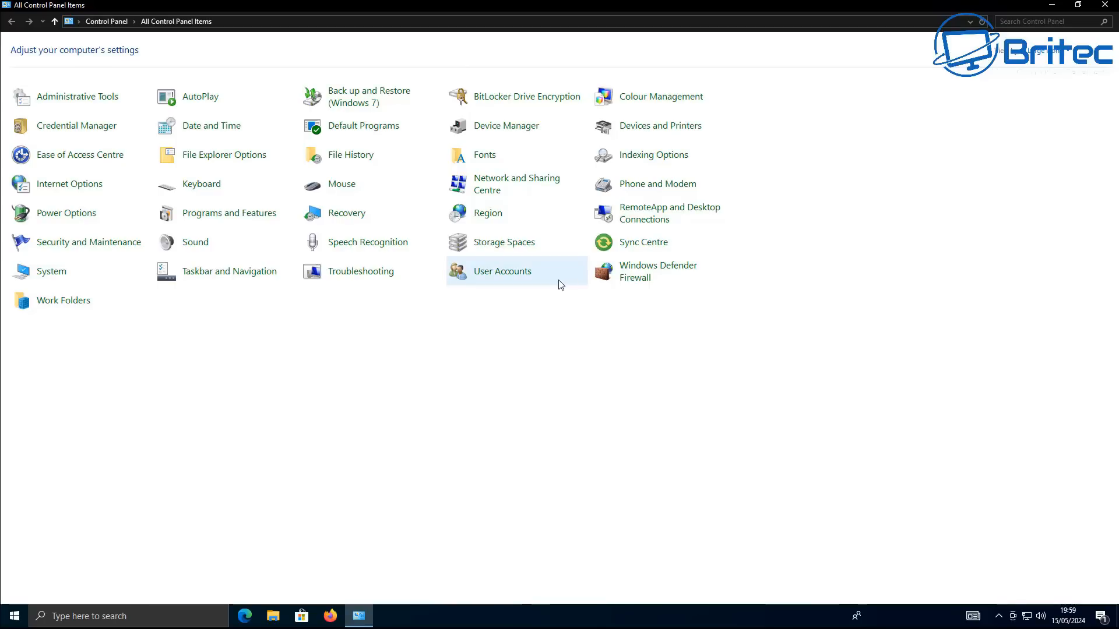
pyautogui.click(251, 214)
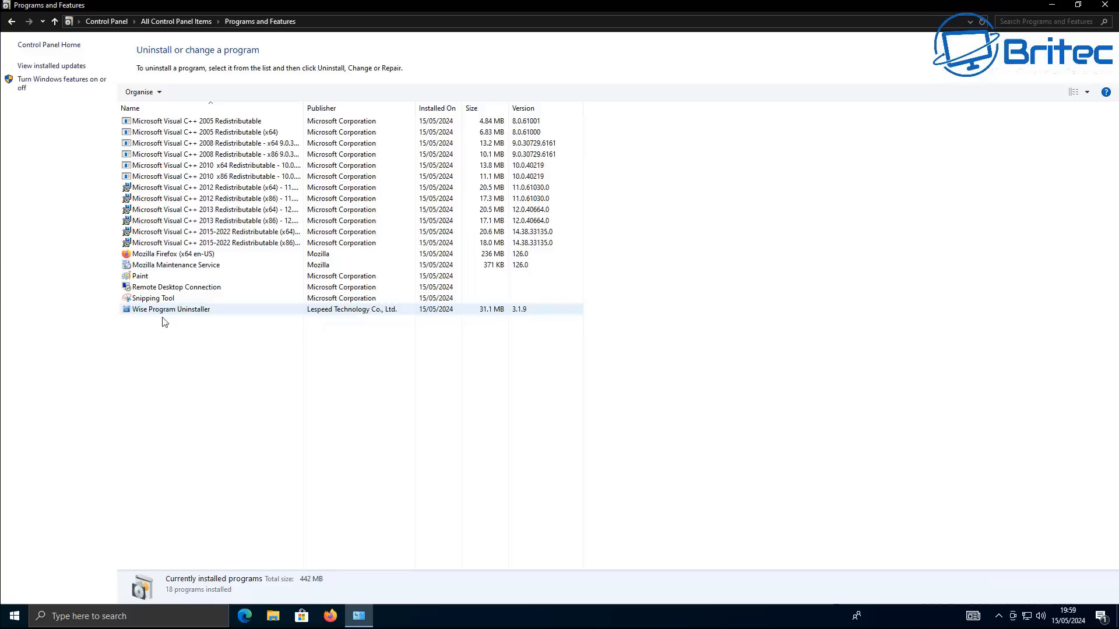
pyautogui.click(168, 311)
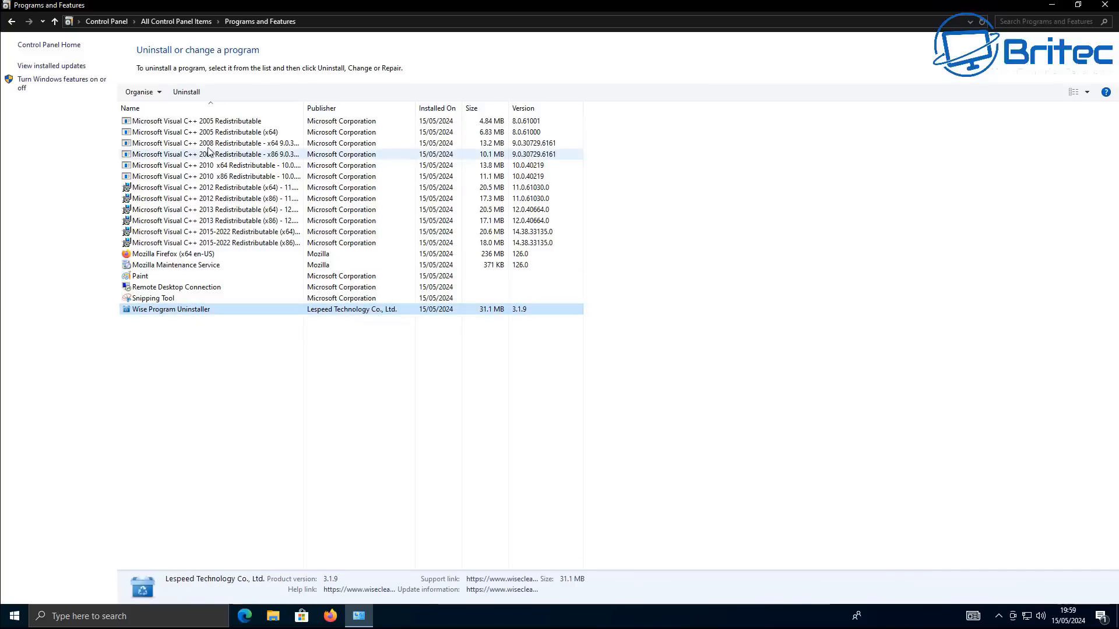
pyautogui.click(187, 93)
pyautogui.click(498, 309)
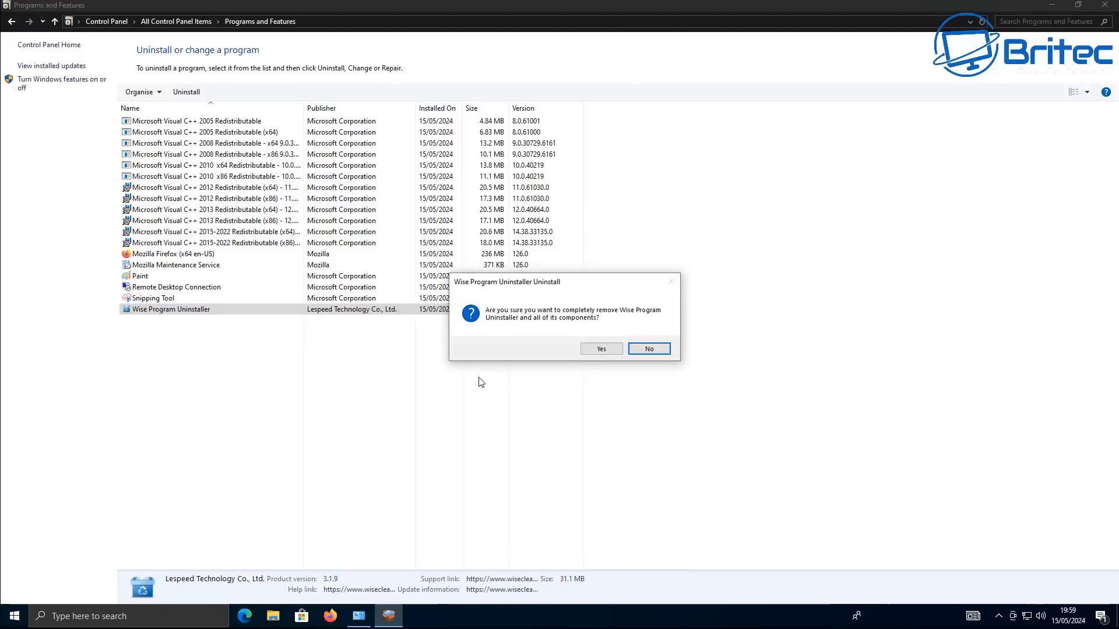
pyautogui.click(596, 351)
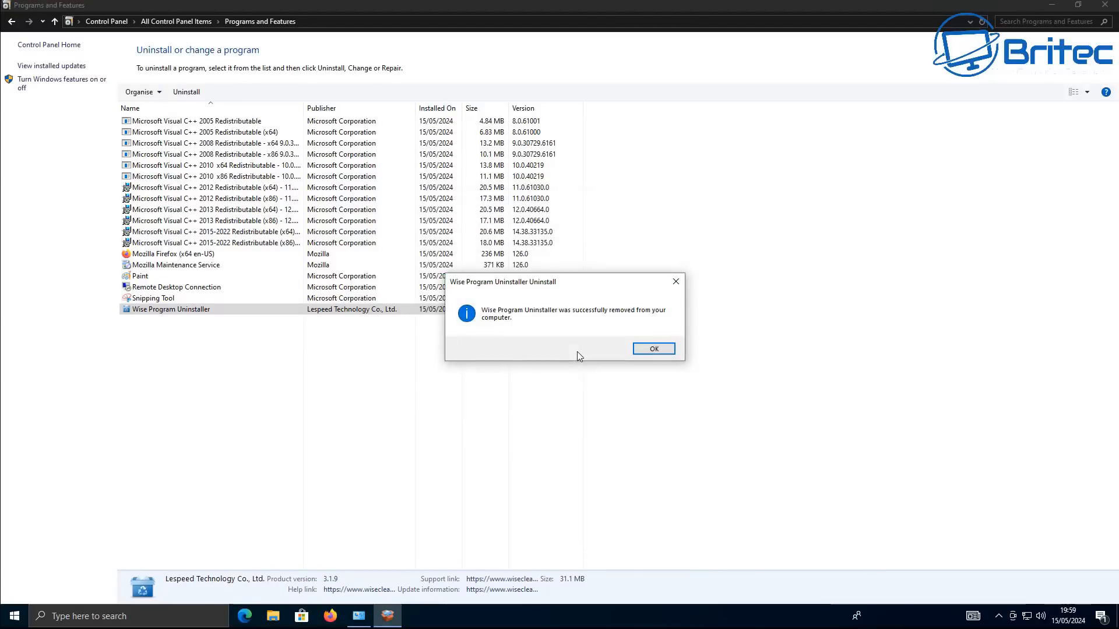
pyautogui.click(659, 352)
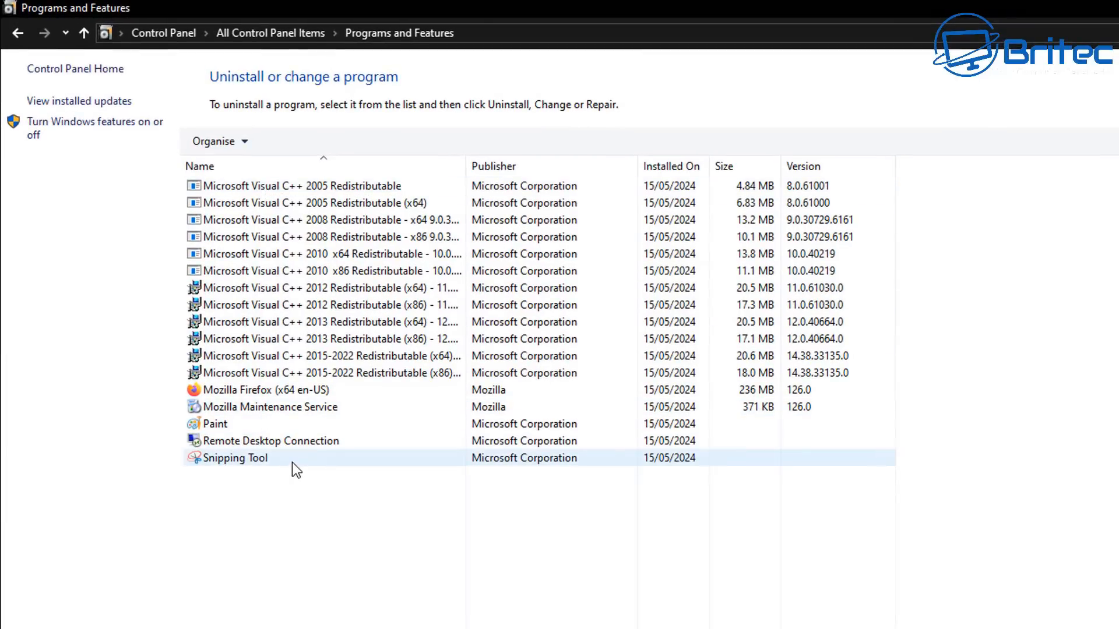
# Uninstall Remote Desktop Connection and agree to restart the computer
pyautogui.click(290, 443)
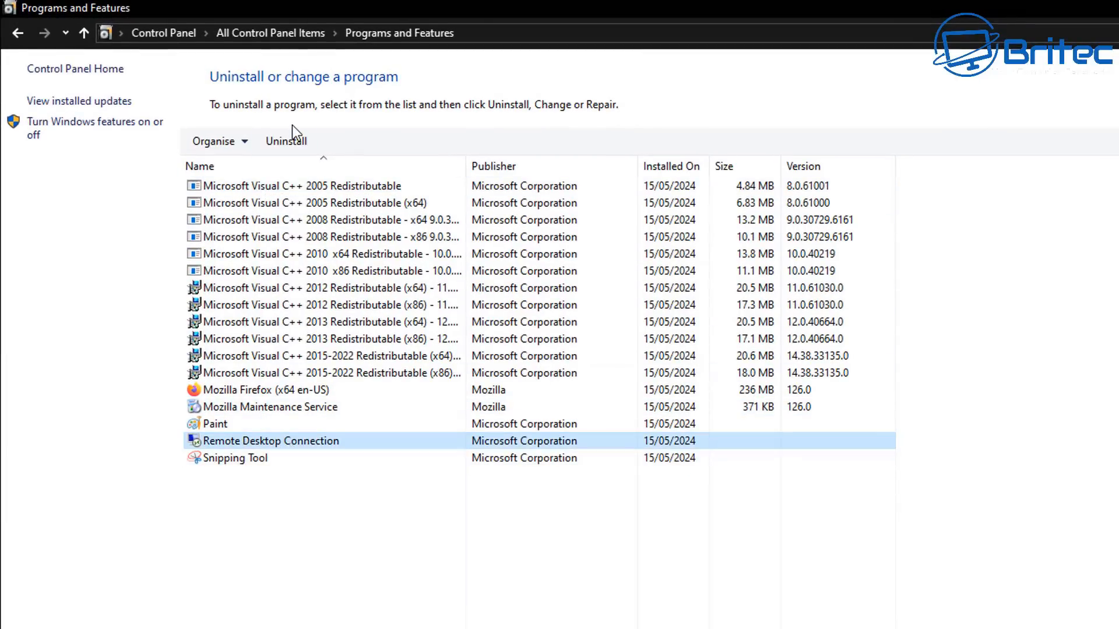
pyautogui.click(289, 146)
pyautogui.click(495, 386)
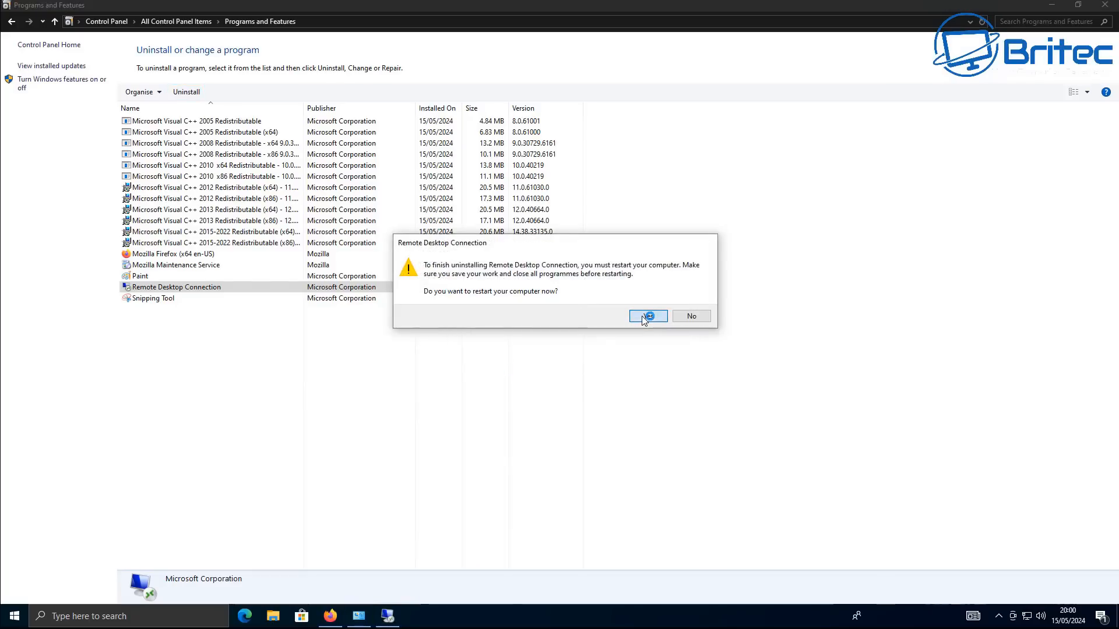
pyautogui.click(647, 317)
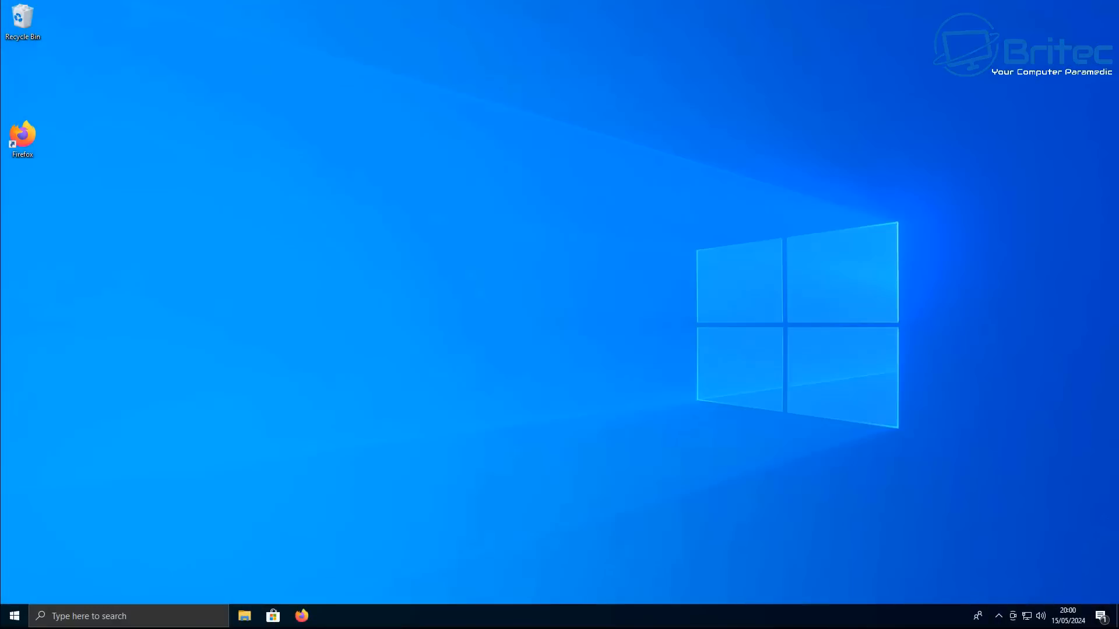
# Move the Firefox desktop shortcut up to sit directly below the Recycle Bin
pyautogui.moveTo(24, 145); pyautogui.dragTo(58, 106)
pyautogui.moveTo(21, 70); pyautogui.dragTo(21, 72)
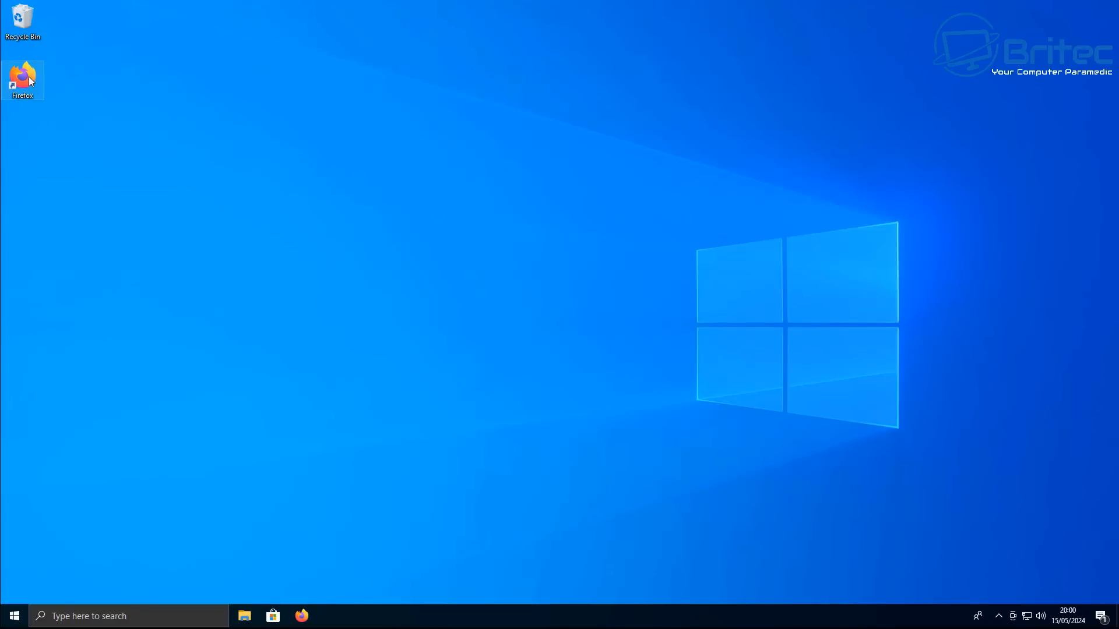
pyautogui.click(289, 236)
# Set the taskbar search to show only the search icon instead of the search box
pyautogui.rightClick(337, 611)
pyautogui.moveTo(401, 370)
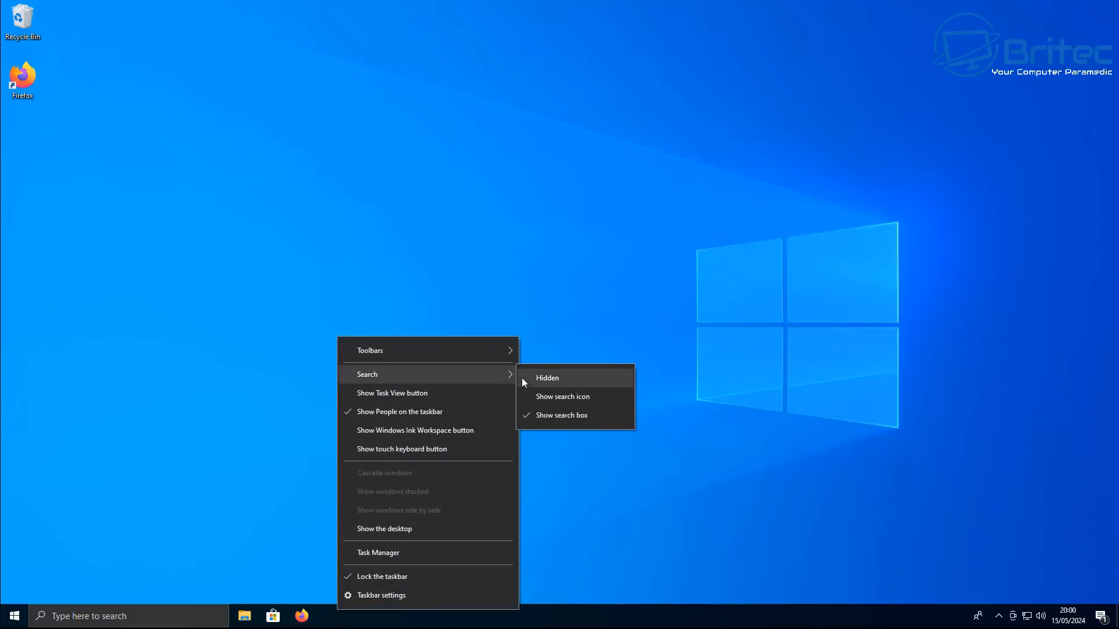
pyautogui.click(533, 396)
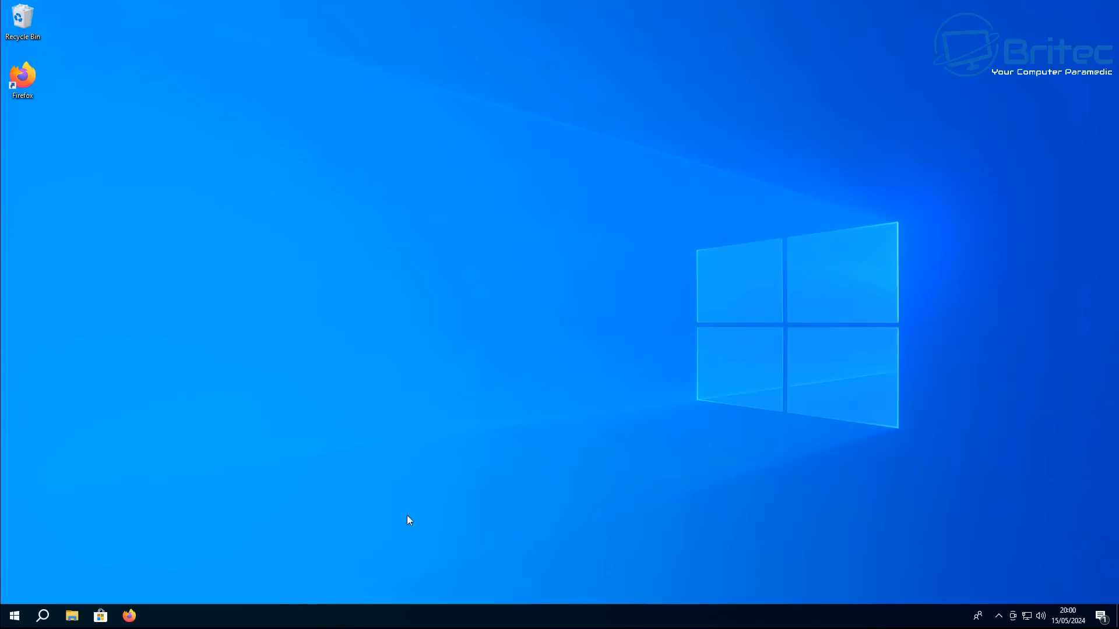
# Scroll through the Start menu's app list
pyautogui.click(14, 615)
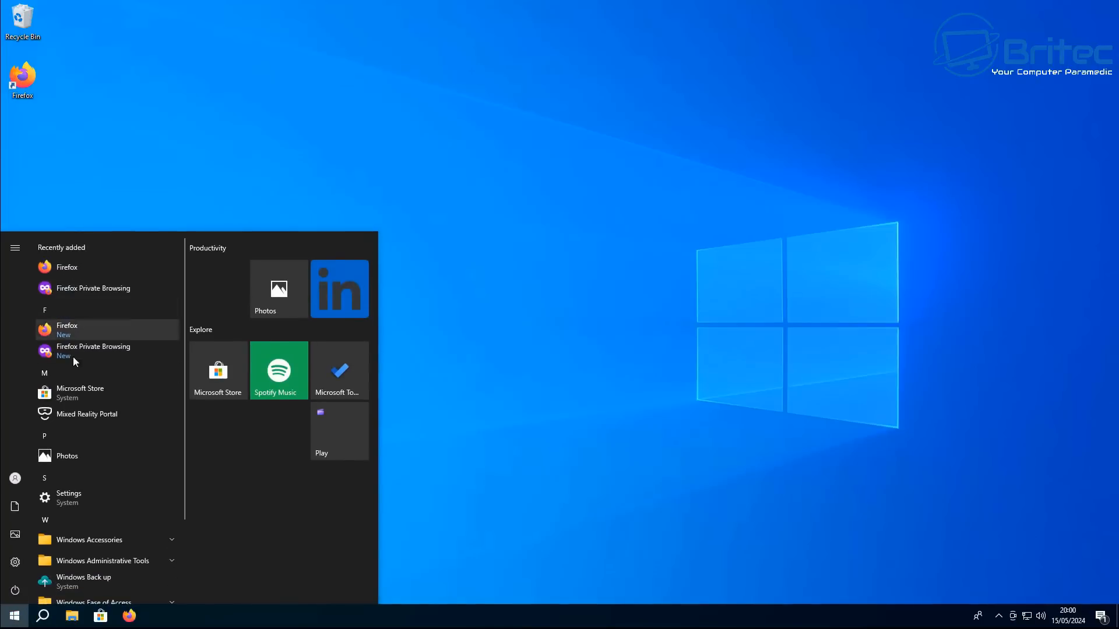
pyautogui.scroll(-2, 118, 518)
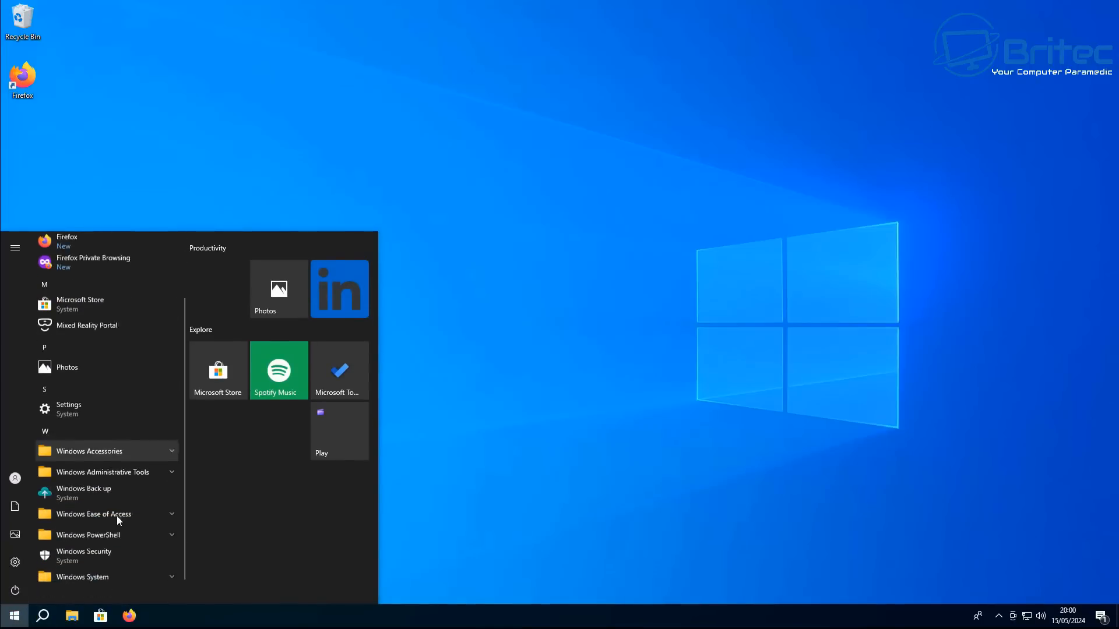
pyautogui.scroll(2, 110, 519)
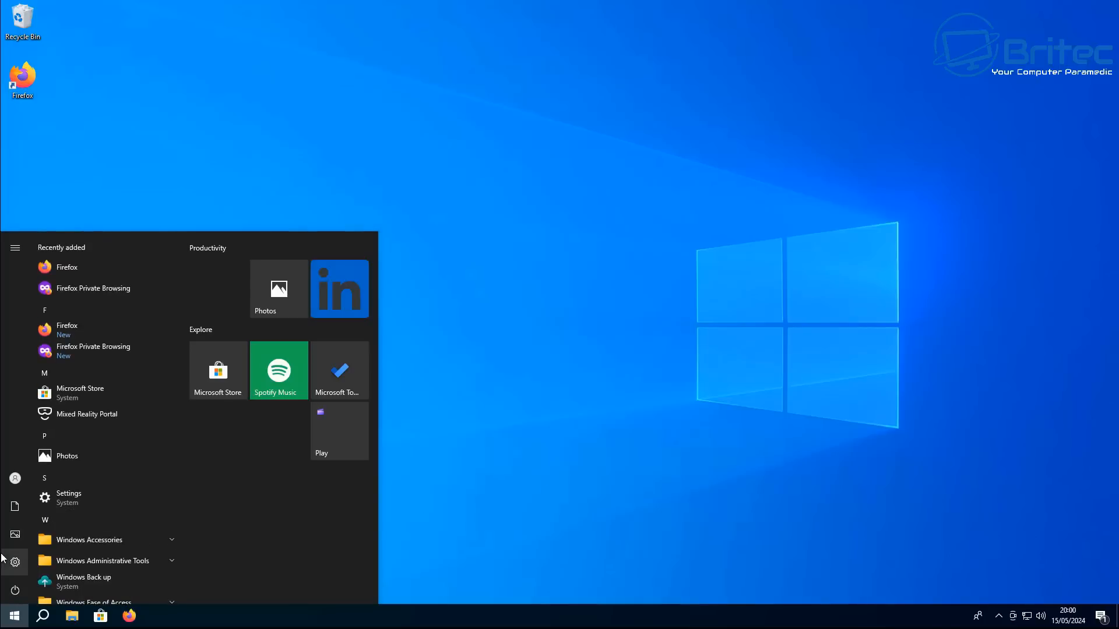
# Open Settings and review the Privacy pages for General, Speech and Location, then close Settings
pyautogui.click(23, 562)
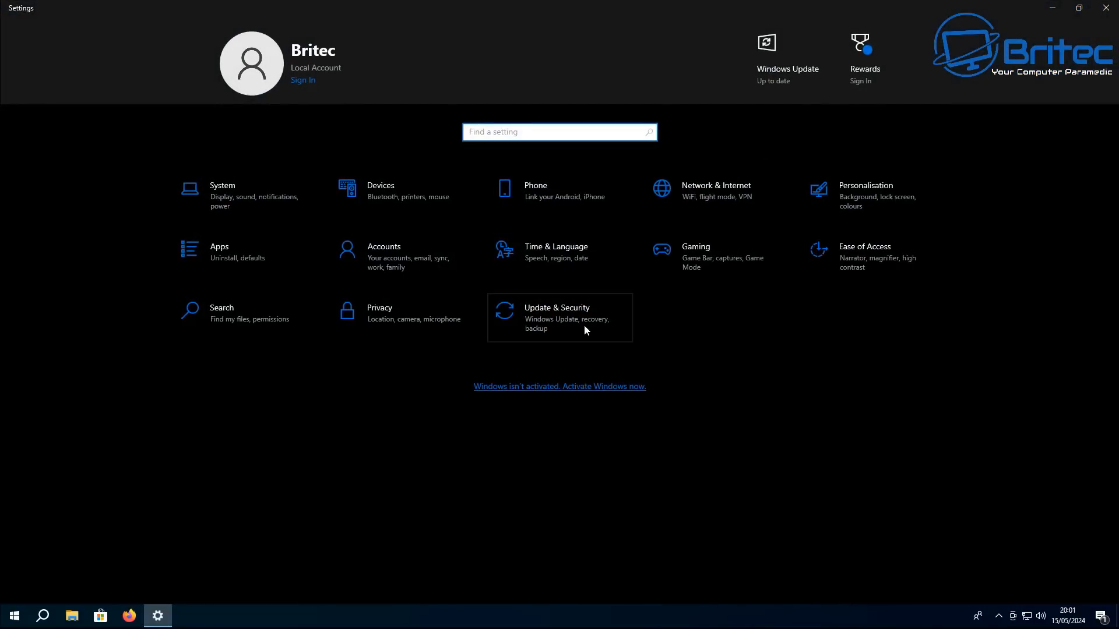
pyautogui.click(403, 318)
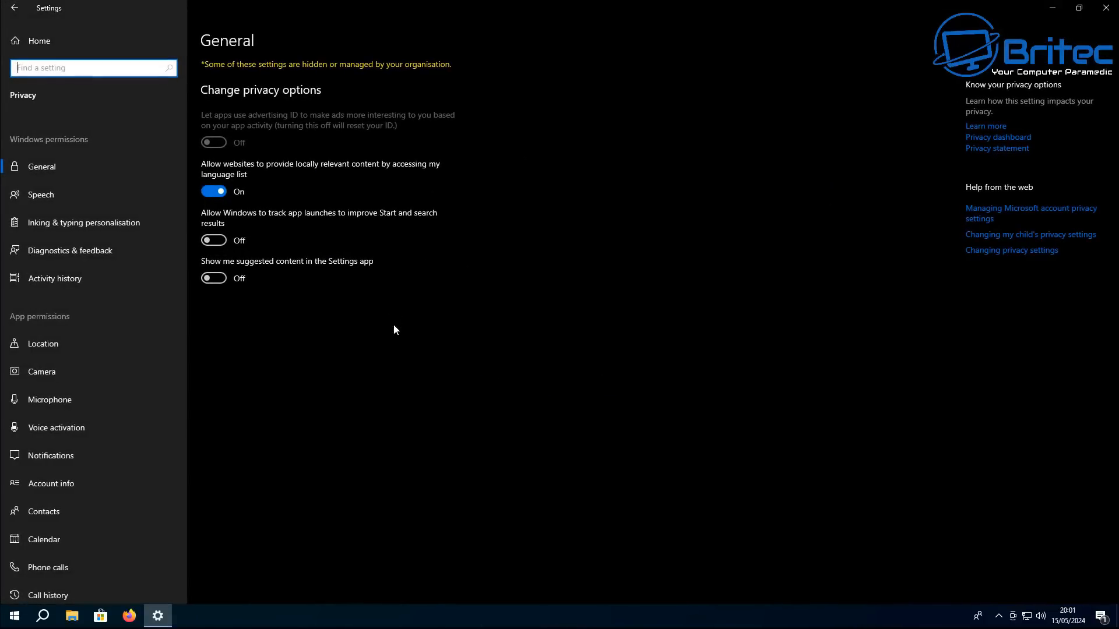
pyautogui.click(34, 197)
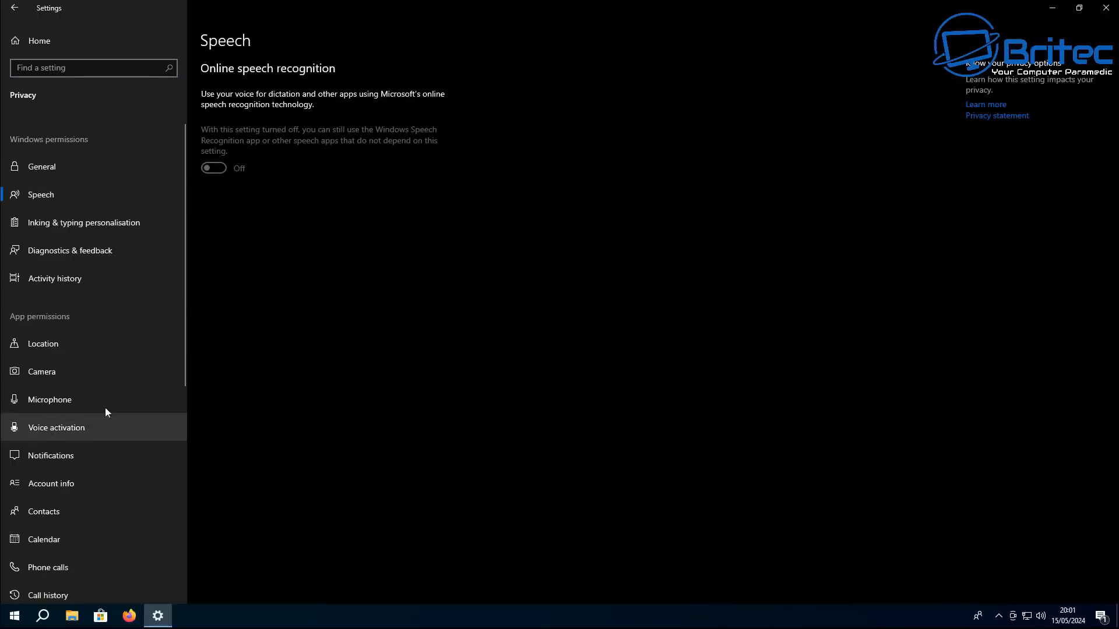
pyautogui.click(52, 345)
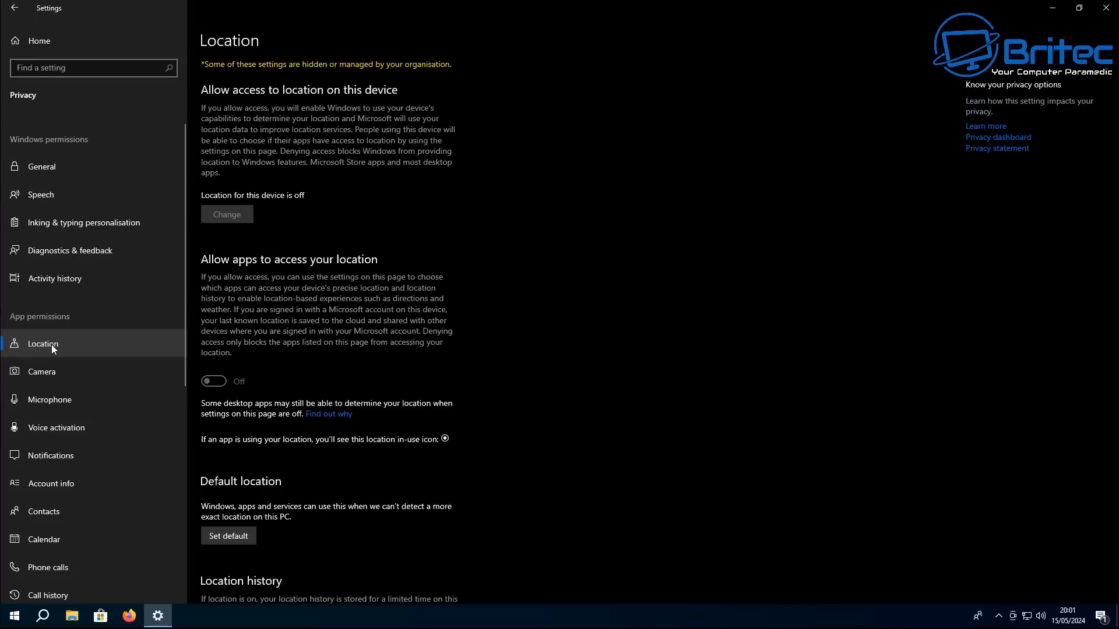
pyautogui.scroll(-6, 66, 489)
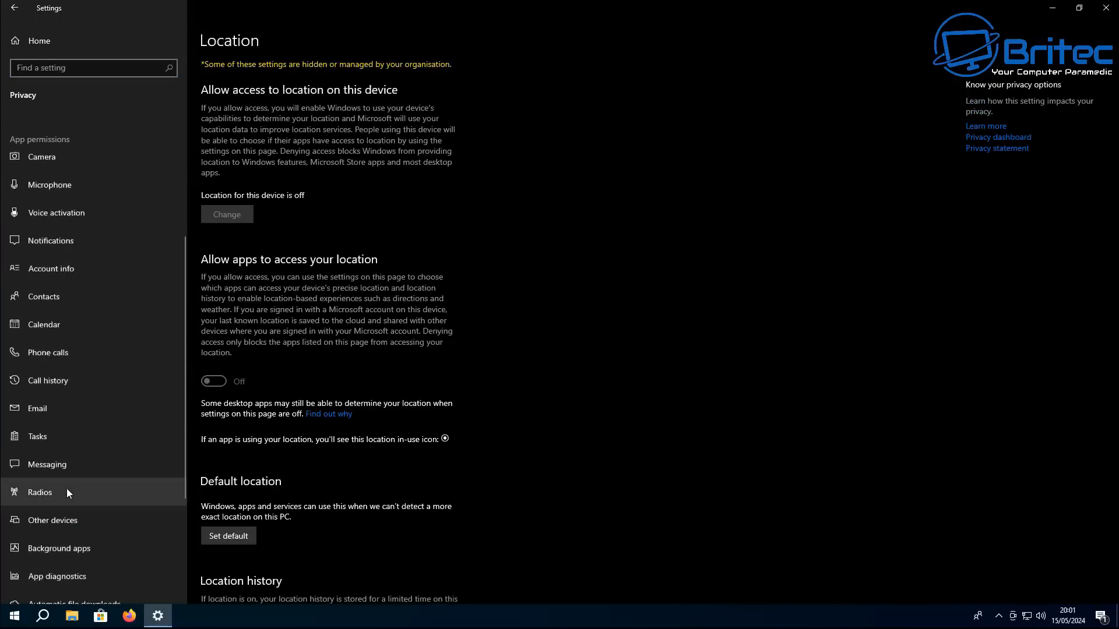
pyautogui.scroll(8, 70, 494)
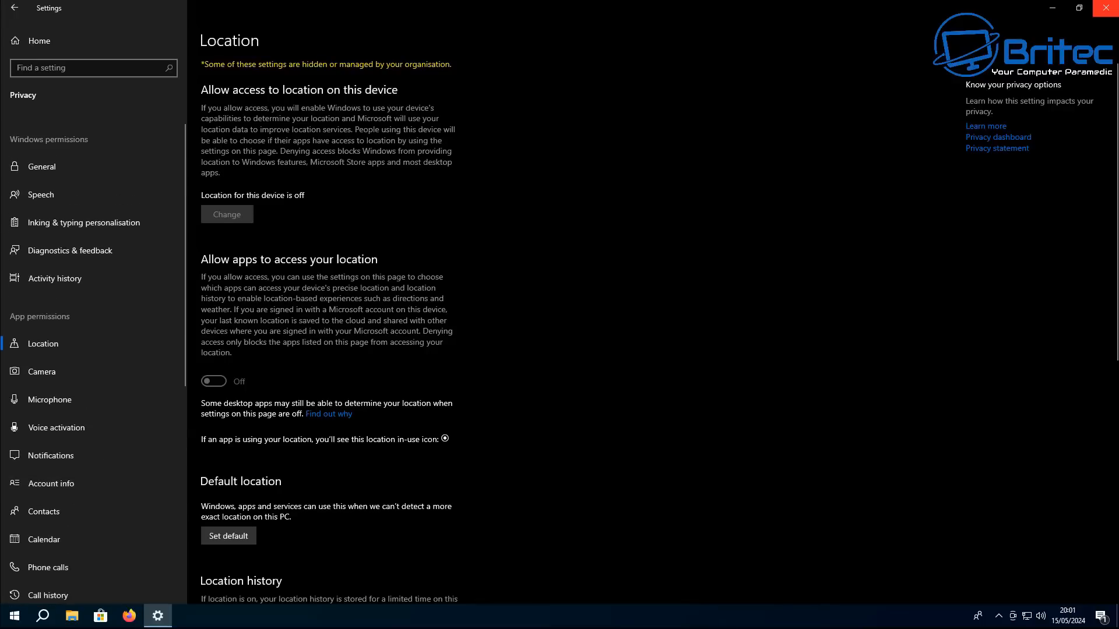
pyautogui.click(1105, 13)
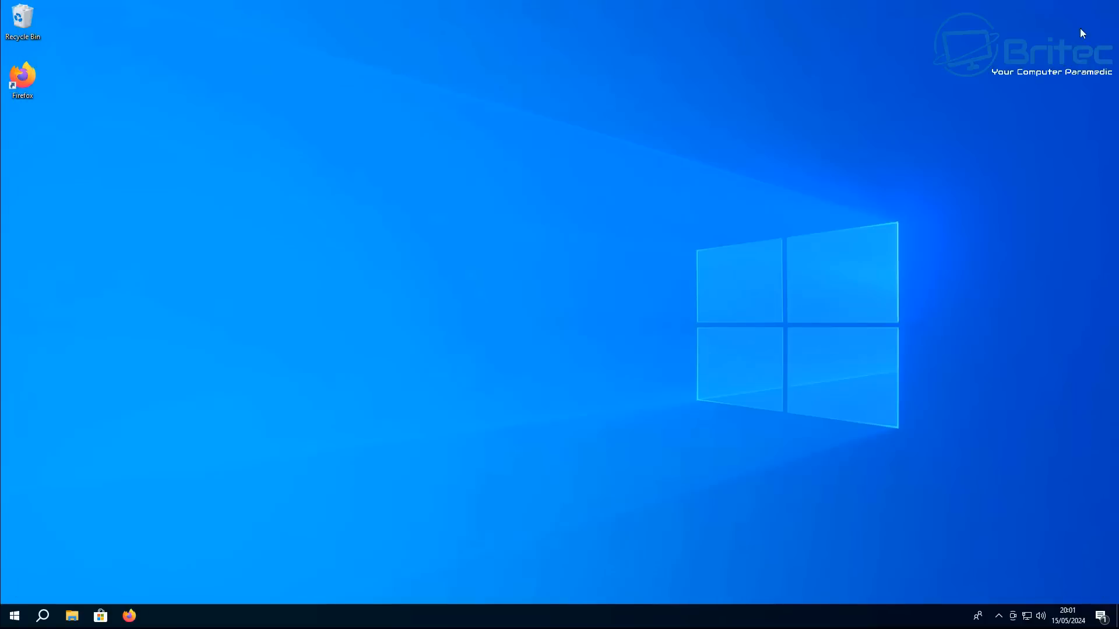
# Open the Local Group Policy Editor by searching for group policy, maximize it and widen its navigation pane
pyautogui.click(43, 616)
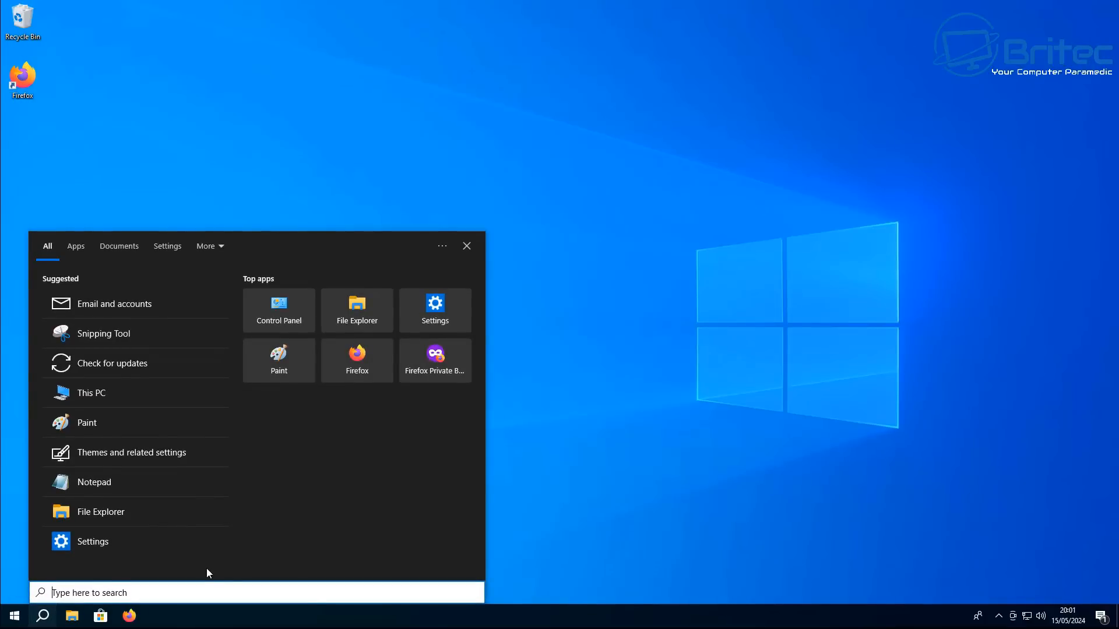
pyautogui.write('grou')
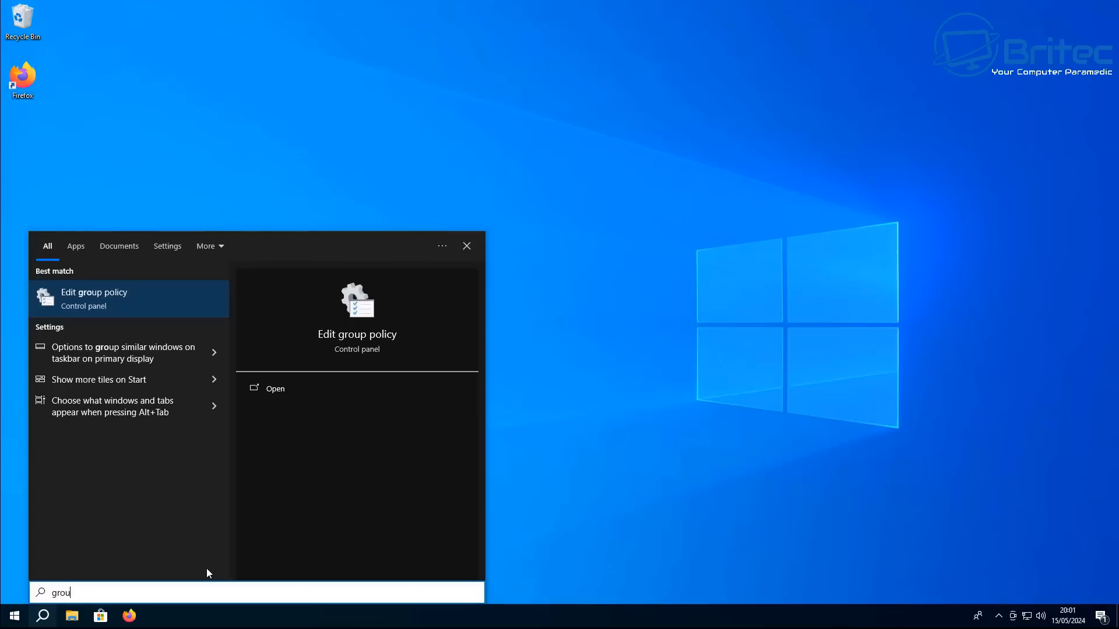
pyautogui.write('p po')
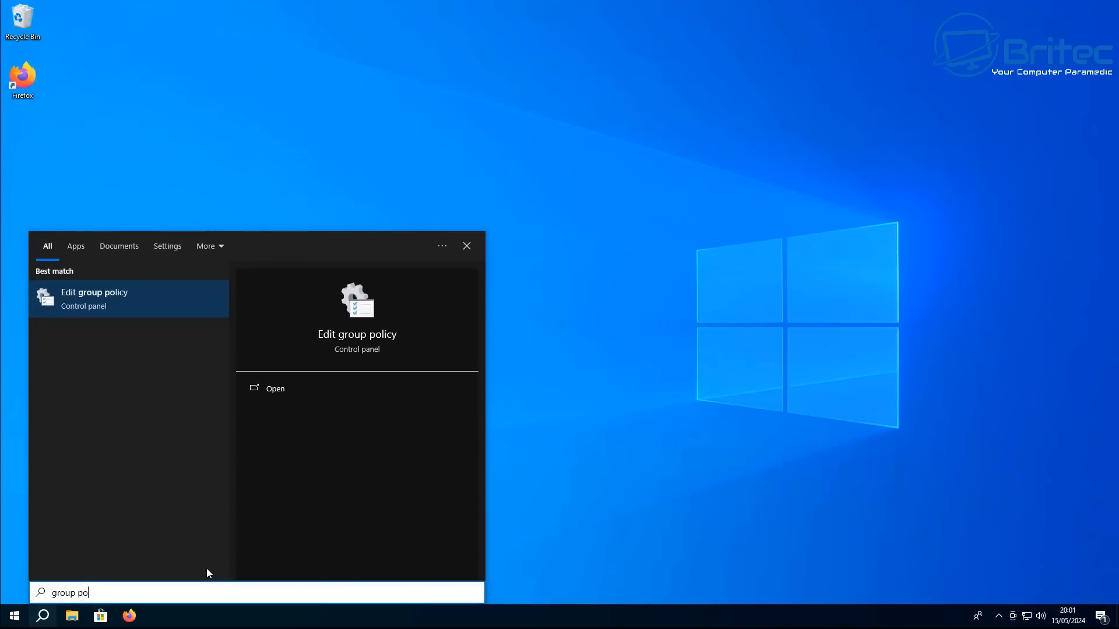
pyautogui.click(102, 298)
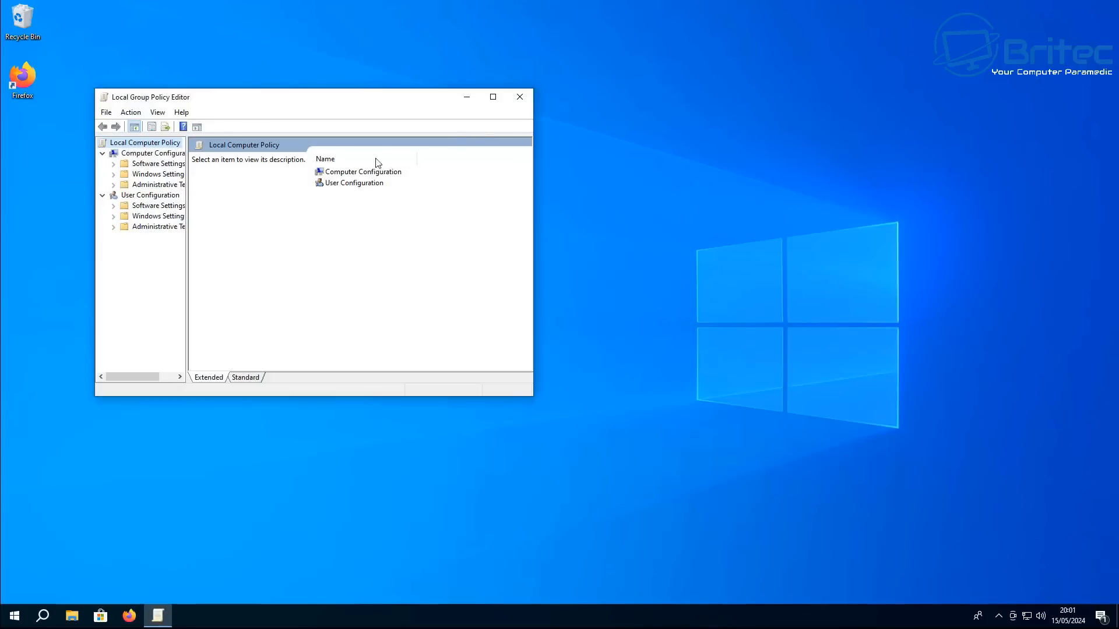
pyautogui.click(493, 96)
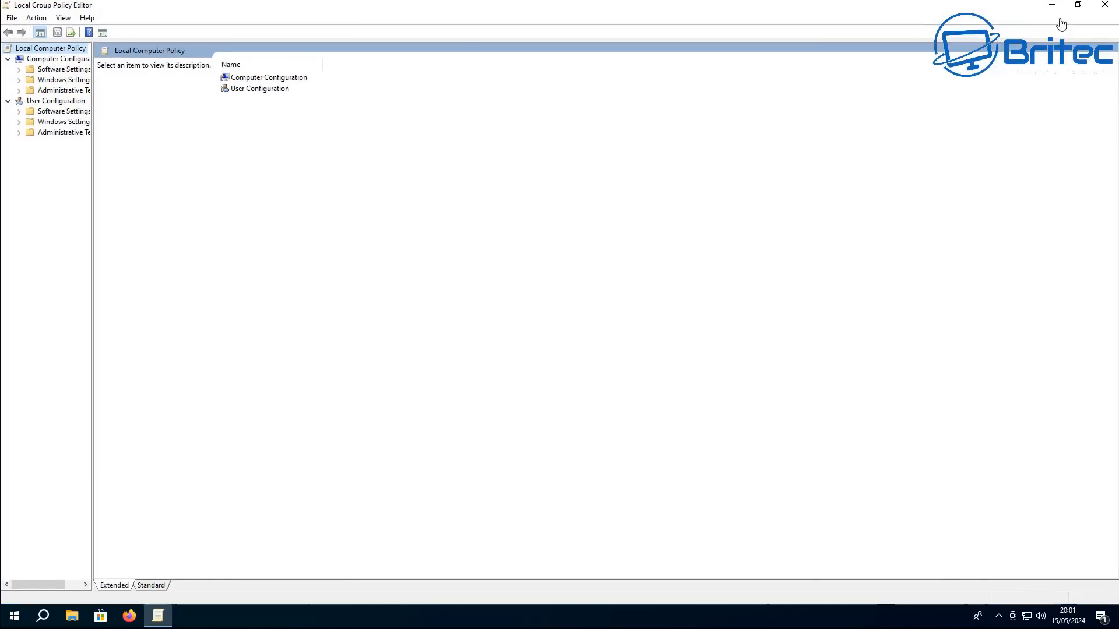
pyautogui.moveTo(92, 255); pyautogui.dragTo(143, 260)
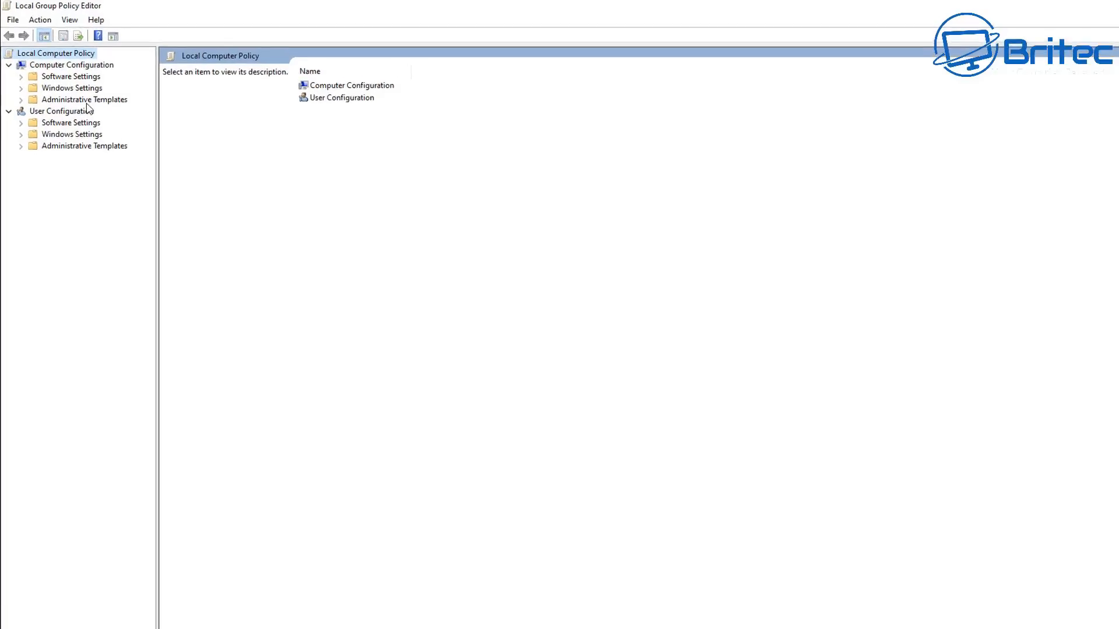
# Under Computer Configuration's Windows Components, open App Privacy and enable 'Let Windows apps run in the background' with Force Deny for all apps
pyautogui.doubleClick(87, 102)
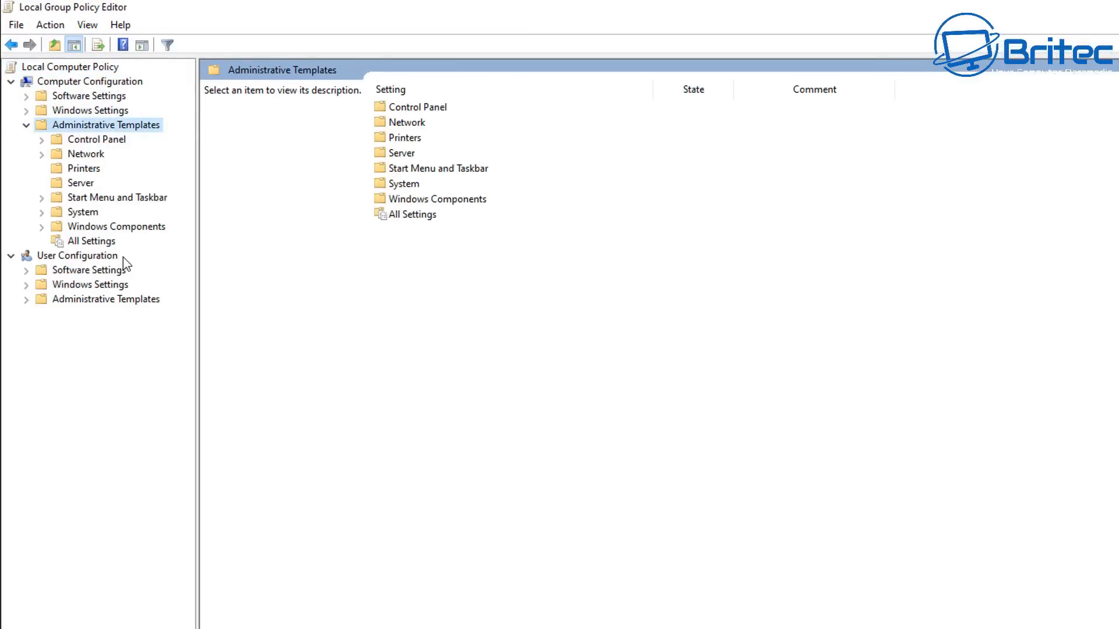
pyautogui.click(111, 227)
pyautogui.click(41, 228)
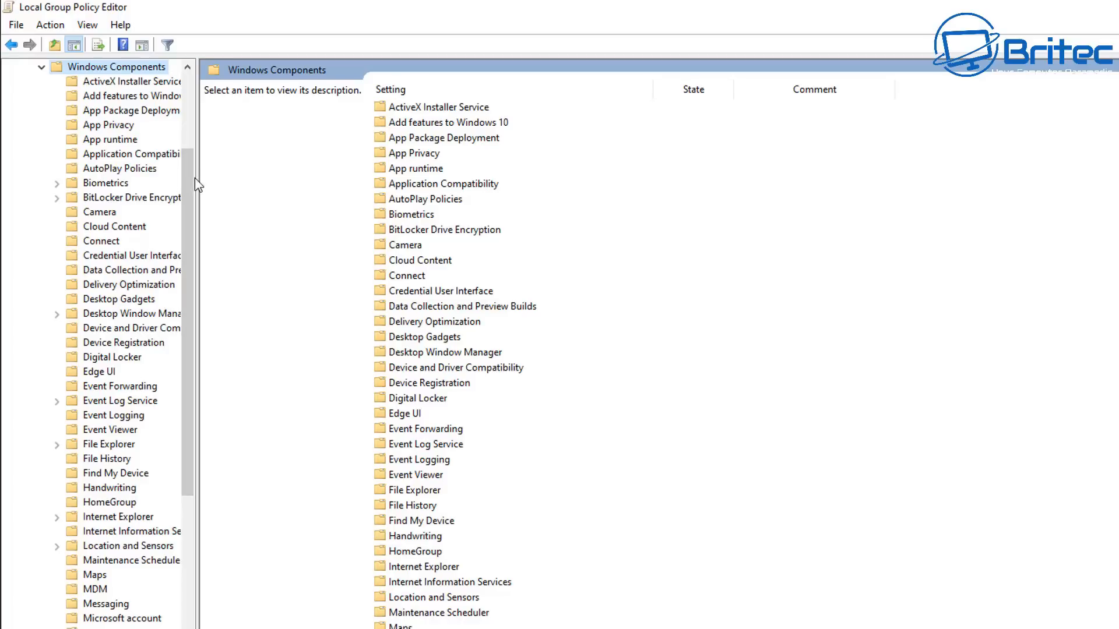
pyautogui.moveTo(197, 176); pyautogui.dragTo(275, 176)
pyautogui.click(107, 130)
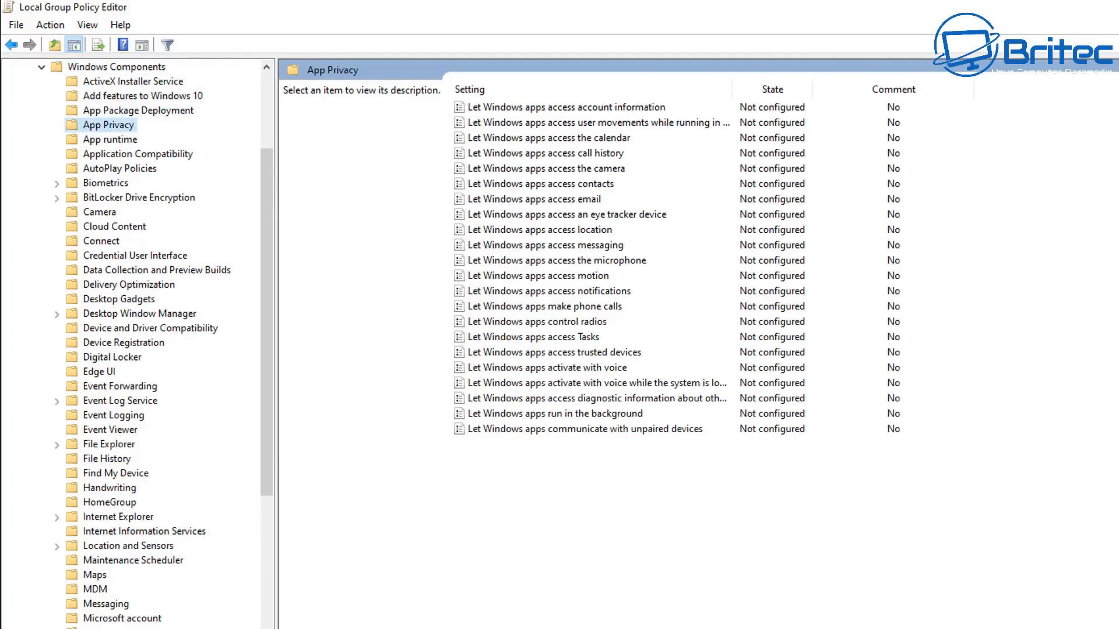
pyautogui.click(561, 413)
pyautogui.doubleClick(561, 414)
pyautogui.moveTo(425, 20); pyautogui.dragTo(804, 131)
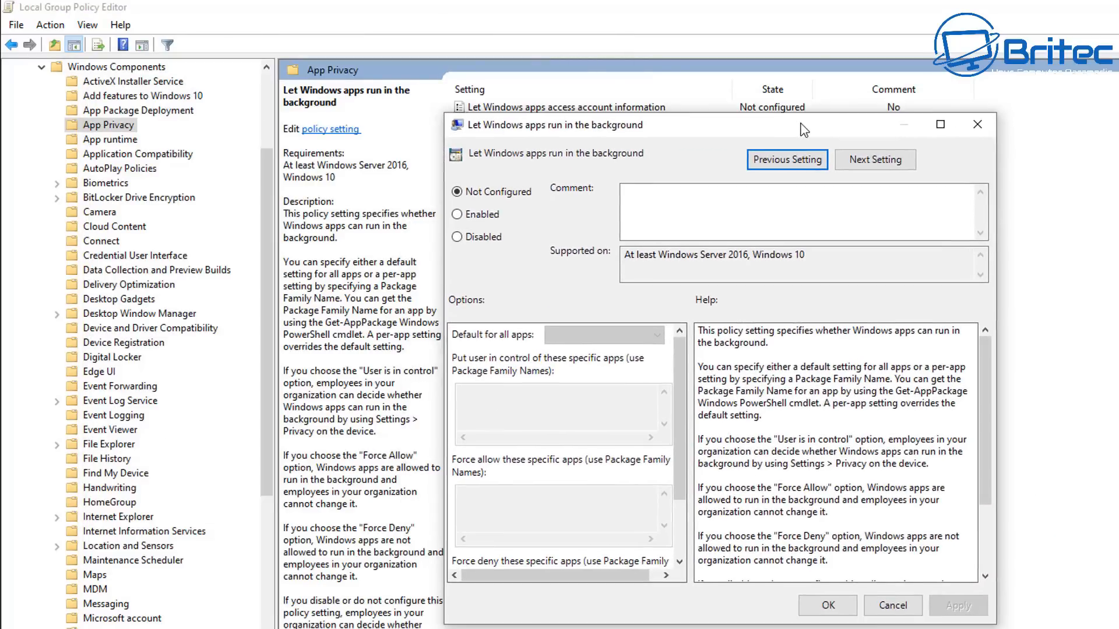
pyautogui.click(458, 214)
pyautogui.click(627, 336)
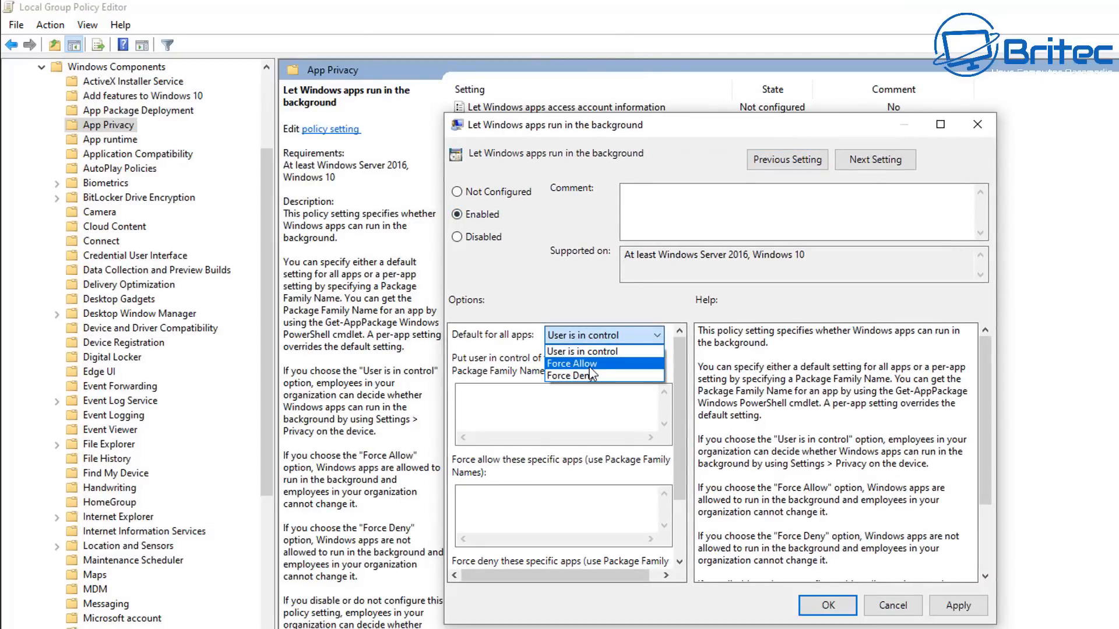
pyautogui.click(589, 376)
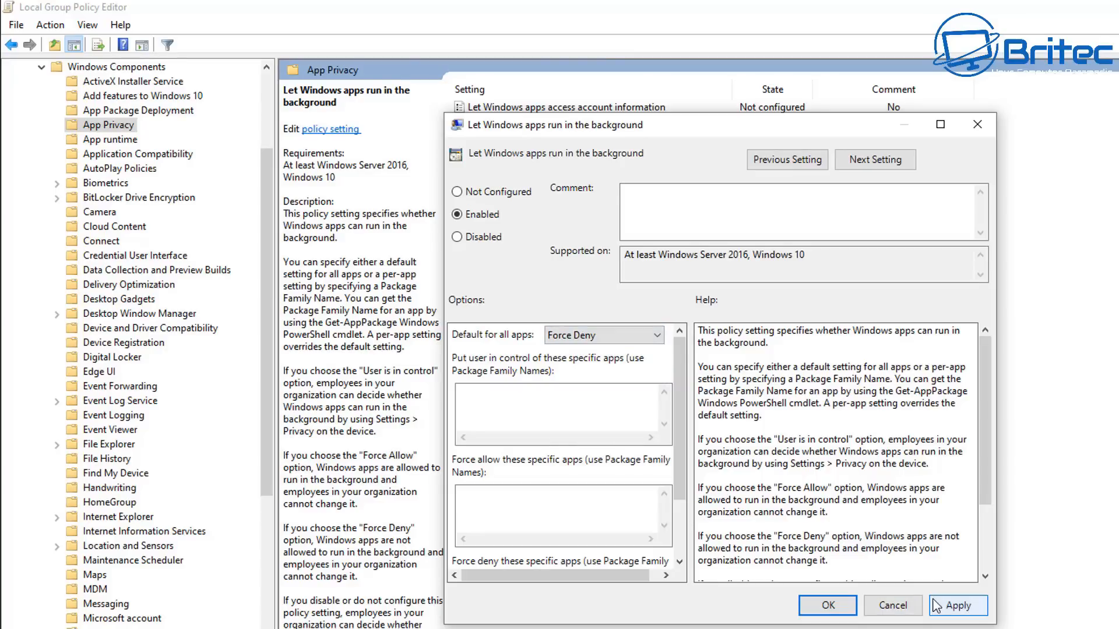
pyautogui.click(954, 605)
pyautogui.click(829, 606)
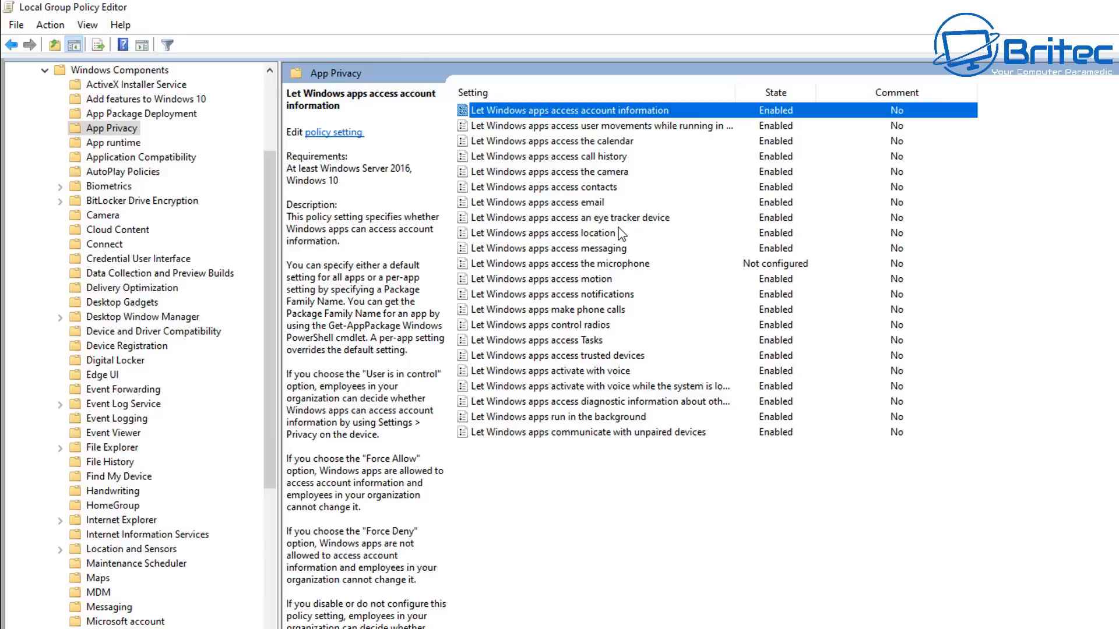
# Enable the 'Turn off File History' policy under Windows Components
pyautogui.click(616, 172)
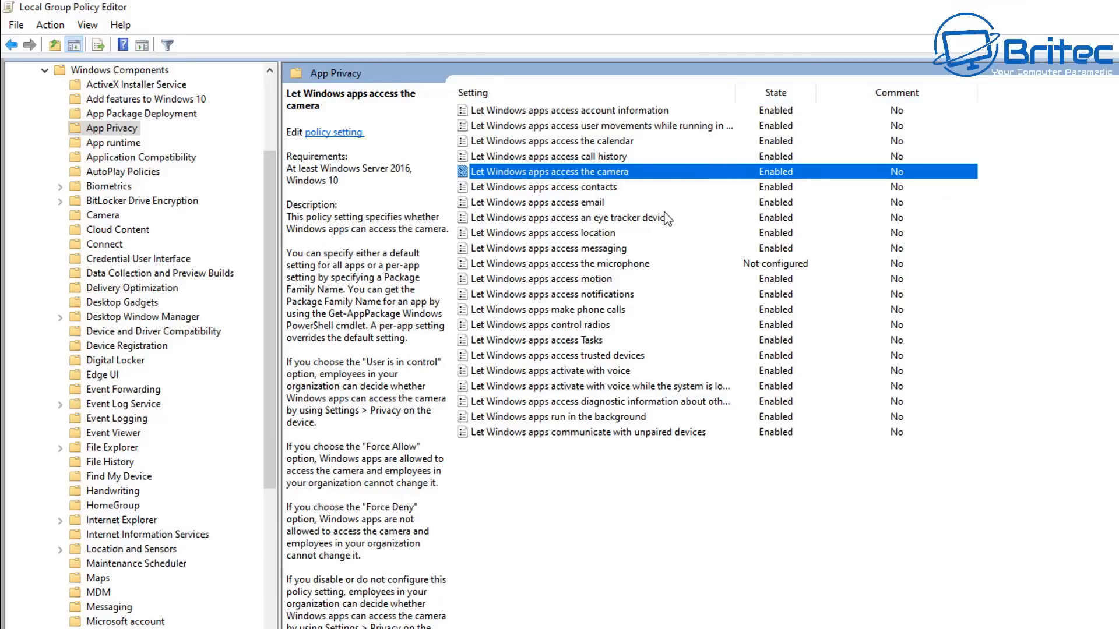
pyautogui.click(782, 260)
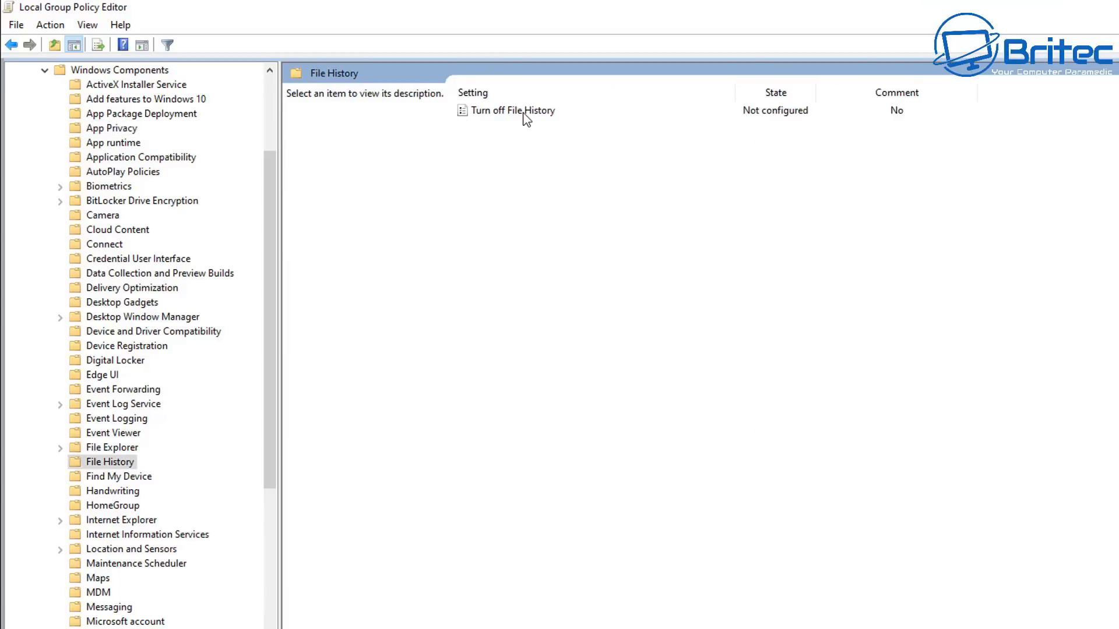
pyautogui.doubleClick(525, 111)
pyautogui.moveTo(477, 138); pyautogui.dragTo(733, 110)
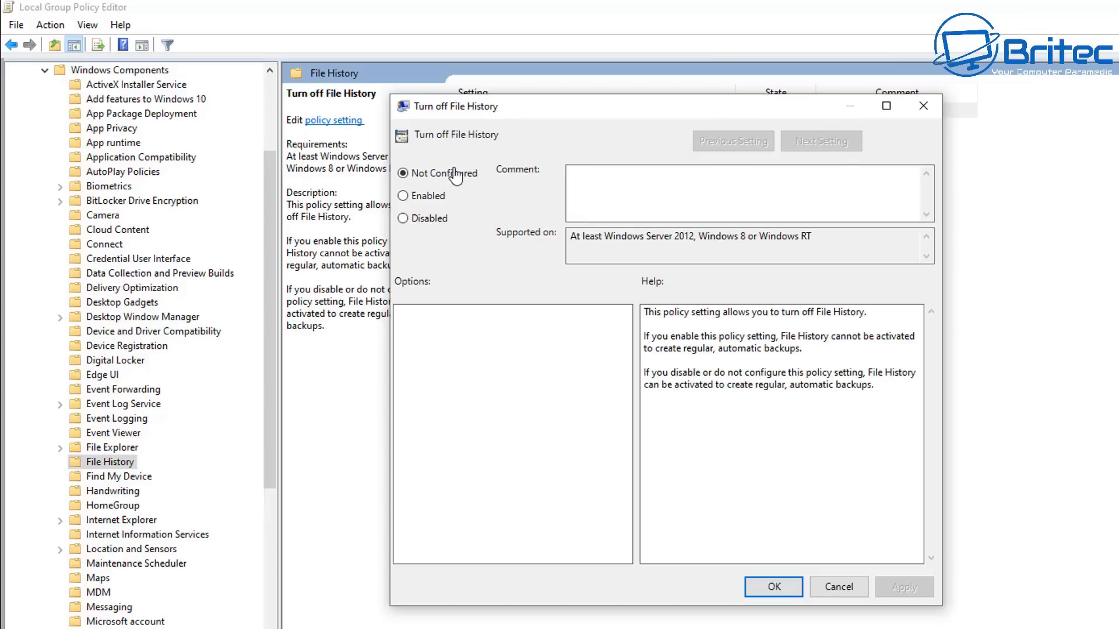
pyautogui.click(418, 201)
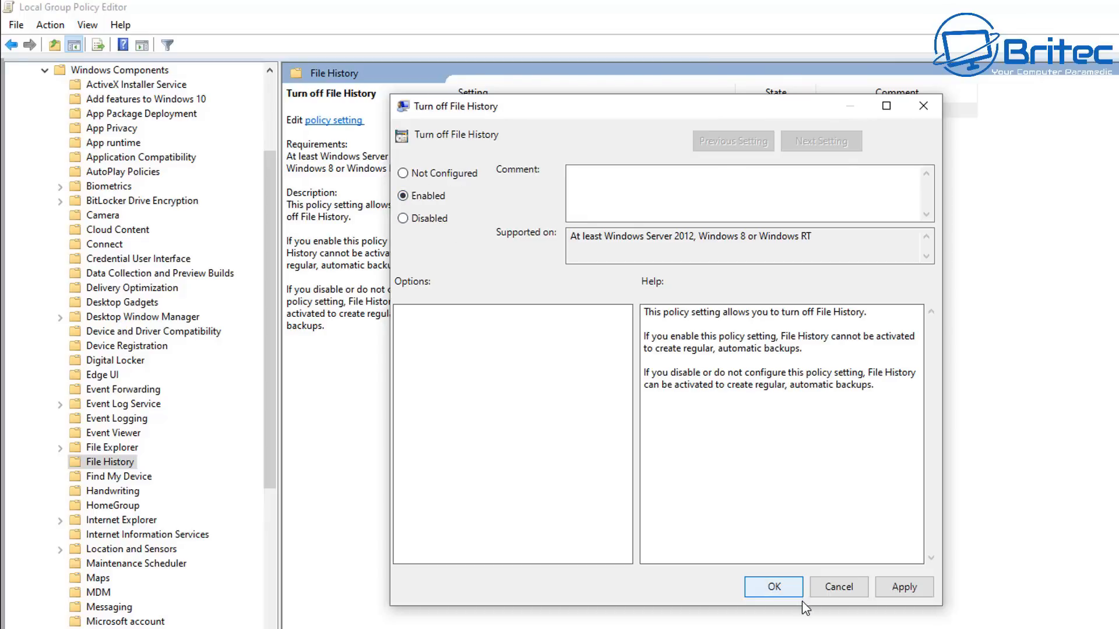
pyautogui.click(775, 587)
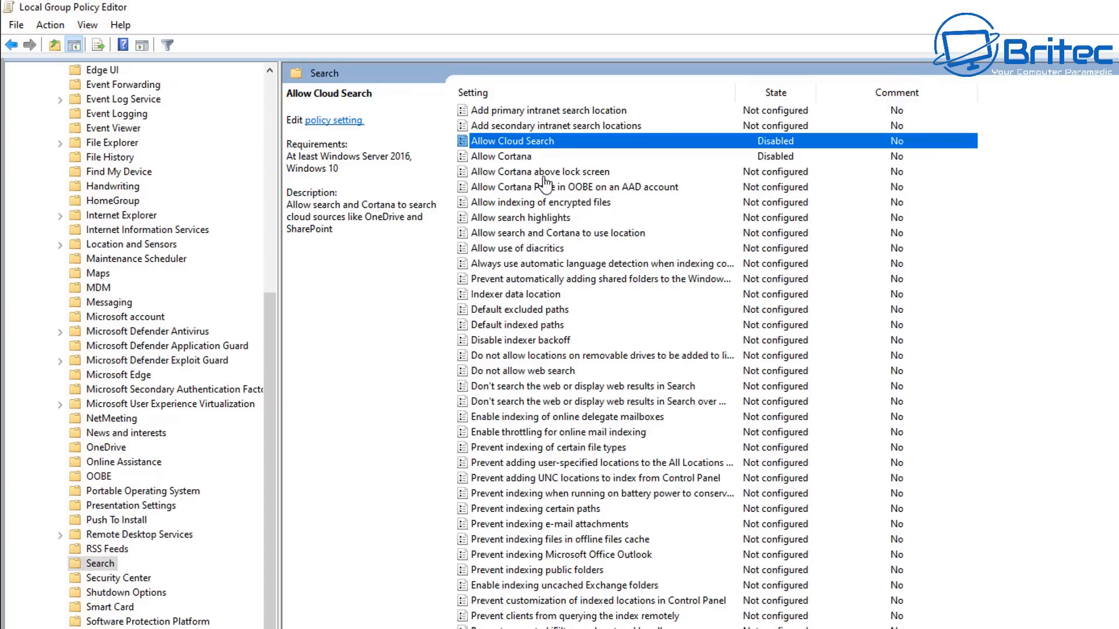
# Disable the 'Allow Cortana above lock screen' policy in the Search policies
pyautogui.doubleClick(544, 174)
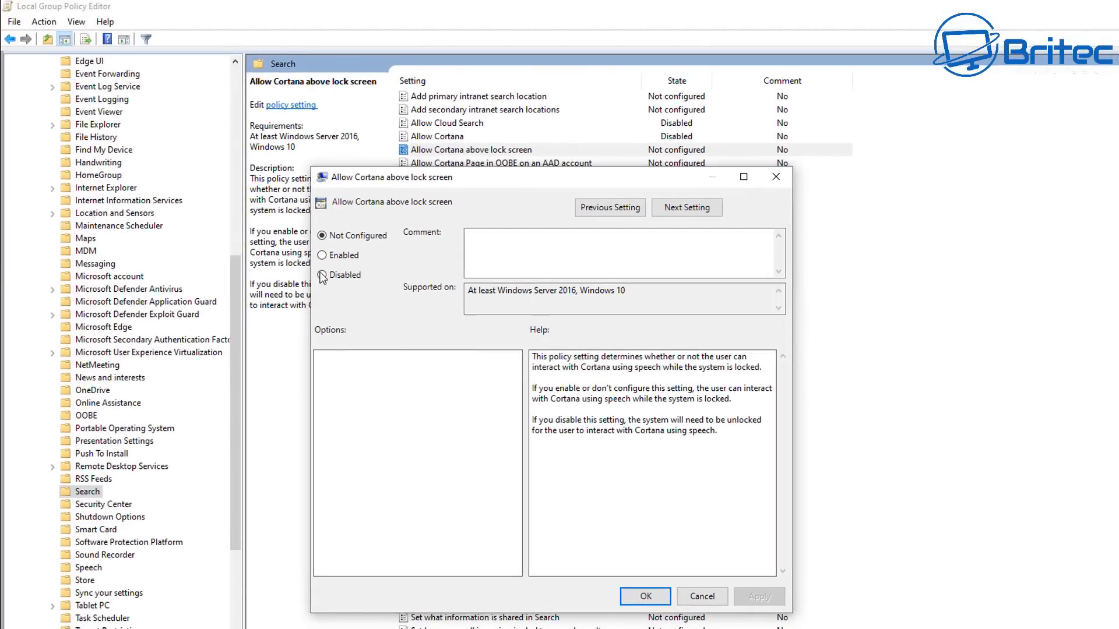
pyautogui.click(382, 316)
pyautogui.click(645, 597)
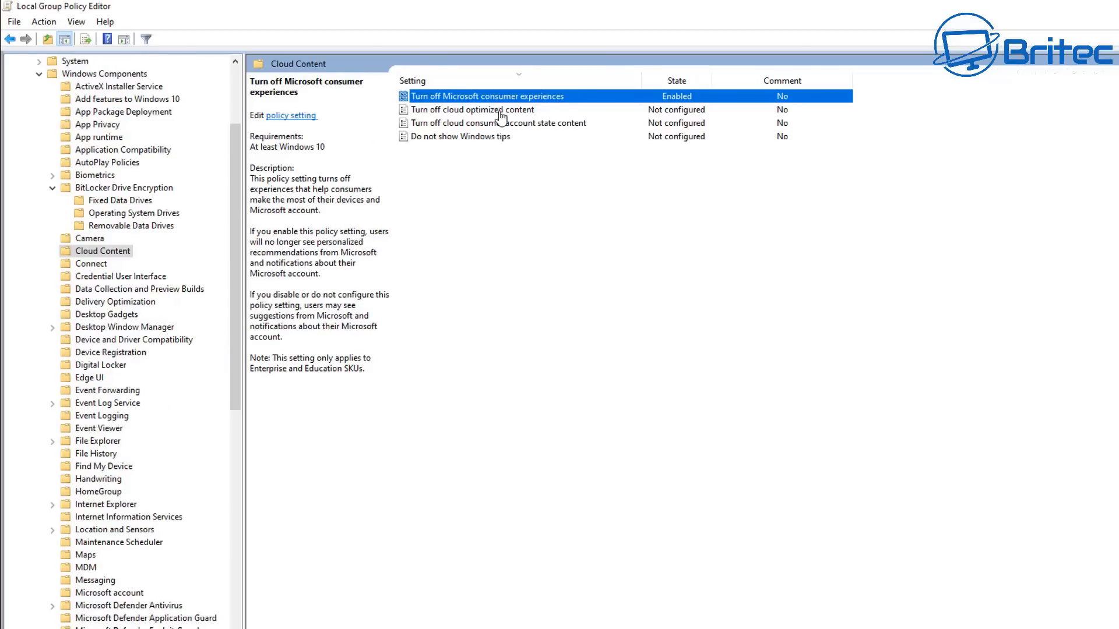
# Enable the 'Turn off cloud optimized content' policy under Cloud Content
pyautogui.doubleClick(499, 111)
pyautogui.moveTo(363, 91); pyautogui.dragTo(631, 145)
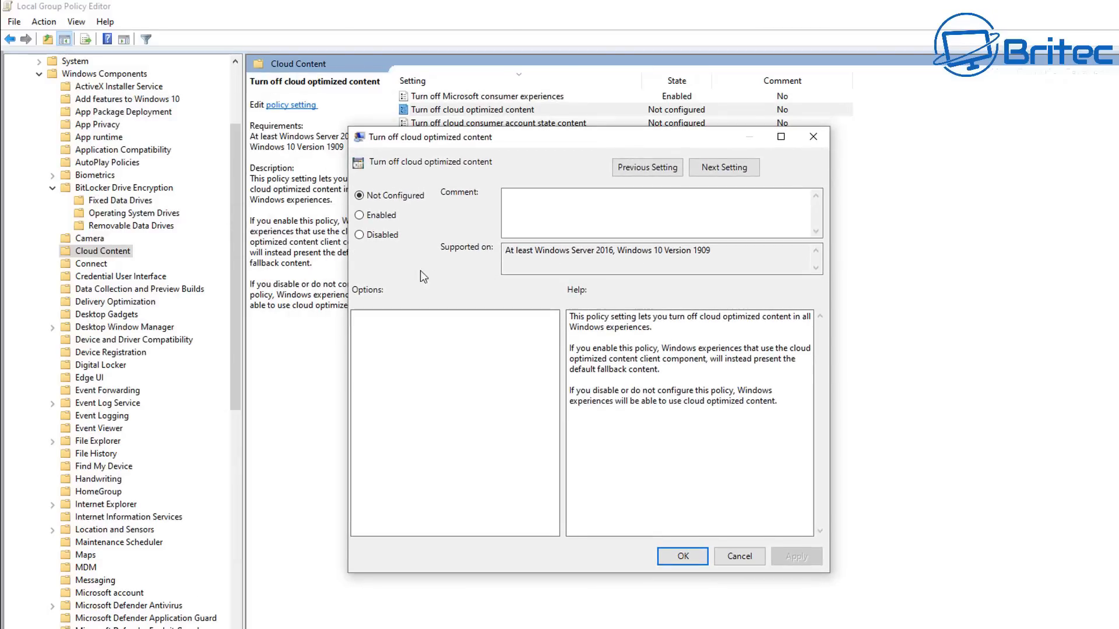
pyautogui.click(379, 217)
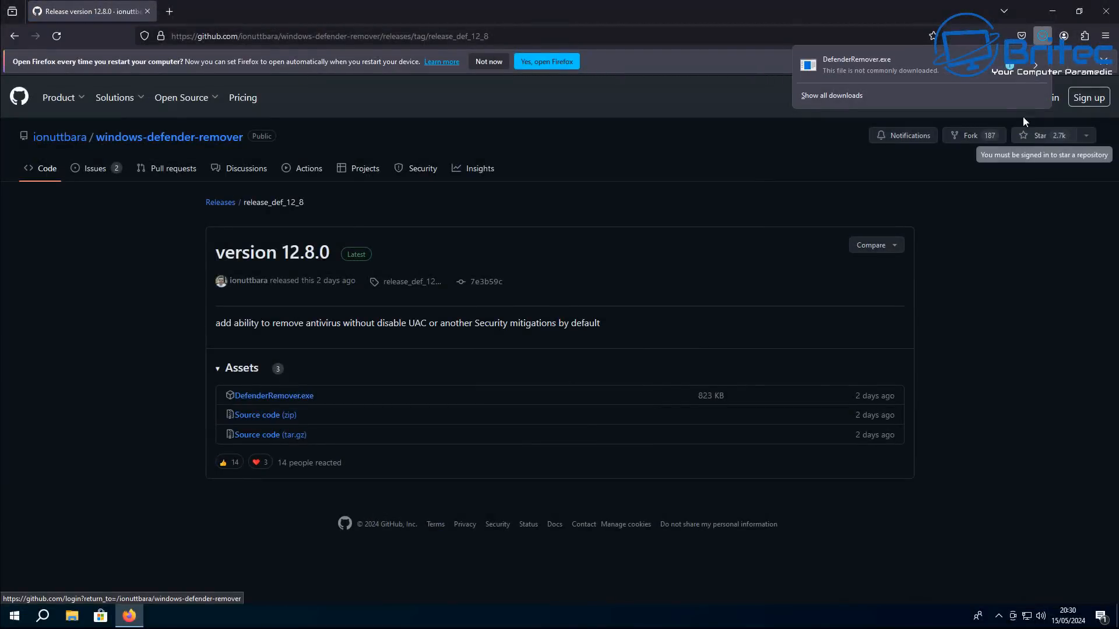
# In Firefox, allow the blocked DefenderRemover.exe download, then close the browser
pyautogui.click(1035, 69)
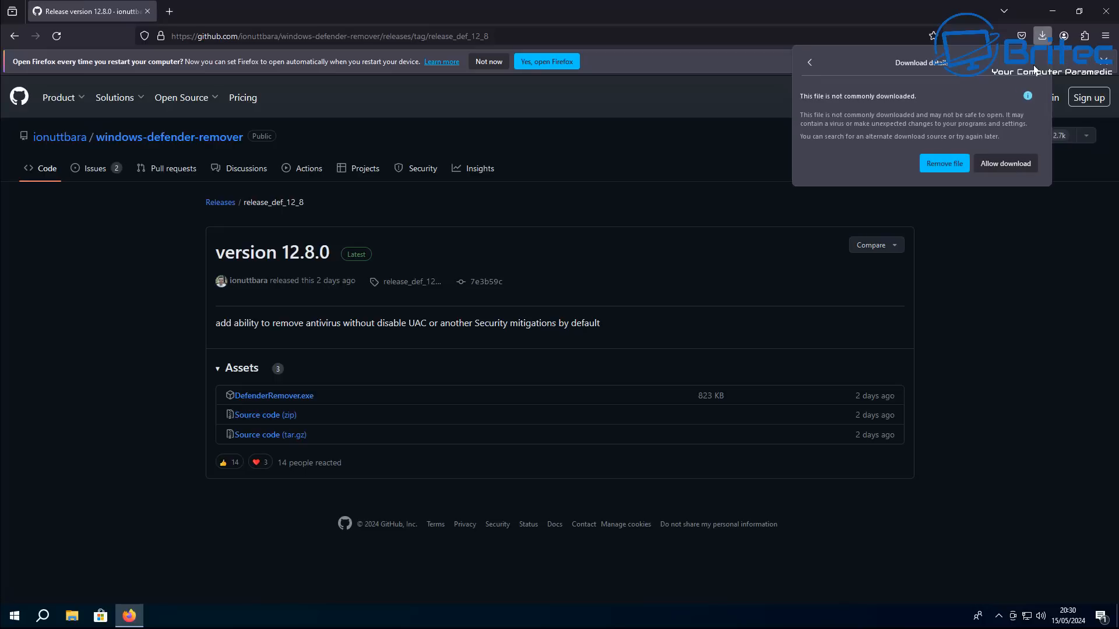
pyautogui.click(1005, 163)
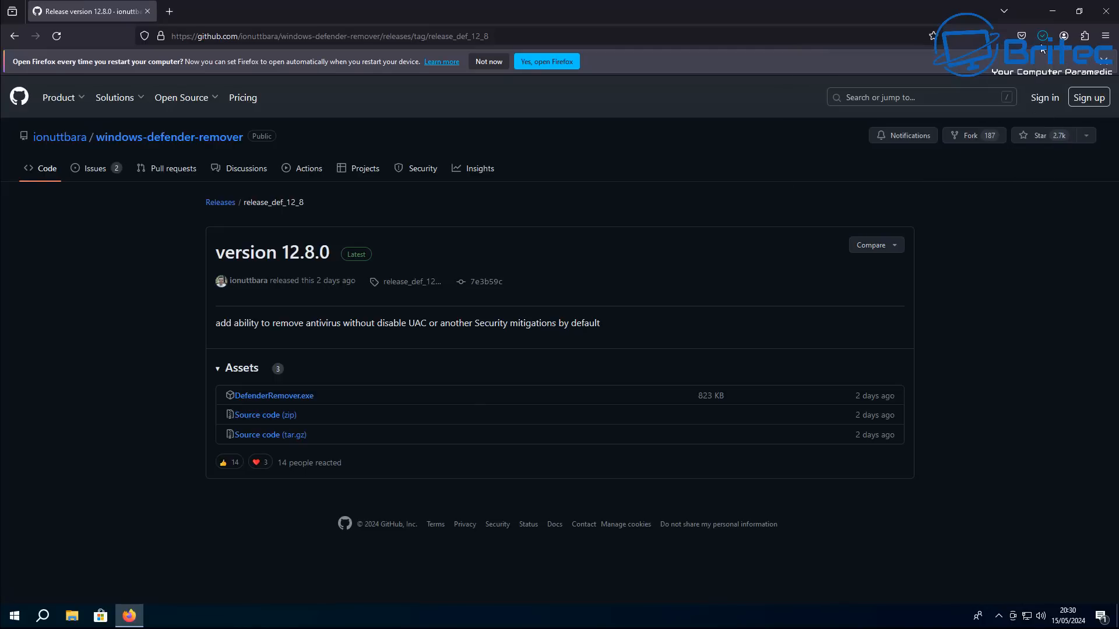
pyautogui.click(1104, 24)
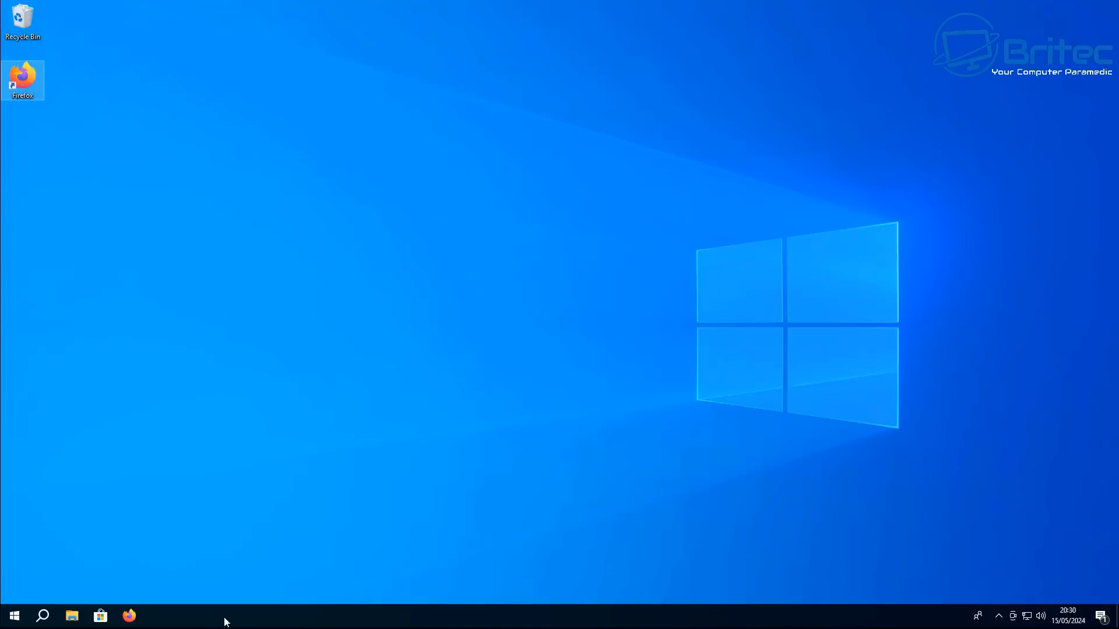
# Open the Downloads folder in File Explorer and run DefenderRemover, bypassing the SmartScreen warning
pyautogui.click(72, 616)
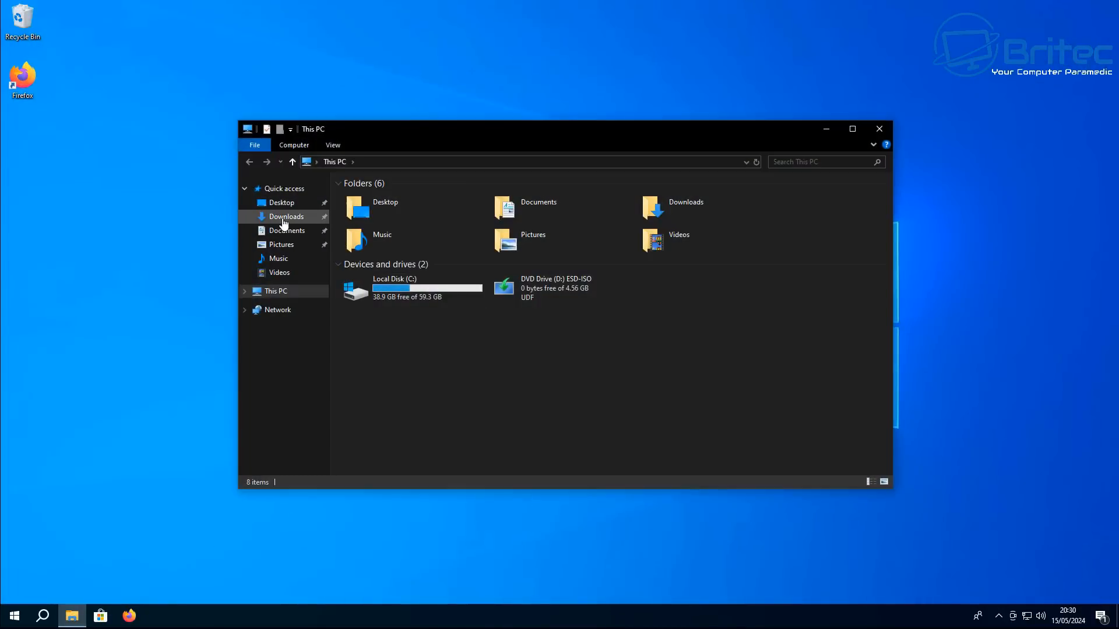
pyautogui.click(287, 217)
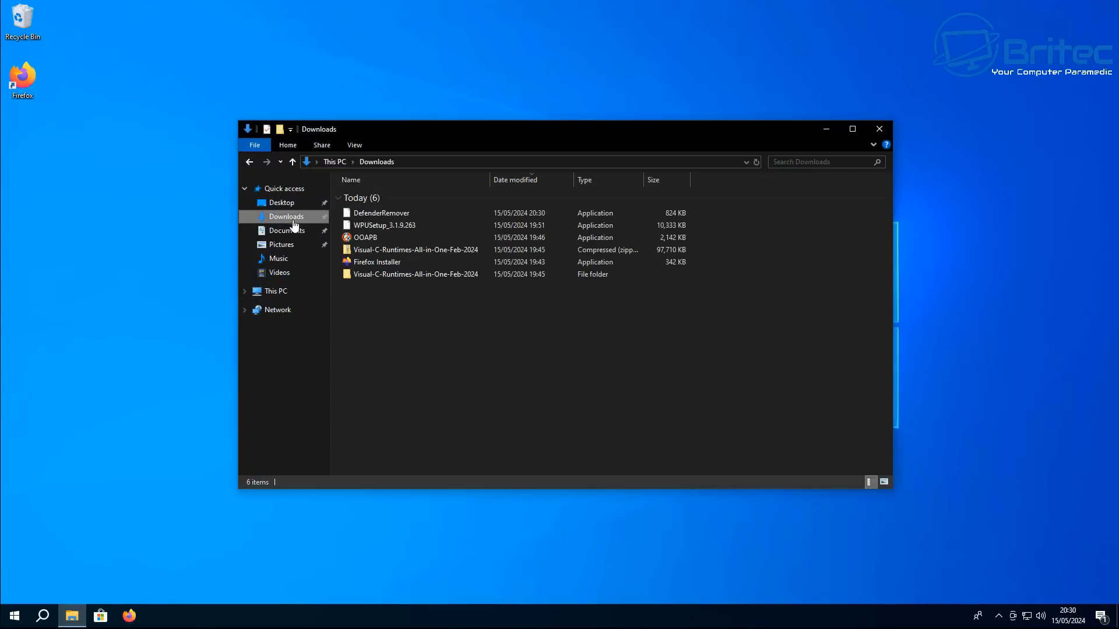
pyautogui.doubleClick(393, 214)
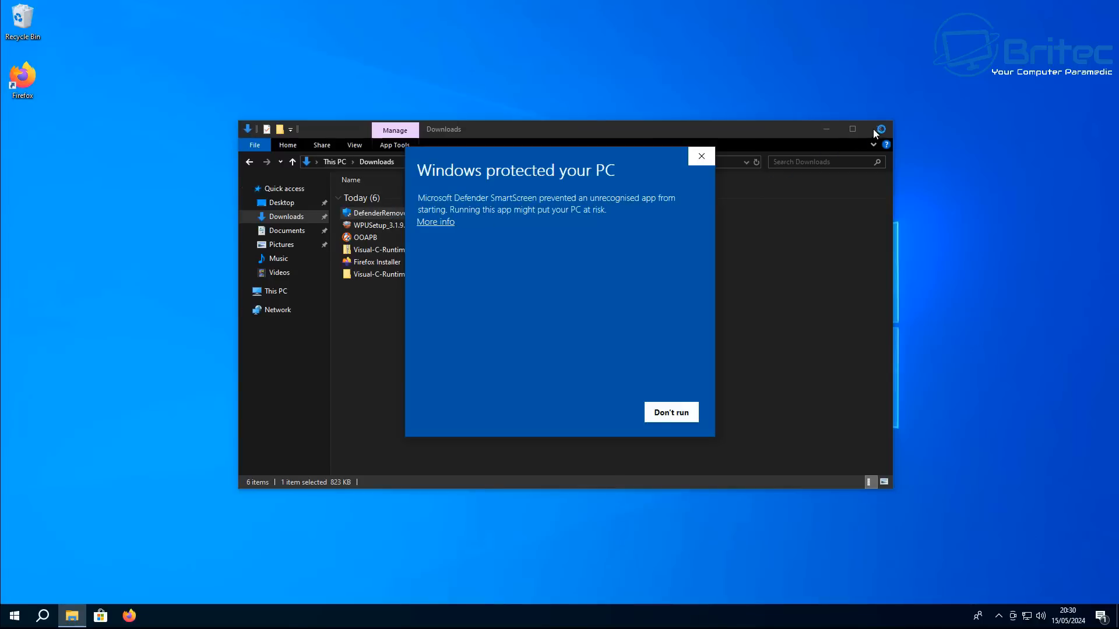
pyautogui.click(442, 223)
pyautogui.click(616, 431)
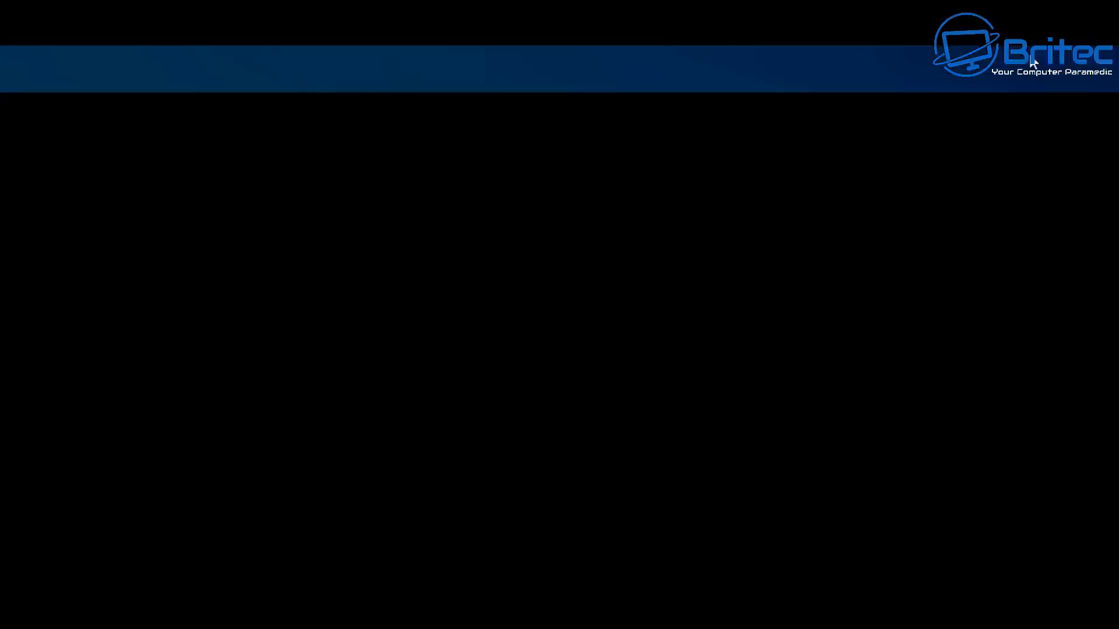
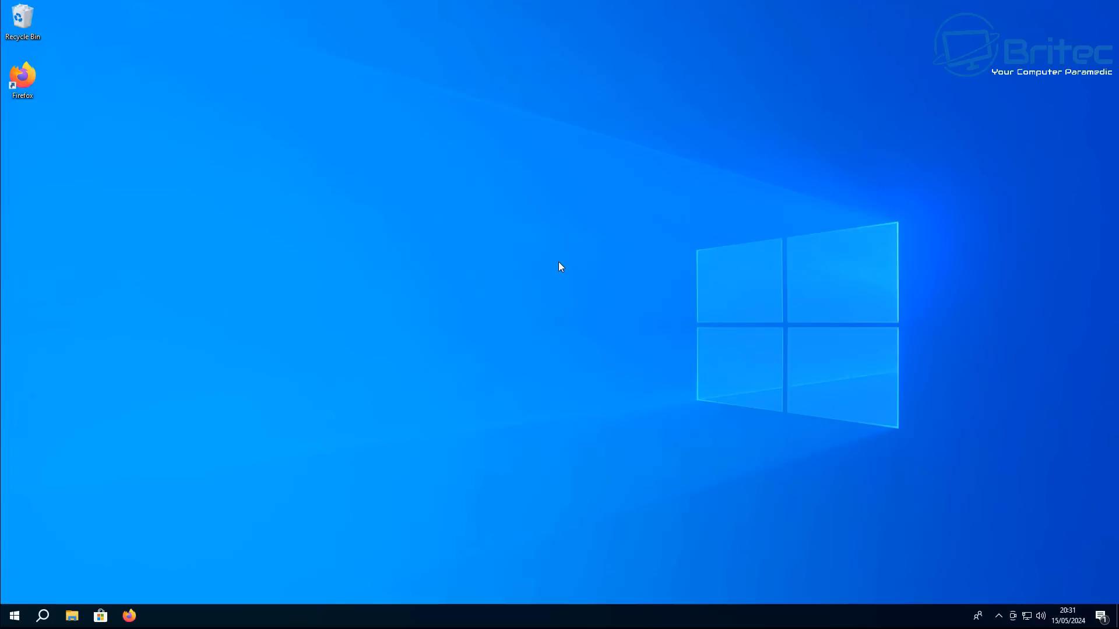
# Open Settings and review the Privacy pages such as Diagnostics & feedback, Location, Notifications and Messaging, plus System Storage
pyautogui.click(15, 616)
pyautogui.click(16, 564)
pyautogui.click(65, 251)
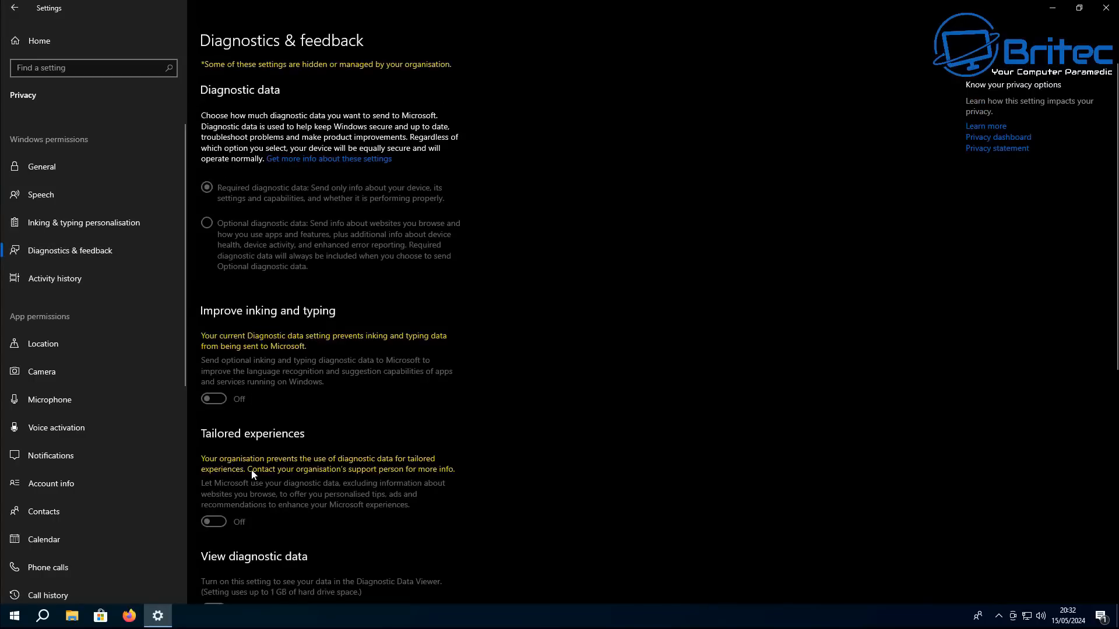
pyautogui.scroll(-5, 252, 475)
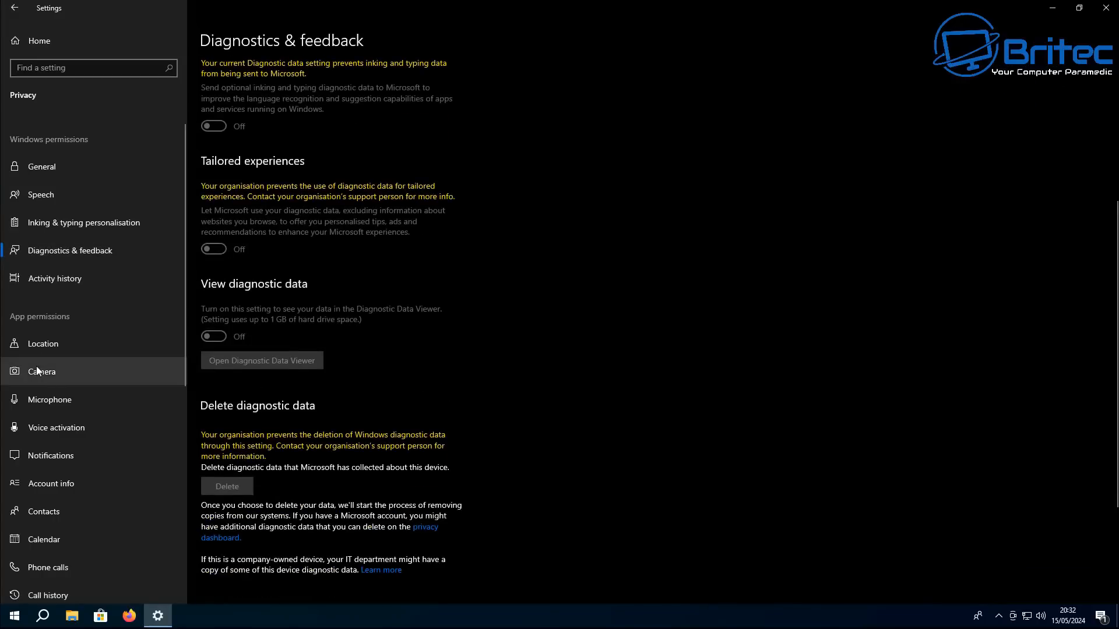
pyautogui.click(49, 345)
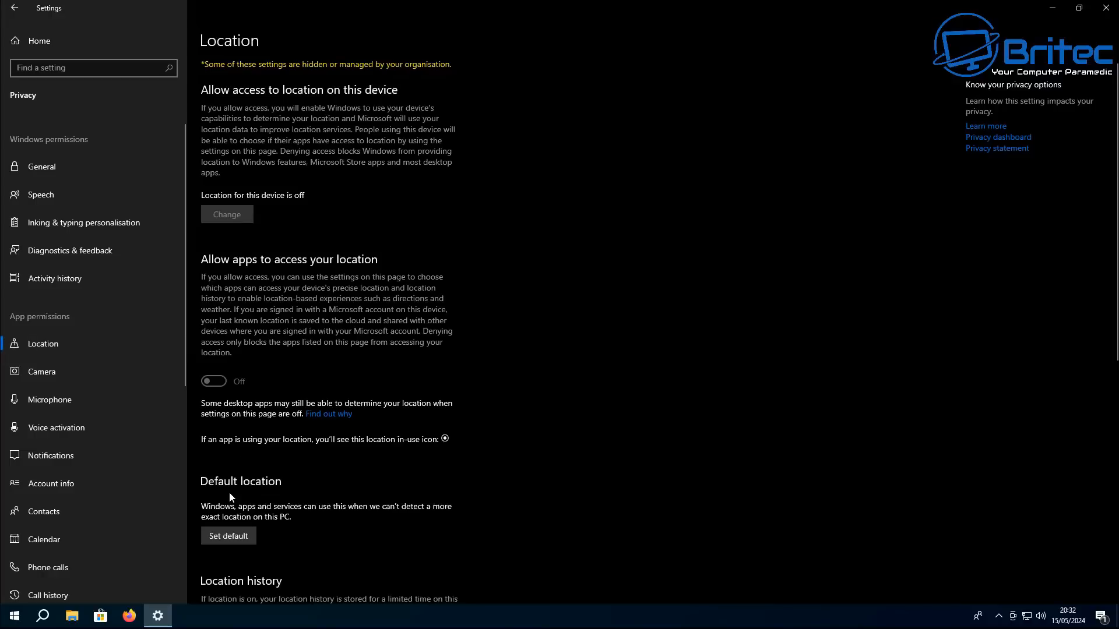
pyautogui.click(76, 458)
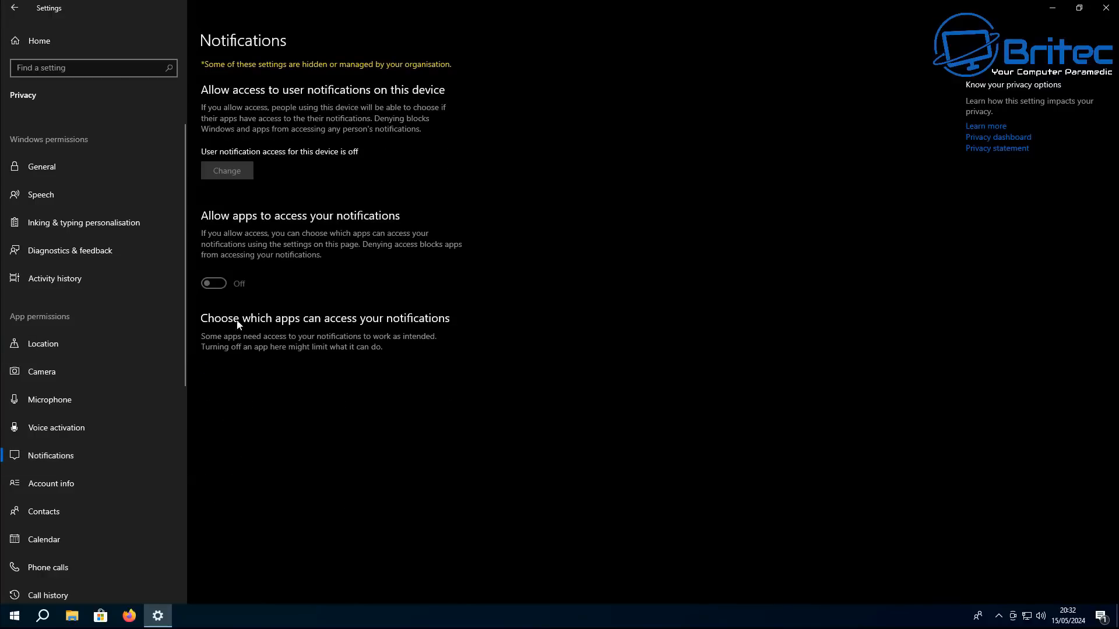
pyautogui.scroll(-5, 68, 490)
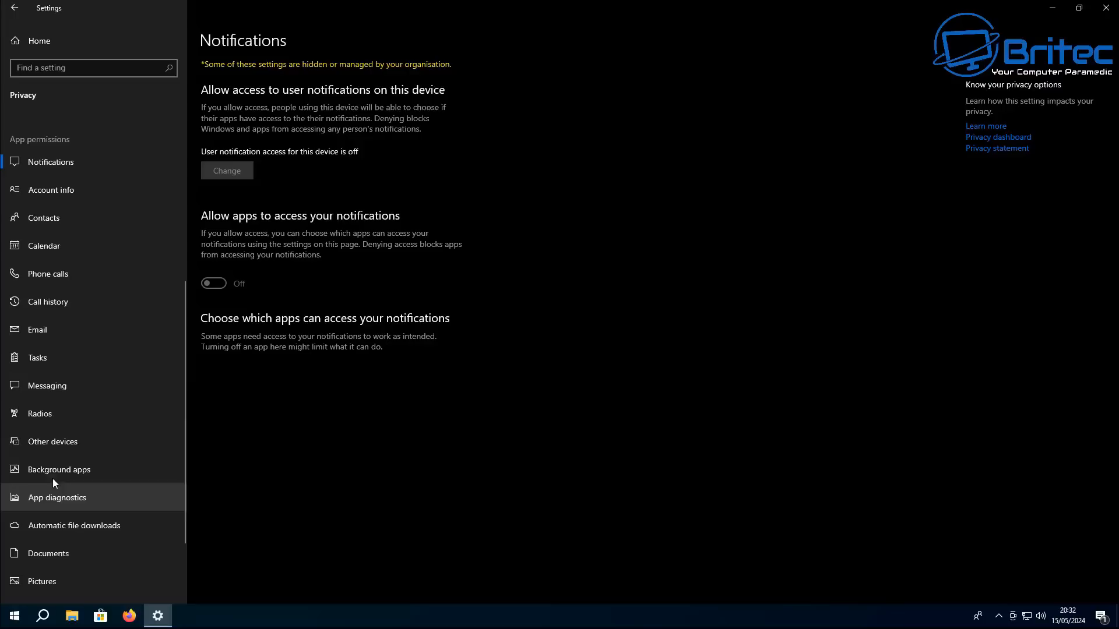
pyautogui.click(55, 393)
pyautogui.scroll(5, 91, 382)
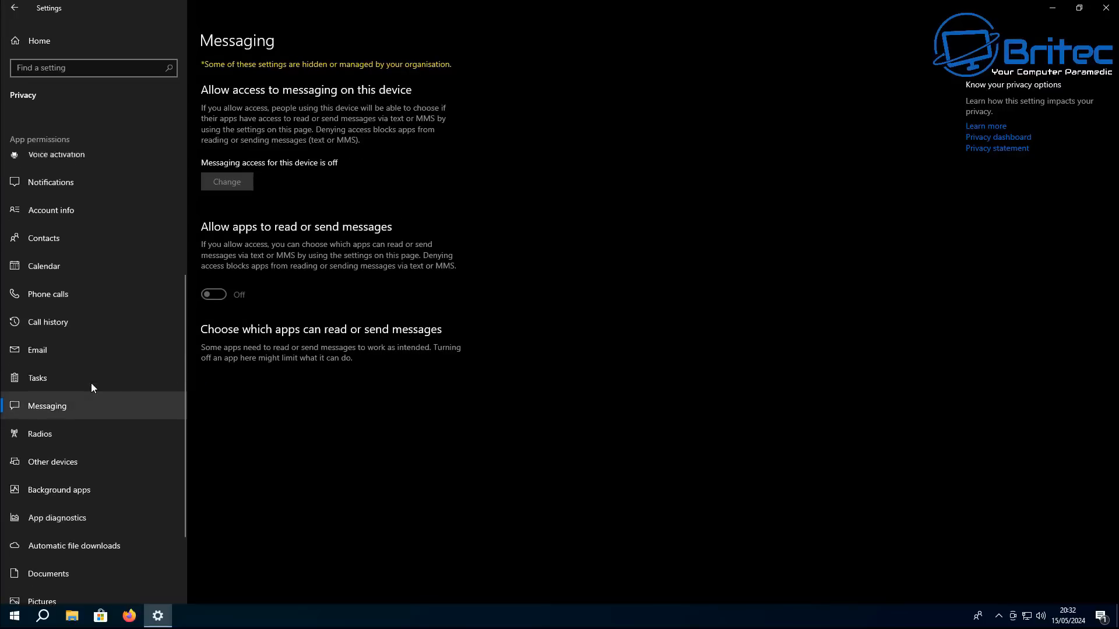
pyautogui.scroll(-1, 105, 351)
pyautogui.scroll(2, 105, 351)
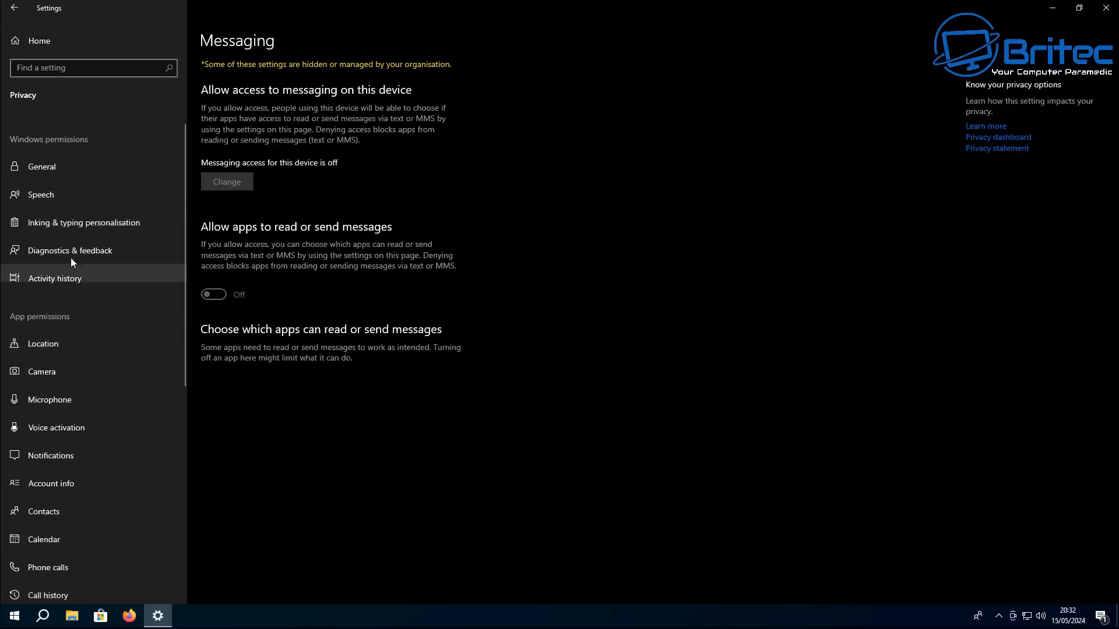
pyautogui.click(15, 8)
pyautogui.click(237, 188)
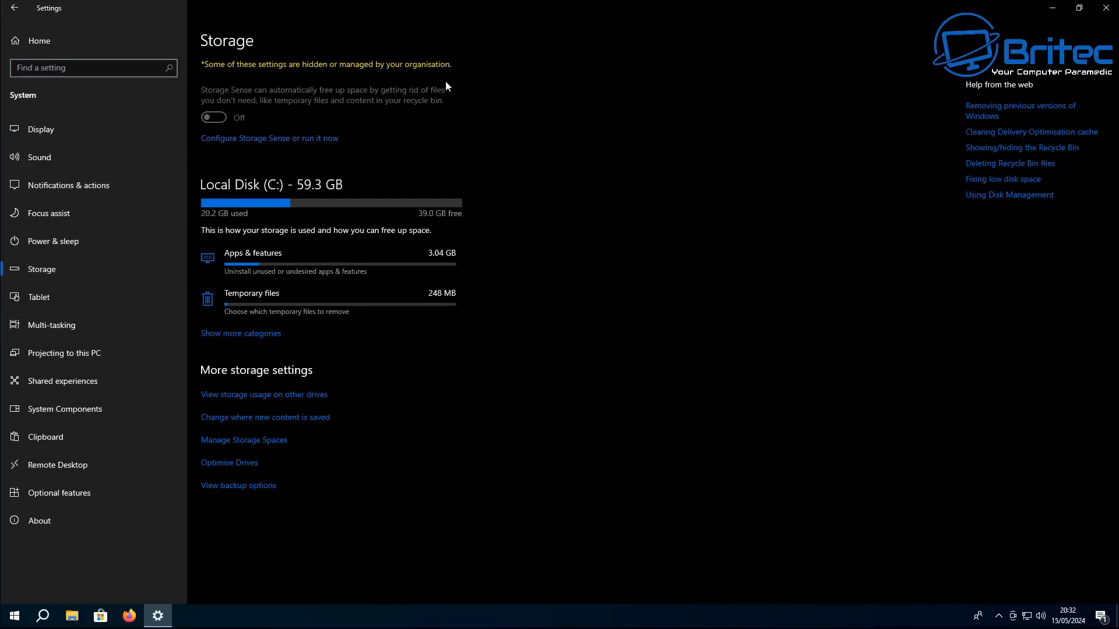
pyautogui.click(1112, 10)
# Go to Update & Security and check for Windows updates
pyautogui.click(33, 41)
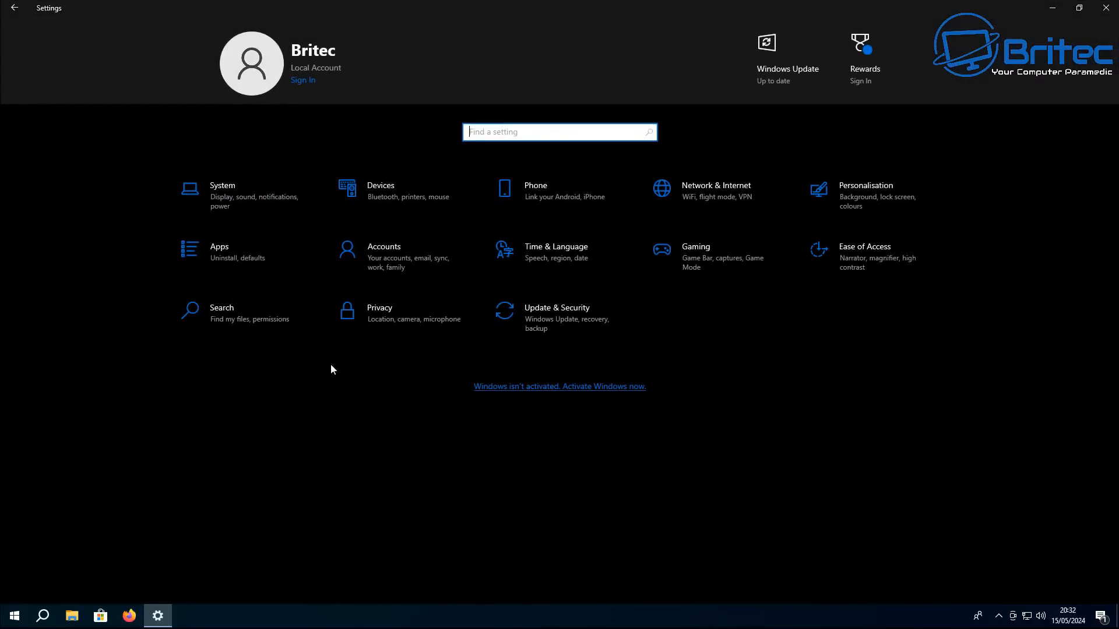
pyautogui.click(543, 318)
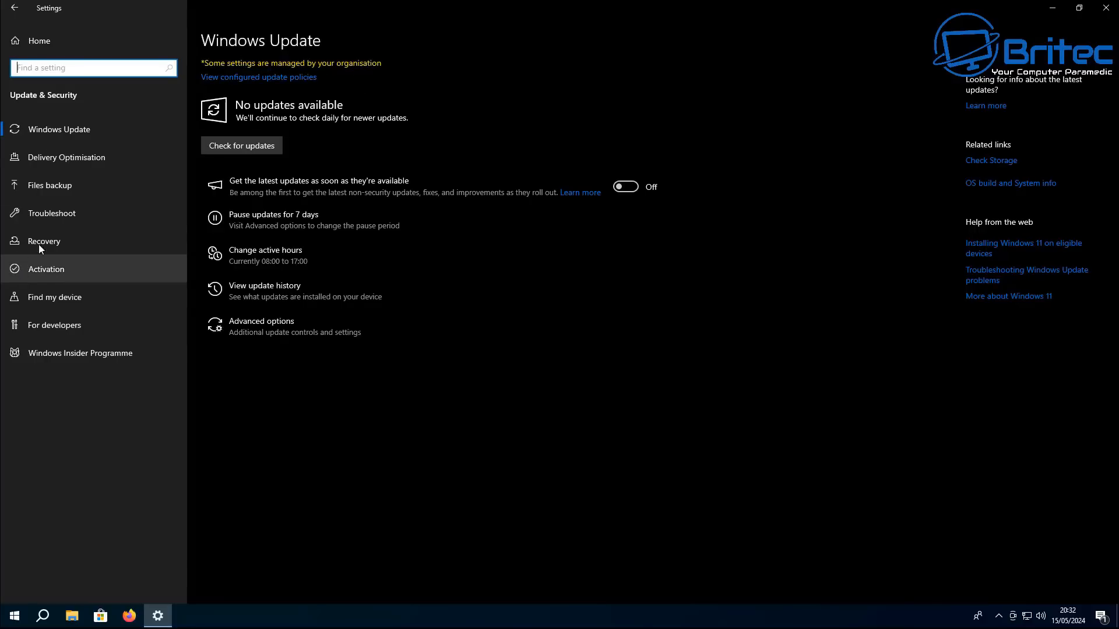
pyautogui.click(237, 149)
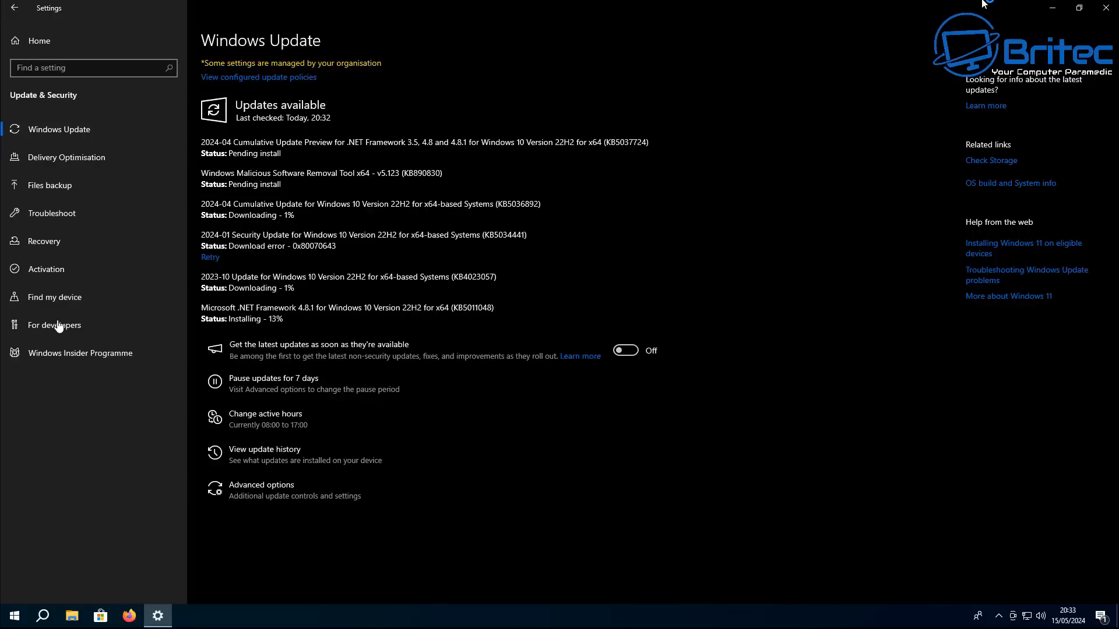
# View the Find my device page, then close Settings
pyautogui.click(60, 297)
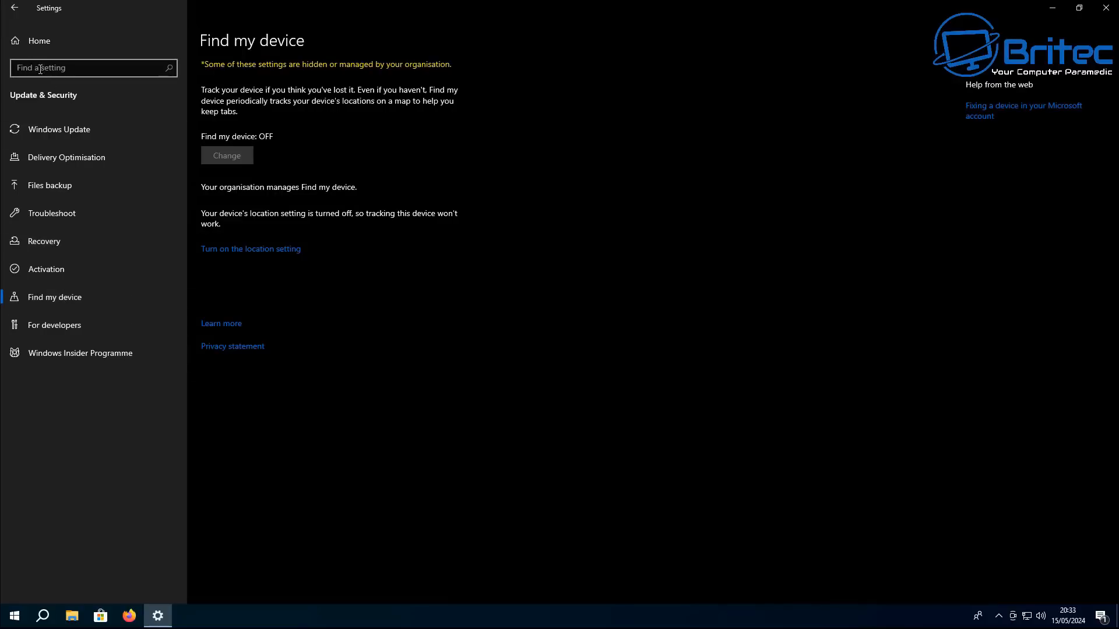
pyautogui.click(33, 40)
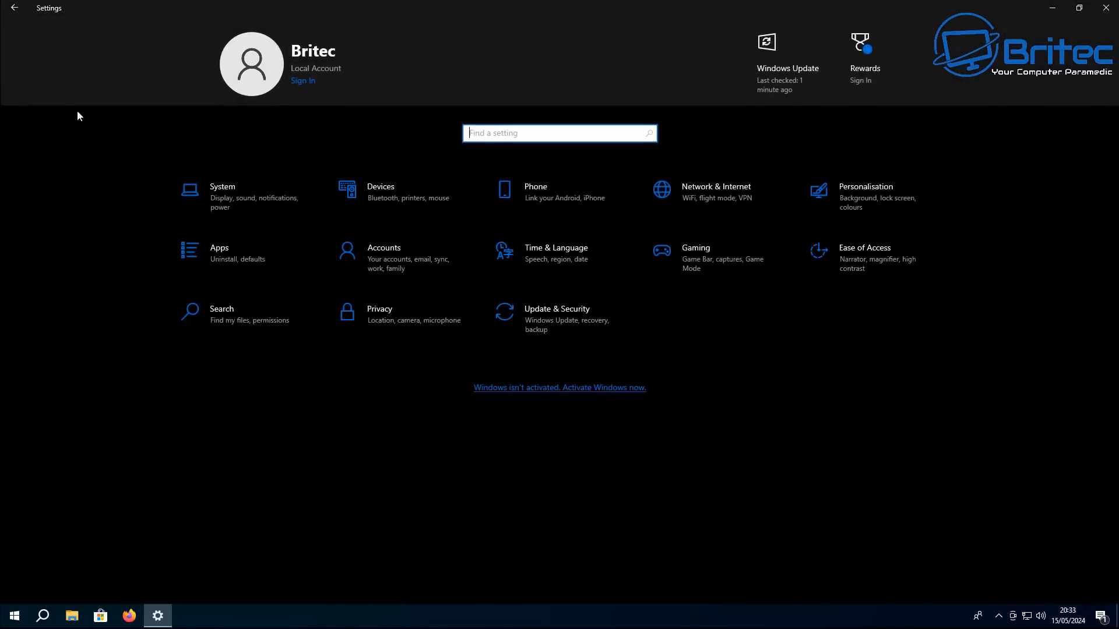
pyautogui.click(1113, 6)
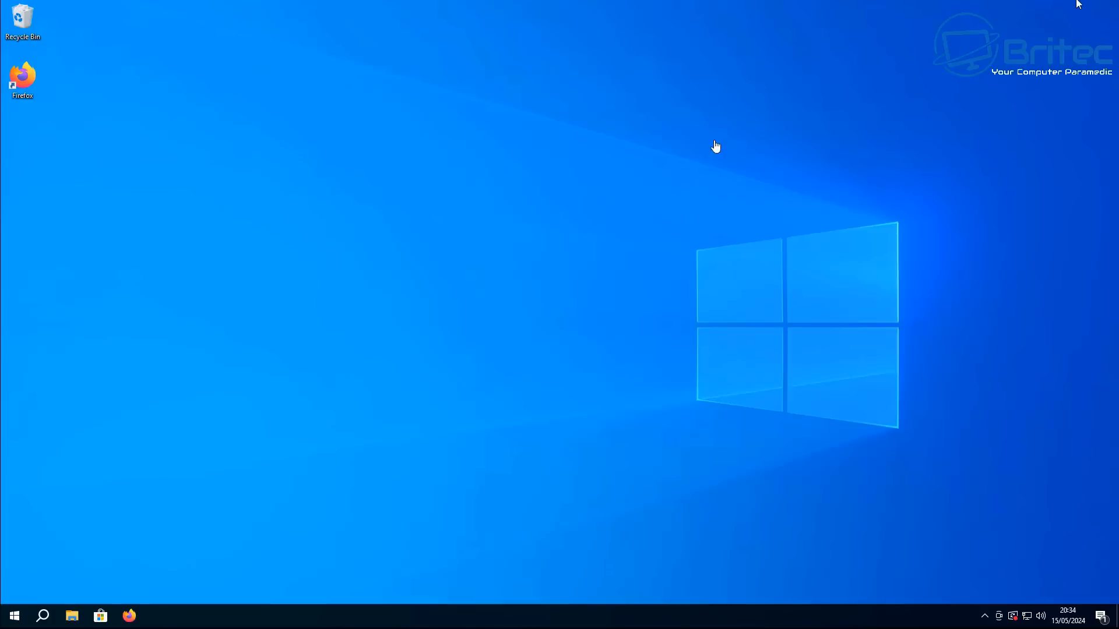
# Uninstall the Spotify Music app from its Start menu tile
pyautogui.click(16, 619)
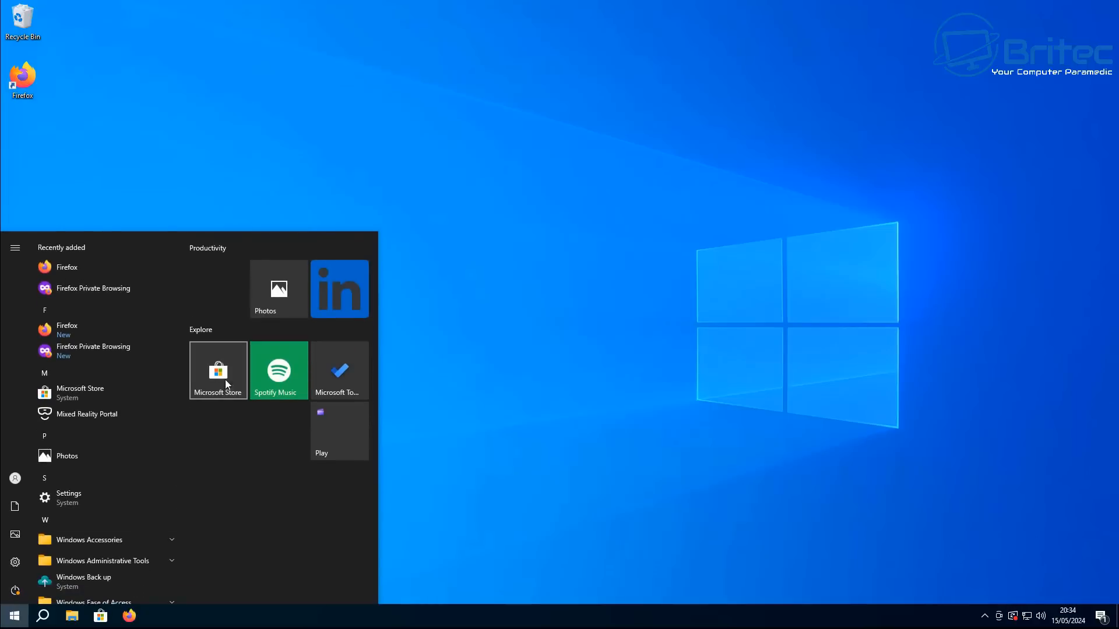
pyautogui.rightClick(292, 362)
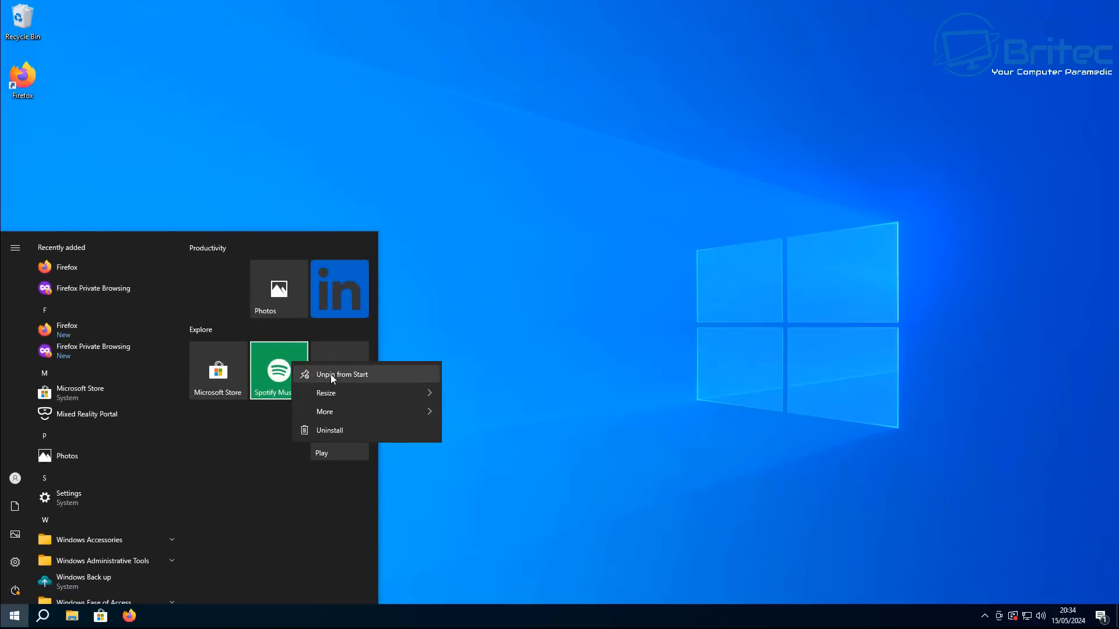
pyautogui.click(324, 432)
pyautogui.click(324, 324)
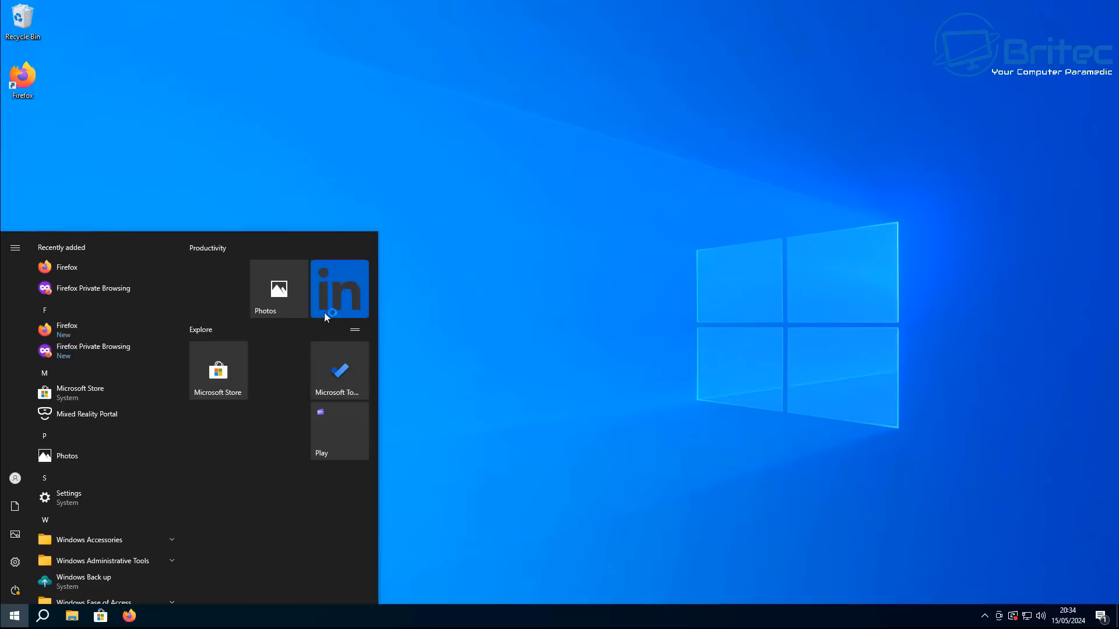
# Uninstall the LinkedIn app from its Start menu tile
pyautogui.rightClick(330, 293)
pyautogui.click(362, 362)
pyautogui.click(385, 241)
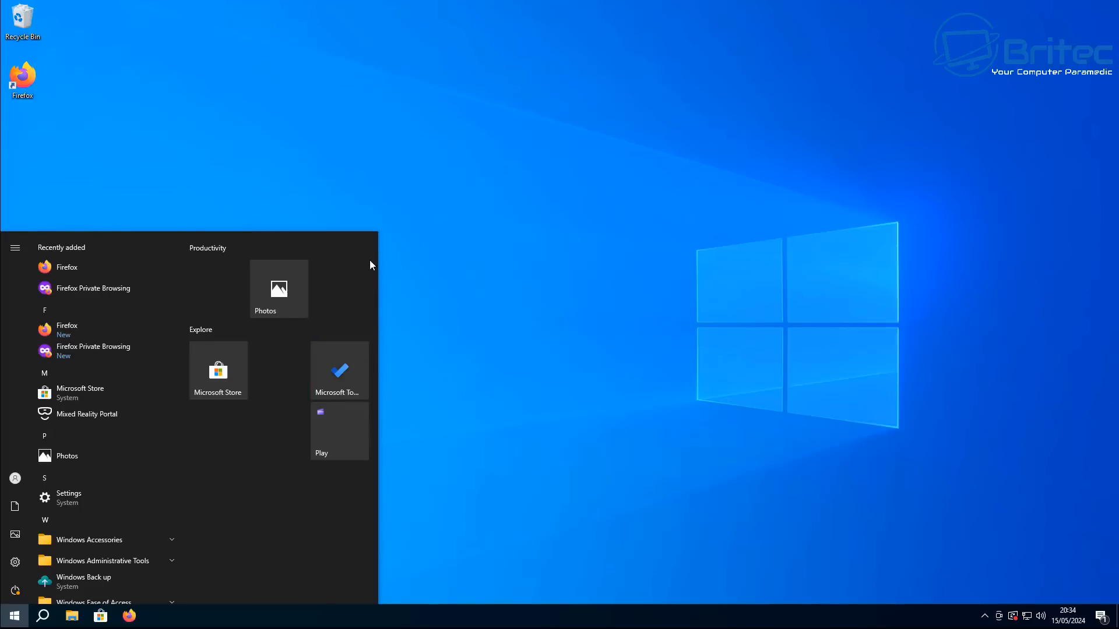
# Uninstall the Microsoft To Do app from its Start menu tile
pyautogui.rightClick(336, 373)
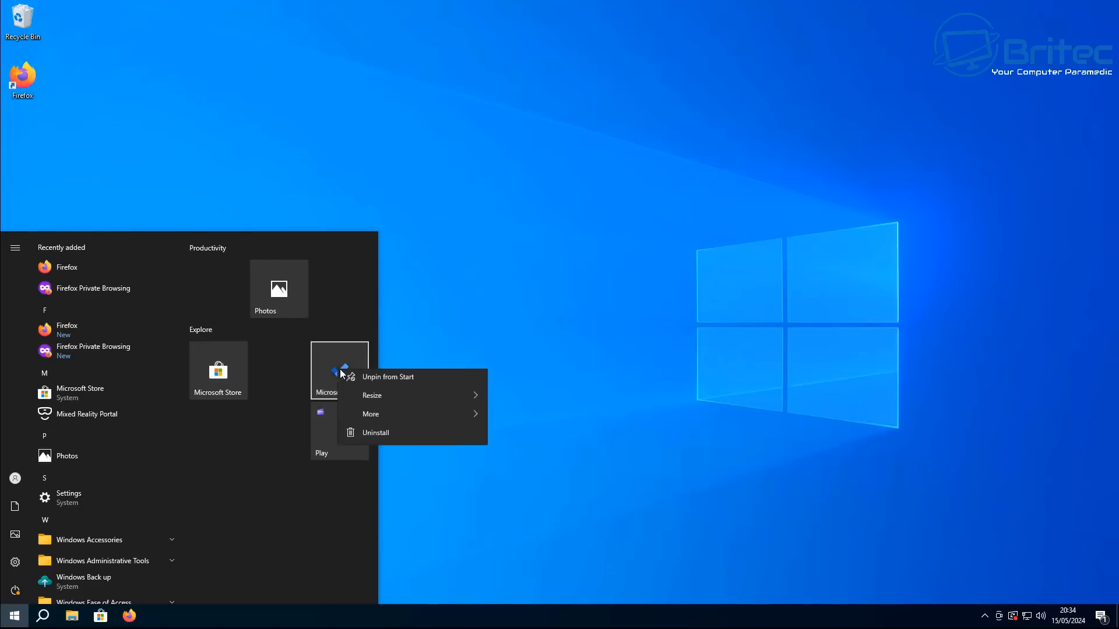
pyautogui.click(384, 435)
pyautogui.click(385, 323)
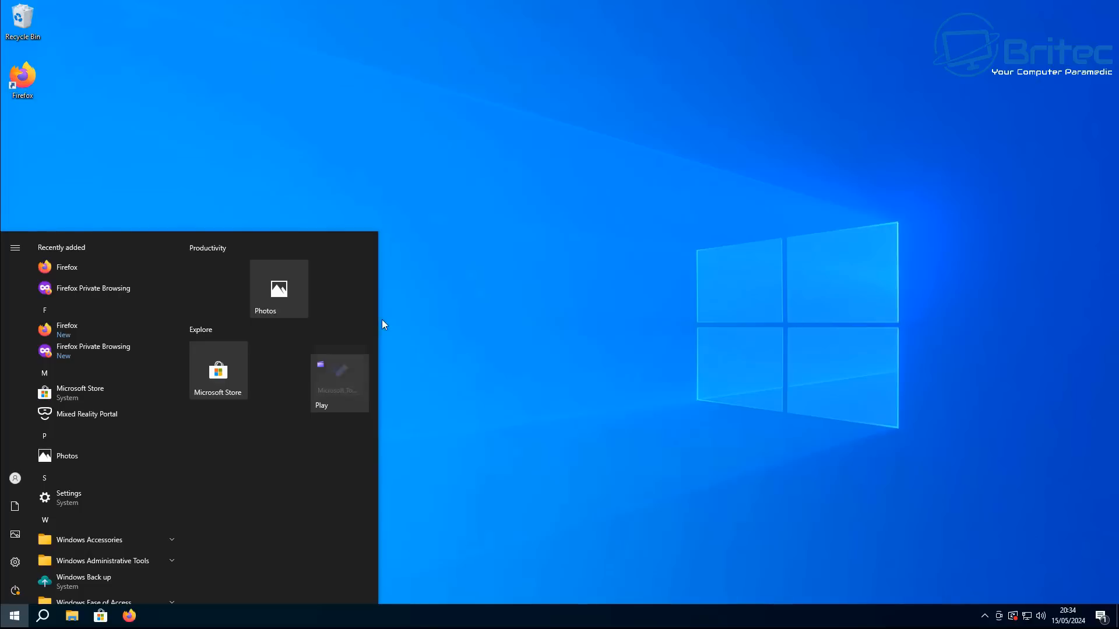
# Unpin the Play folder from Start and move the Microsoft Store tile into the Productivity group
pyautogui.rightClick(352, 367)
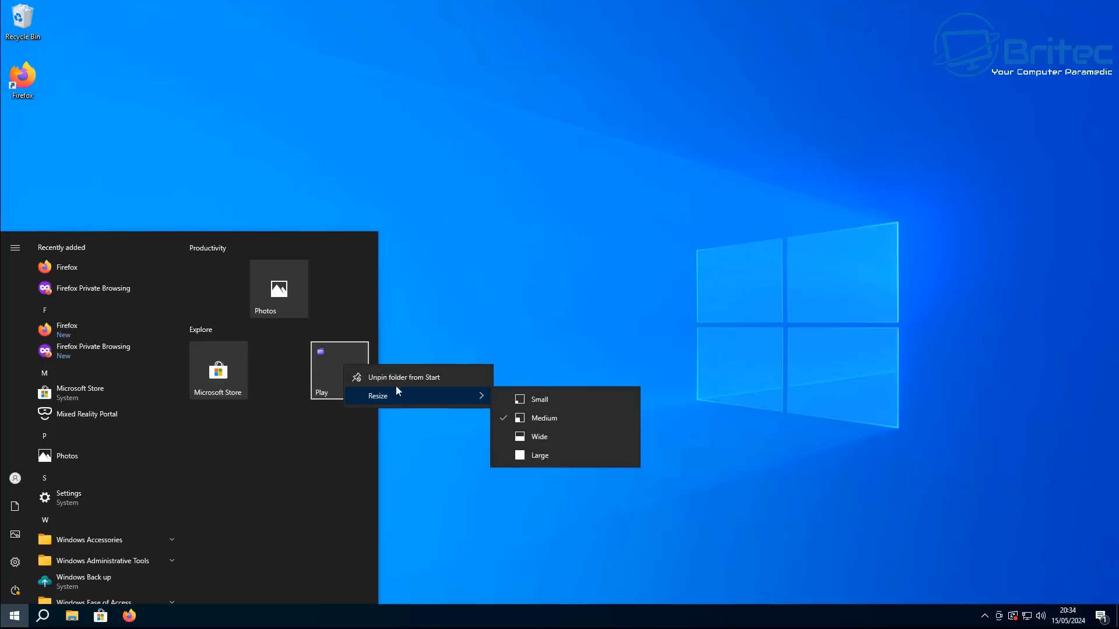
pyautogui.click(418, 376)
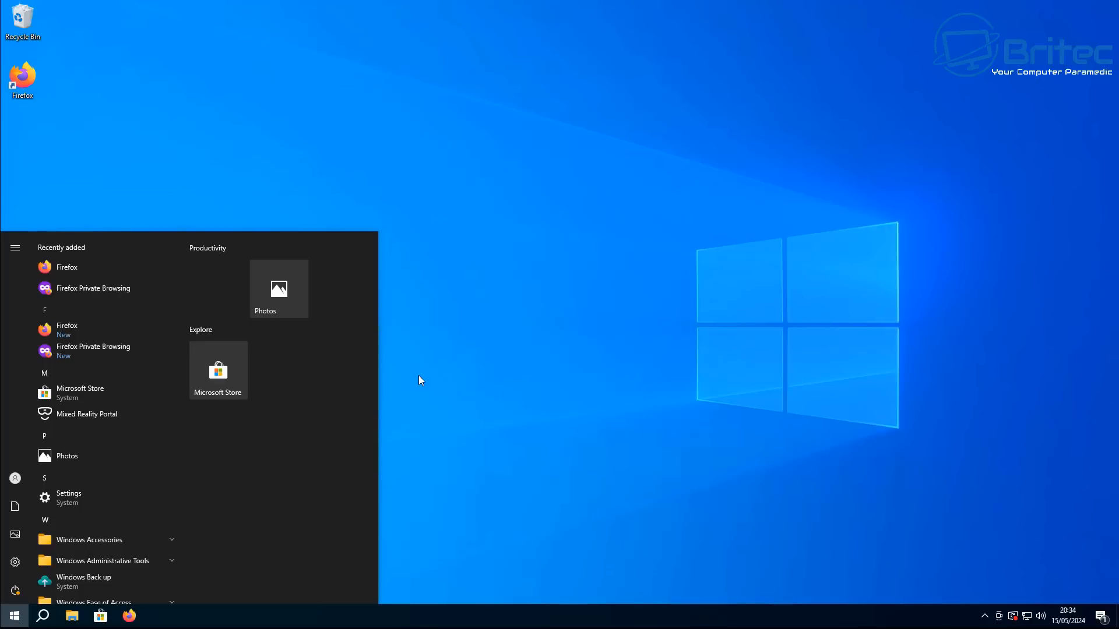
pyautogui.moveTo(220, 375); pyautogui.dragTo(212, 295)
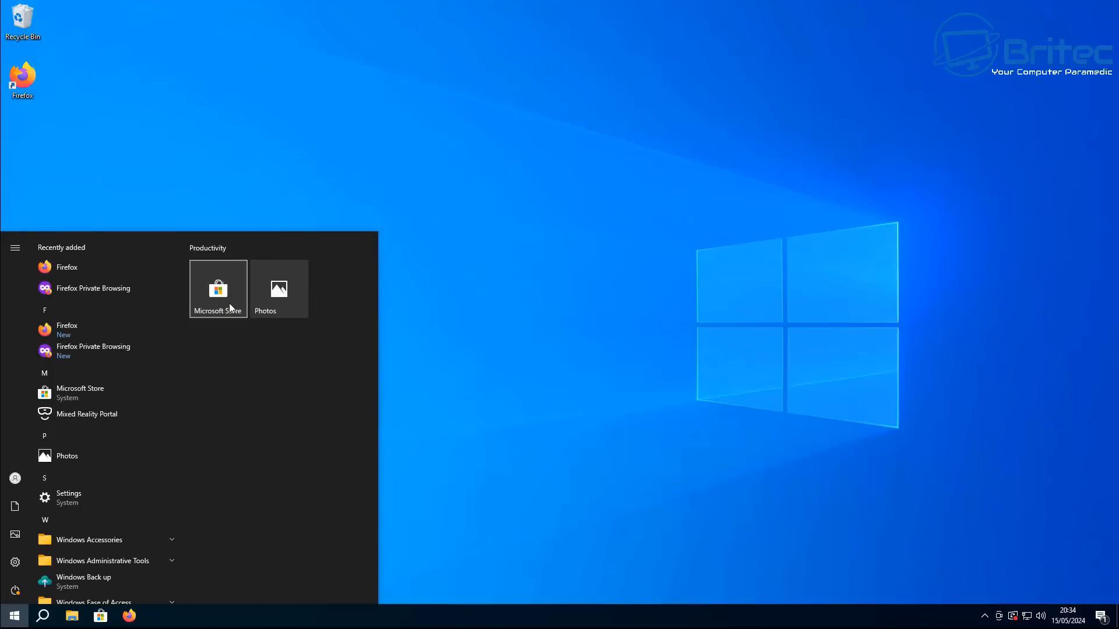
pyautogui.rightClick(83, 393)
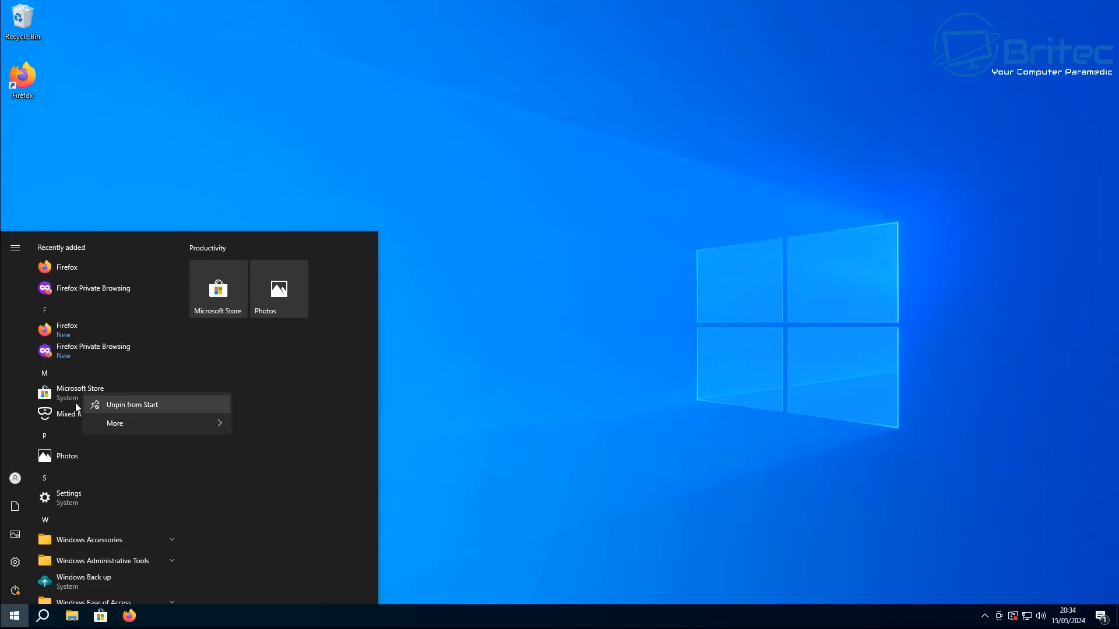
pyautogui.click(362, 374)
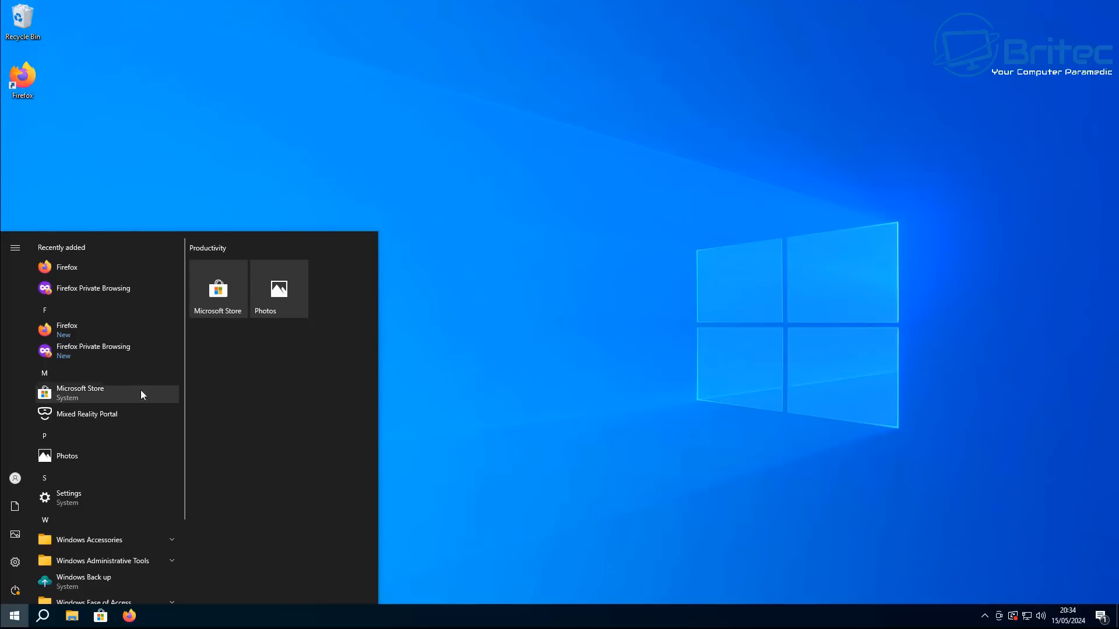
pyautogui.click(962, 75)
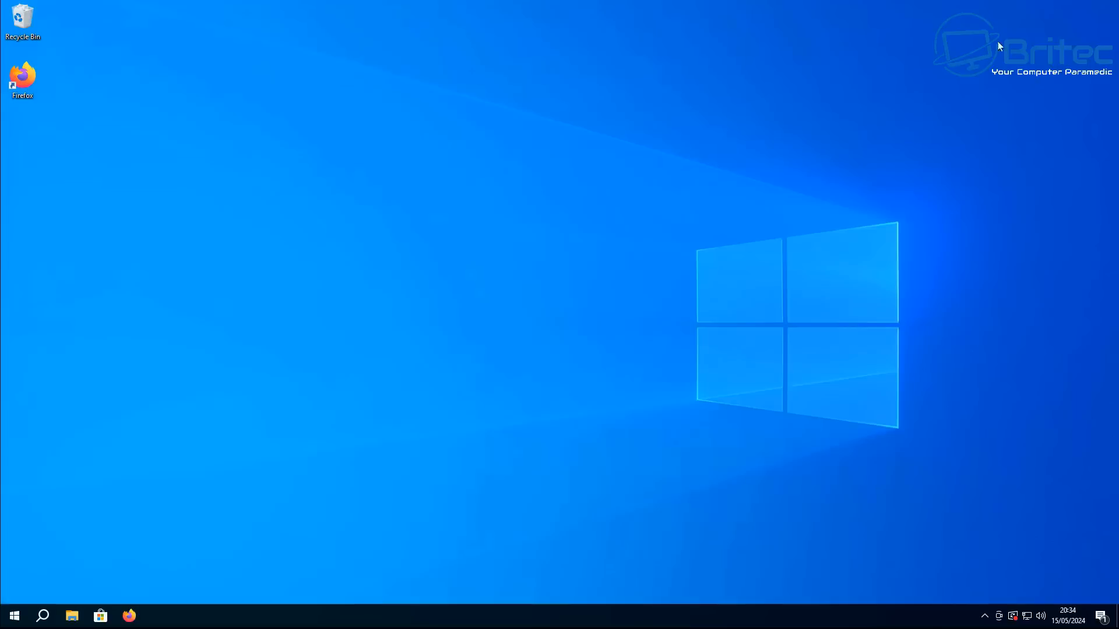
# In an admin PowerShell, run Get-AppxPackage *Microsoft.WindowsStore* | Remove-AppxPackage to remove the Microsoft Store, then close it
pyautogui.rightClick(16, 613)
pyautogui.click(94, 458)
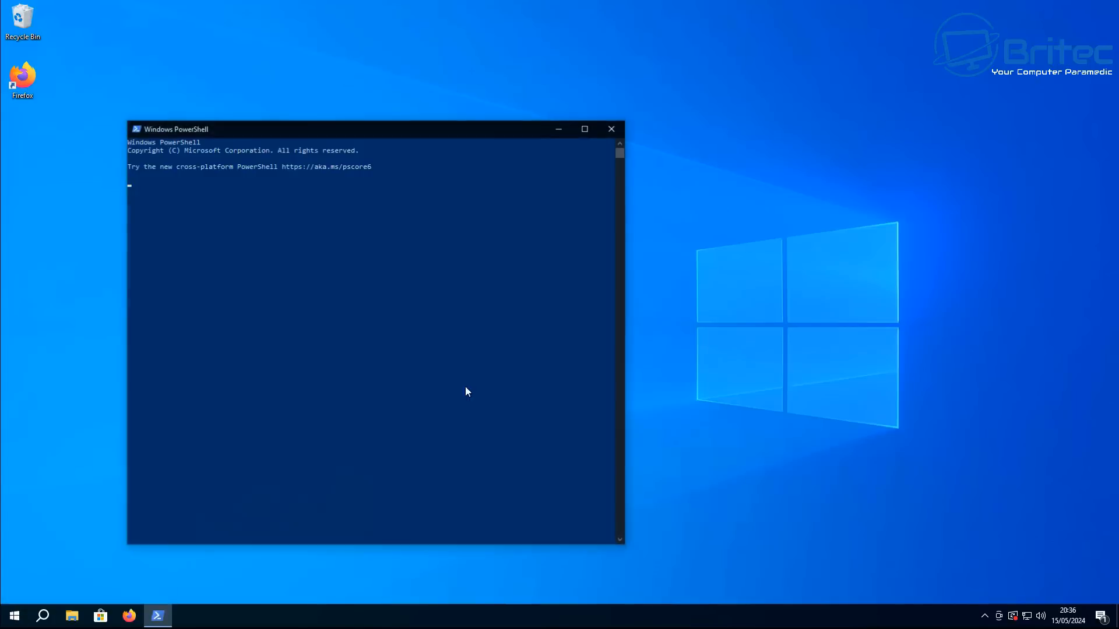
pyautogui.click(585, 128)
pyautogui.rightClick(272, 140)
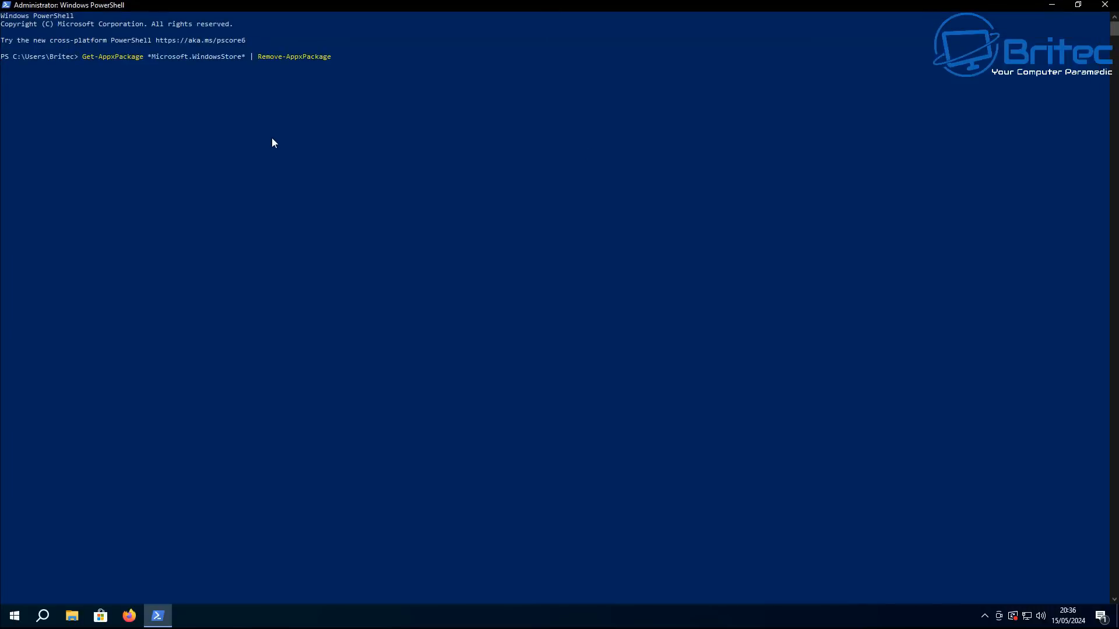
pyautogui.press('Return')
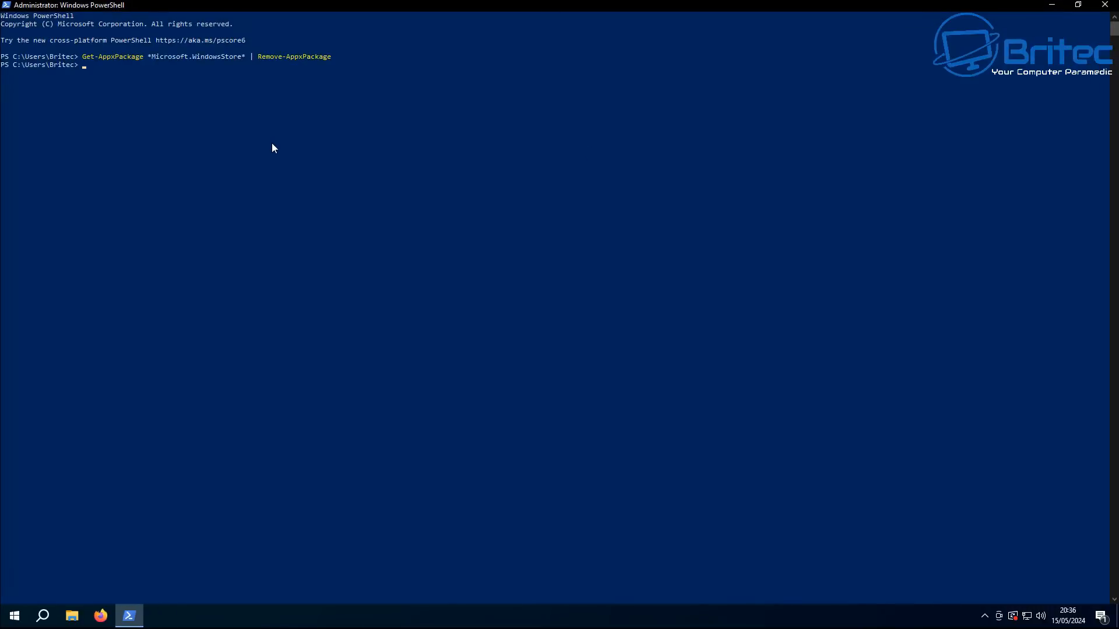
pyautogui.click(1103, 6)
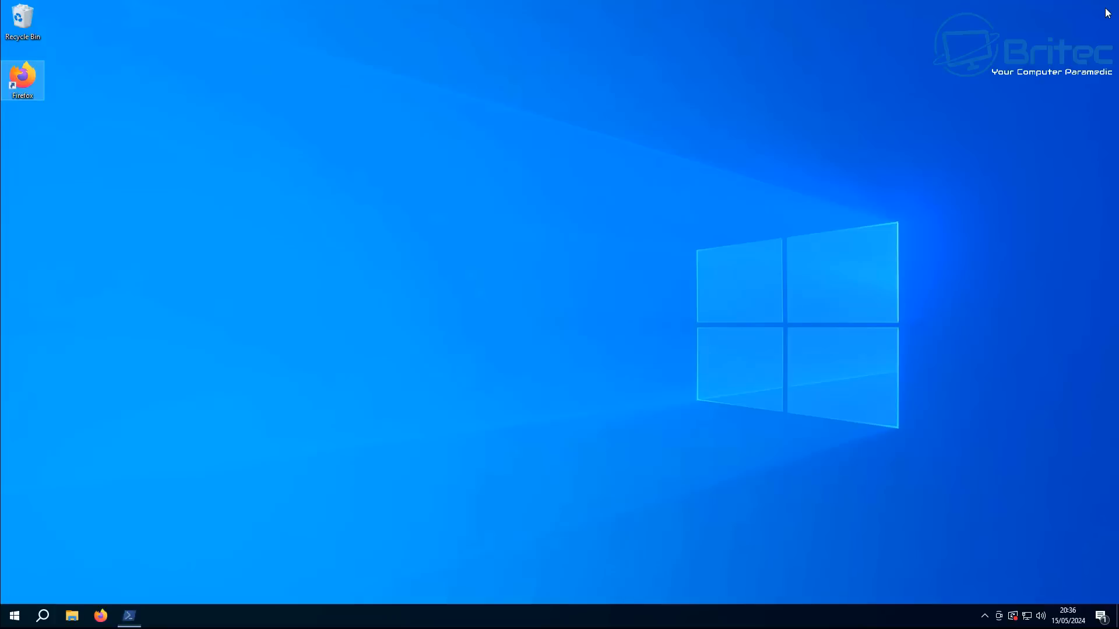
# Move the Photos tile to the first position of the Productivity group in Start
pyautogui.click(13, 616)
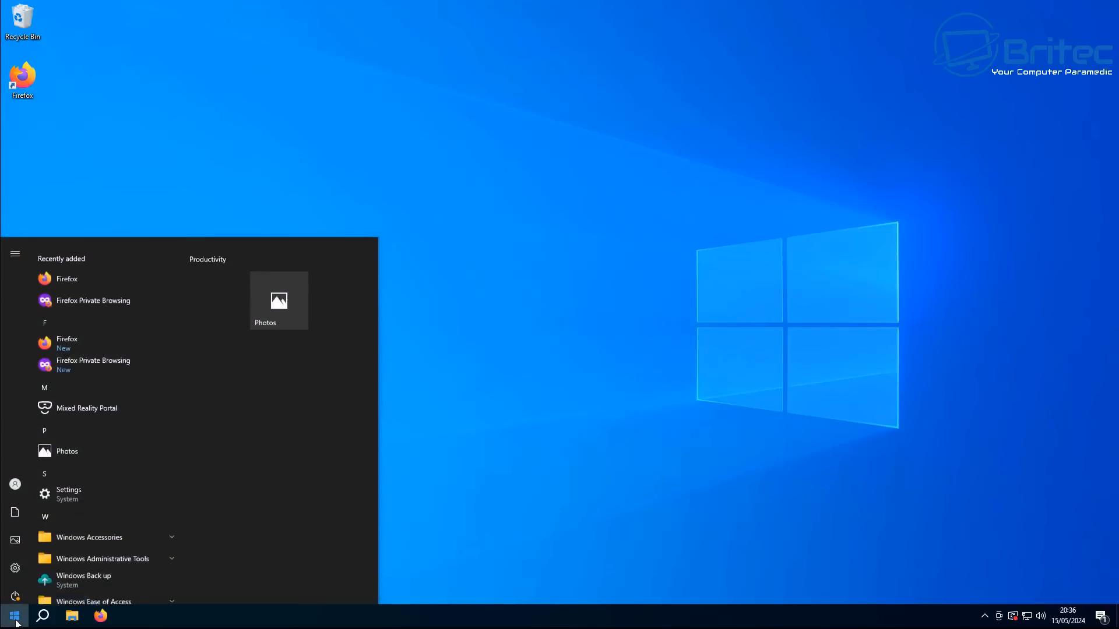
pyautogui.moveTo(289, 295); pyautogui.dragTo(229, 295)
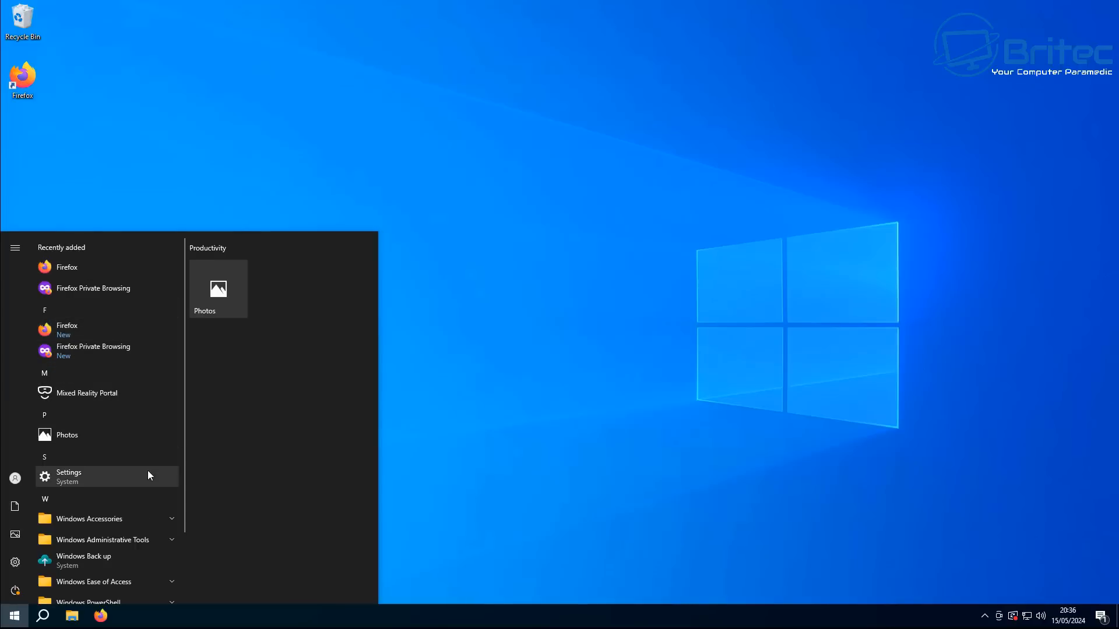
pyautogui.scroll(-2, 139, 477)
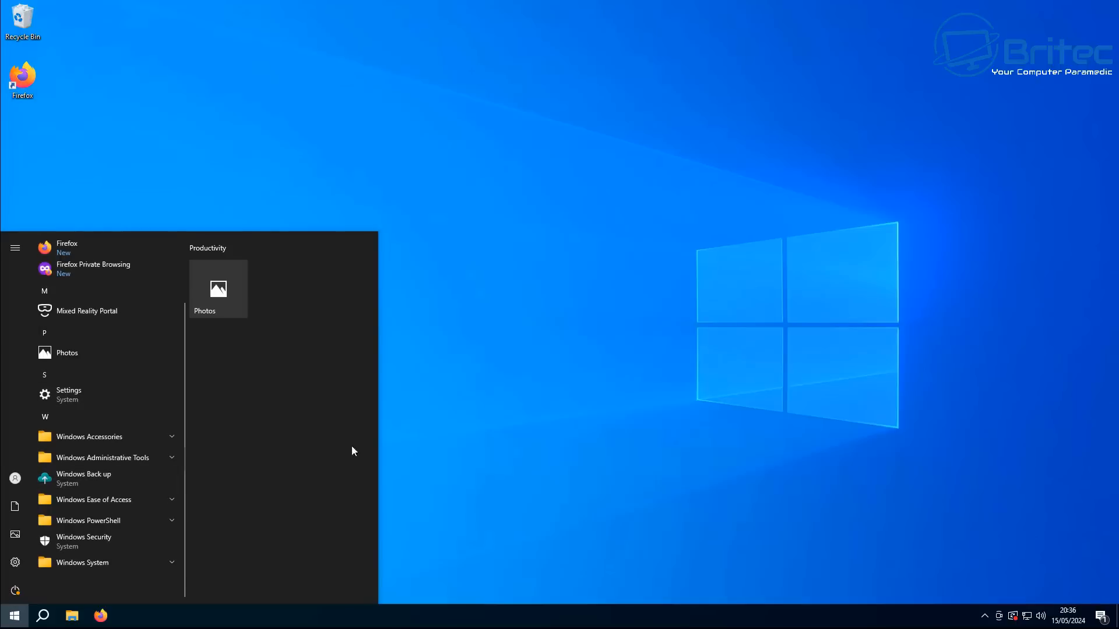
pyautogui.click(873, 146)
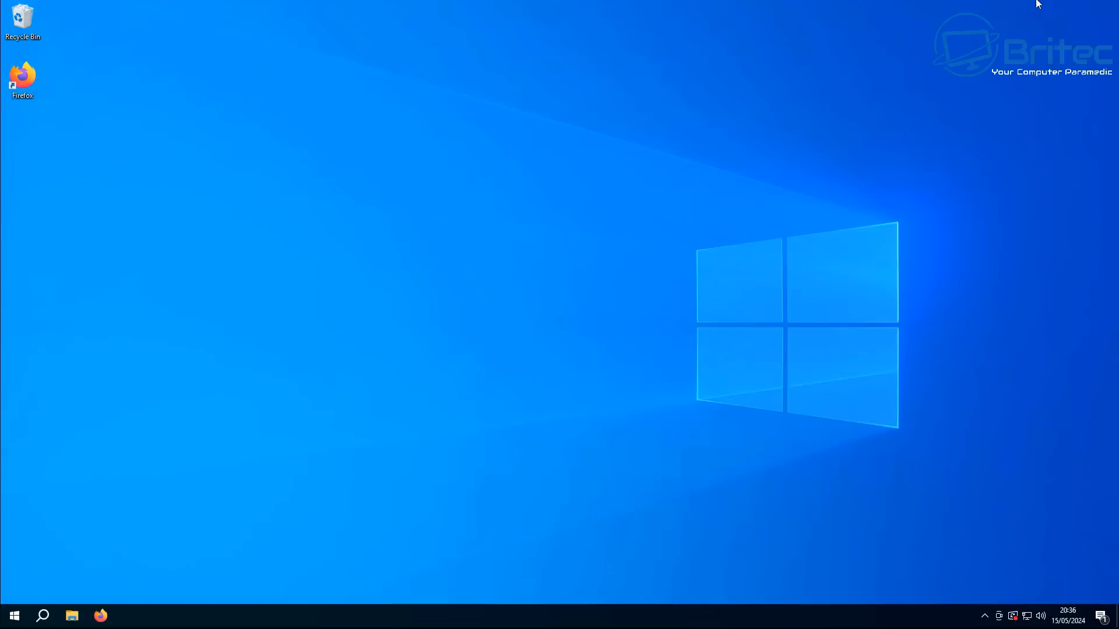
# Empty the Recycle Bin
pyautogui.click(18, 623)
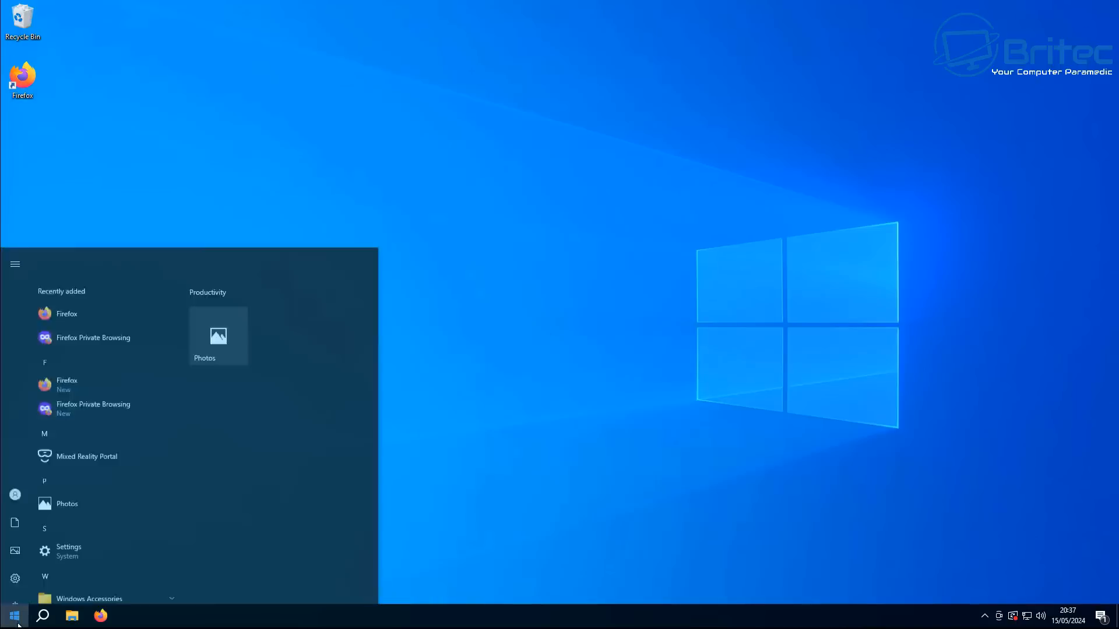
pyautogui.click(588, 444)
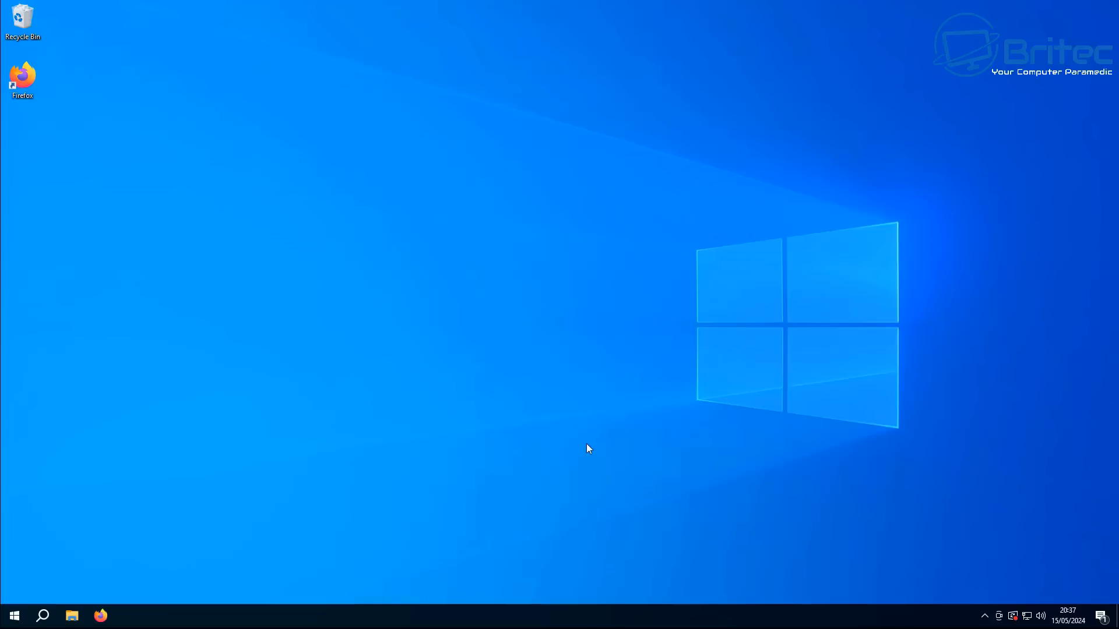
pyautogui.rightClick(19, 10)
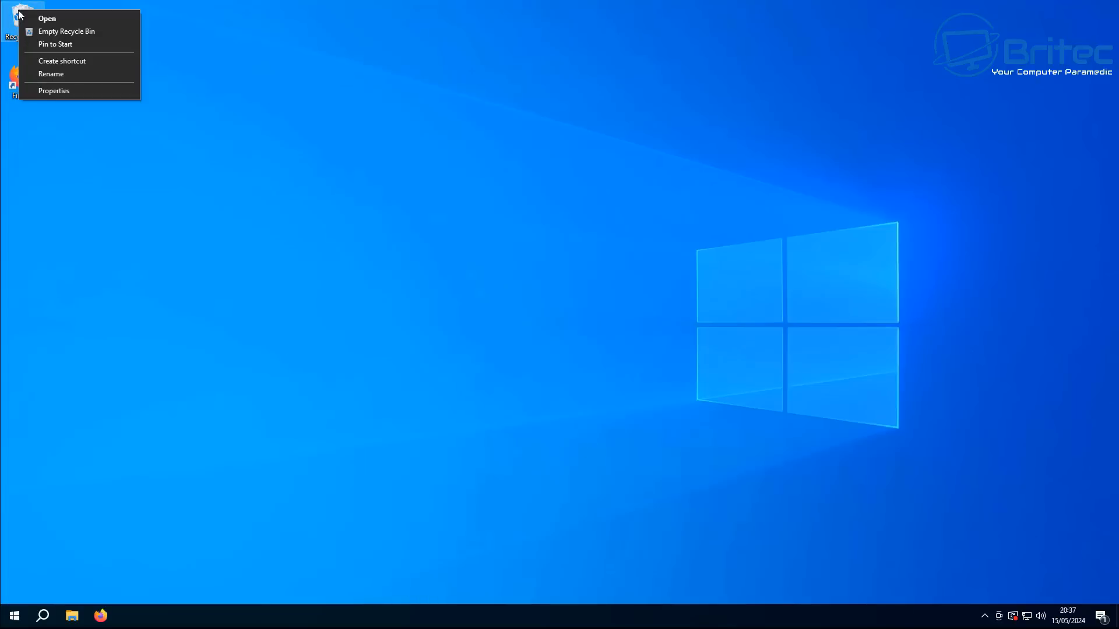
pyautogui.click(65, 31)
pyautogui.click(607, 317)
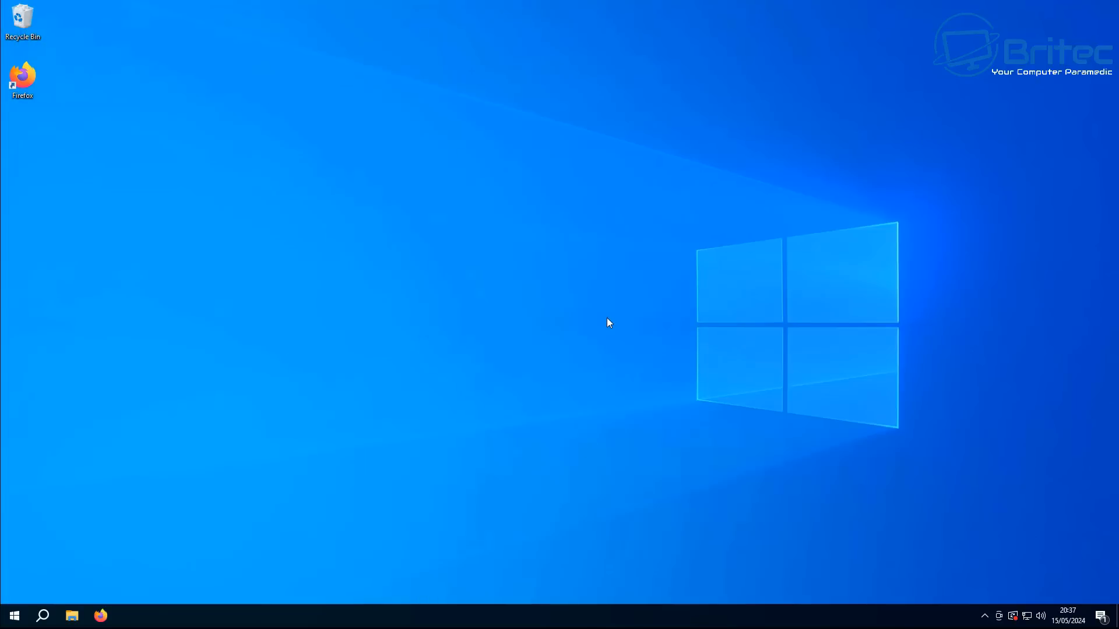
# In Firefox settings, set Enhanced Tracking Protection to Strict and enable sending websites a Do Not Track request
pyautogui.click(100, 616)
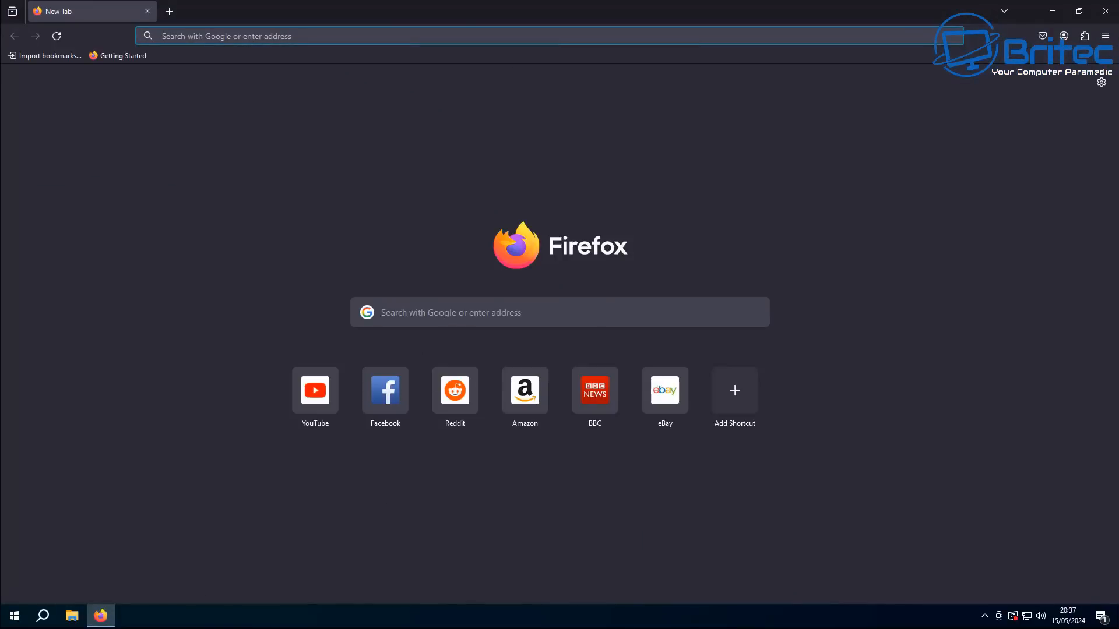
pyautogui.click(1106, 35)
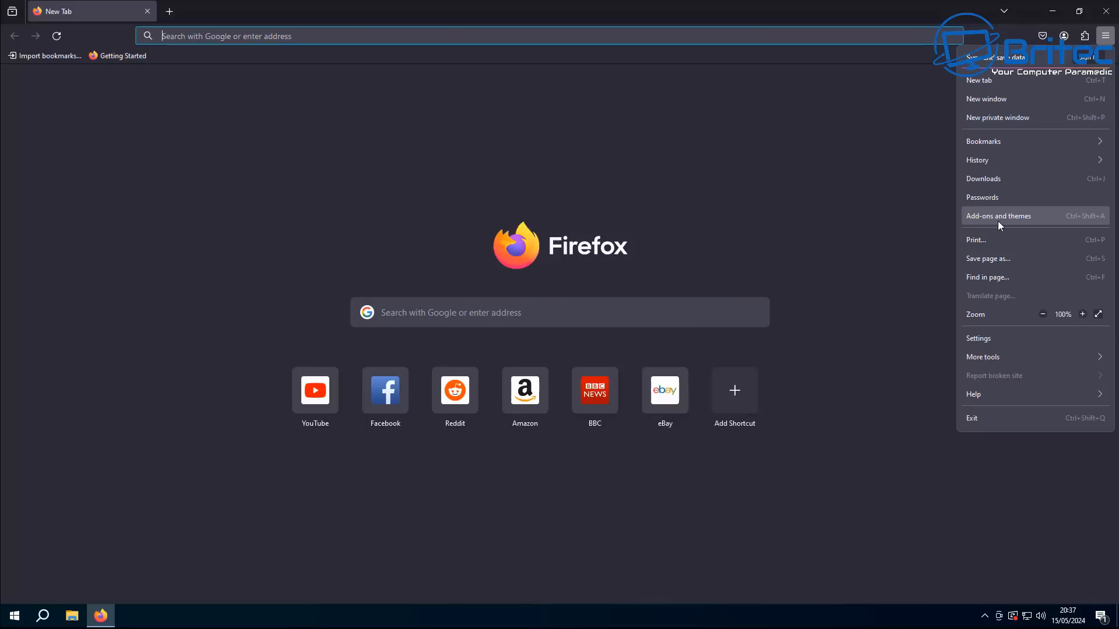
pyautogui.click(985, 341)
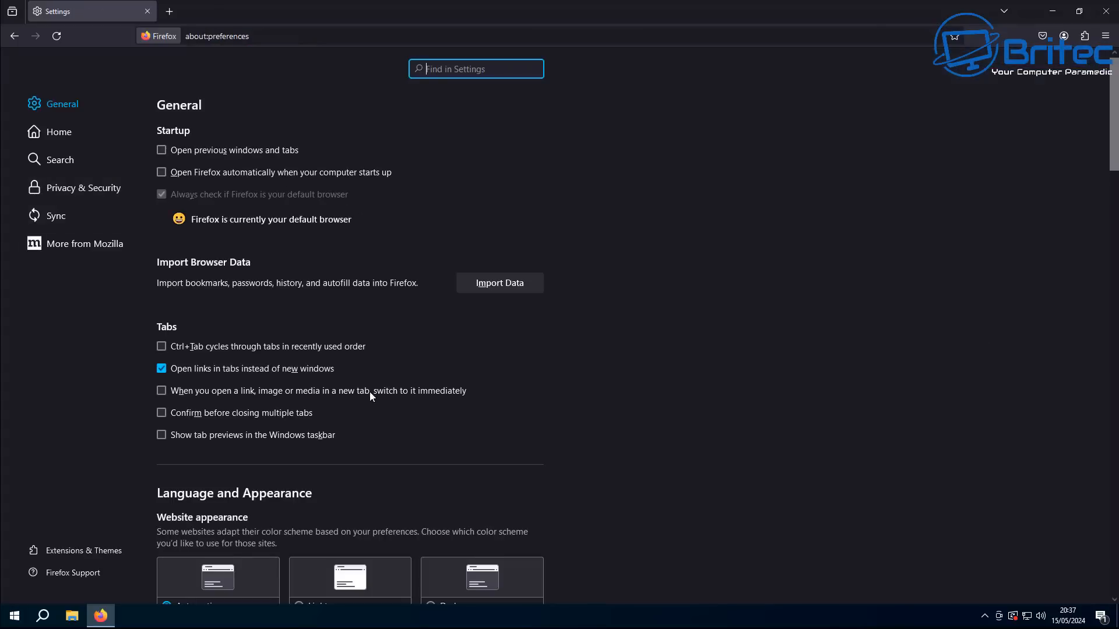
pyautogui.click(61, 185)
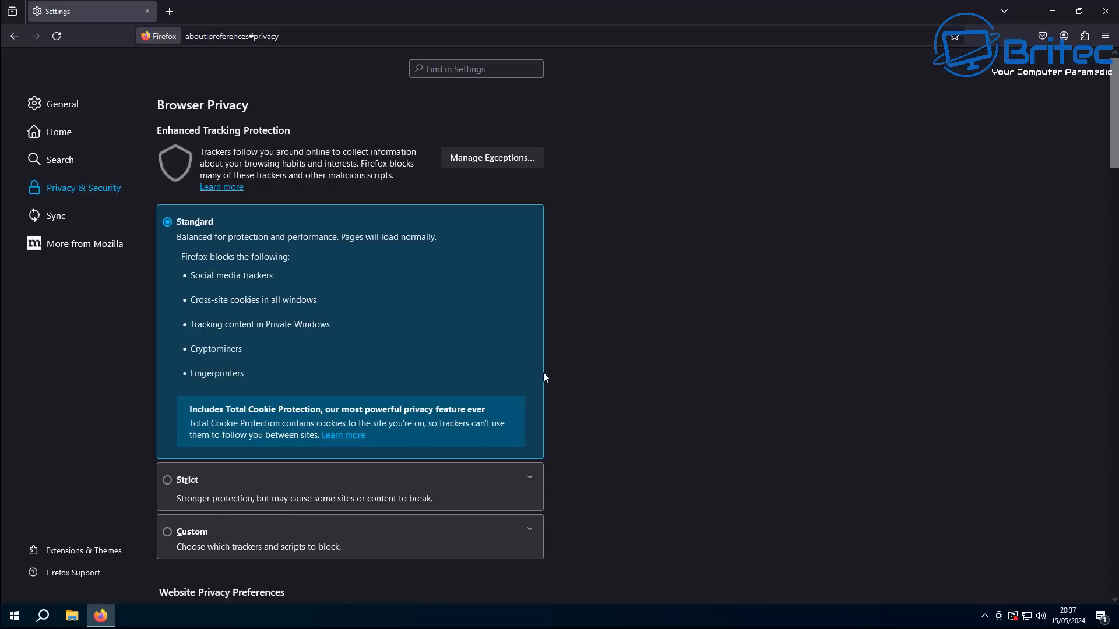
pyautogui.click(167, 485)
pyautogui.scroll(-4, 401, 476)
pyautogui.scroll(-1, 392, 489)
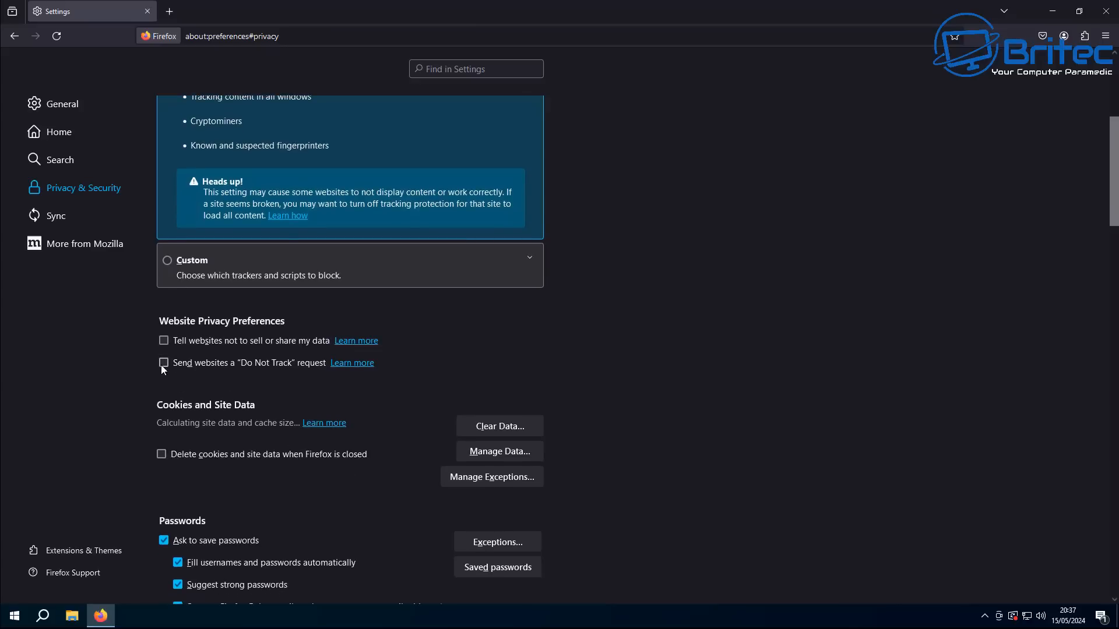
pyautogui.scroll(-5, 339, 462)
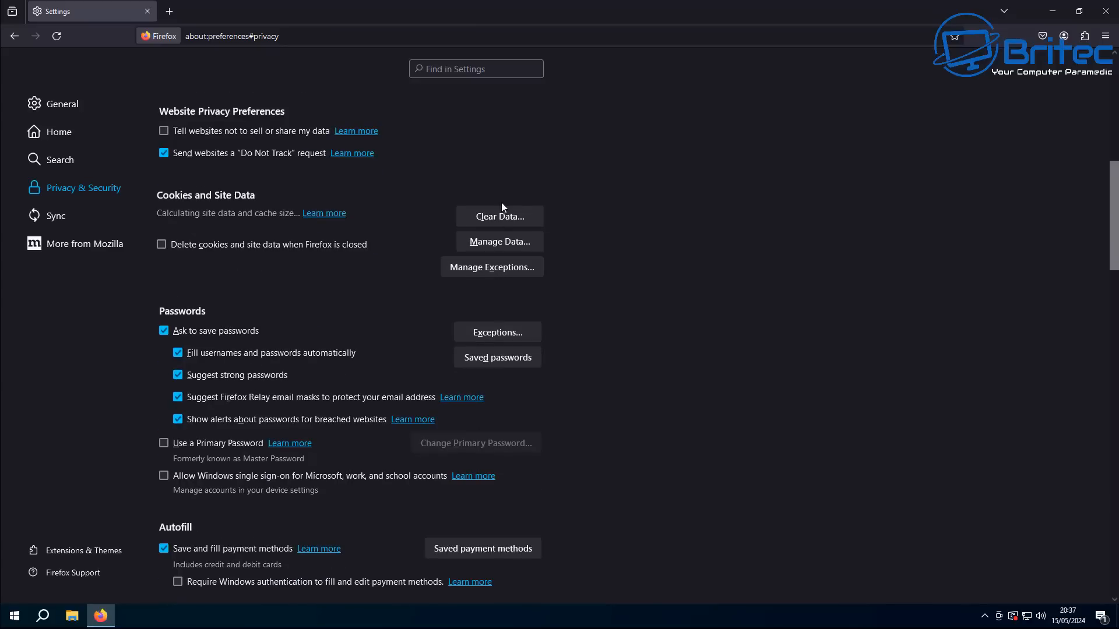
# Clear Firefox's cookies, site data and cached web content, then close Firefox
pyautogui.click(499, 221)
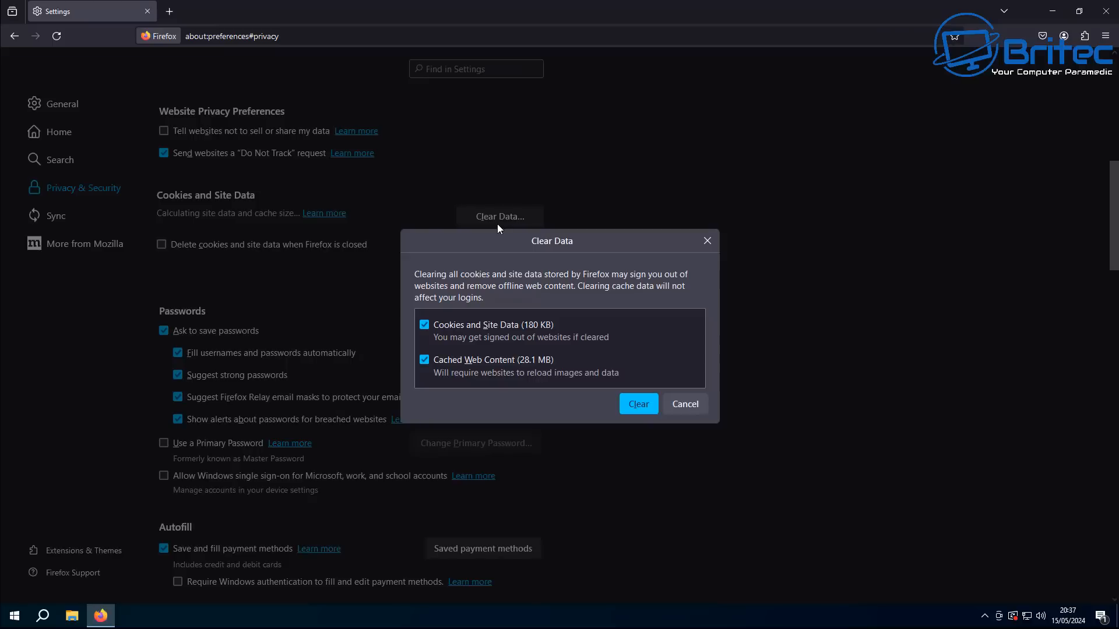
pyautogui.click(634, 407)
pyautogui.click(652, 322)
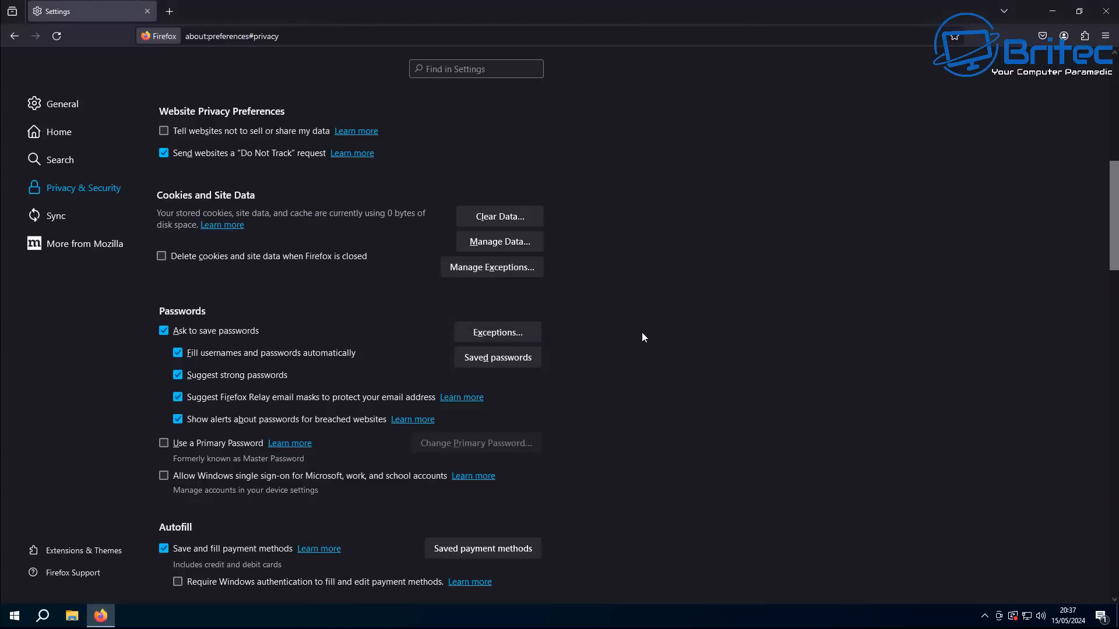
pyautogui.scroll(-8, 549, 411)
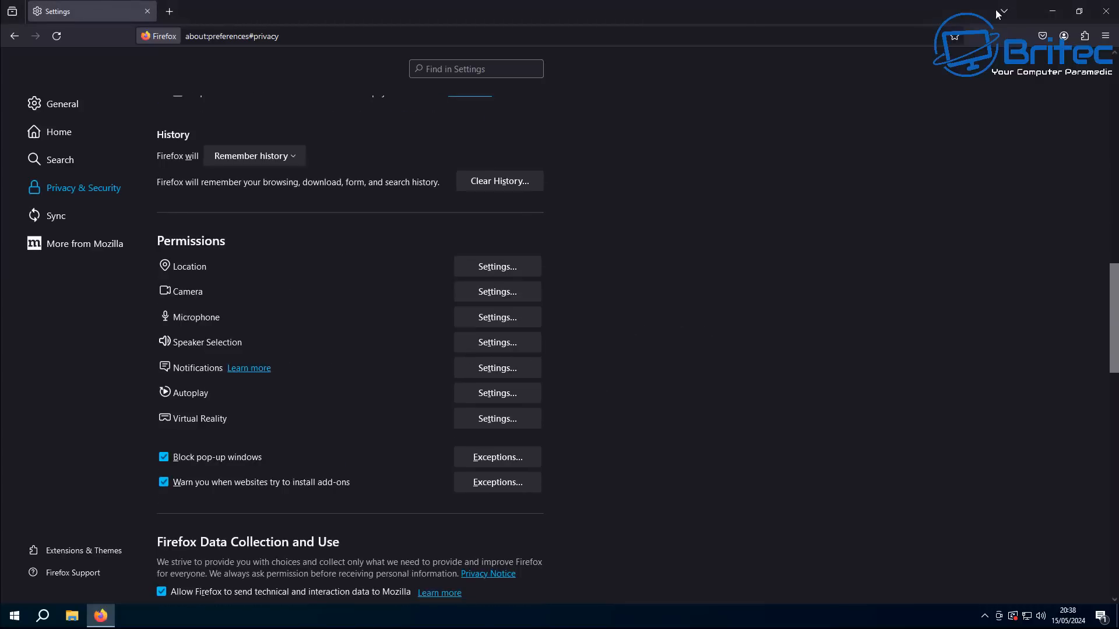
pyautogui.click(1106, 13)
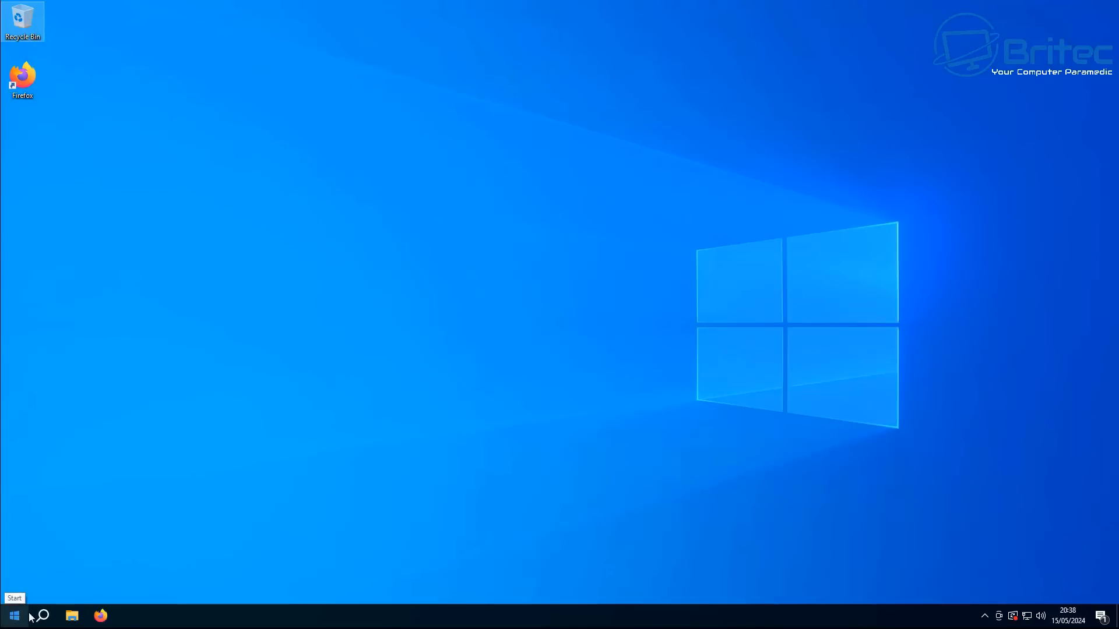
# Delete all files in the Downloads folder and close File Explorer
pyautogui.click(71, 616)
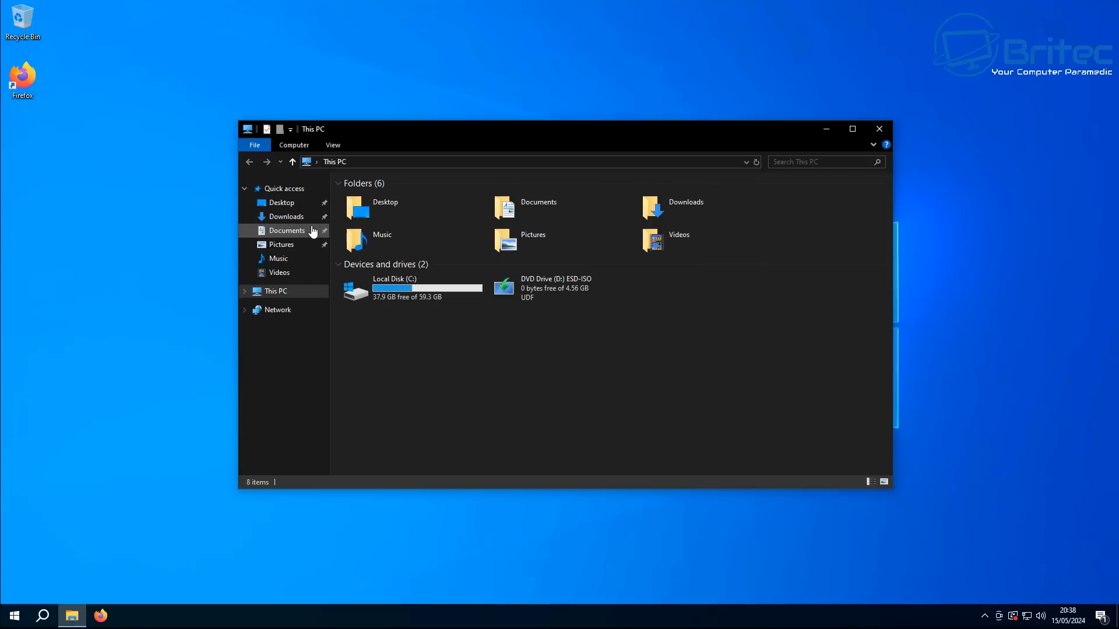
pyautogui.click(656, 207)
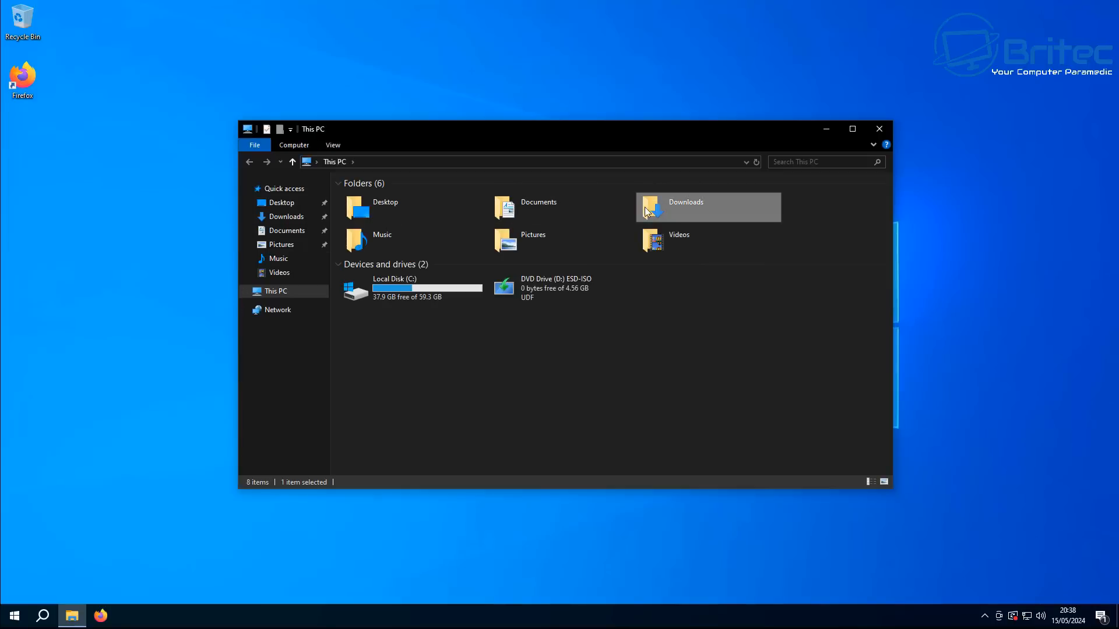
pyautogui.doubleClick(726, 199)
pyautogui.moveTo(478, 306); pyautogui.dragTo(363, 206)
pyautogui.press('Delete')
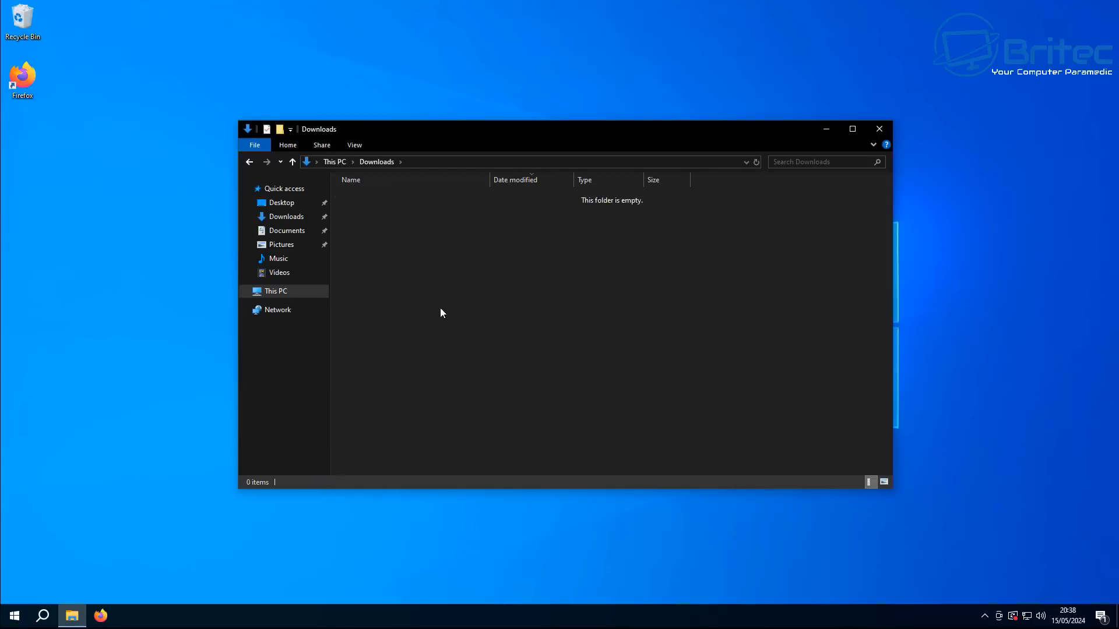
pyautogui.click(880, 133)
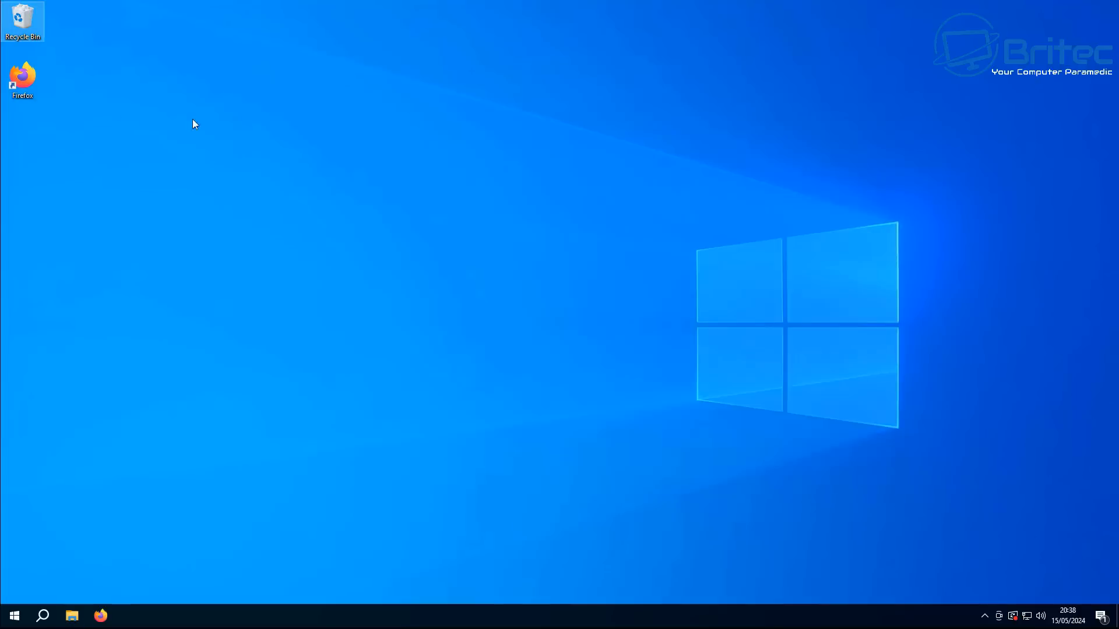
# Empty the Recycle Bin once more
pyautogui.rightClick(27, 19)
pyautogui.click(58, 39)
pyautogui.click(590, 316)
# Update and restart the computer from the Start menu's power options
pyautogui.click(13, 616)
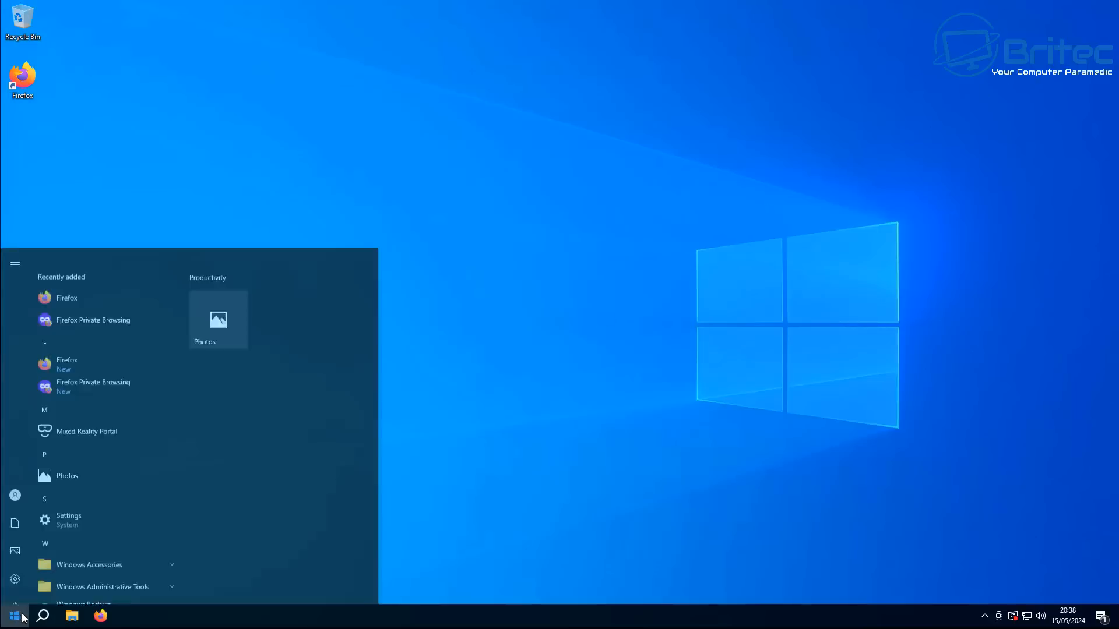
pyautogui.click(16, 590)
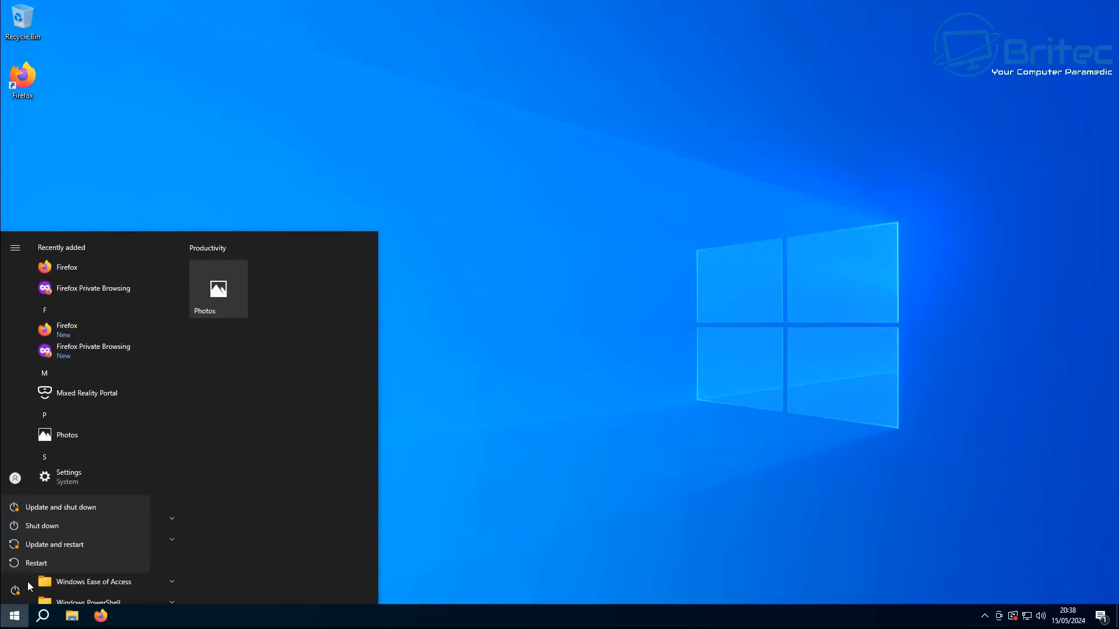
pyautogui.click(61, 544)
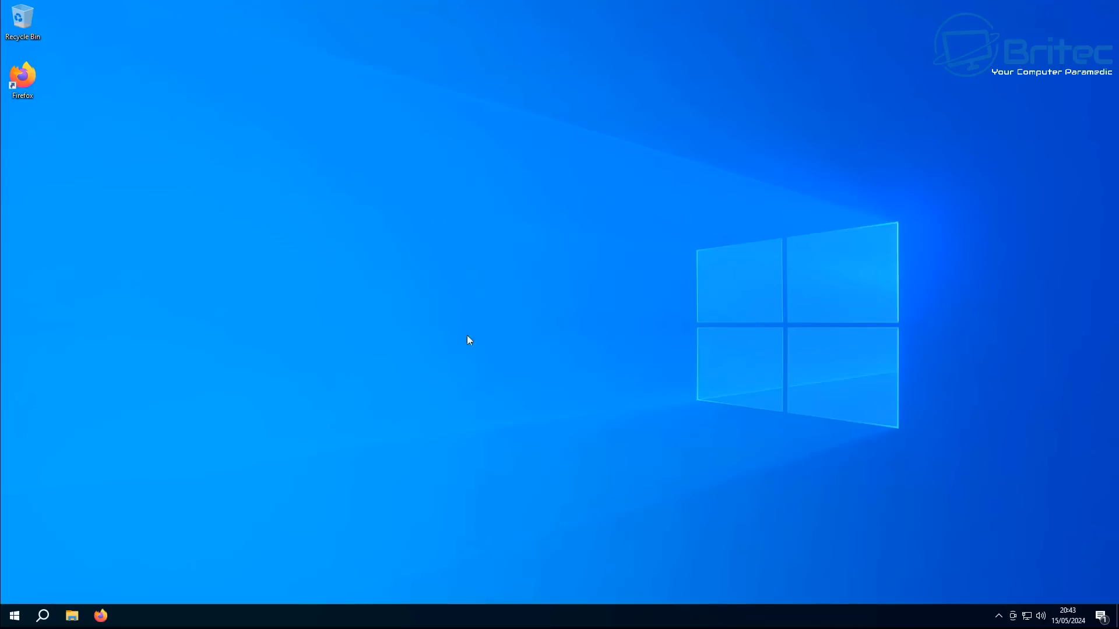
# Open Disk Management and initialise Disk 1 with the GPT partition style
pyautogui.rightClick(12, 622)
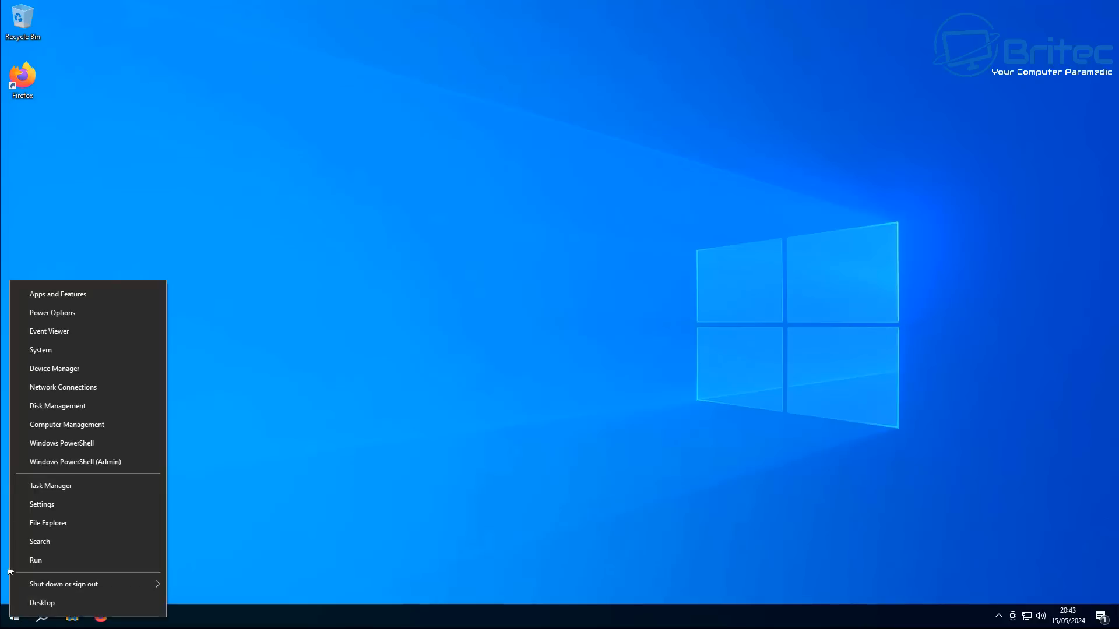
pyautogui.click(77, 406)
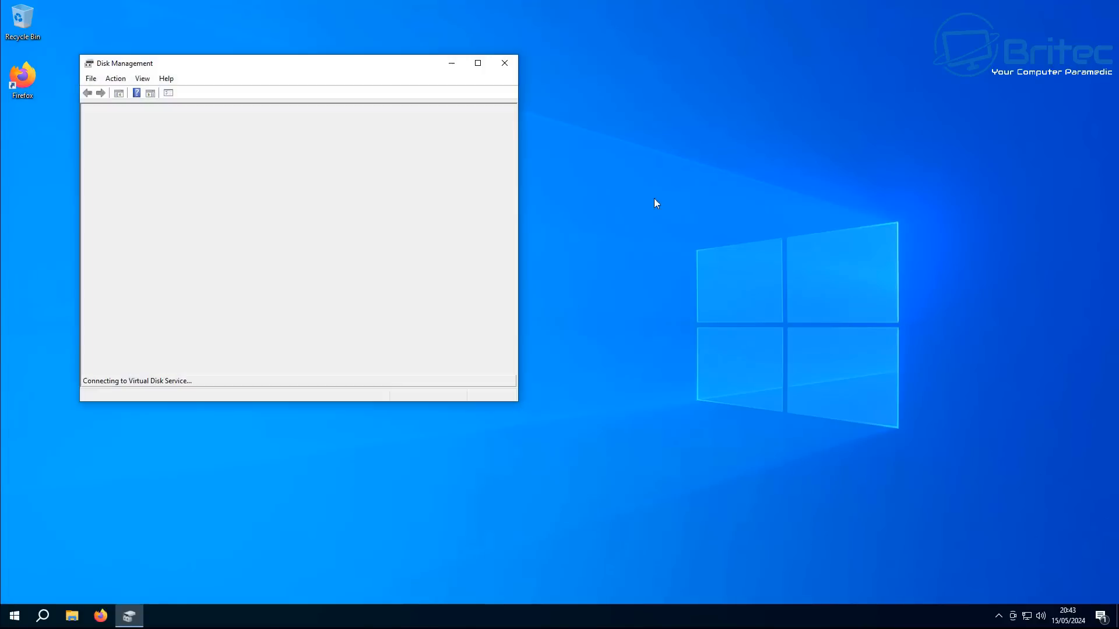
pyautogui.click(481, 62)
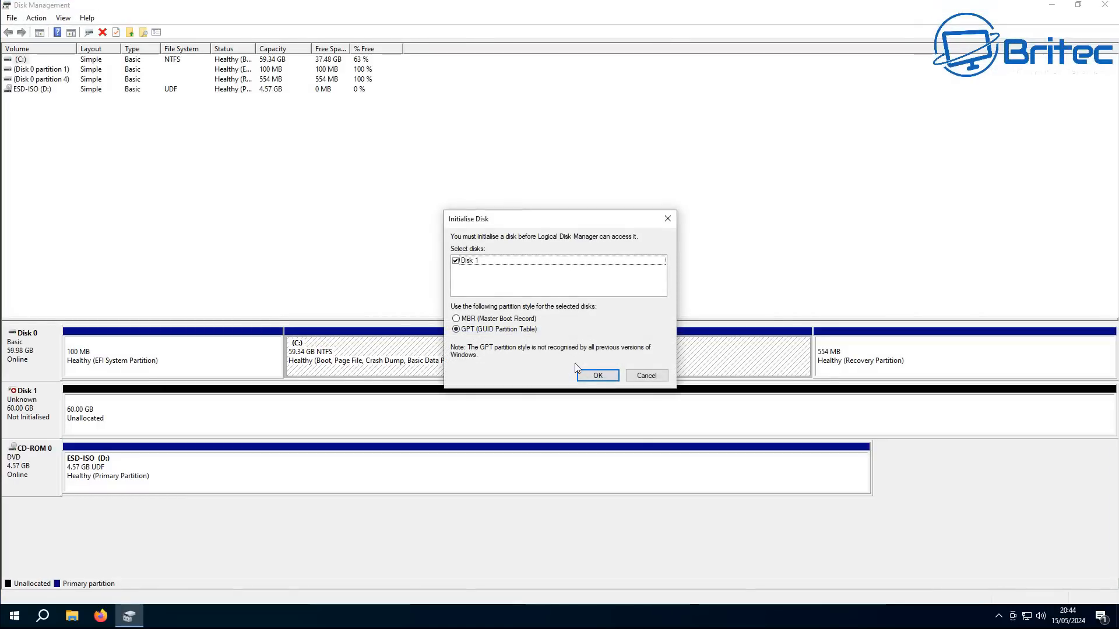
pyautogui.click(595, 376)
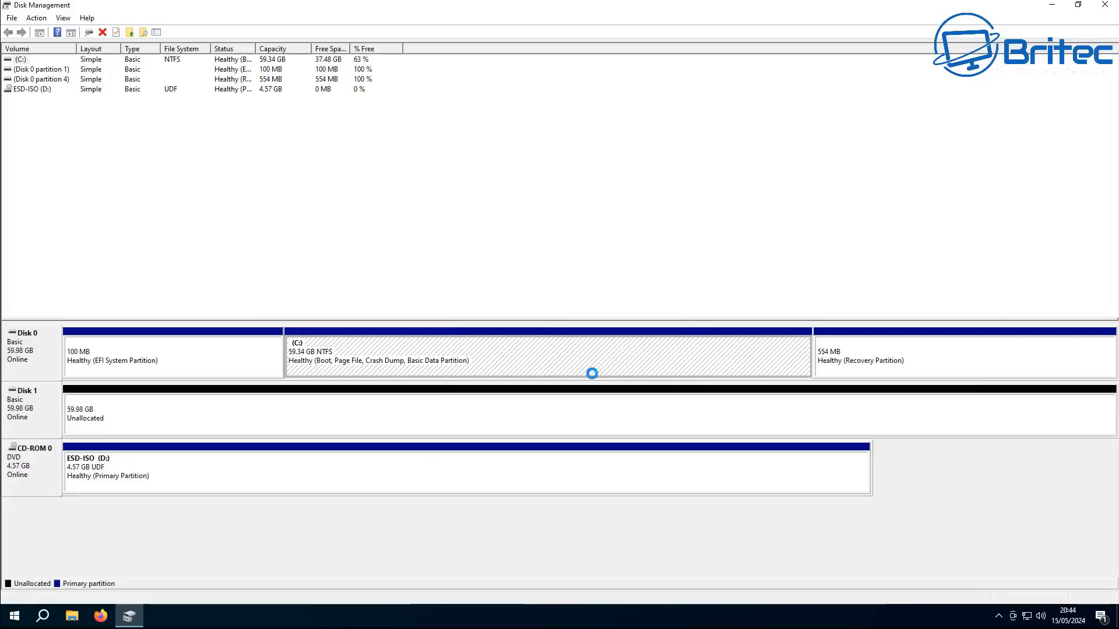
# Create a full-size NTFS simple volume on Disk 1 with drive letter E and label Data, then close Disk Management
pyautogui.rightClick(275, 414)
pyautogui.click(327, 418)
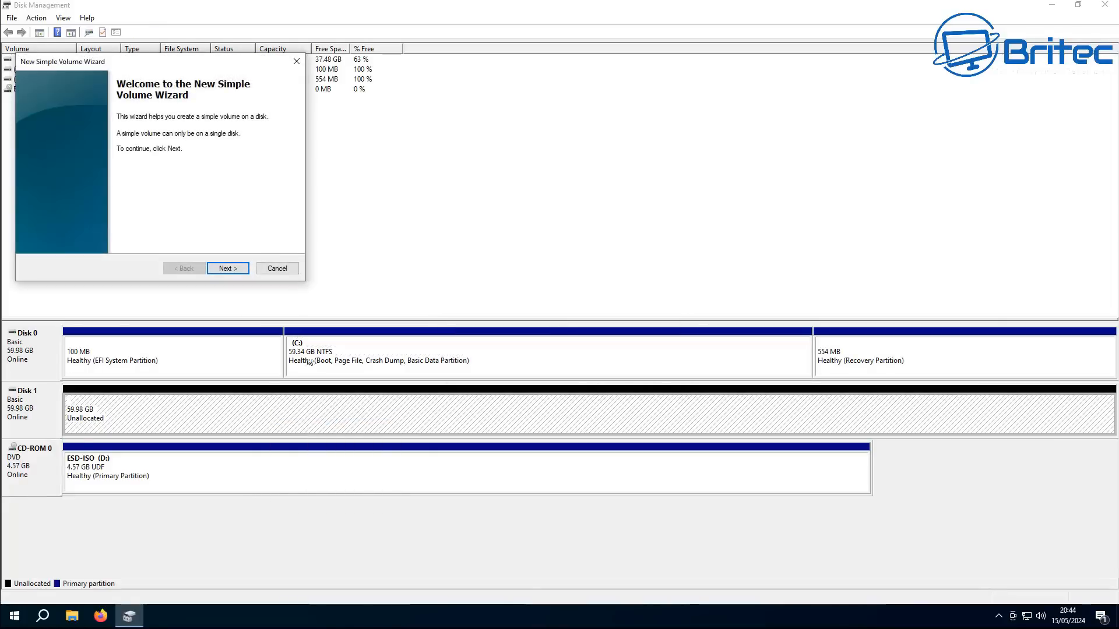
pyautogui.moveTo(209, 63); pyautogui.dragTo(579, 124)
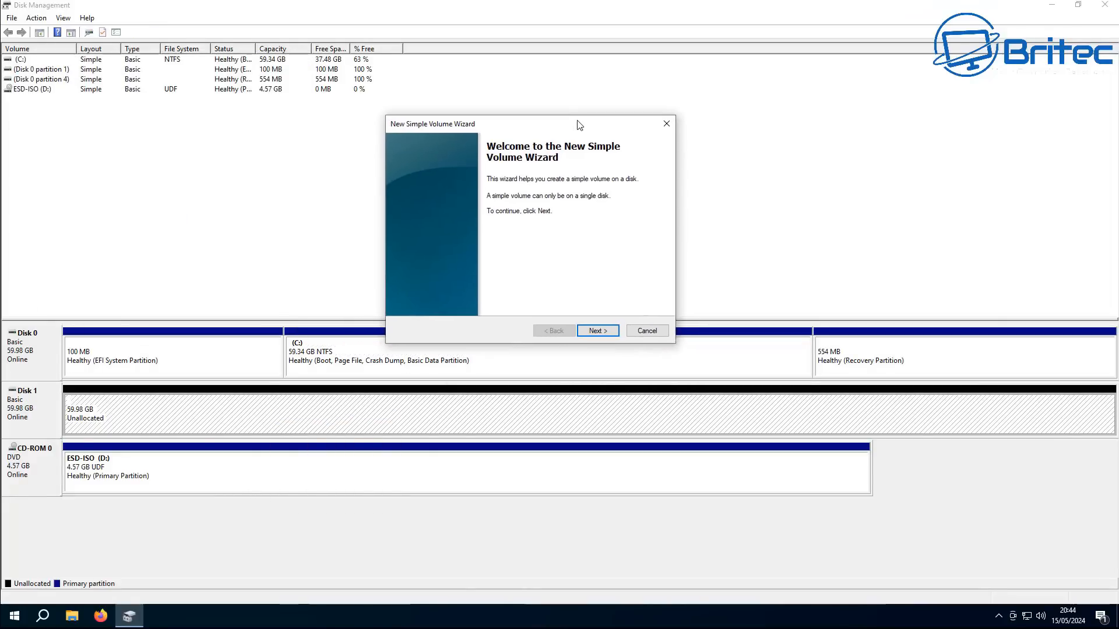
pyautogui.click(599, 331)
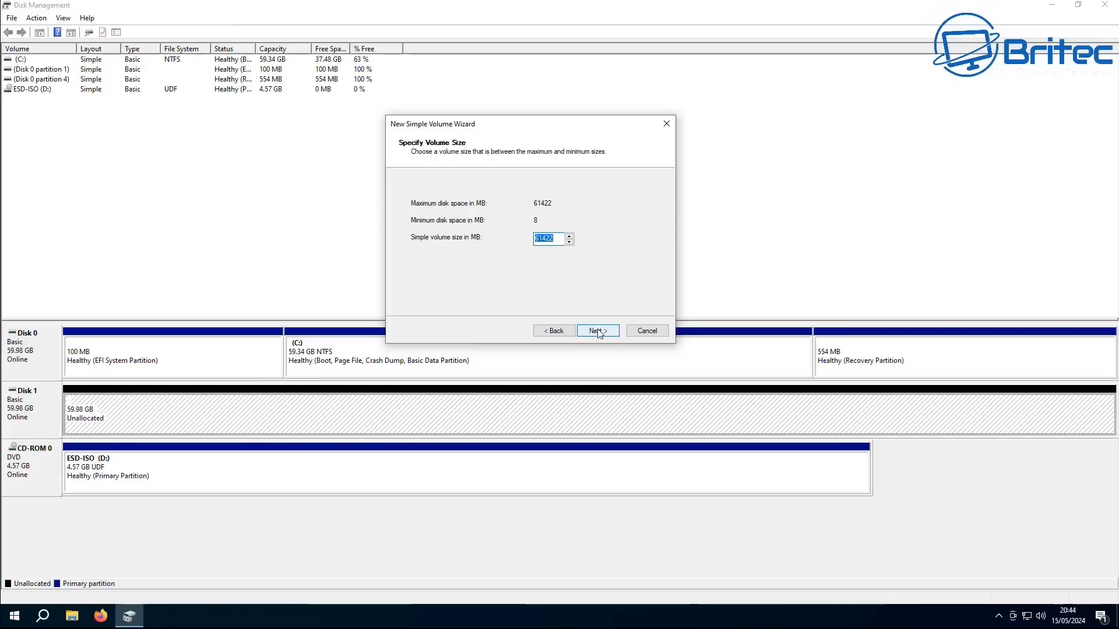
pyautogui.click(599, 331)
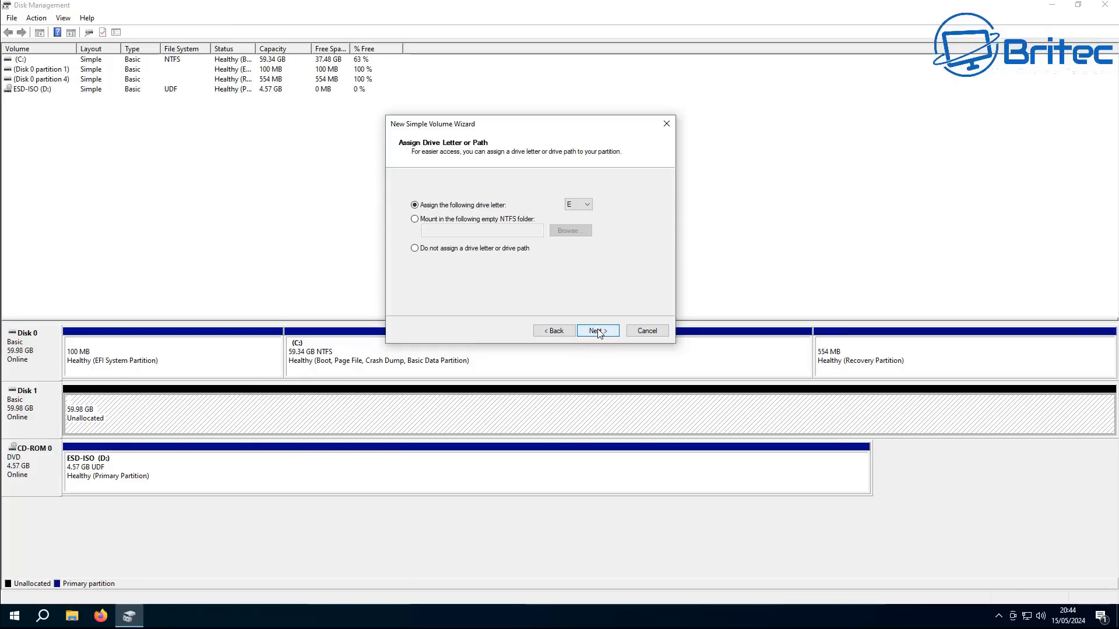
pyautogui.click(598, 331)
pyautogui.moveTo(564, 265); pyautogui.dragTo(434, 273)
pyautogui.write('Data')
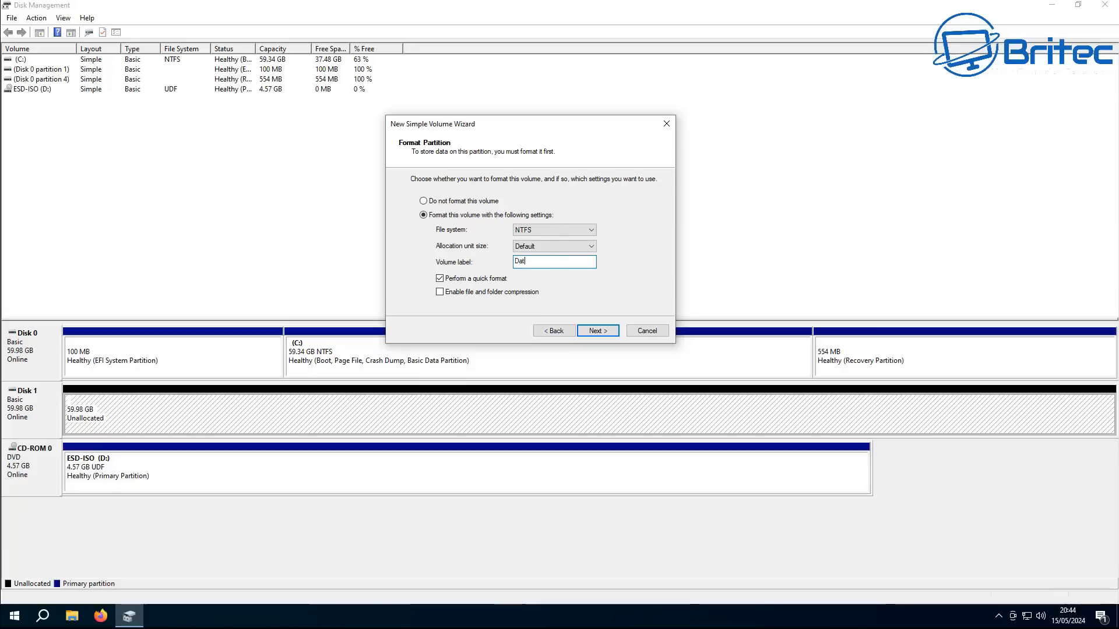
pyautogui.click(596, 332)
pyautogui.click(597, 332)
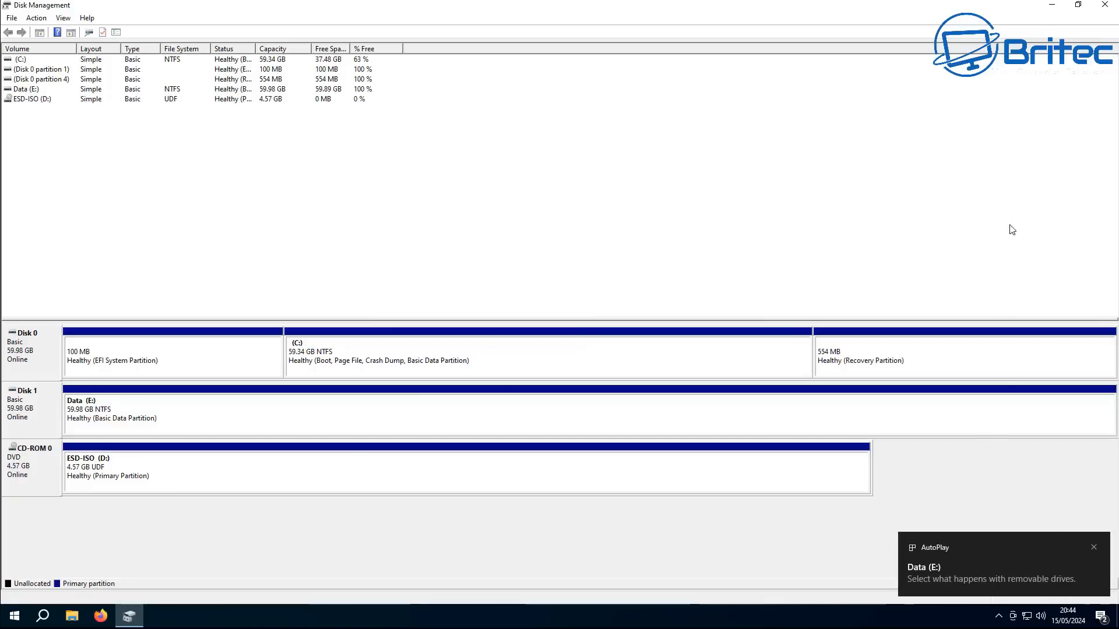
pyautogui.click(1104, 4)
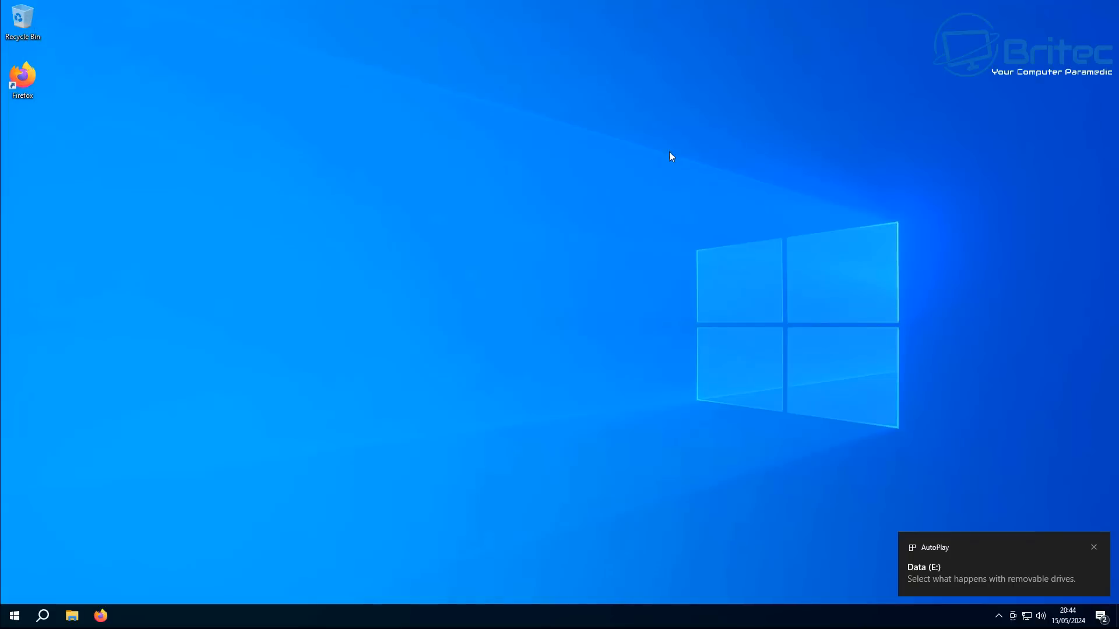
# Open This PC in File Explorer and eject the ESD-ISO DVD drive
pyautogui.click(15, 617)
pyautogui.click(72, 616)
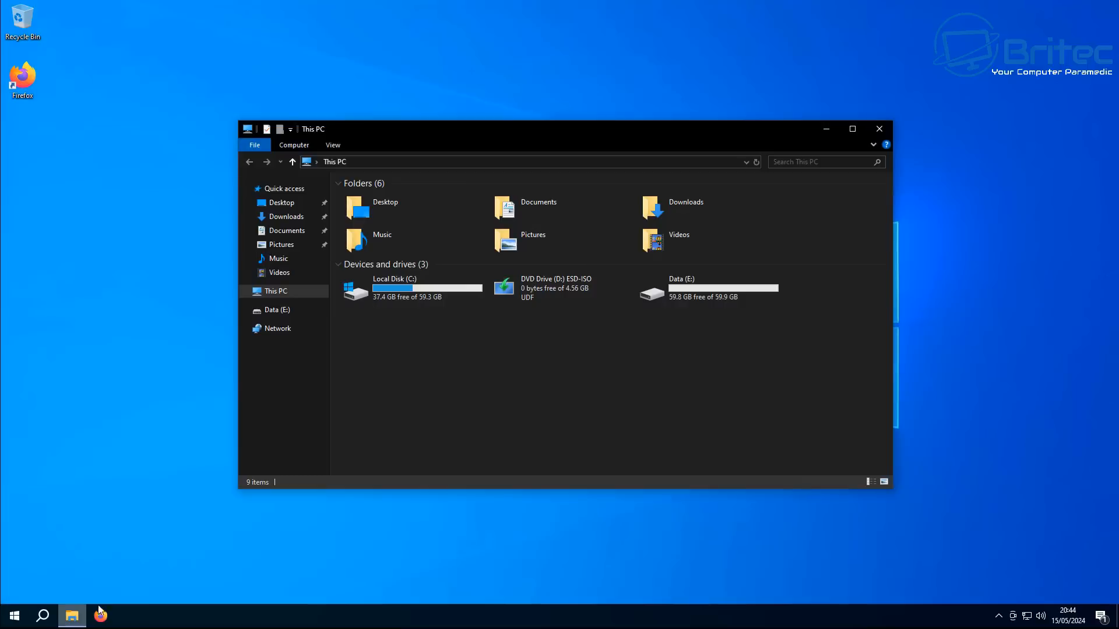
pyautogui.rightClick(555, 287)
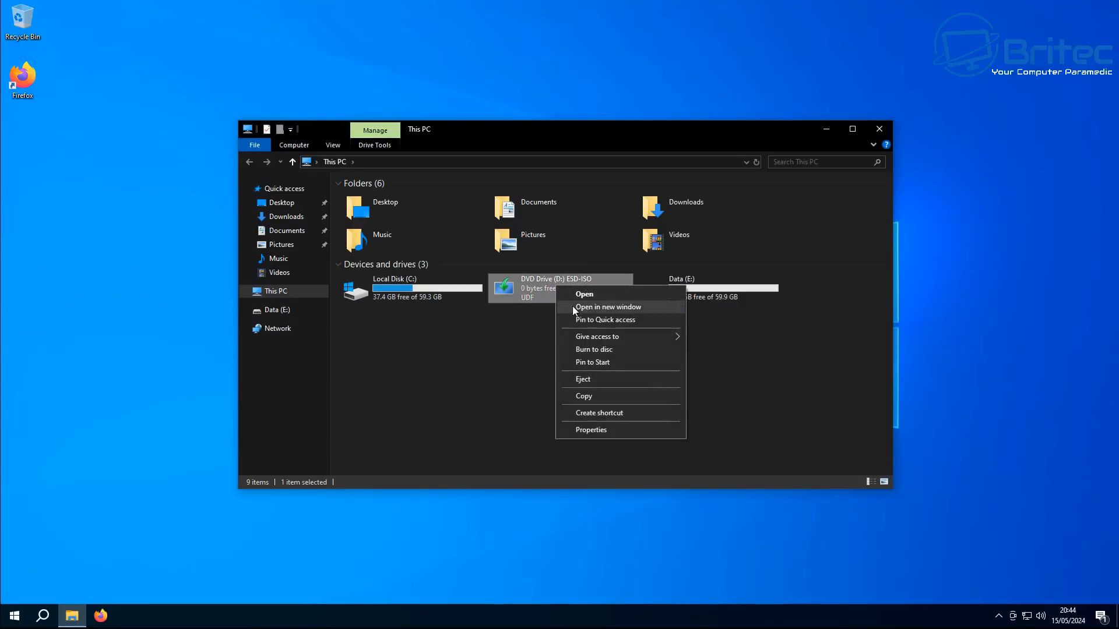
pyautogui.click(599, 380)
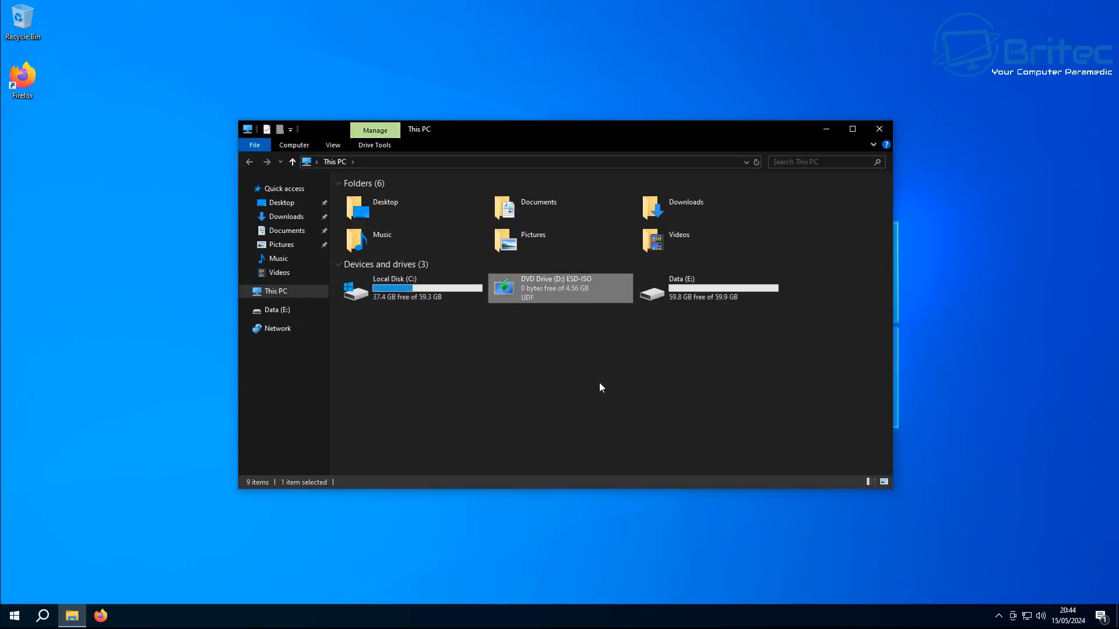
# Turn off content indexing on Local Disk (C:) for the drive, subfolders and files, ignoring all errors, then close File Explorer
pyautogui.rightClick(400, 293)
pyautogui.click(445, 463)
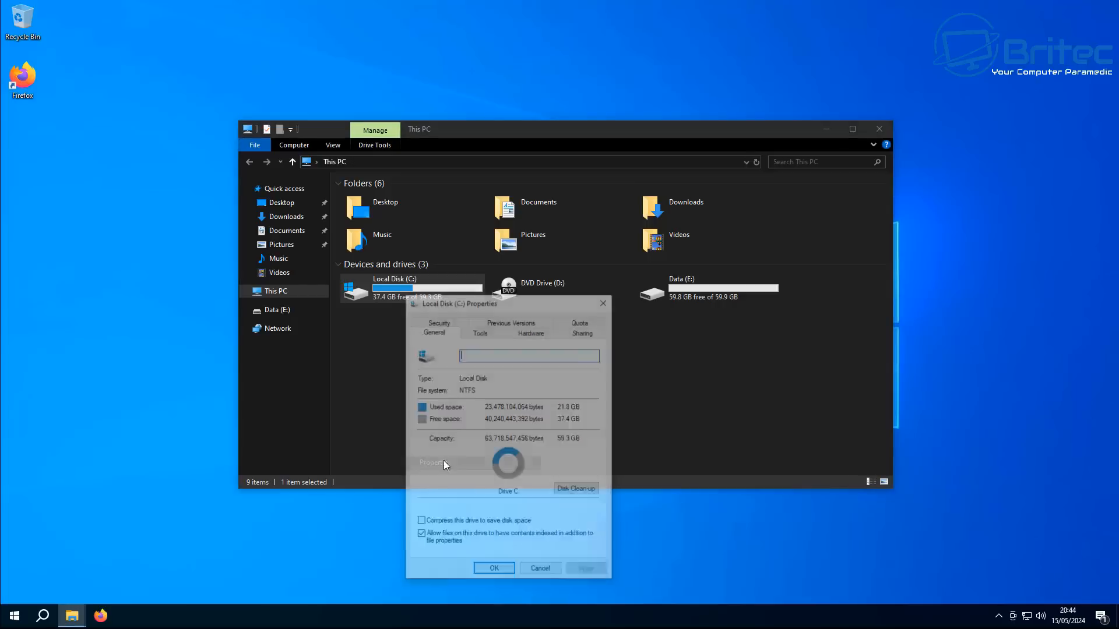
pyautogui.moveTo(503, 299); pyautogui.dragTo(534, 175)
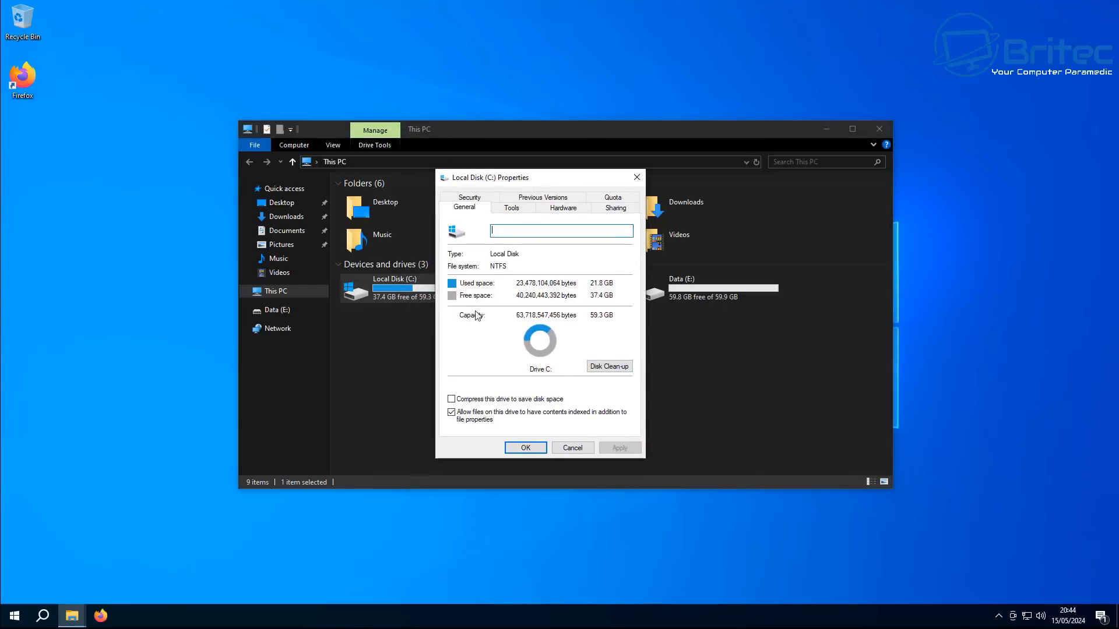
pyautogui.click(451, 412)
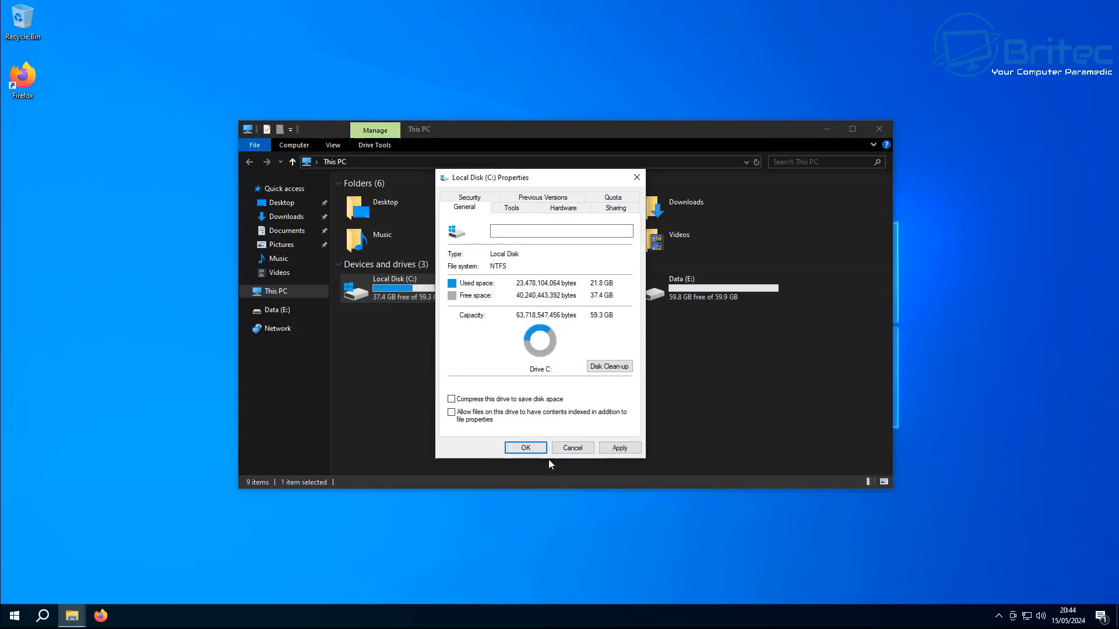
pyautogui.click(607, 449)
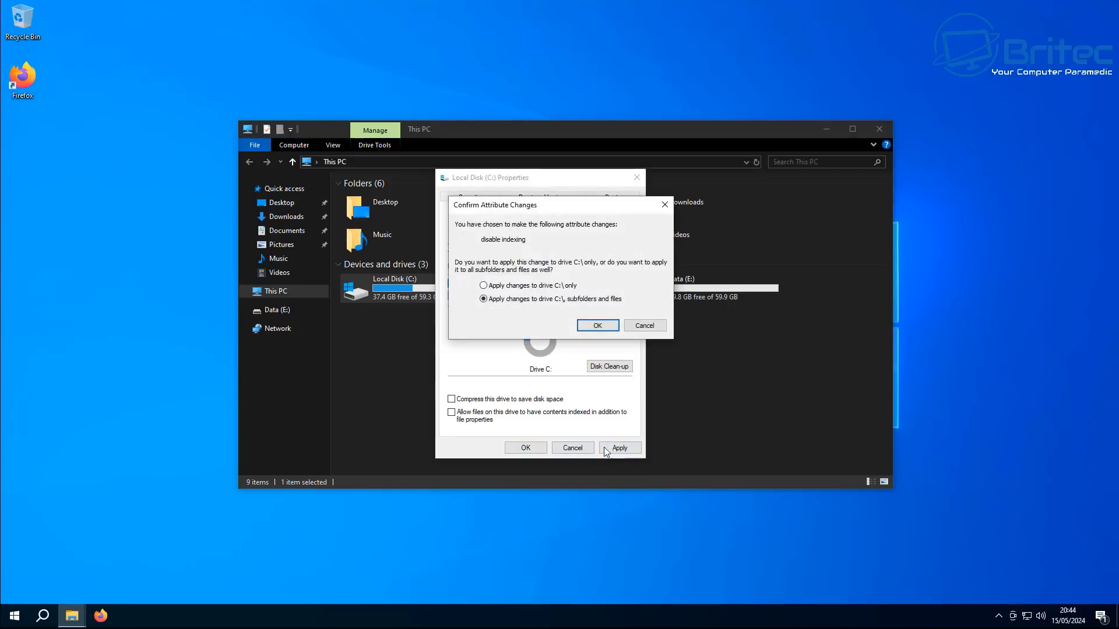
pyautogui.click(598, 326)
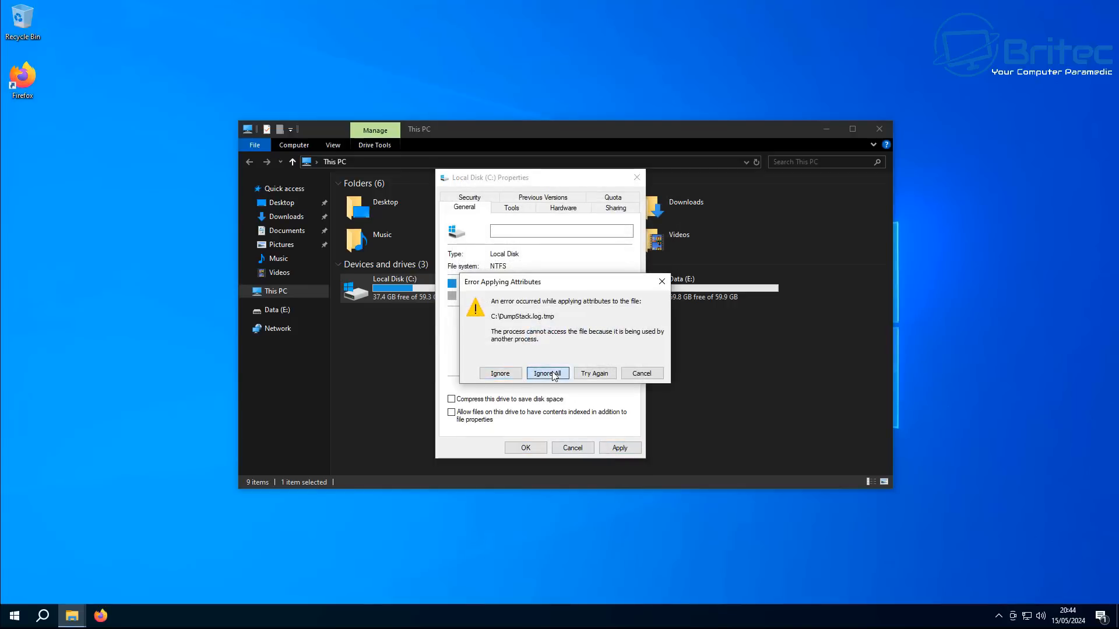
pyautogui.click(546, 373)
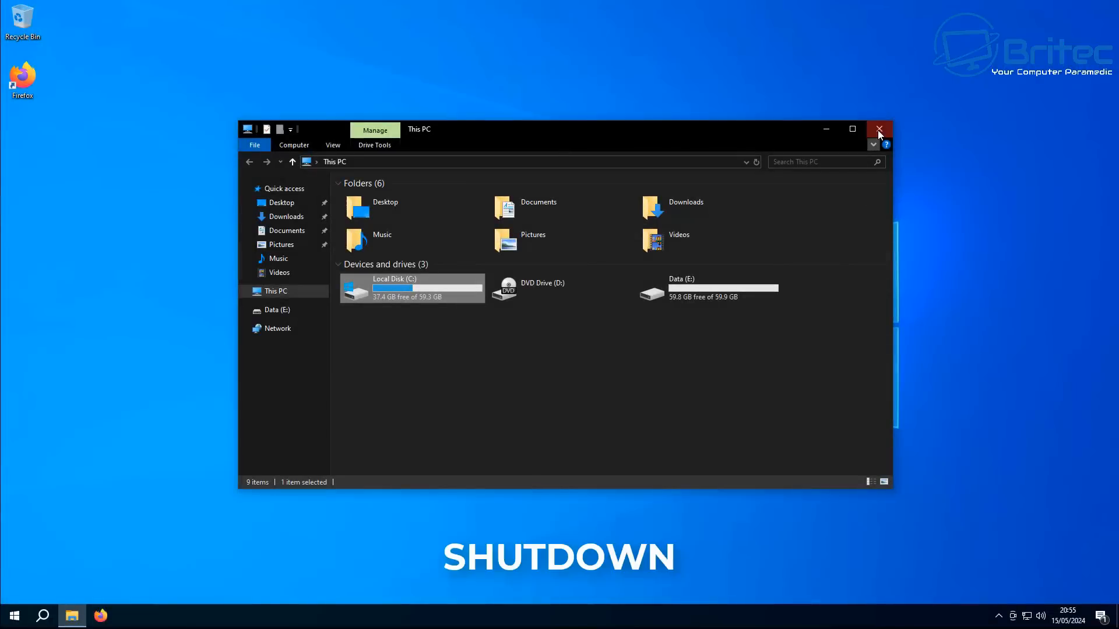
pyautogui.click(880, 129)
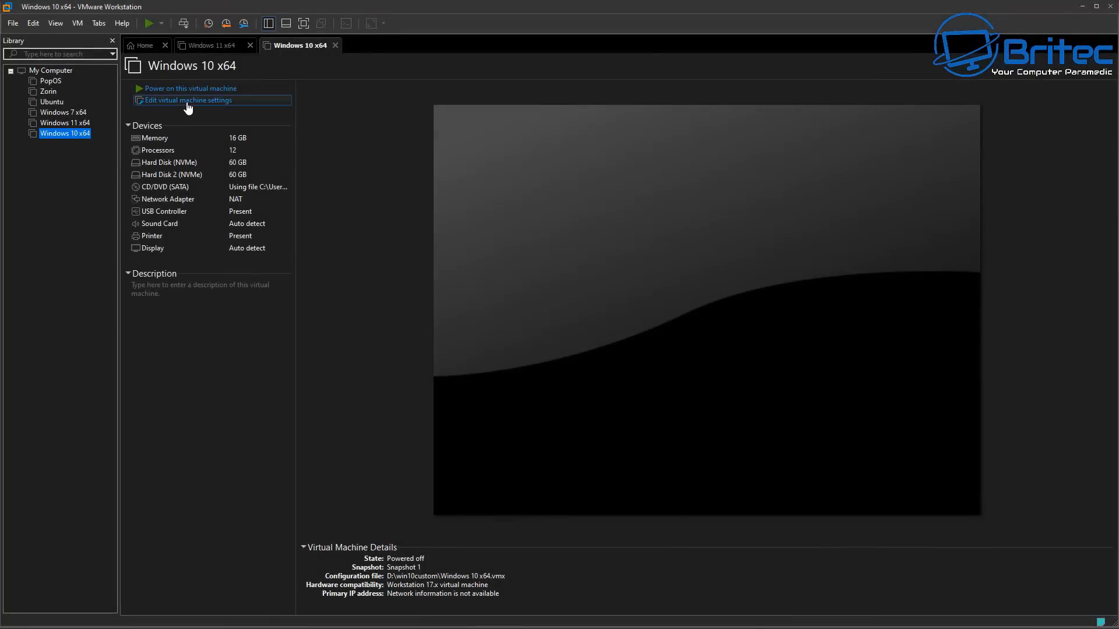
# Check the VM's CD/DVD (SATA) setting, power on the VM and boot it from the SATA CD-ROM drive
pyautogui.click(188, 100)
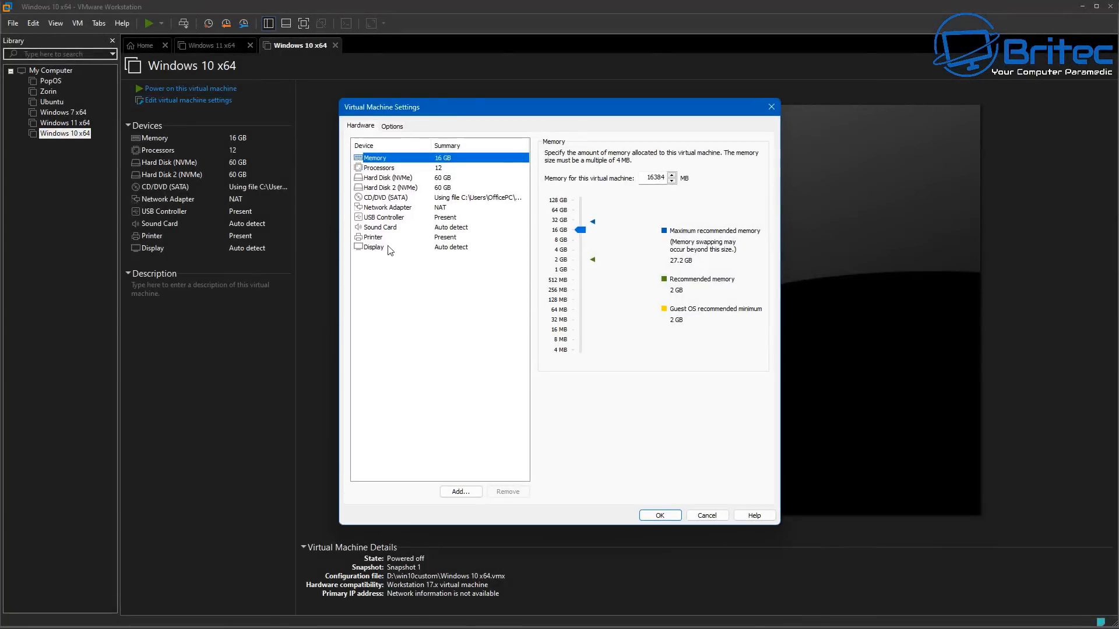
pyautogui.click(387, 198)
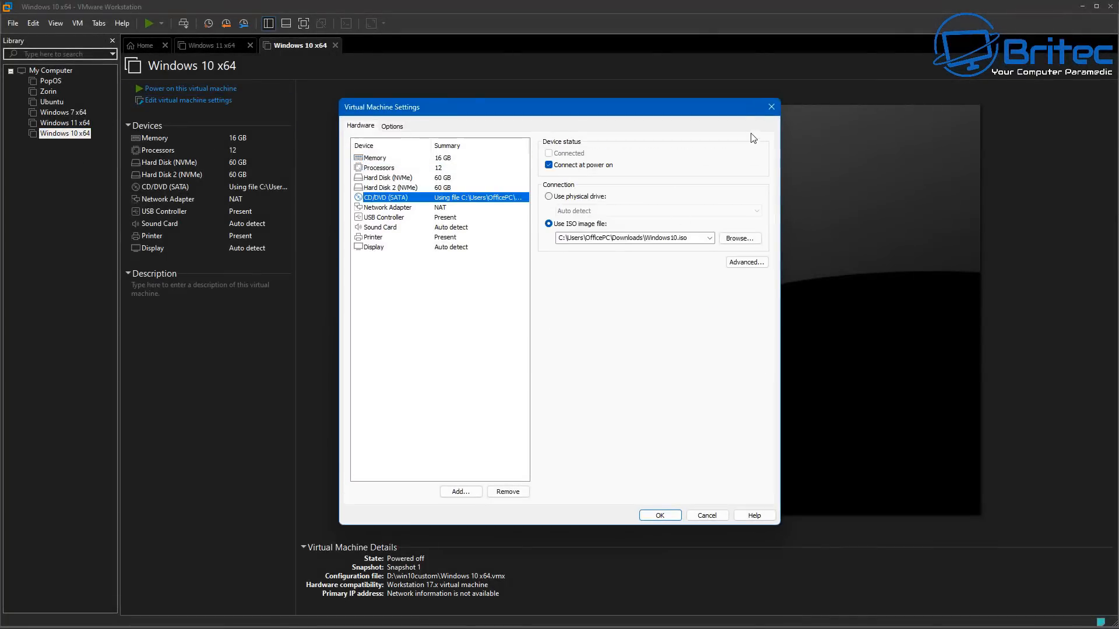
pyautogui.click(771, 107)
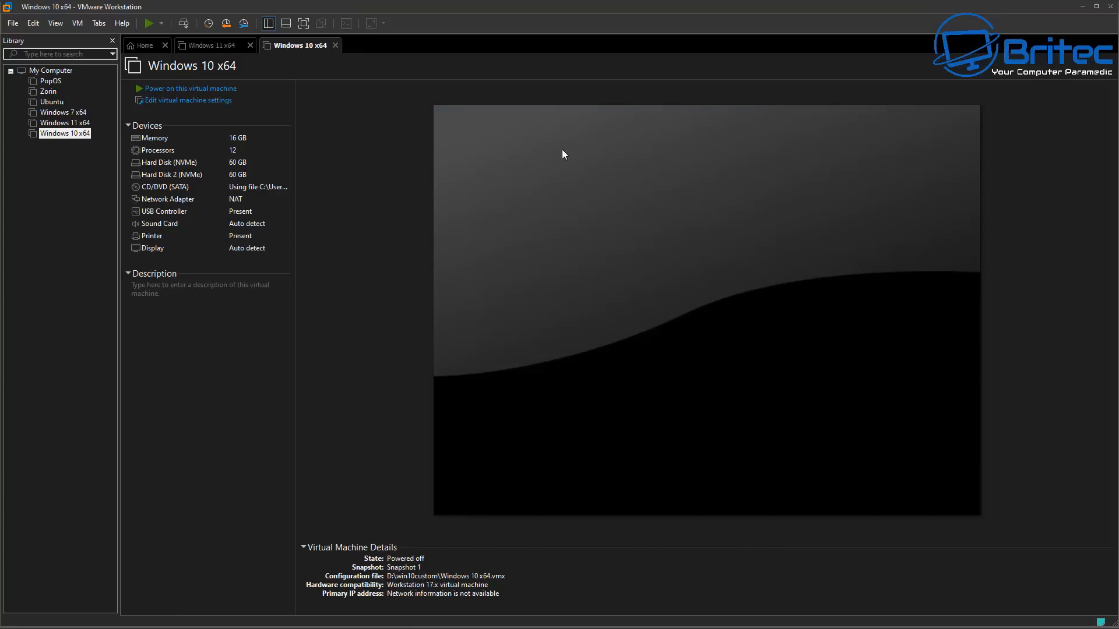
pyautogui.click(217, 88)
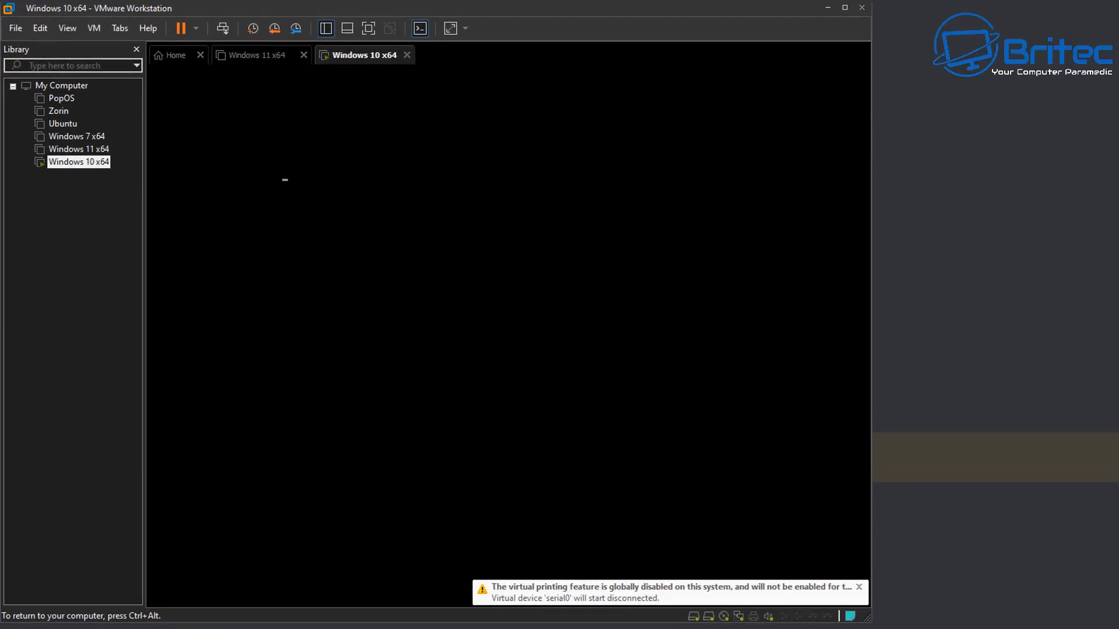
pyautogui.hotkey('ctrl', 'alt')
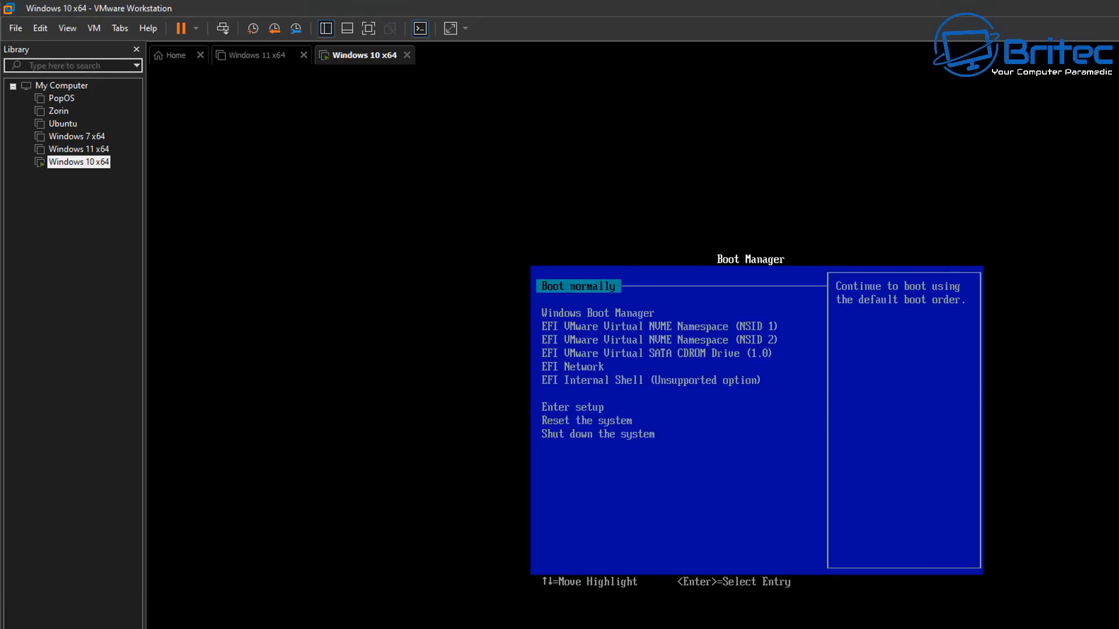
pyautogui.press('Down')
pyautogui.press('Down')
pyautogui.press('Down')
pyautogui.press('Down')
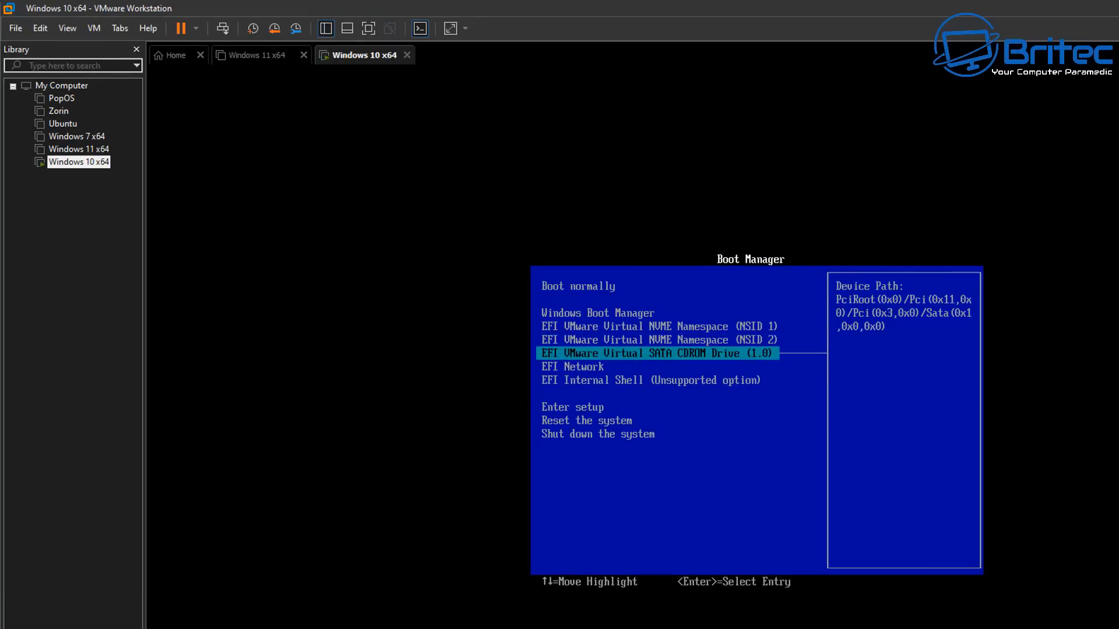
pyautogui.press('Return')
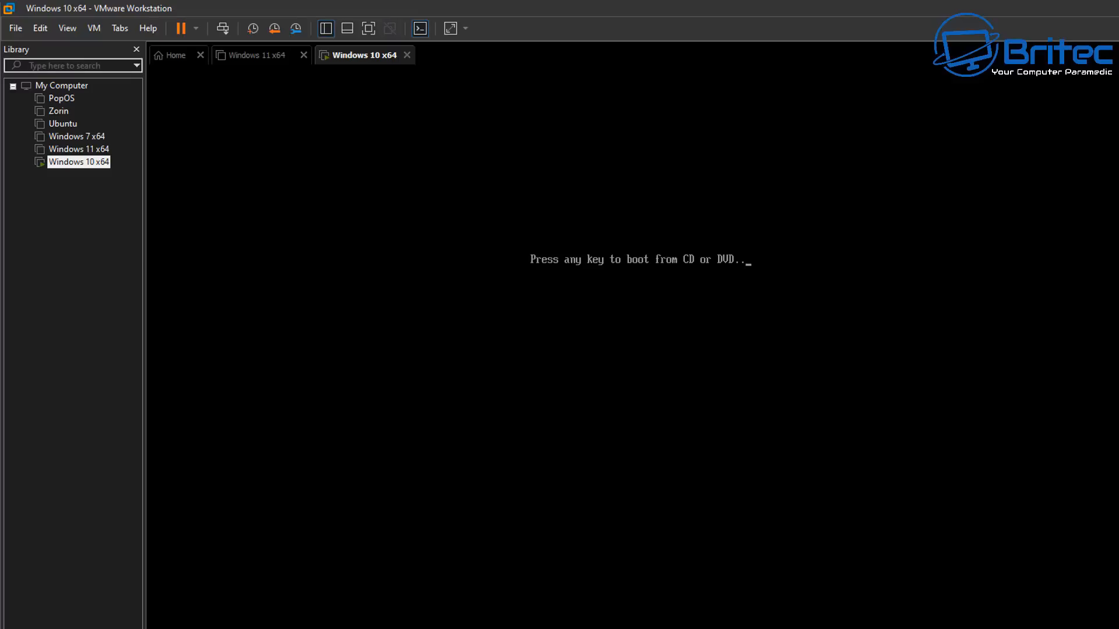
pyautogui.press('Return')
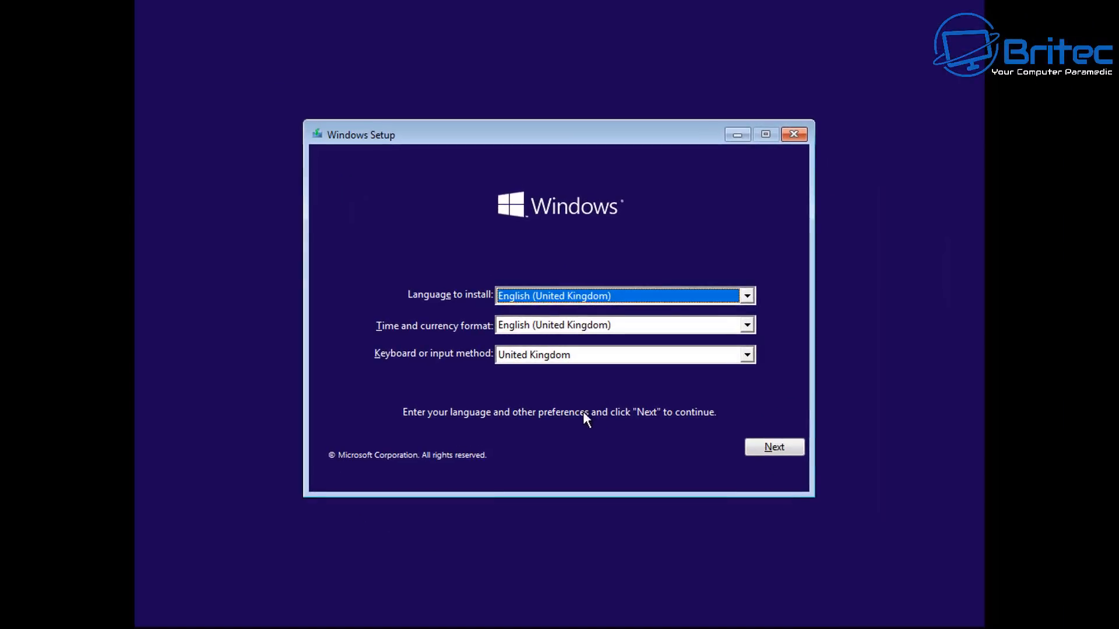
# Open the recovery Command Prompt through Repair your computer, Troubleshoot and Advanced options
pyautogui.click(774, 446)
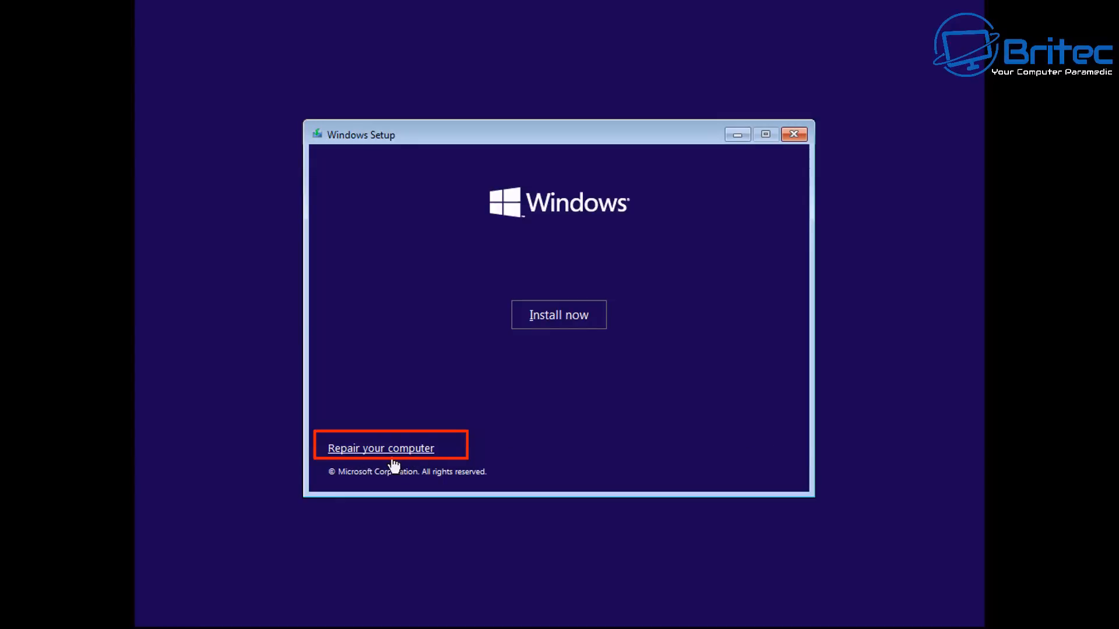
pyautogui.click(392, 458)
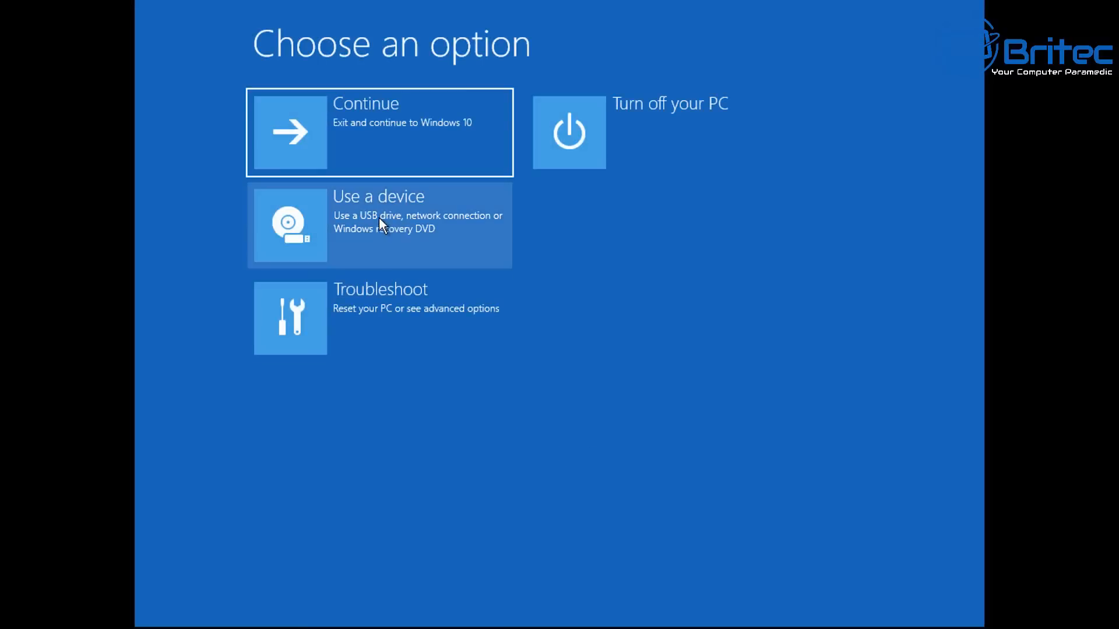
pyautogui.click(369, 279)
pyautogui.click(369, 306)
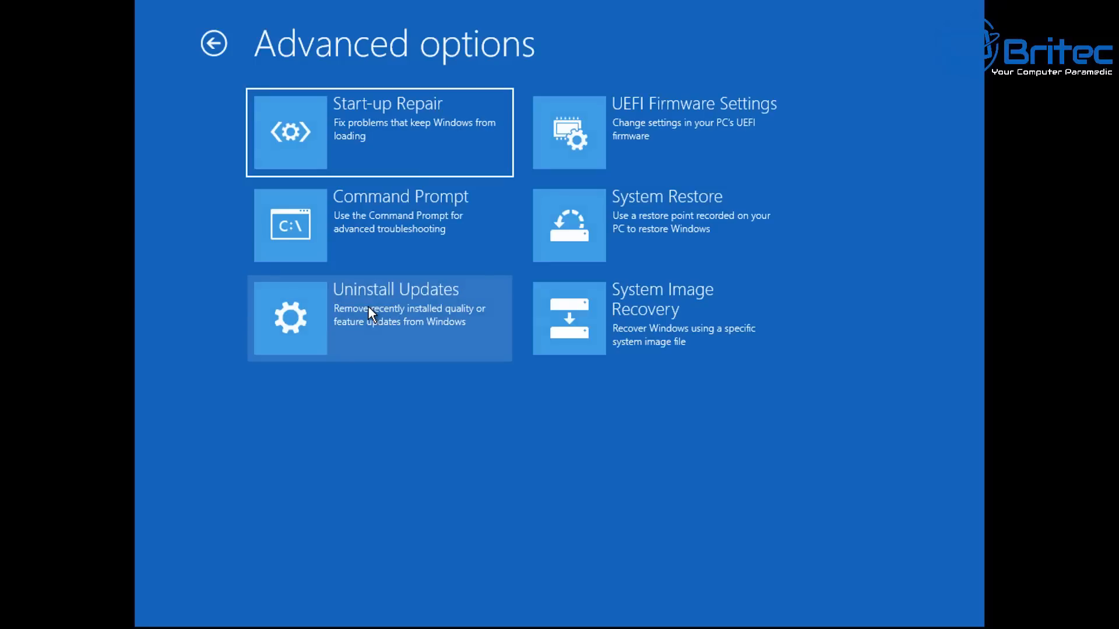
pyautogui.click(390, 255)
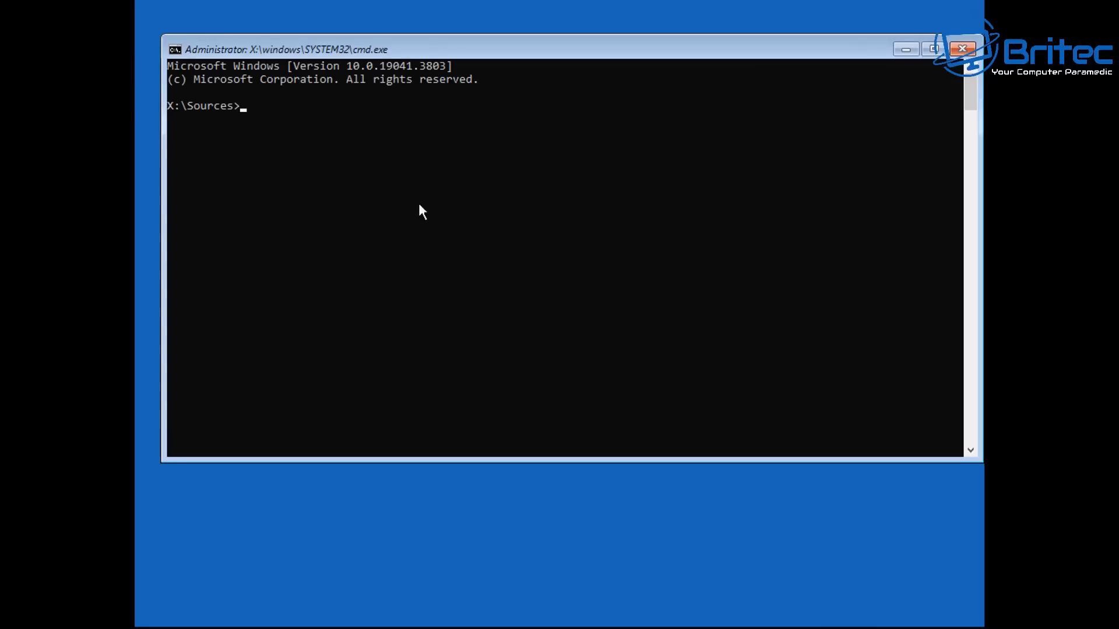
# Reposition the Command Prompt window and list the contents of drive C:
pyautogui.moveTo(510, 56); pyautogui.dragTo(500, 69)
pyautogui.click(297, 305)
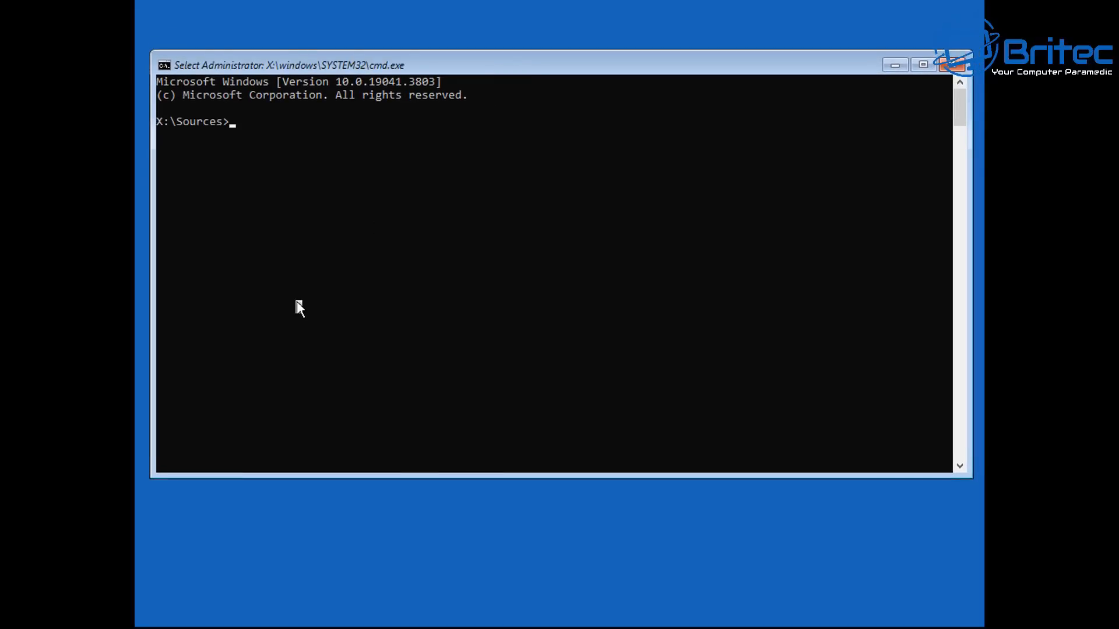
pyautogui.press('Escape')
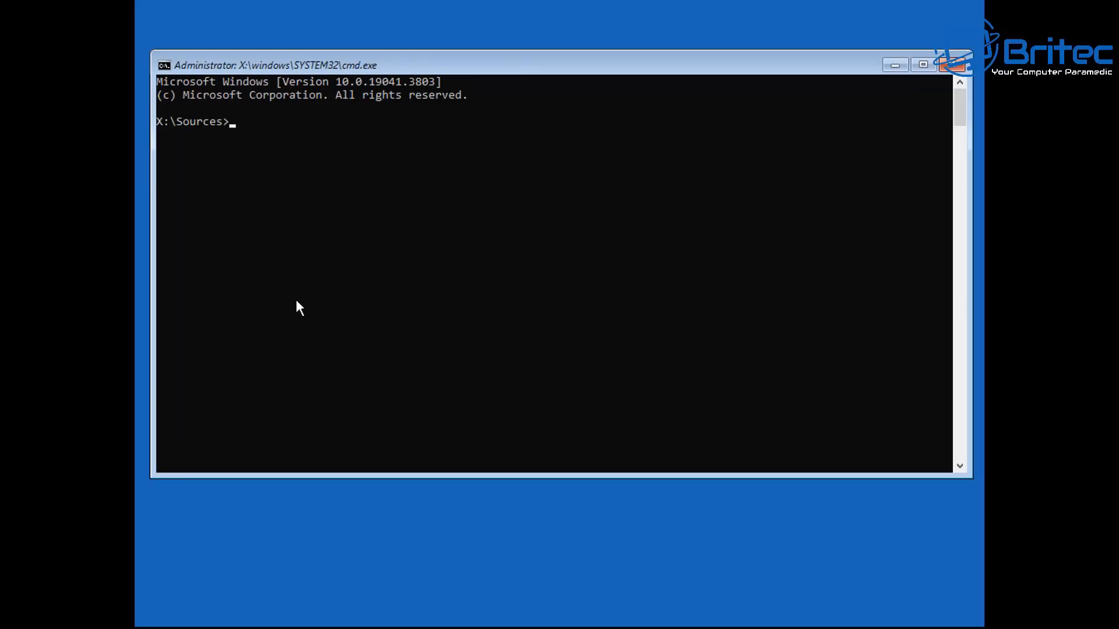
pyautogui.write('C:')
pyautogui.press('Return')
pyautogui.write('dir')
pyautogui.press('Return')
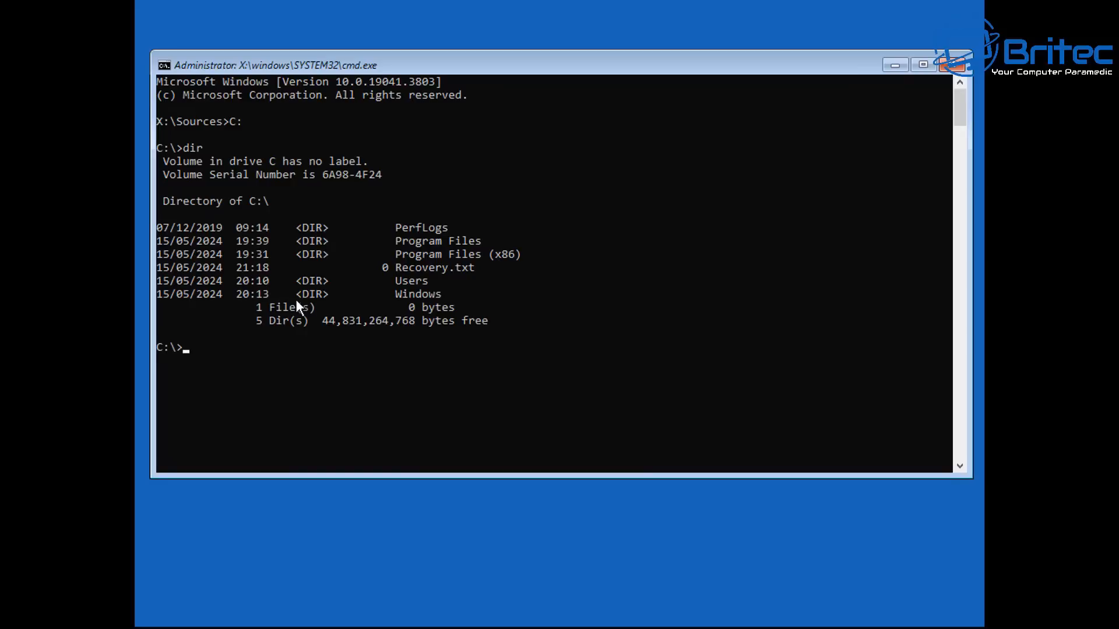
# Check the contents of drives D: and E:, switch back to X:, and scroll back through the listings to identify each volume
pyautogui.write('d:')
pyautogui.press('Return')
pyautogui.write('dir')
pyautogui.press('Return')
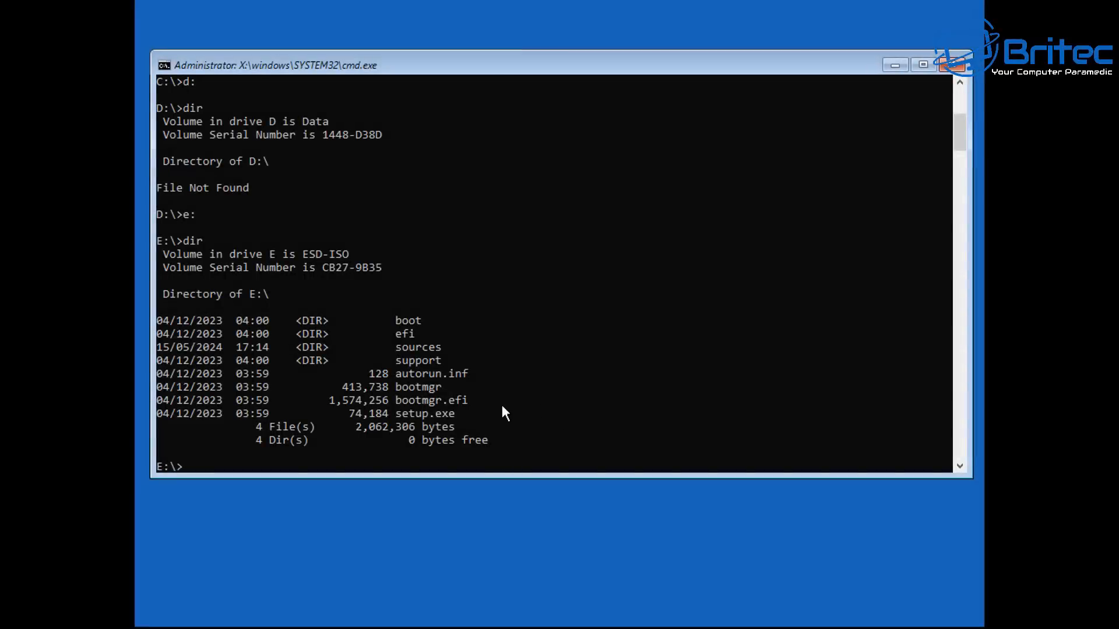
pyautogui.write(':')
pyautogui.press('Return')
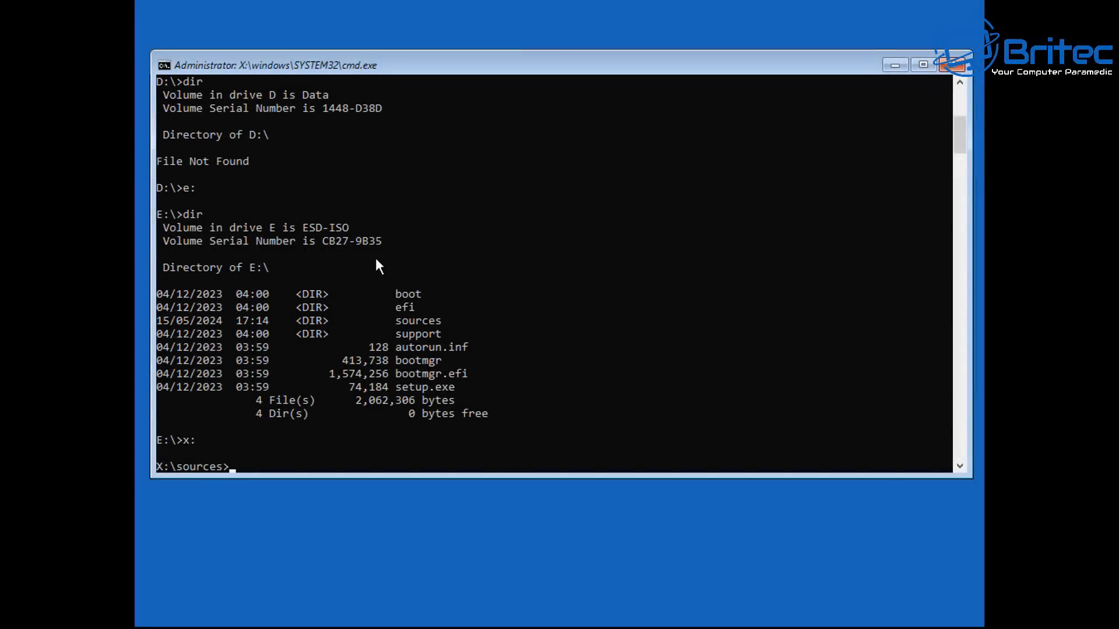
pyautogui.scroll(3, 375, 247)
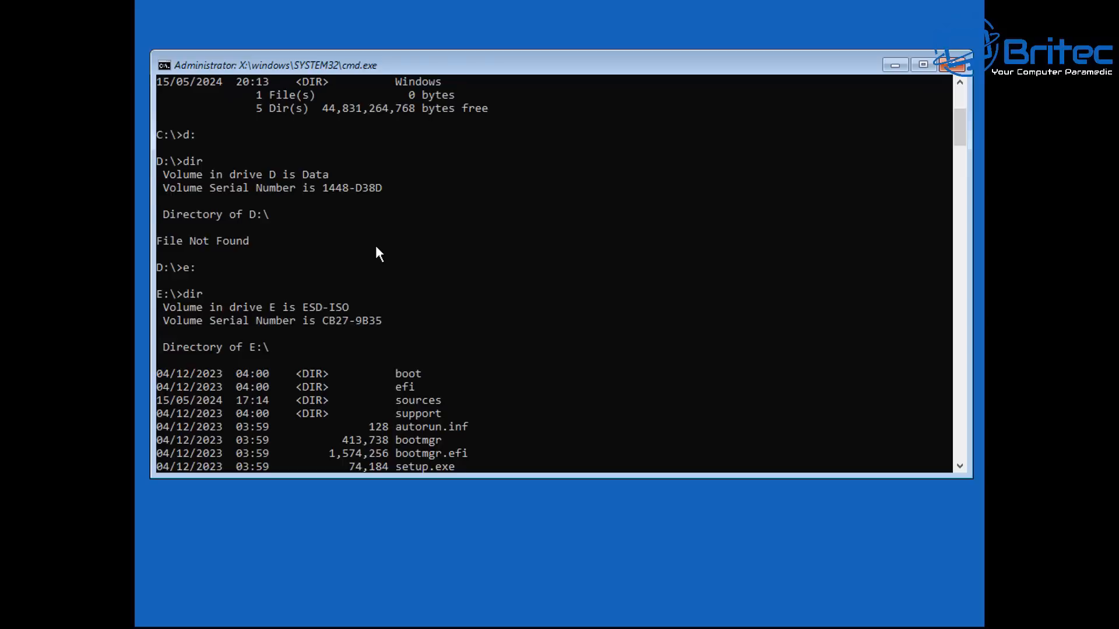
pyautogui.moveTo(338, 216); pyautogui.dragTo(159, 220)
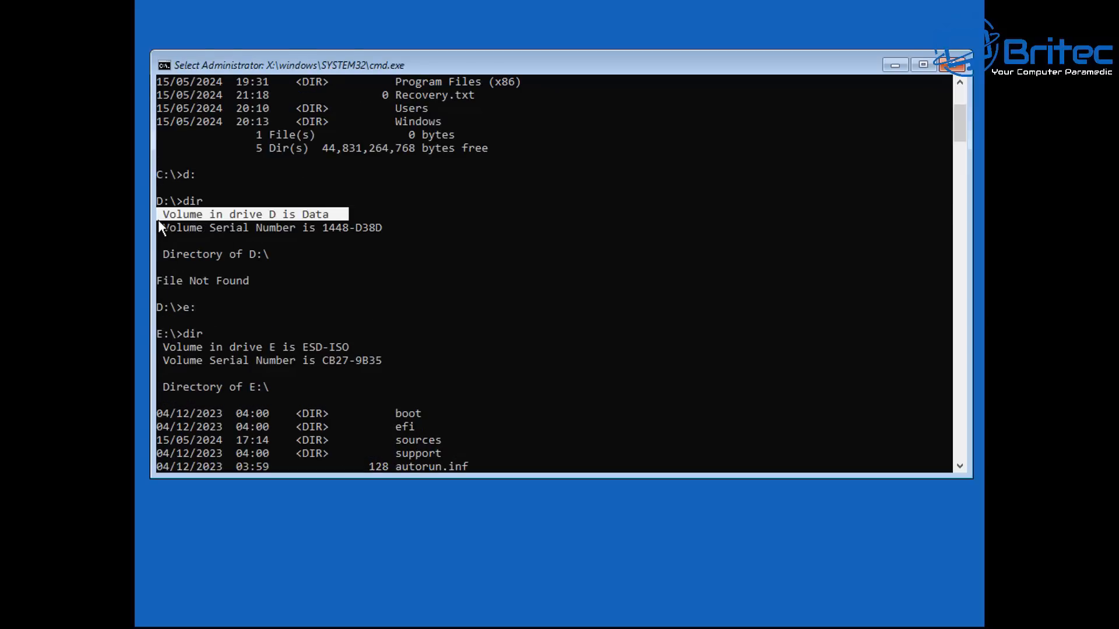
pyautogui.scroll(3, 471, 353)
pyautogui.scroll(1, 370, 299)
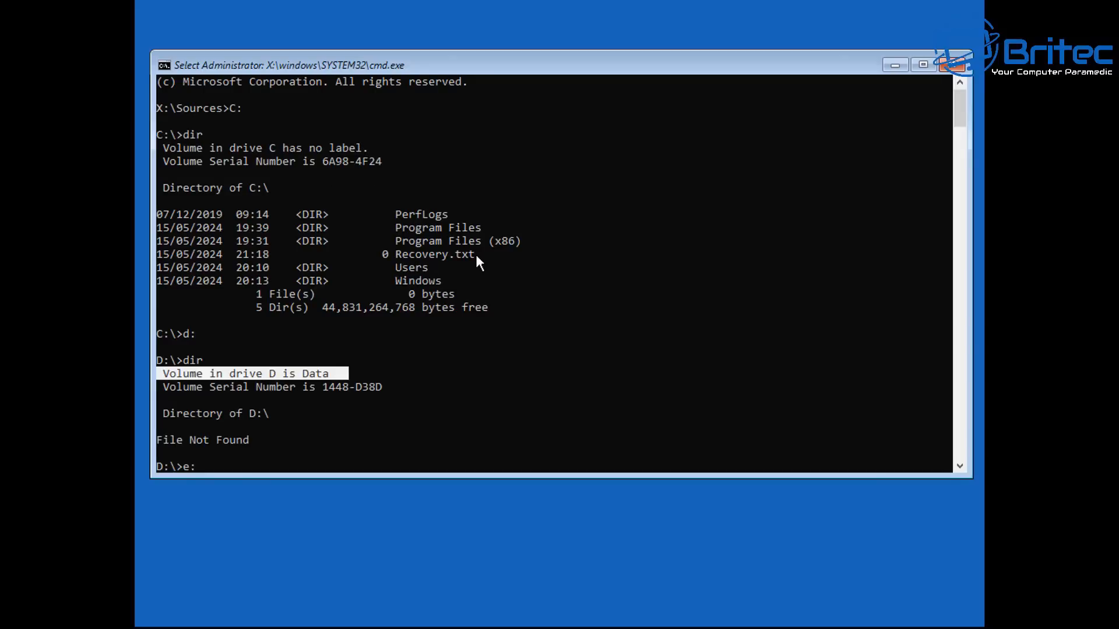
pyautogui.scroll(1, 446, 232)
# Run dism /capture-image /imagefile:D:\install.wim /capturedir:C:\ /Name:Windows10_Custom to capture the system drive
pyautogui.scroll(-9, 334, 446)
pyautogui.write('dism /capture-image /imagefile:D:\\install.wim /capturedir')
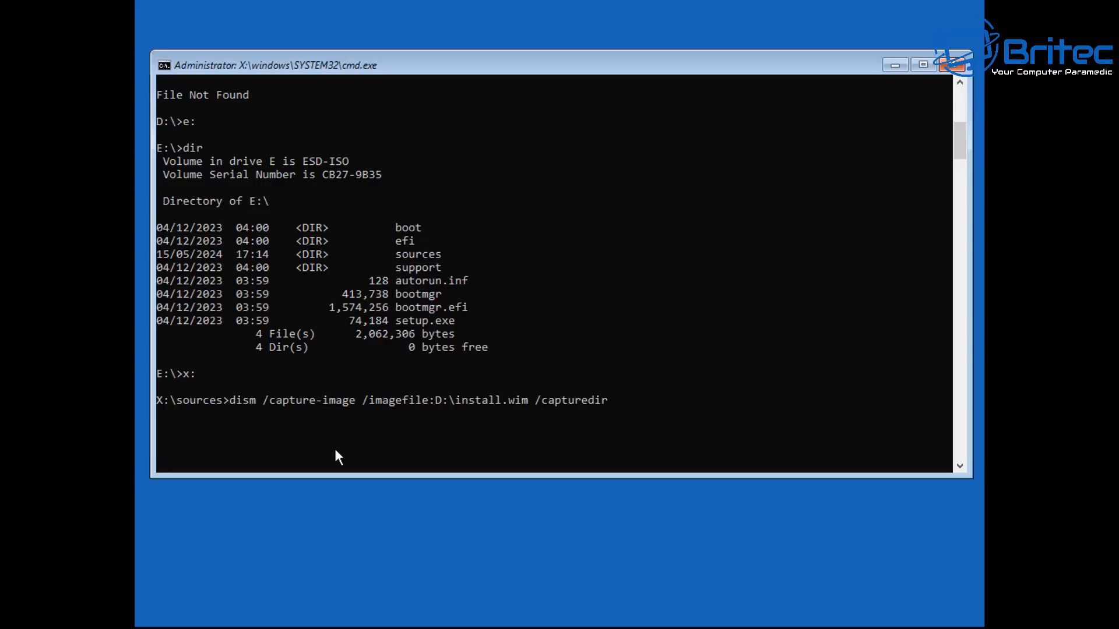
pyautogui.write(':C:\\ /Name:Windows10_Custo')
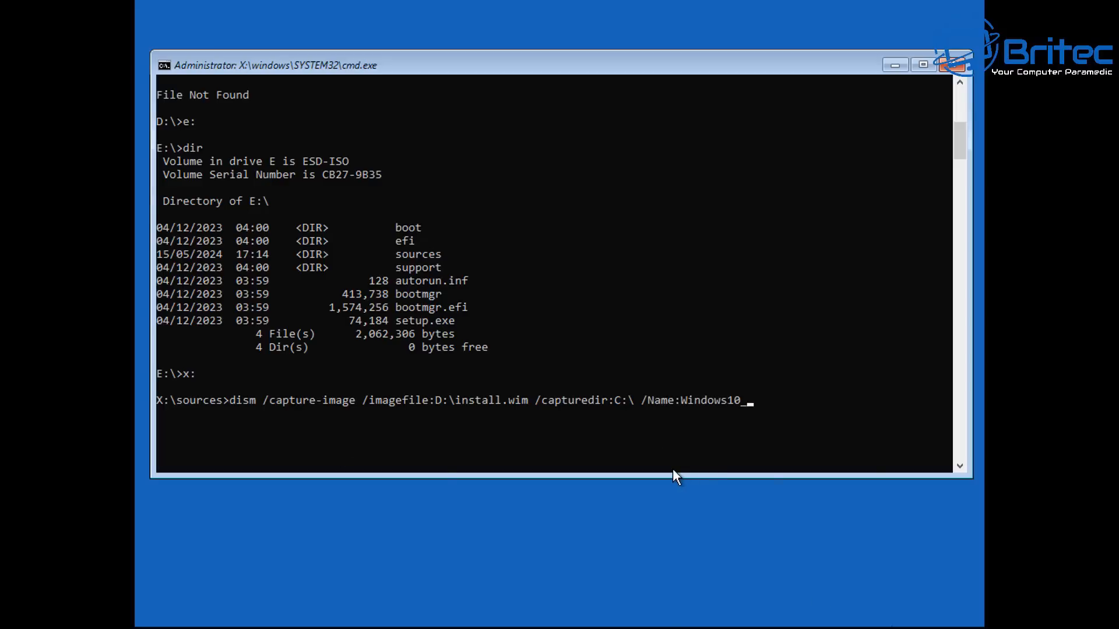
pyautogui.write('m')
pyautogui.press('Return')
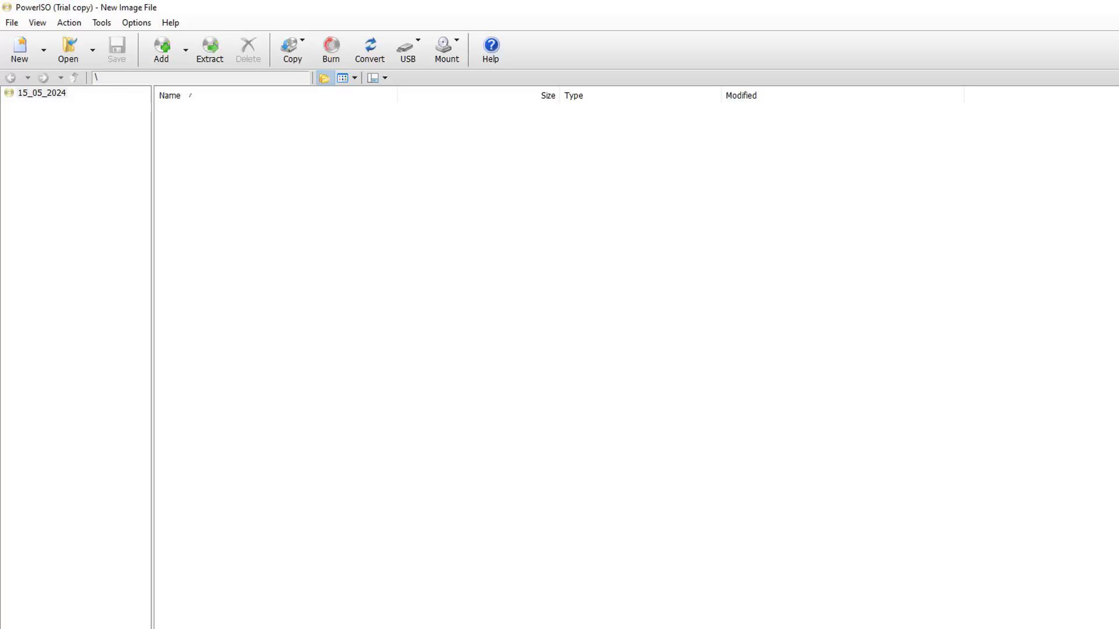
# Open PowerISO's WIM ESD Converter for WIM-to-ESD conversion and choose D:\install.wim as the source image
pyautogui.click(101, 23)
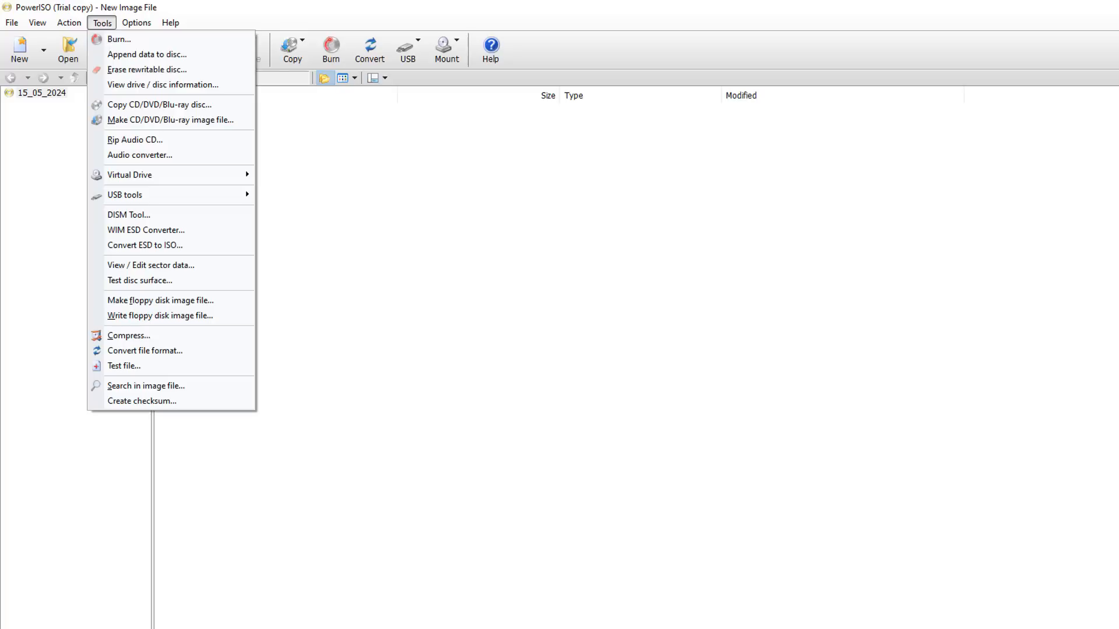
pyautogui.click(102, 22)
pyautogui.click(102, 22)
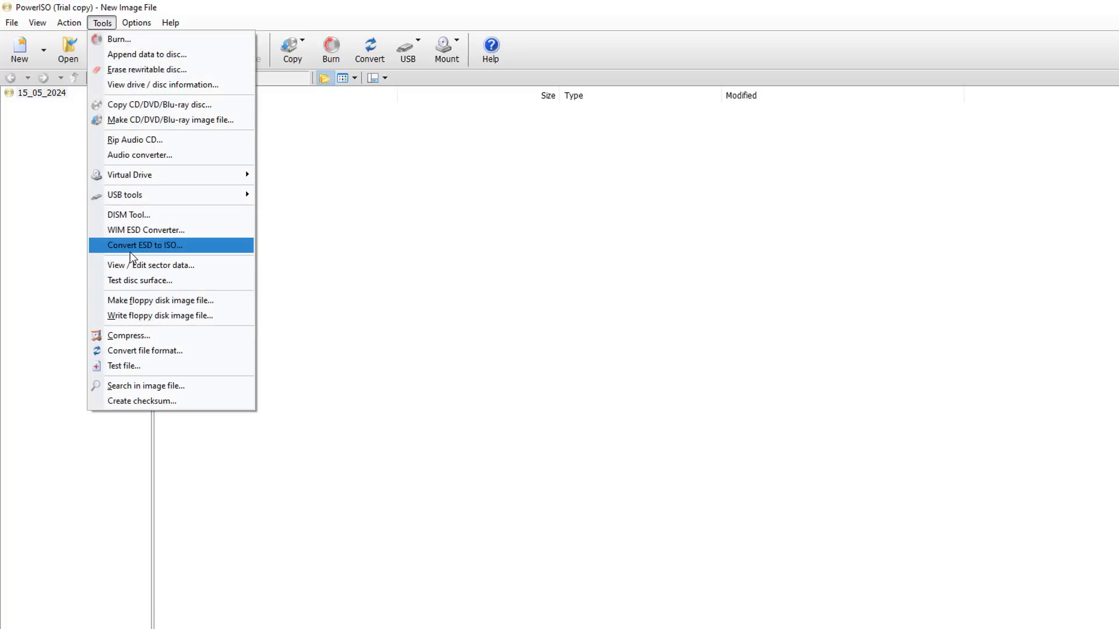
pyautogui.click(135, 234)
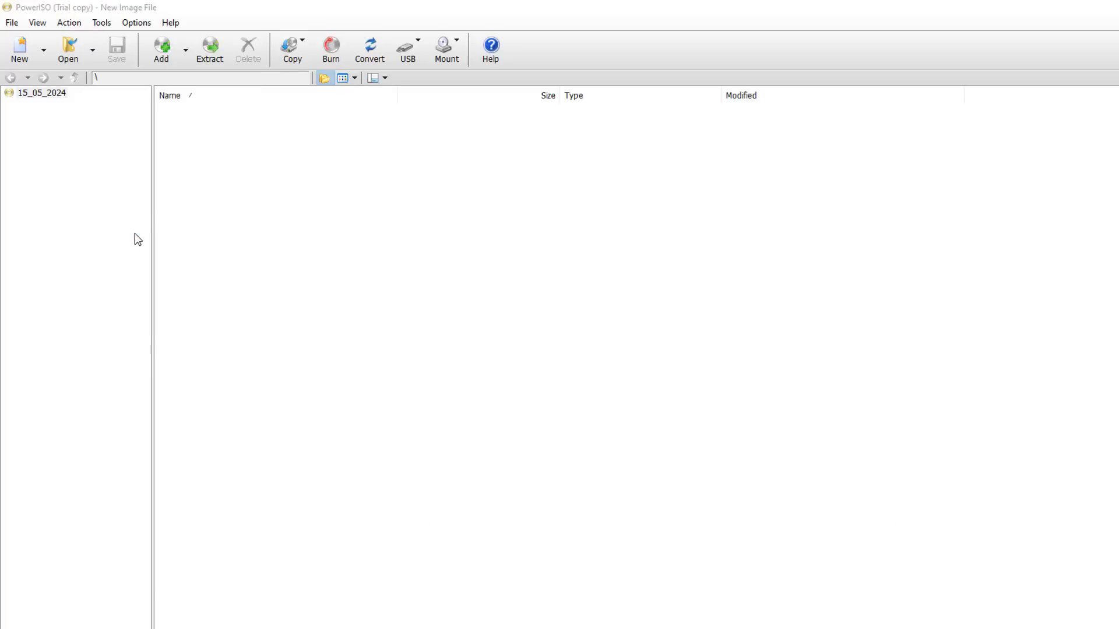
pyautogui.click(576, 234)
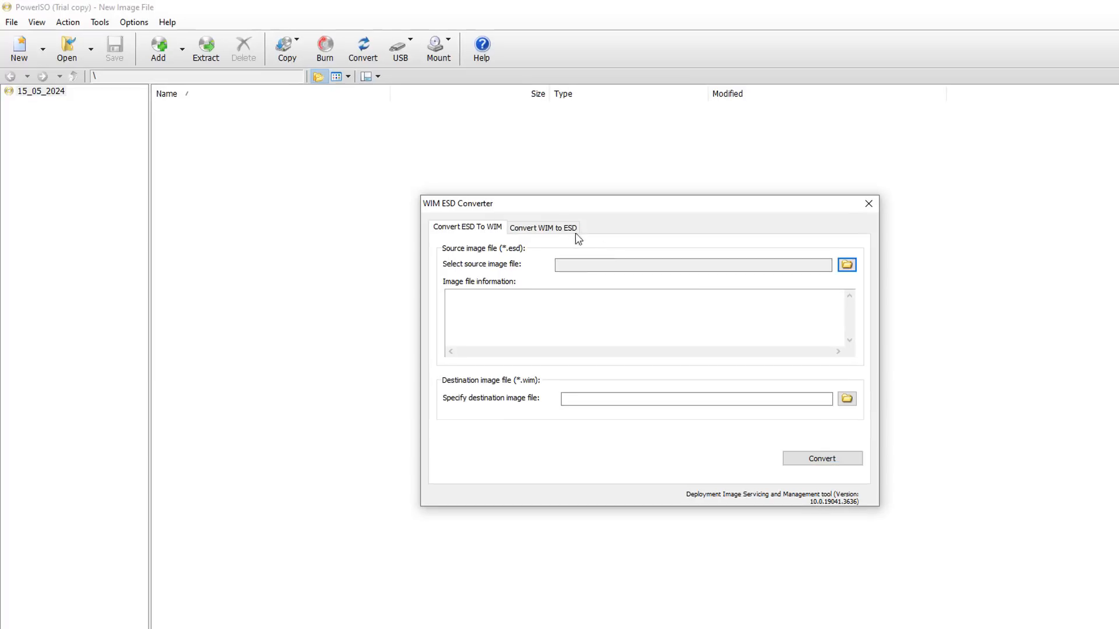
pyautogui.click(847, 265)
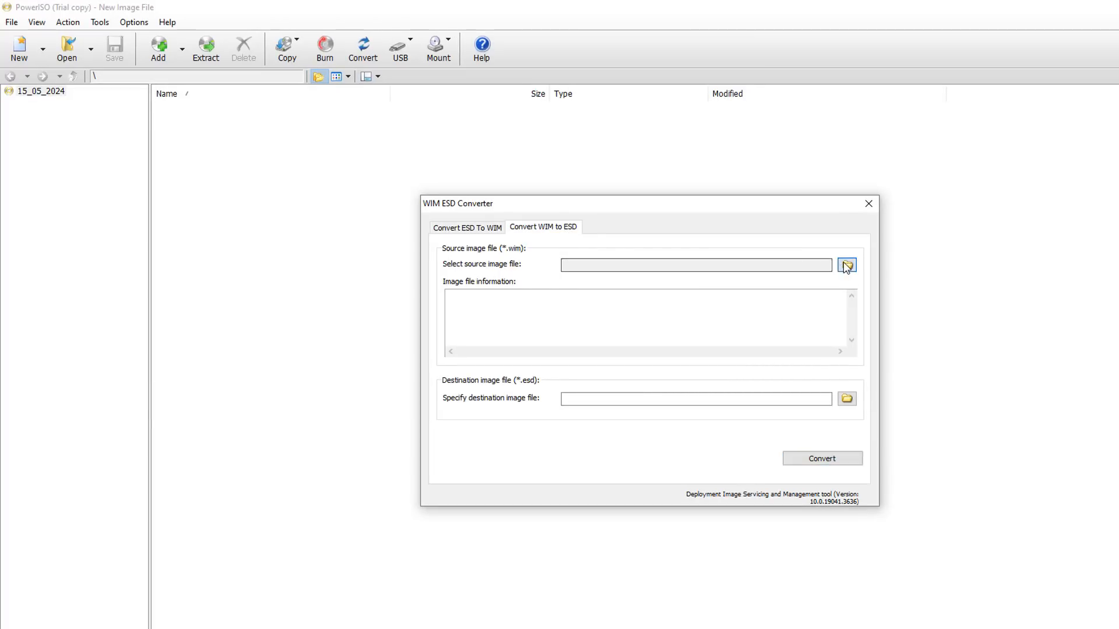
pyautogui.moveTo(547, 231); pyautogui.dragTo(641, 193)
pyautogui.click(380, 400)
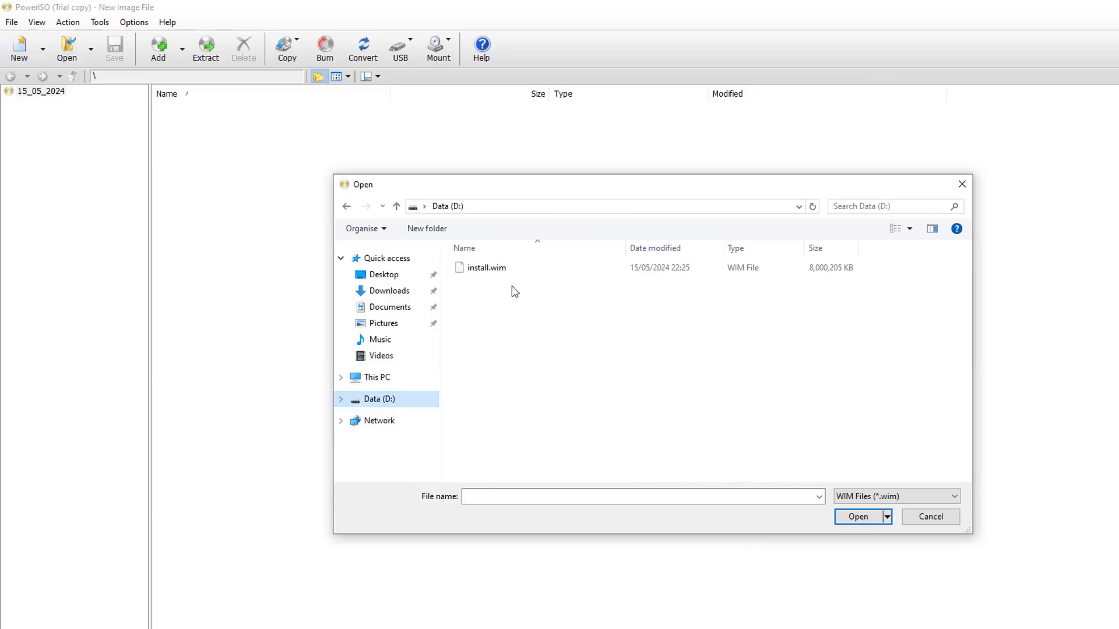
pyautogui.click(501, 268)
pyautogui.click(860, 518)
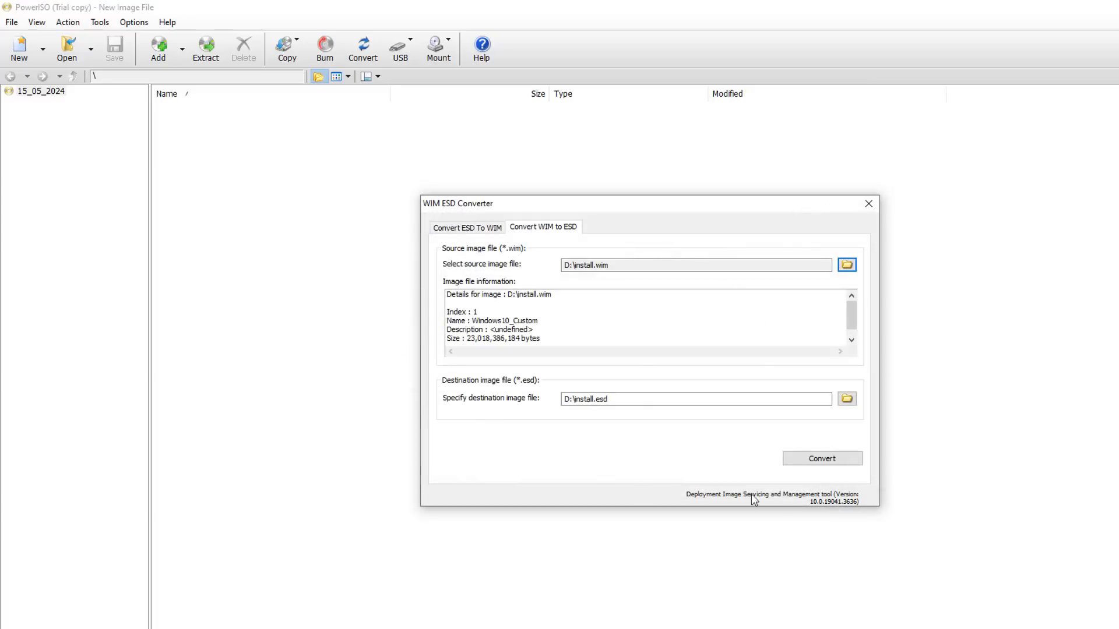
# Convert the image to D:\install.esd, close the completion window and the converter, and quit PowerISO
pyautogui.click(816, 458)
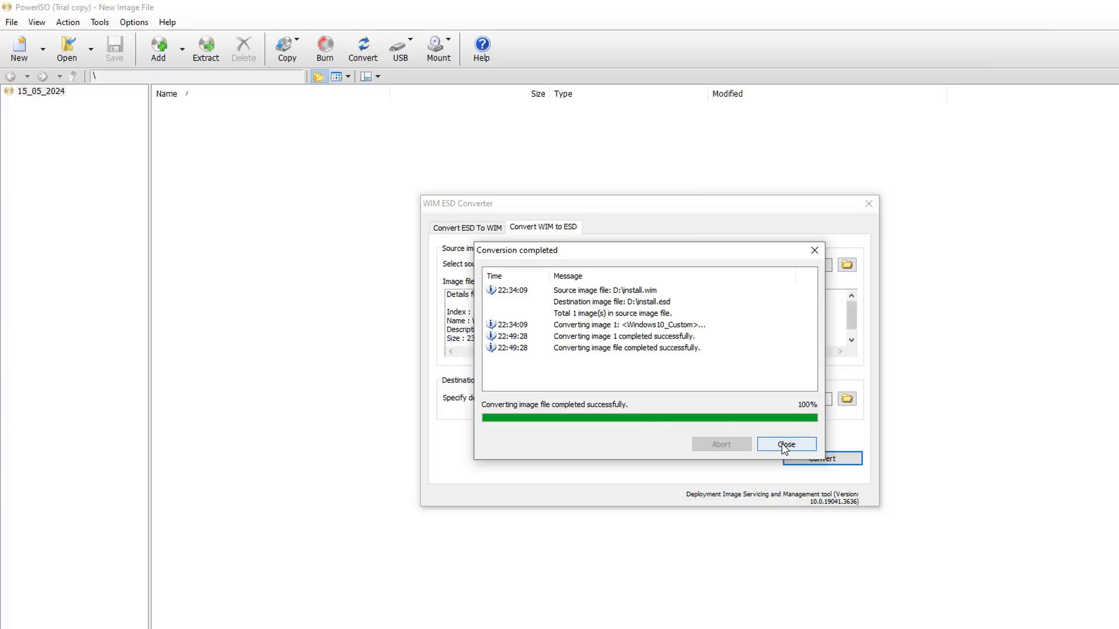
pyautogui.click(785, 445)
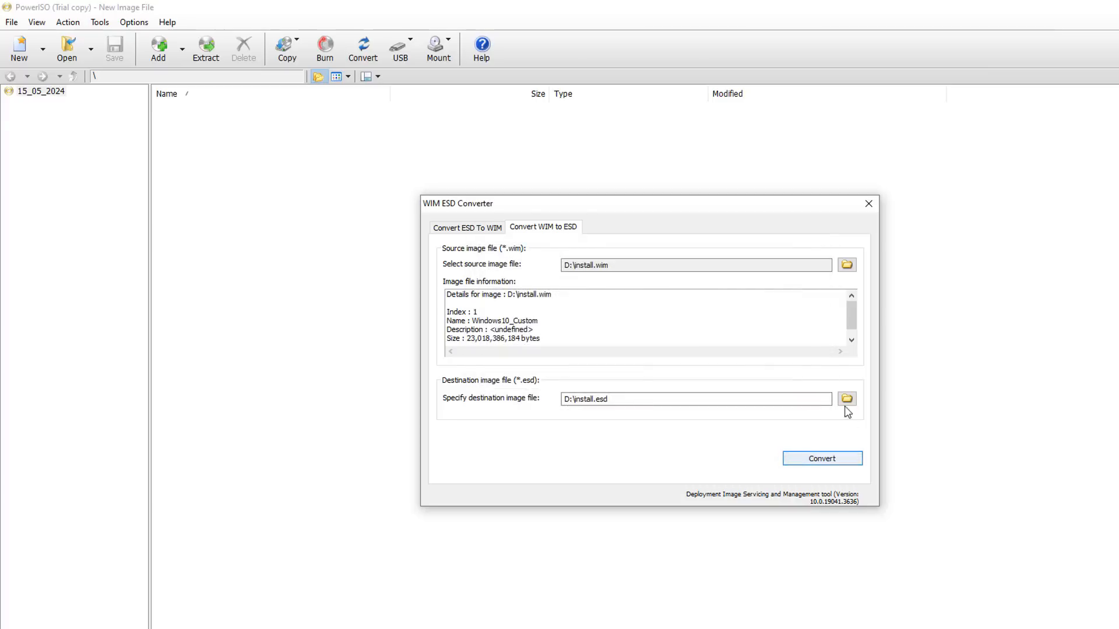
pyautogui.click(868, 204)
pyautogui.hotkey('alt', 'F4')
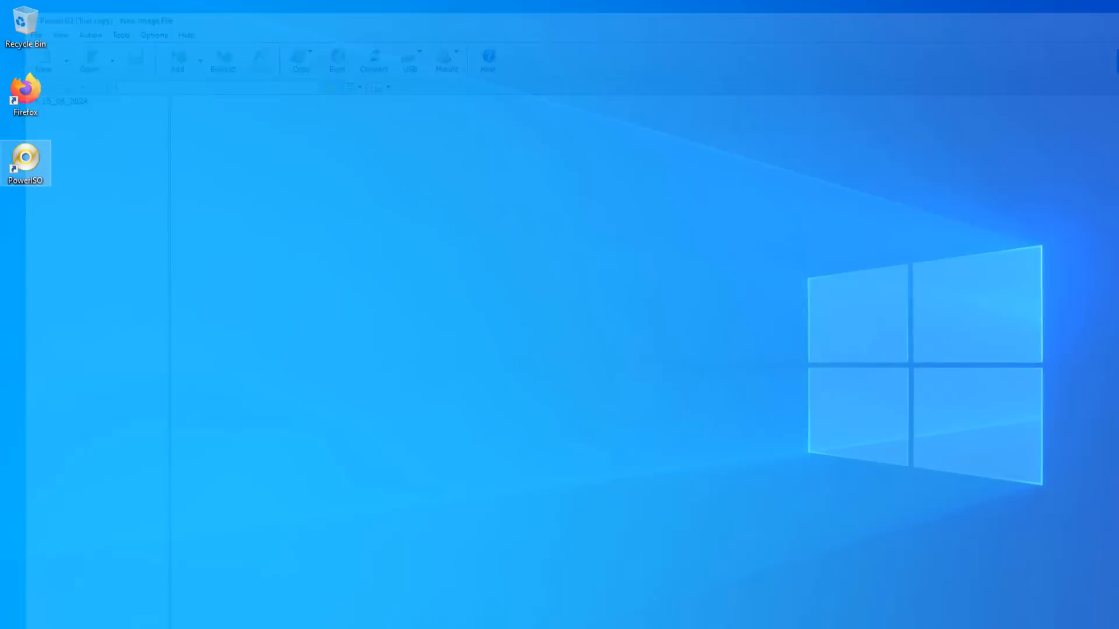
# Copy install.esd from drive D: in File Explorer and close the window
pyautogui.press('super+e')
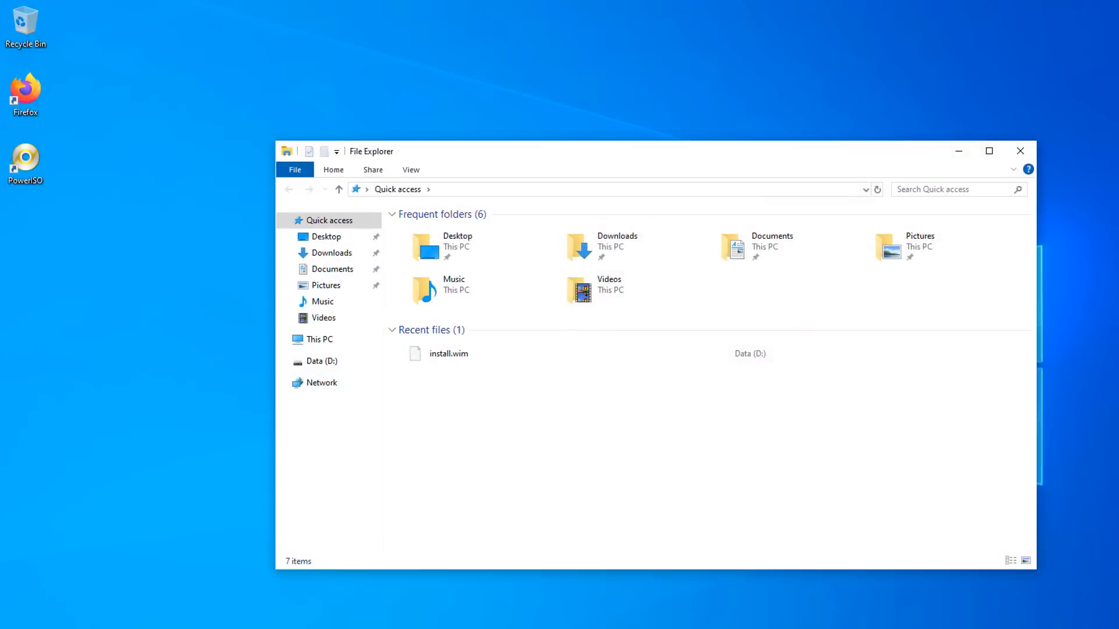
pyautogui.click(321, 362)
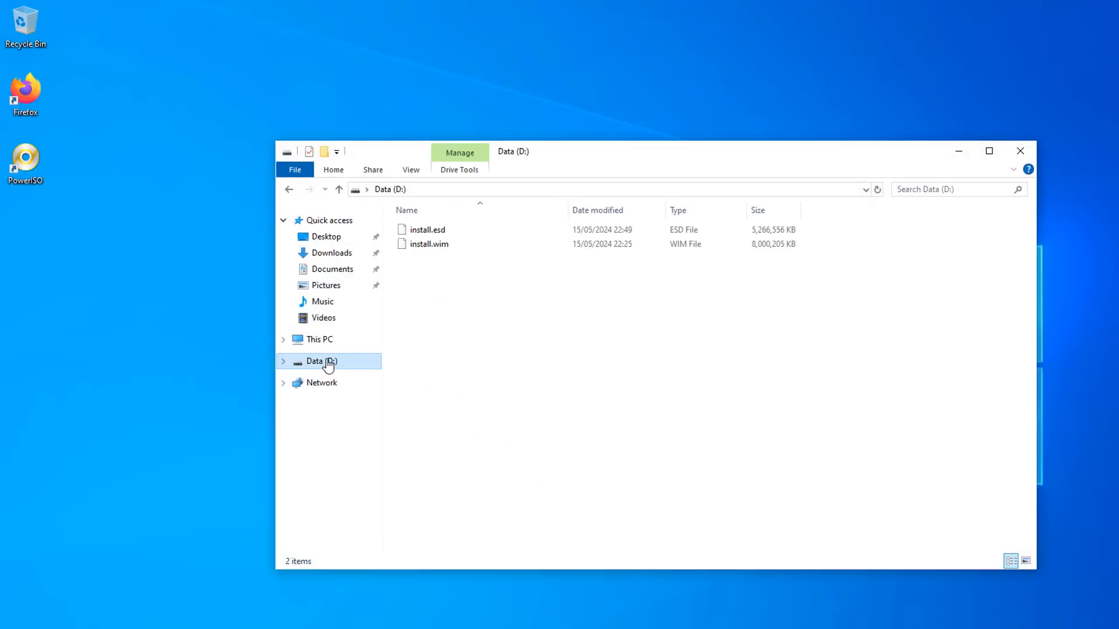
pyautogui.click(427, 230)
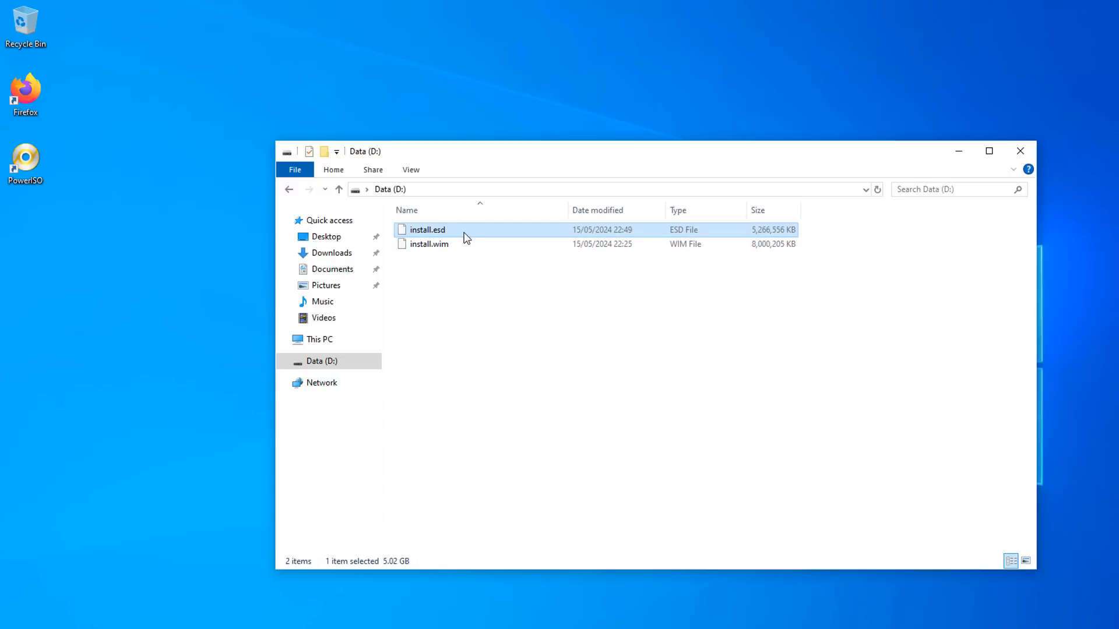
pyautogui.rightClick(466, 237)
pyautogui.click(498, 342)
pyautogui.click(1021, 153)
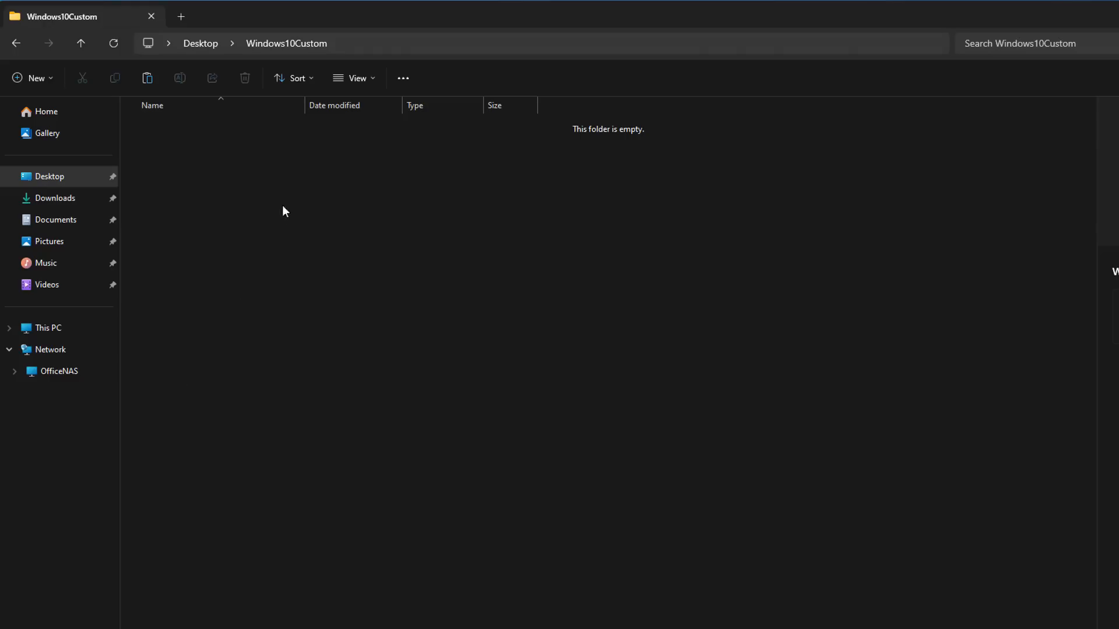
# Paste install.esd into the Windows10Custom folder on the host desktop
pyautogui.rightClick(233, 172)
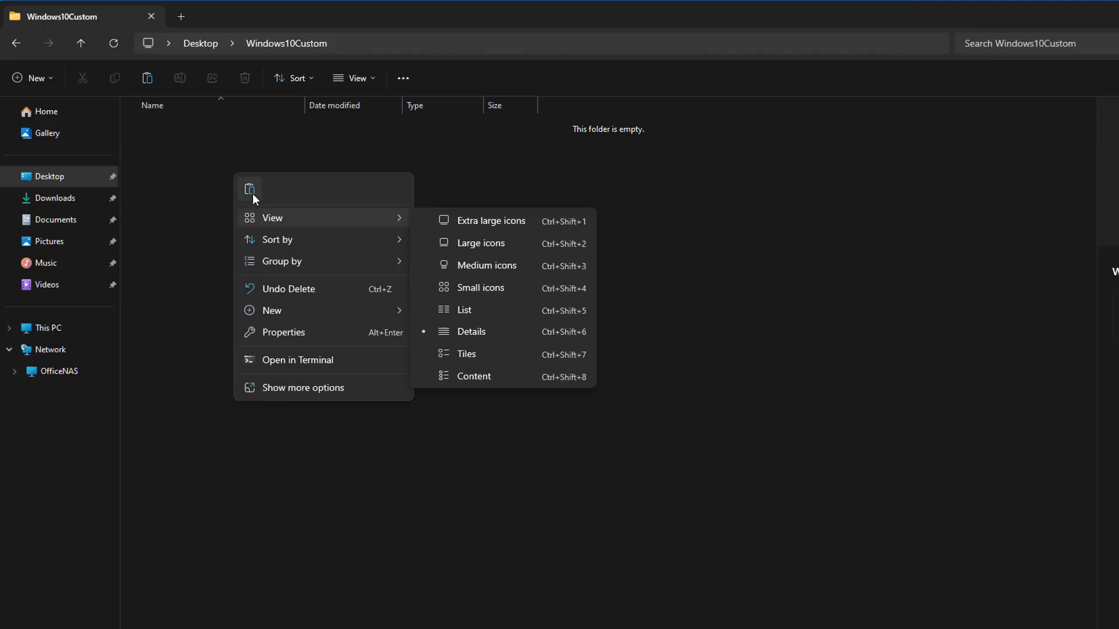
pyautogui.click(250, 190)
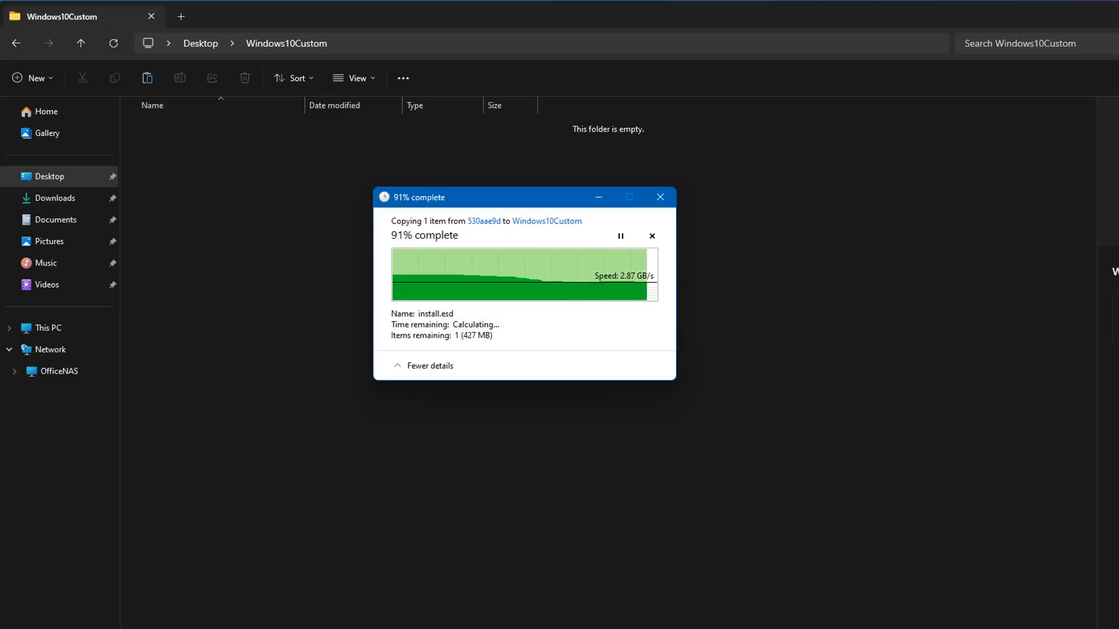
pyautogui.click(282, 170)
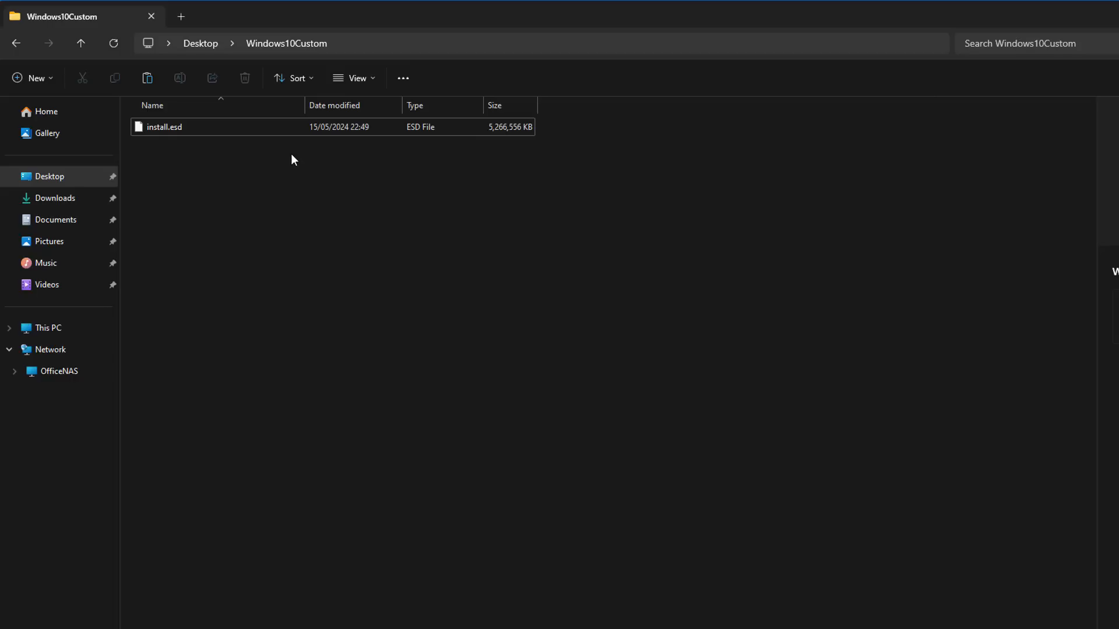
# Switch to AnyBurn and open Windows10.iso from Downloads in the Edit image file task
pyautogui.hotkey('alt', 'Tab')
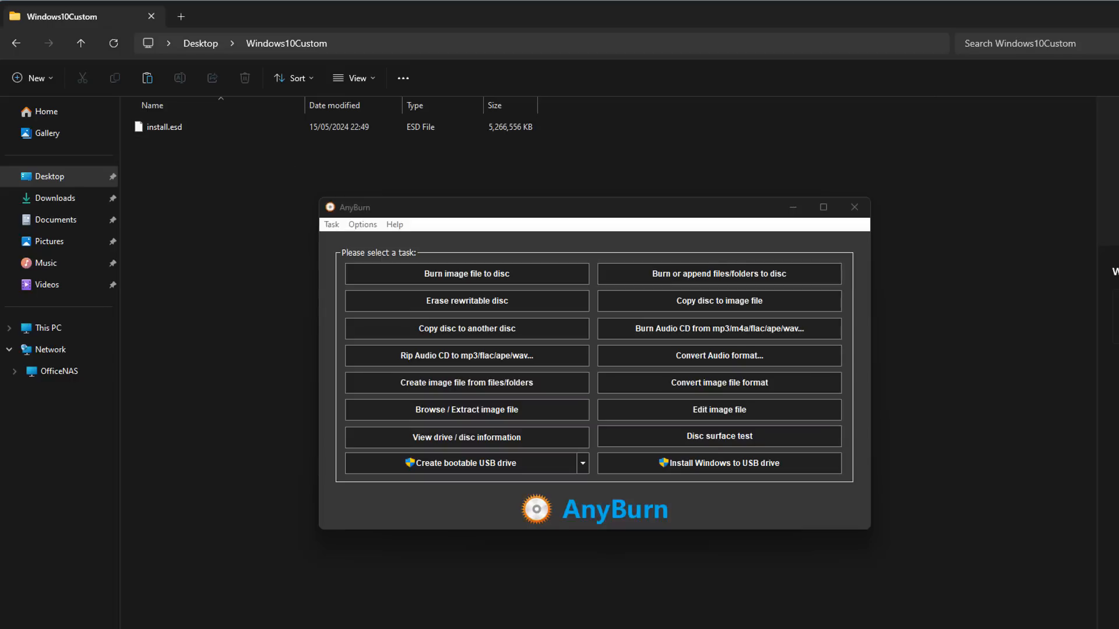
pyautogui.click(746, 410)
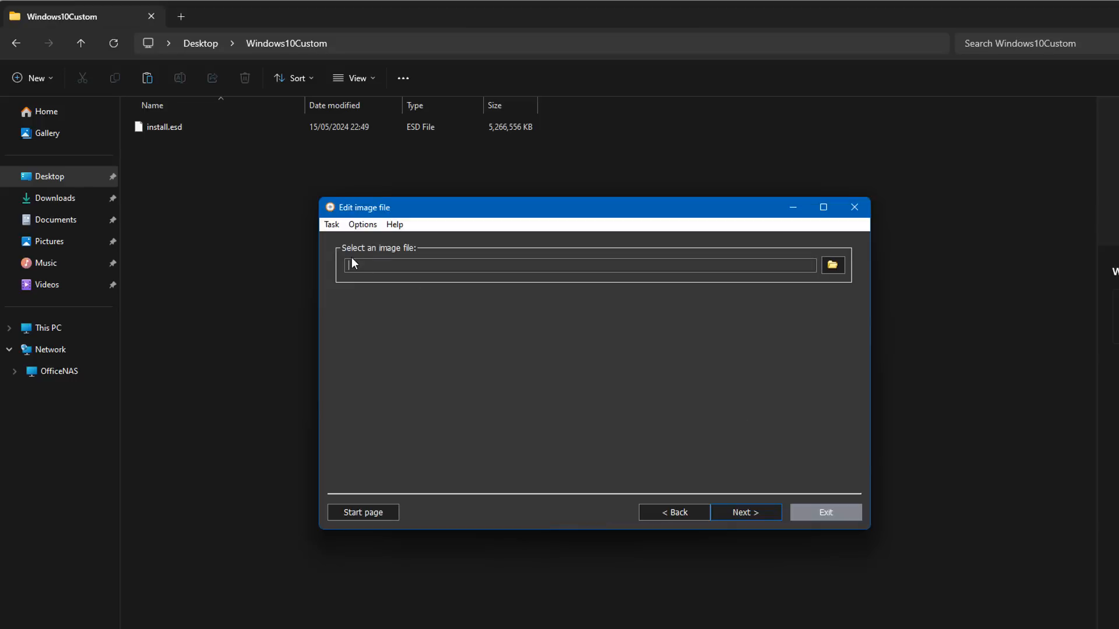
pyautogui.click(829, 266)
pyautogui.moveTo(764, 221); pyautogui.dragTo(538, 187)
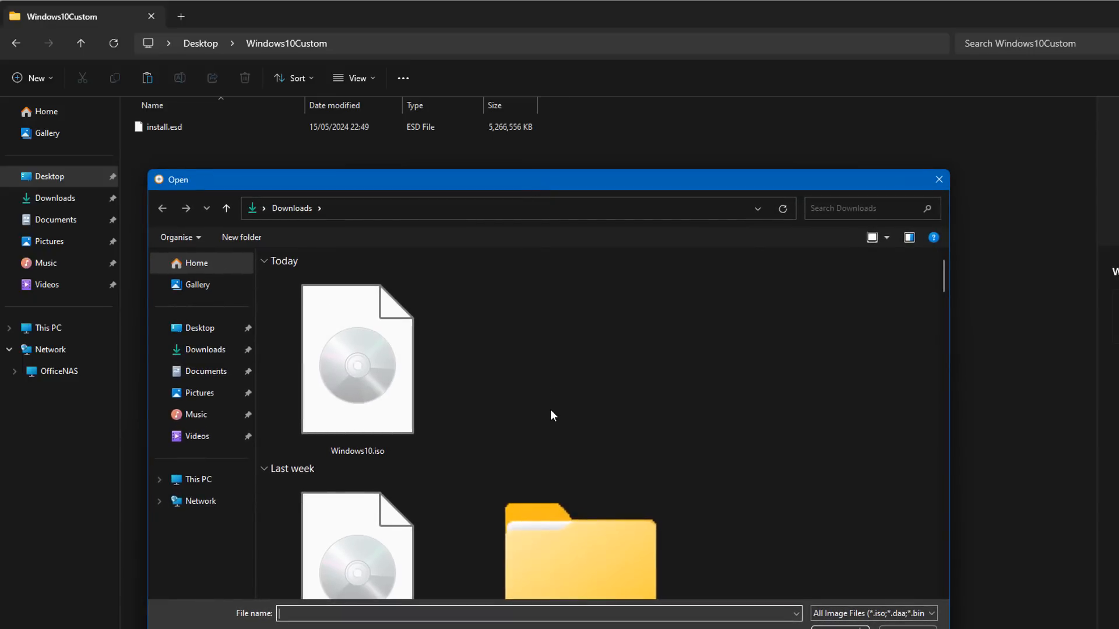
pyautogui.click(377, 378)
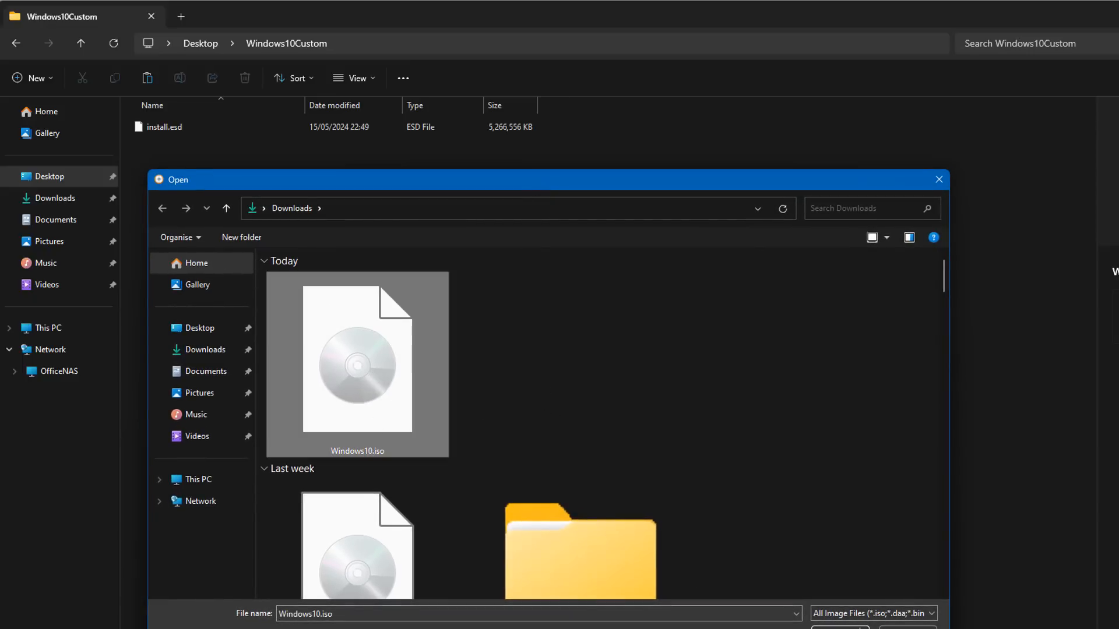
pyautogui.click(841, 627)
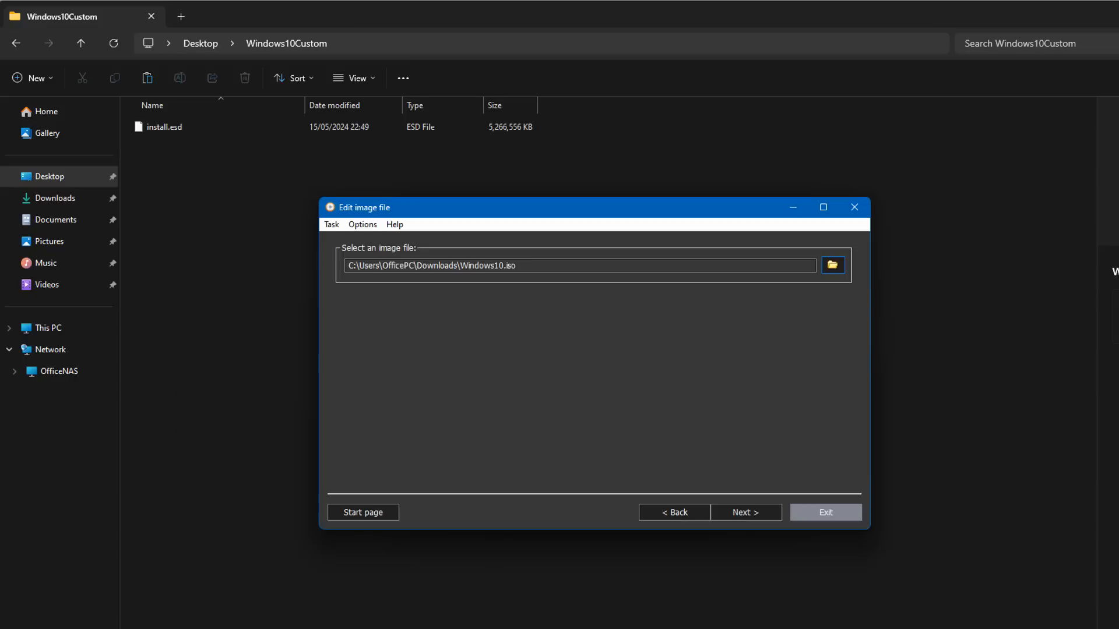
pyautogui.click(748, 513)
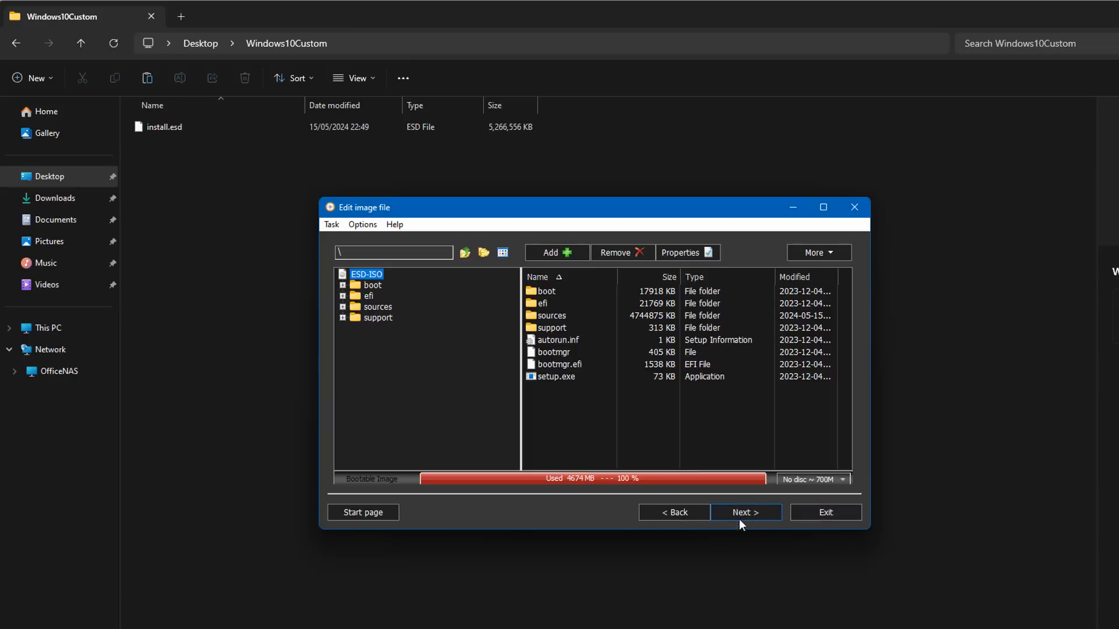
# Open the ISO's sources folder and remove the original install.esd
pyautogui.doubleClick(548, 316)
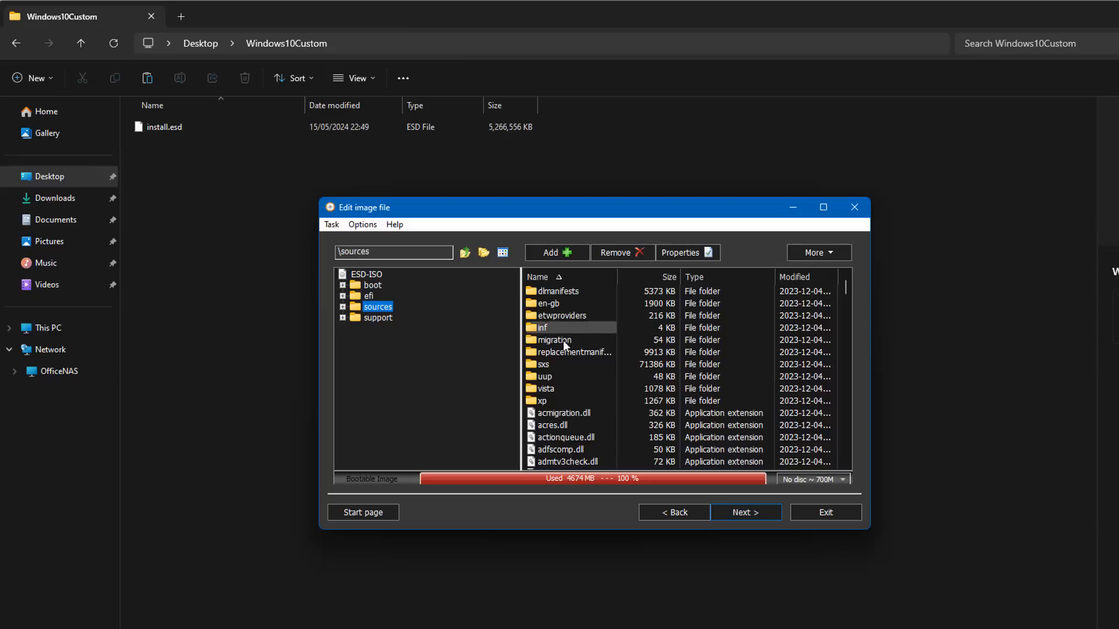
pyautogui.scroll(-4, 594, 428)
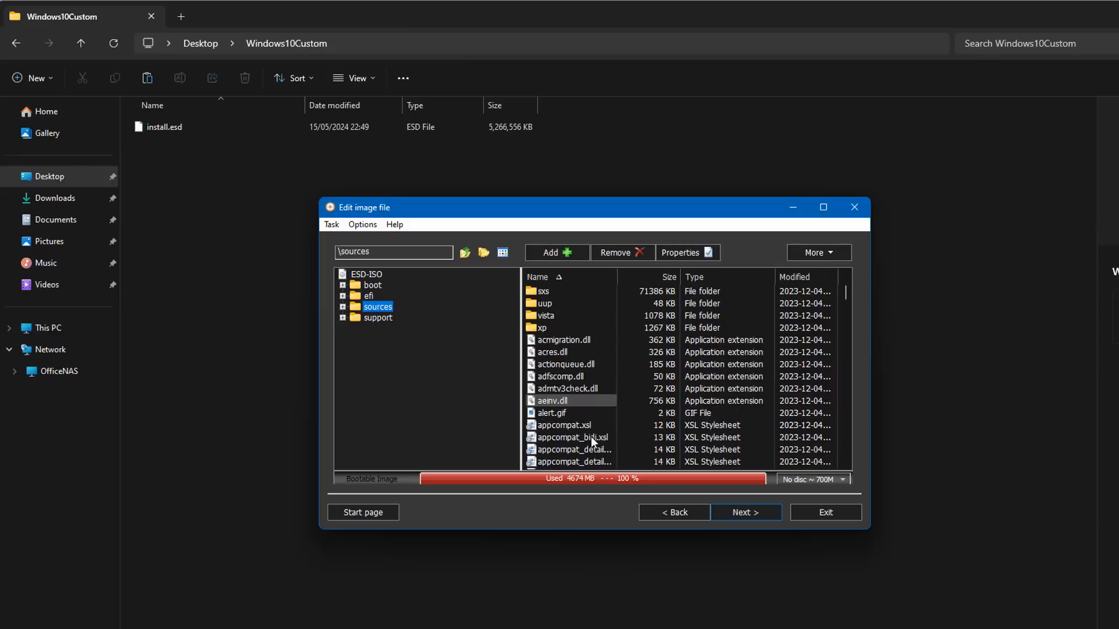
pyautogui.scroll(-5, 591, 437)
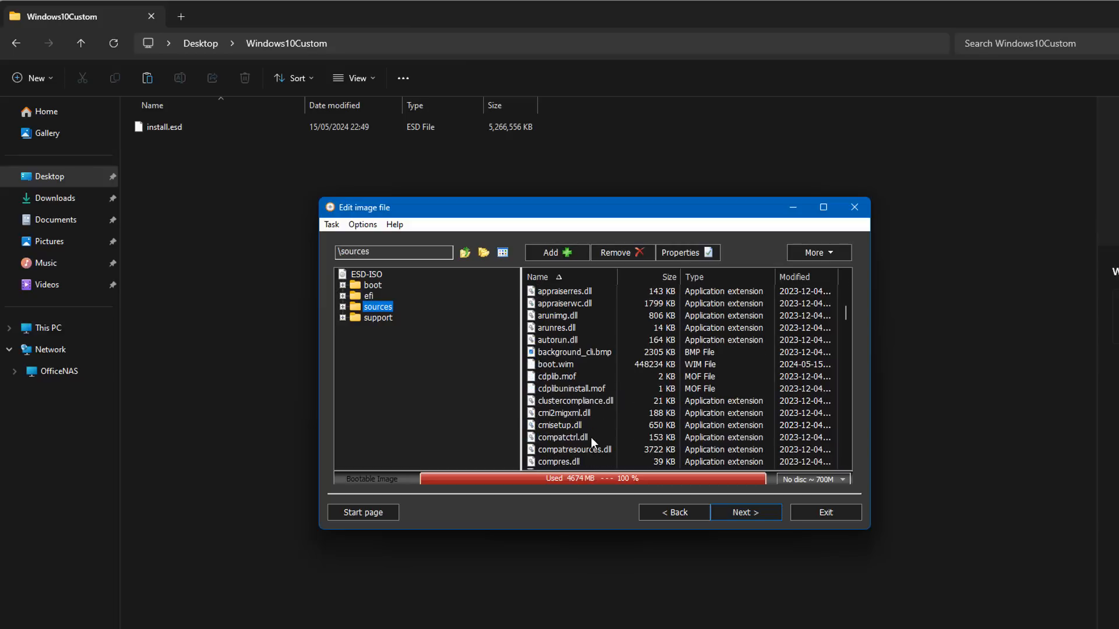
pyautogui.scroll(-10, 588, 436)
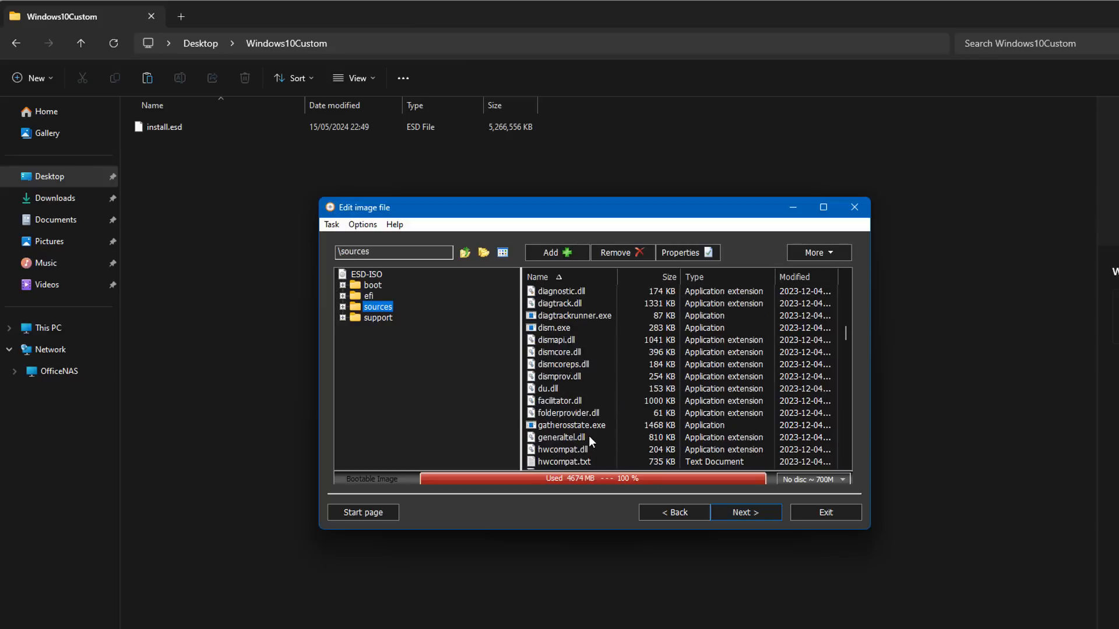
pyautogui.scroll(-2, 588, 435)
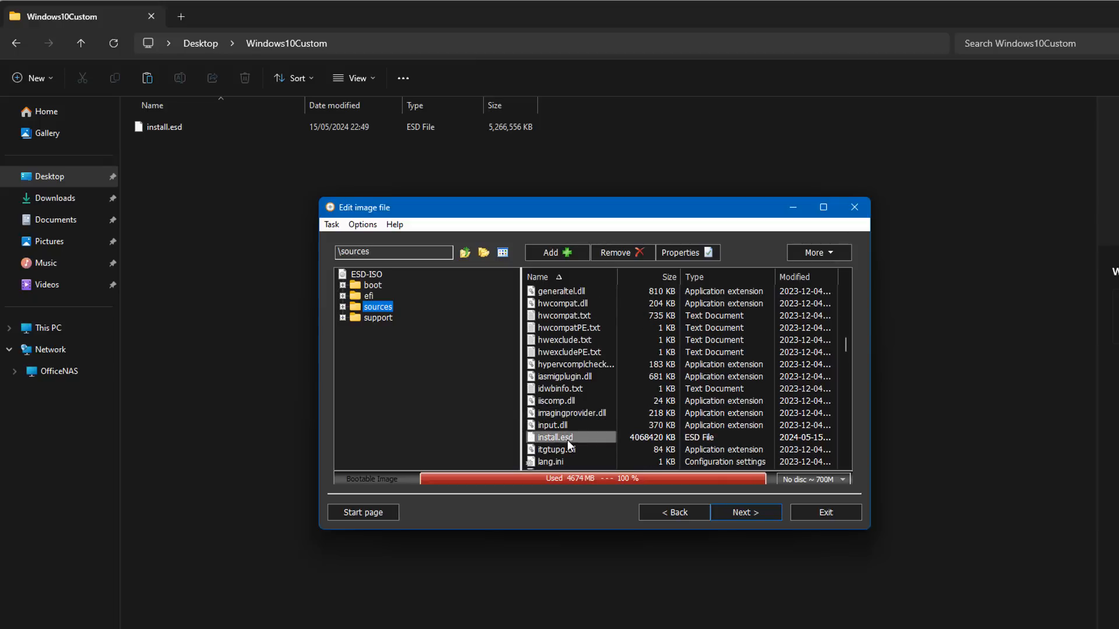
pyautogui.click(622, 252)
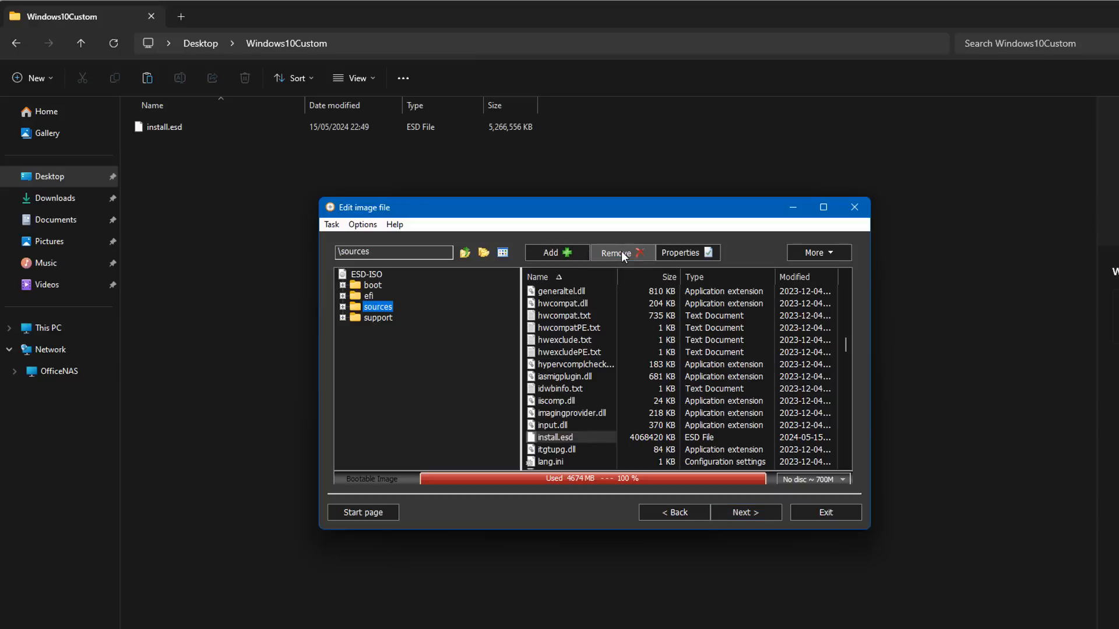
pyautogui.click(625, 400)
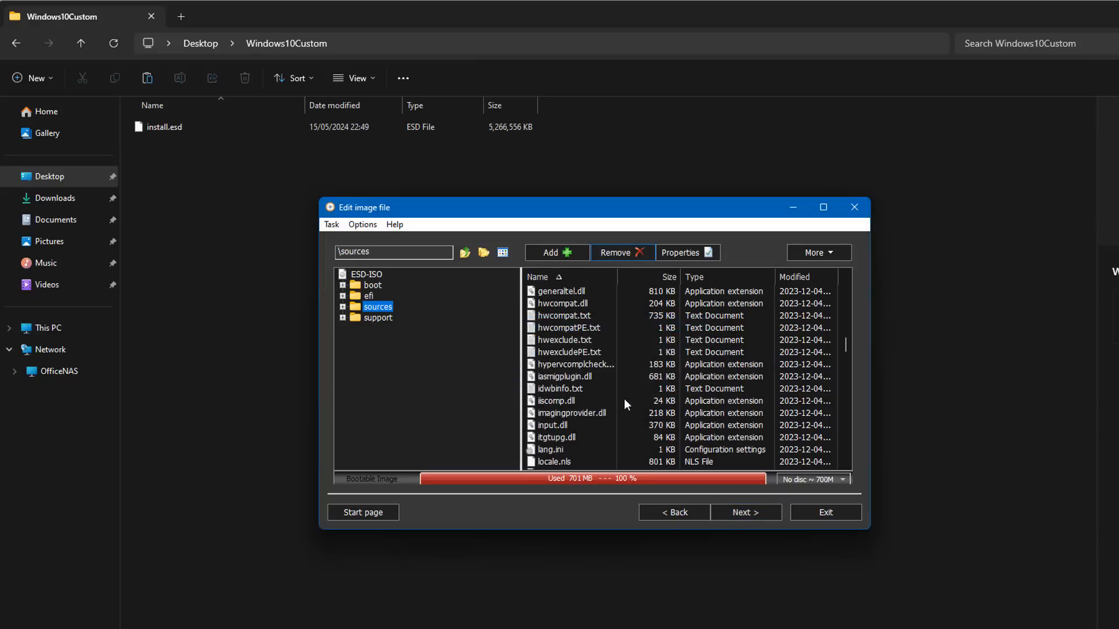
# Add the custom install.esd from the Windows10Custom folder into the sources folder
pyautogui.click(558, 252)
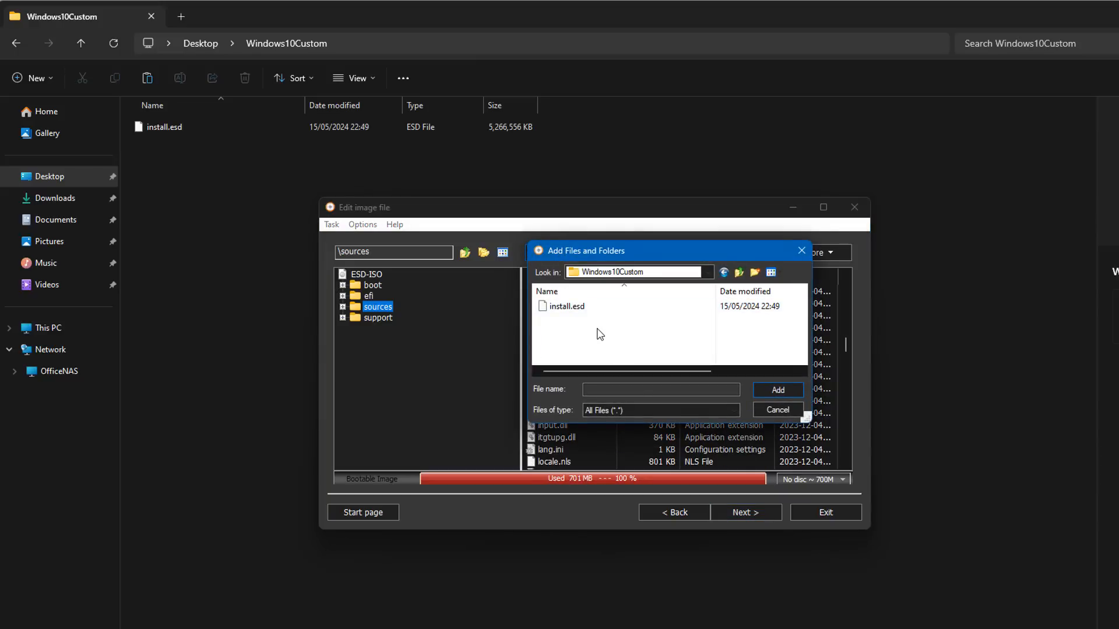
pyautogui.click(565, 307)
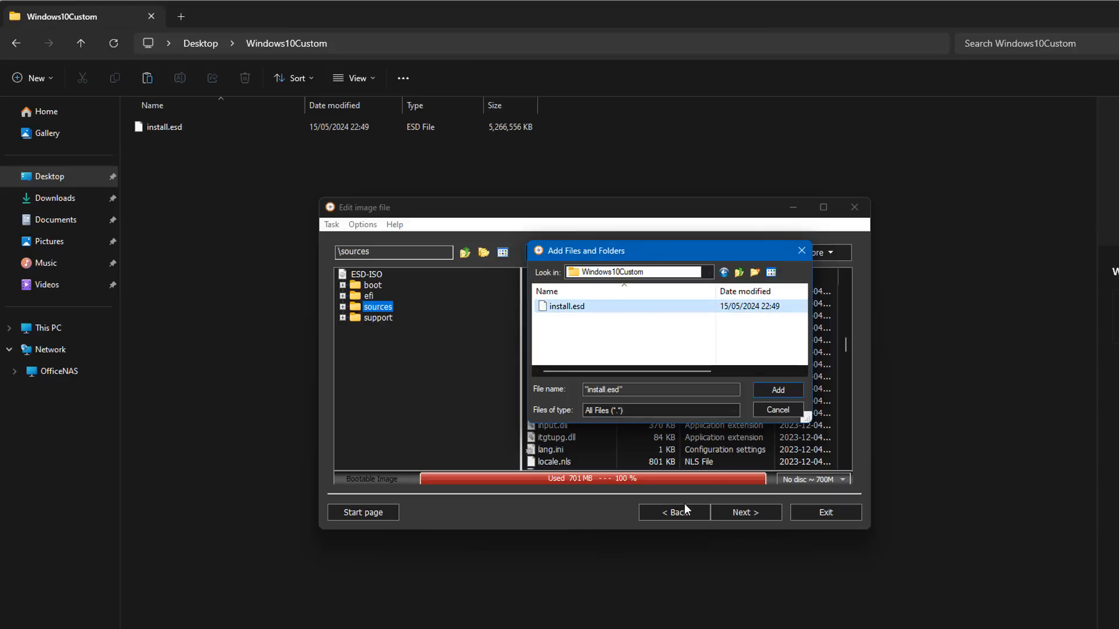
pyautogui.click(770, 387)
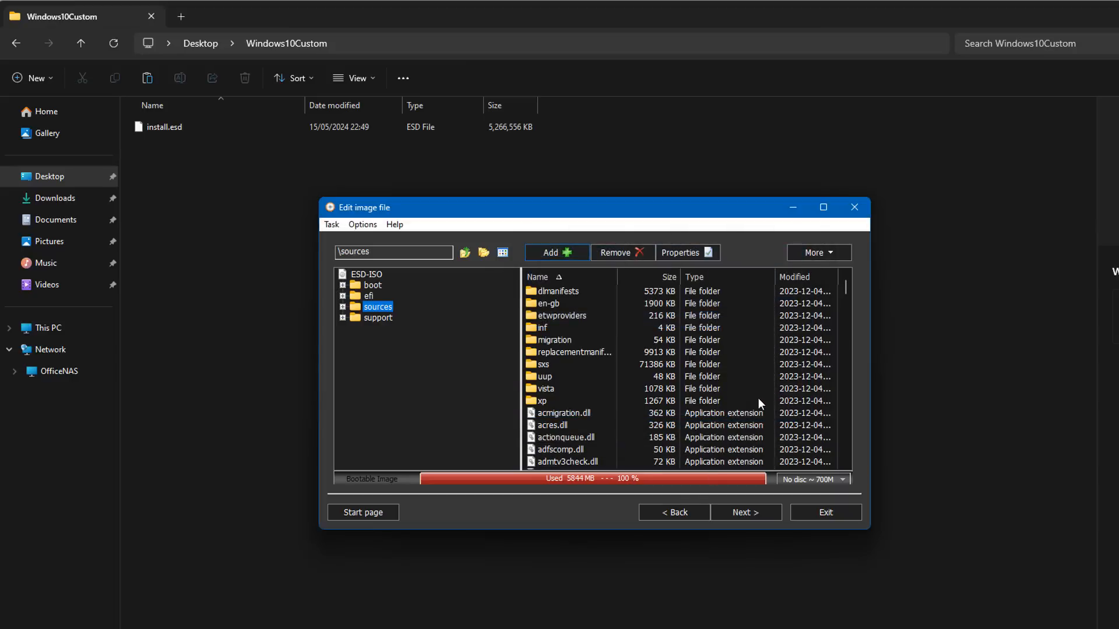
# Continue to the destination settings and add "custom" to the output ISO file name in Downloads
pyautogui.click(752, 514)
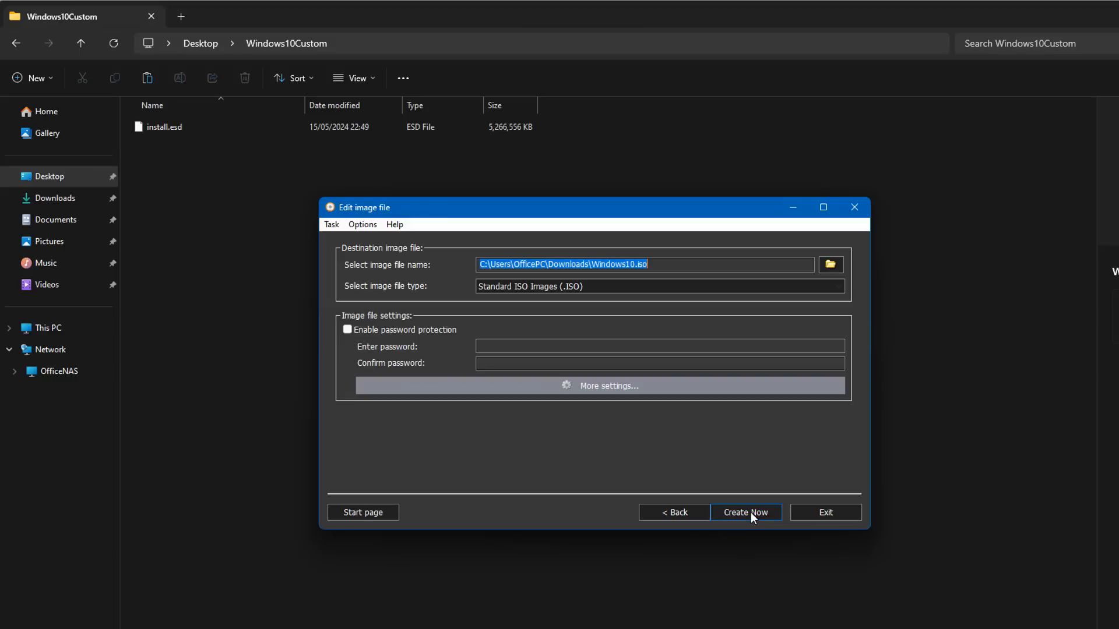
pyautogui.click(635, 264)
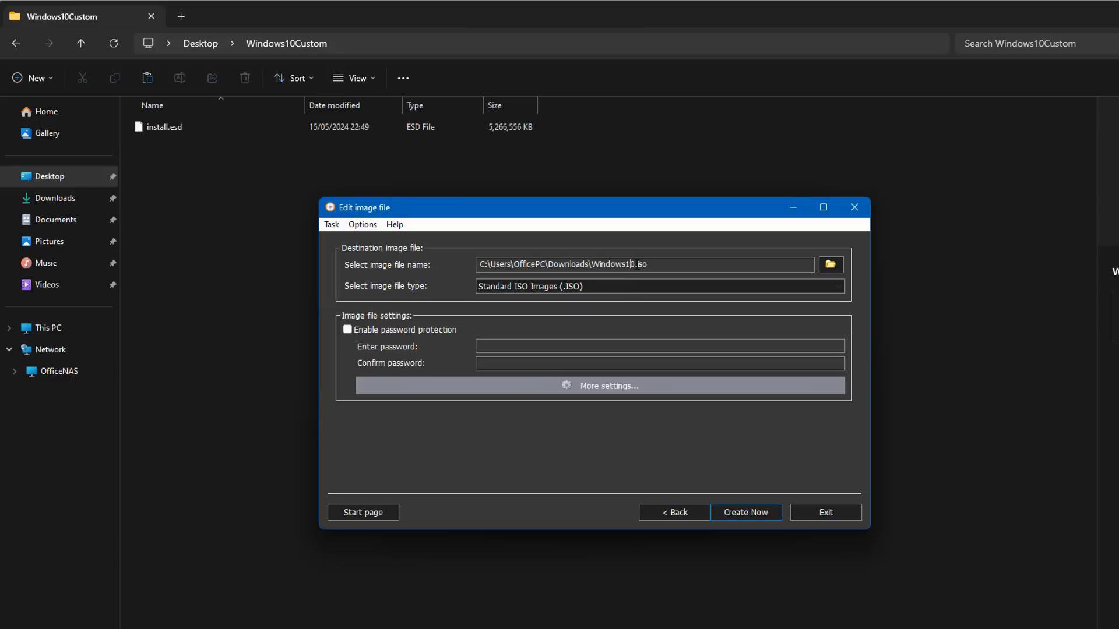
pyautogui.write('custom')
pyautogui.click(830, 264)
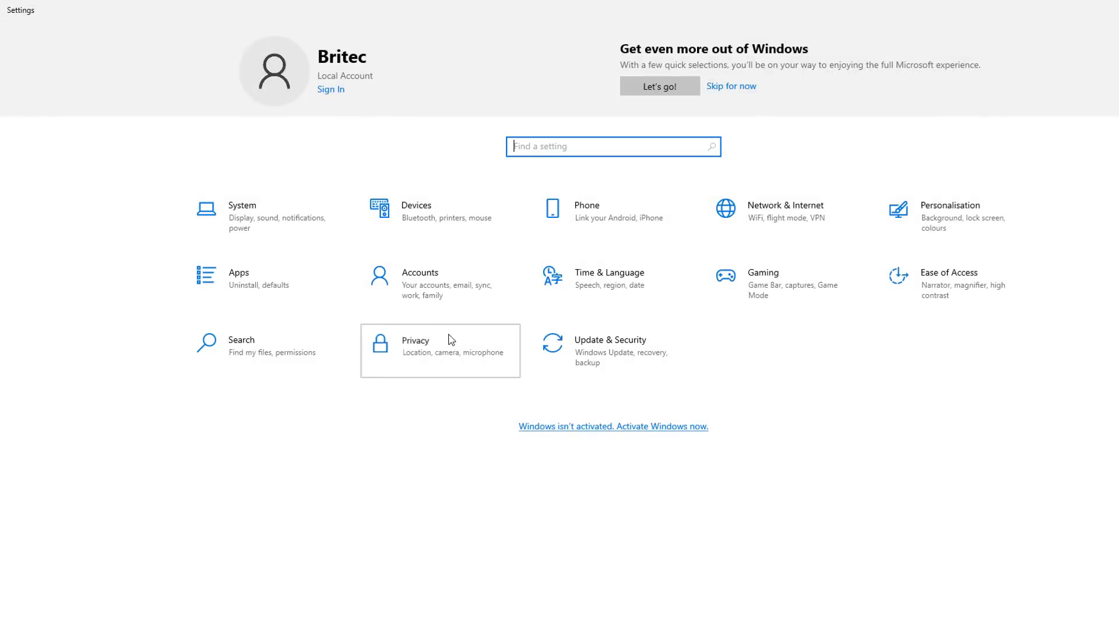
# Review the installed system's Privacy pages: General, Diagnostics & feedback, Location and Email
pyautogui.click(450, 340)
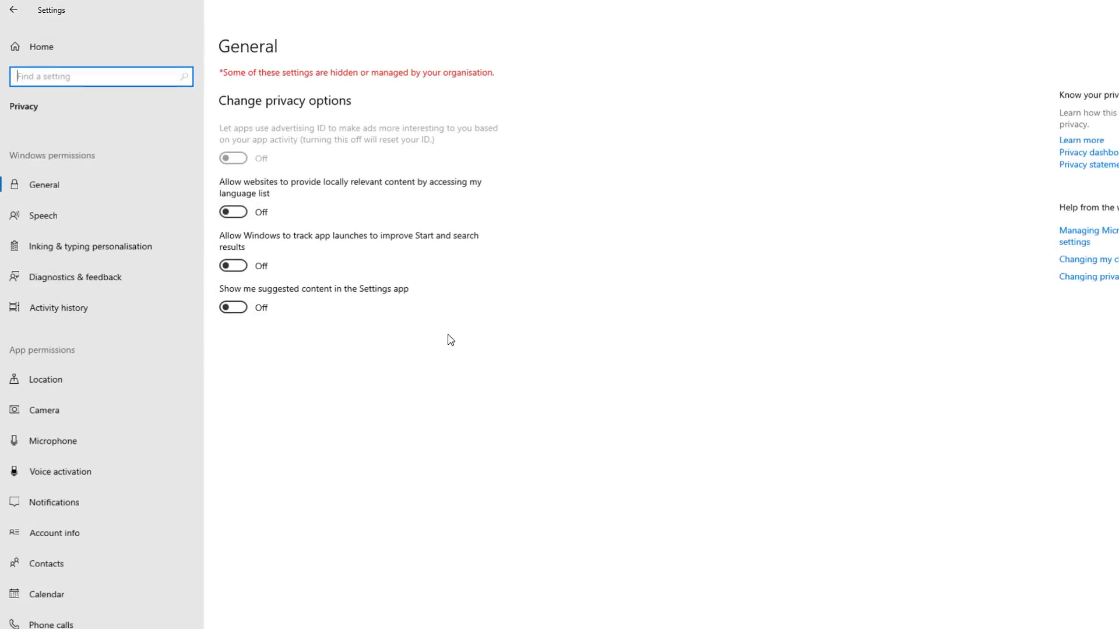
pyautogui.click(48, 282)
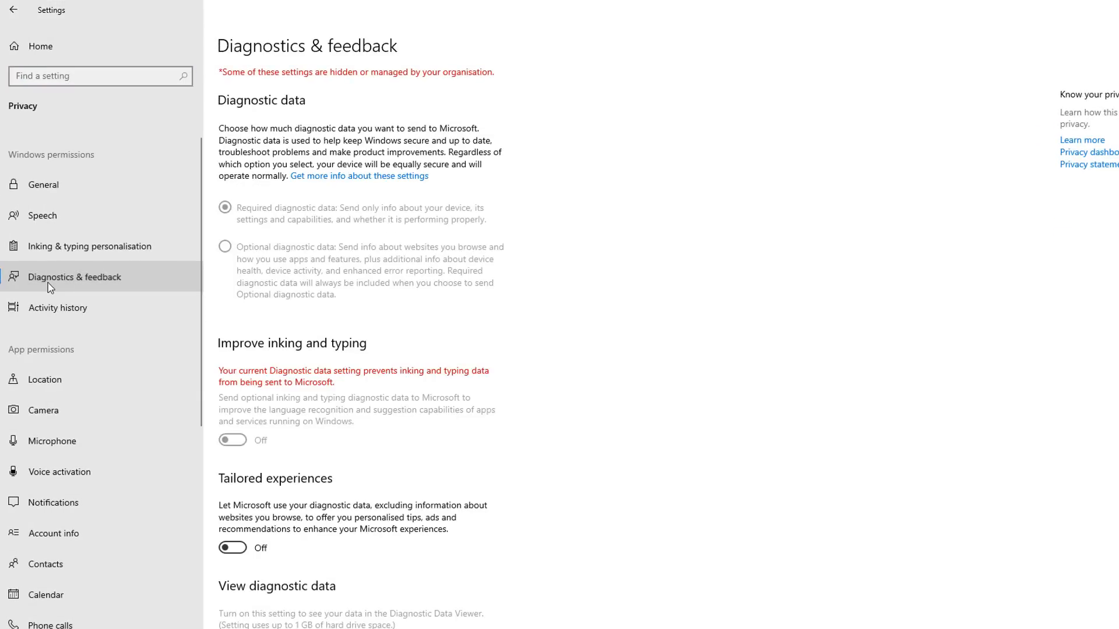
pyautogui.click(88, 382)
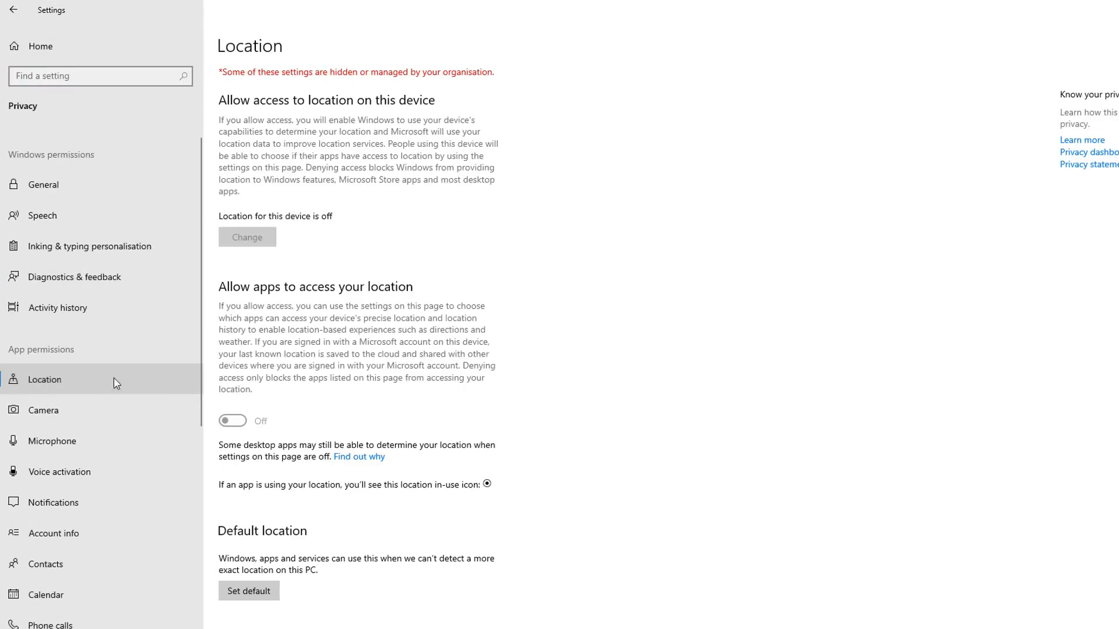
pyautogui.scroll(-8, 267, 421)
pyautogui.scroll(-4, 92, 444)
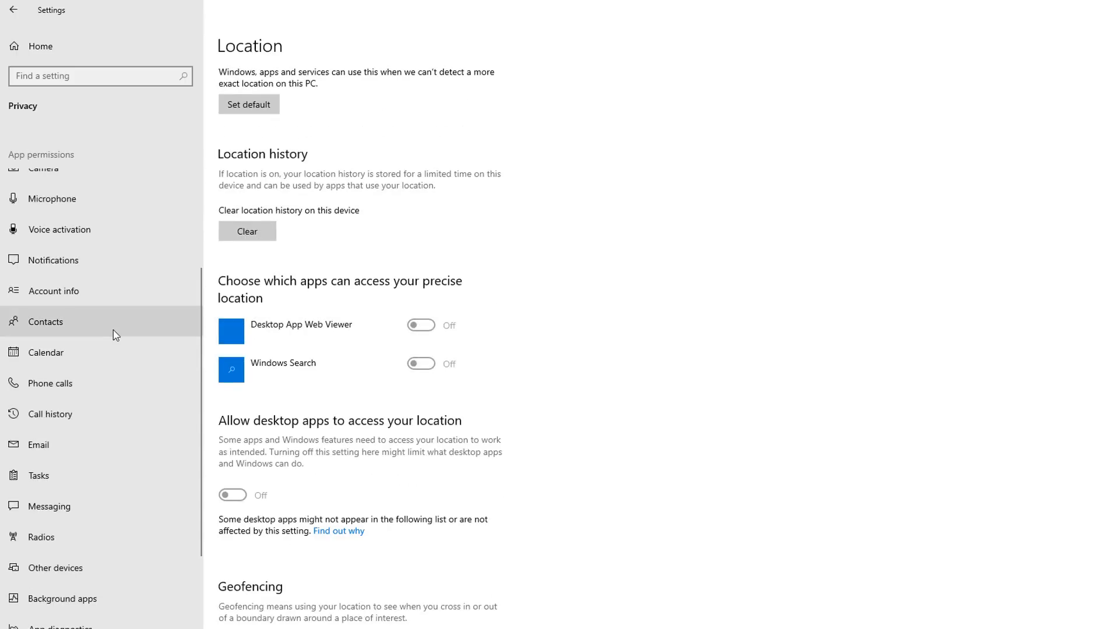
pyautogui.click(81, 451)
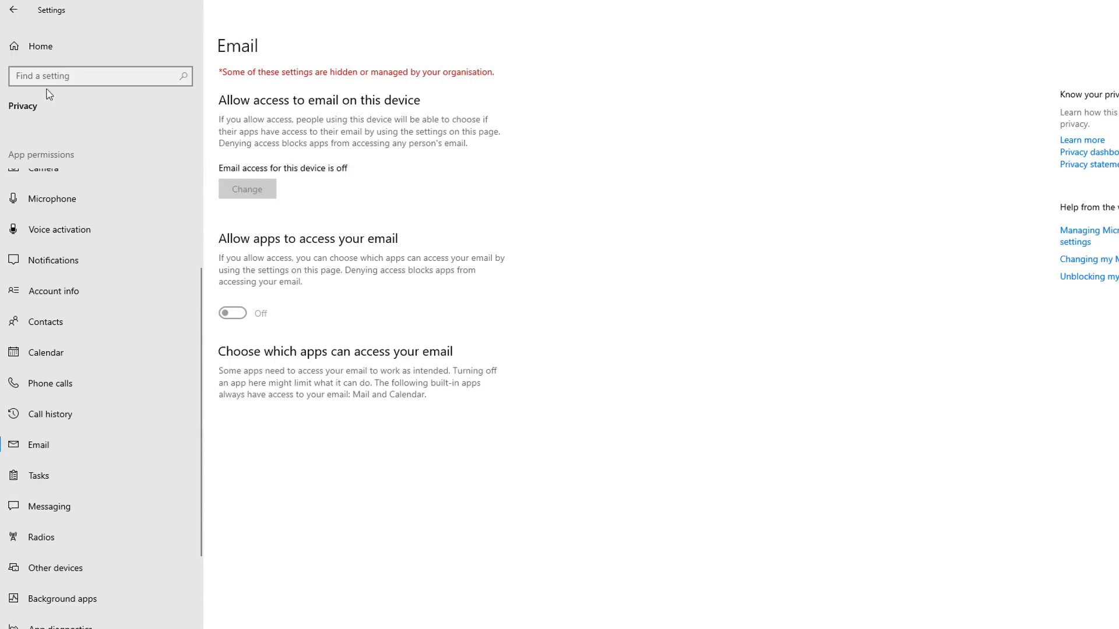
pyautogui.click(14, 9)
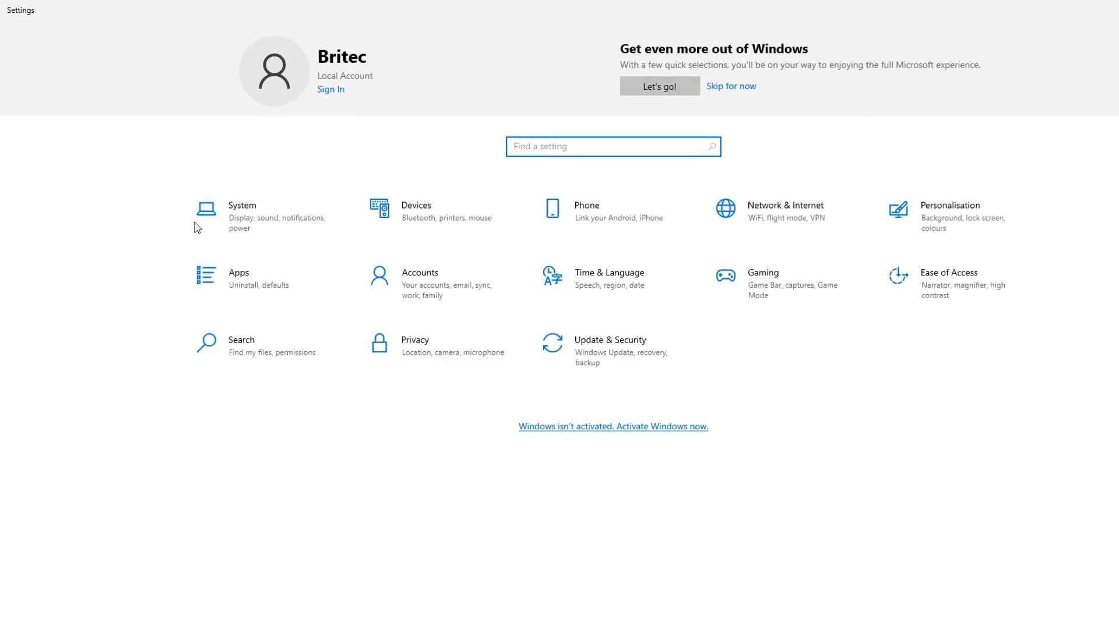
# Inspect the Storage page under System settings for the local disk usage
pyautogui.click(285, 214)
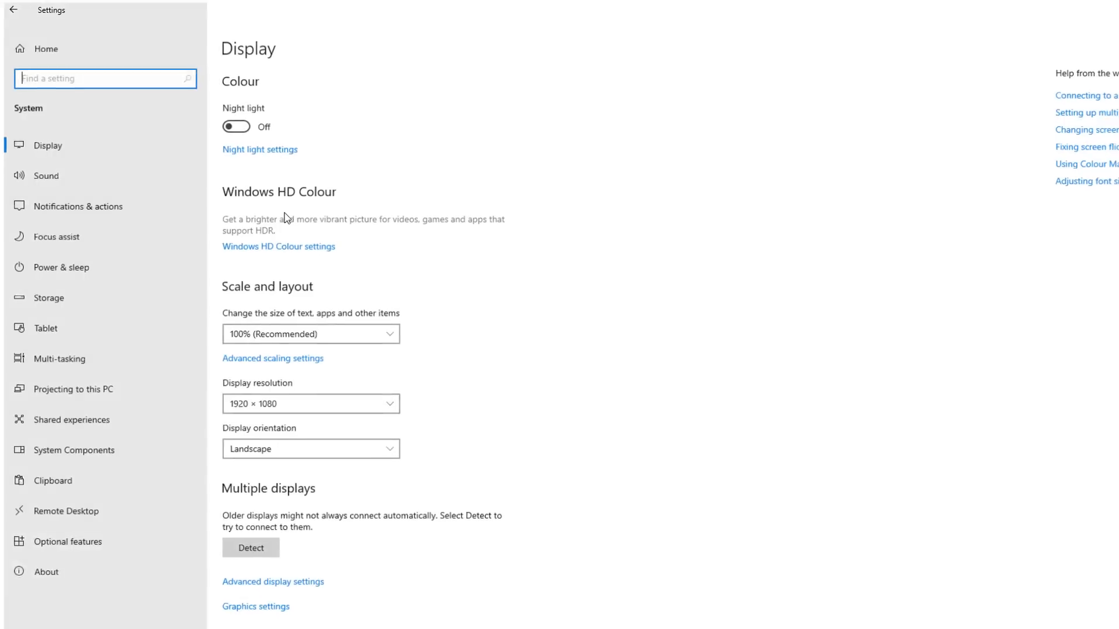
pyautogui.click(51, 300)
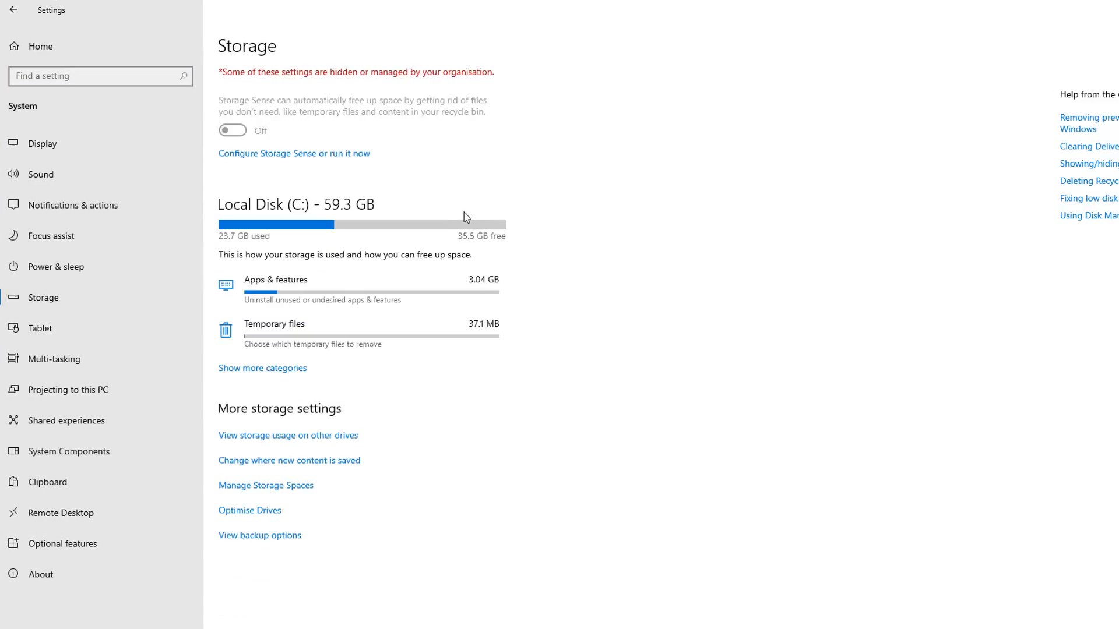
pyautogui.click(13, 10)
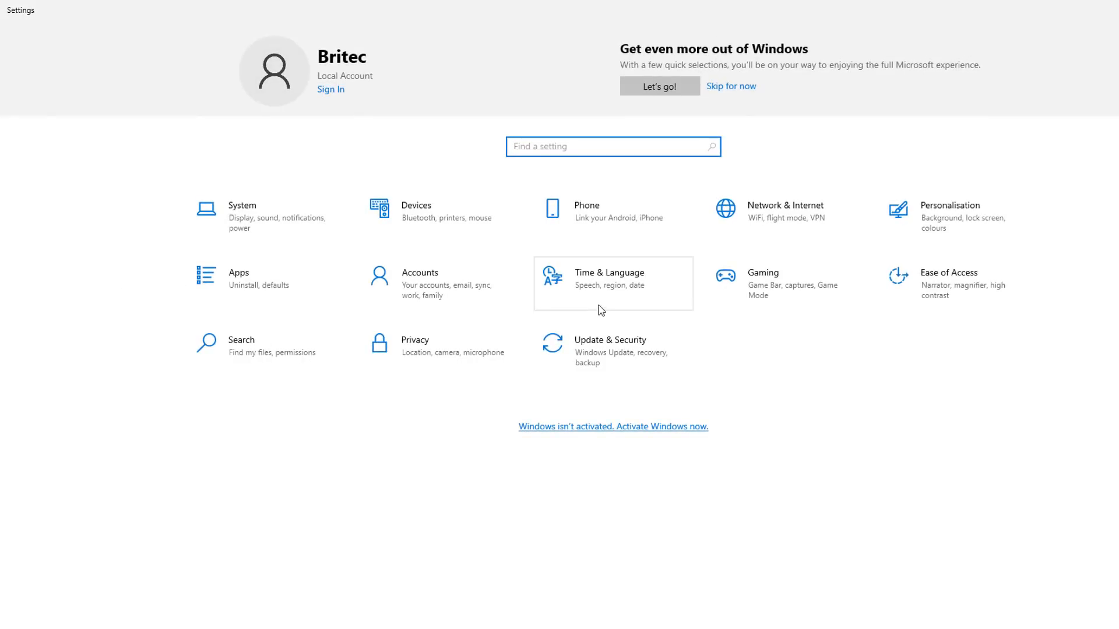
# Retry the update check in Windows Update, then show the desktop
pyautogui.click(607, 354)
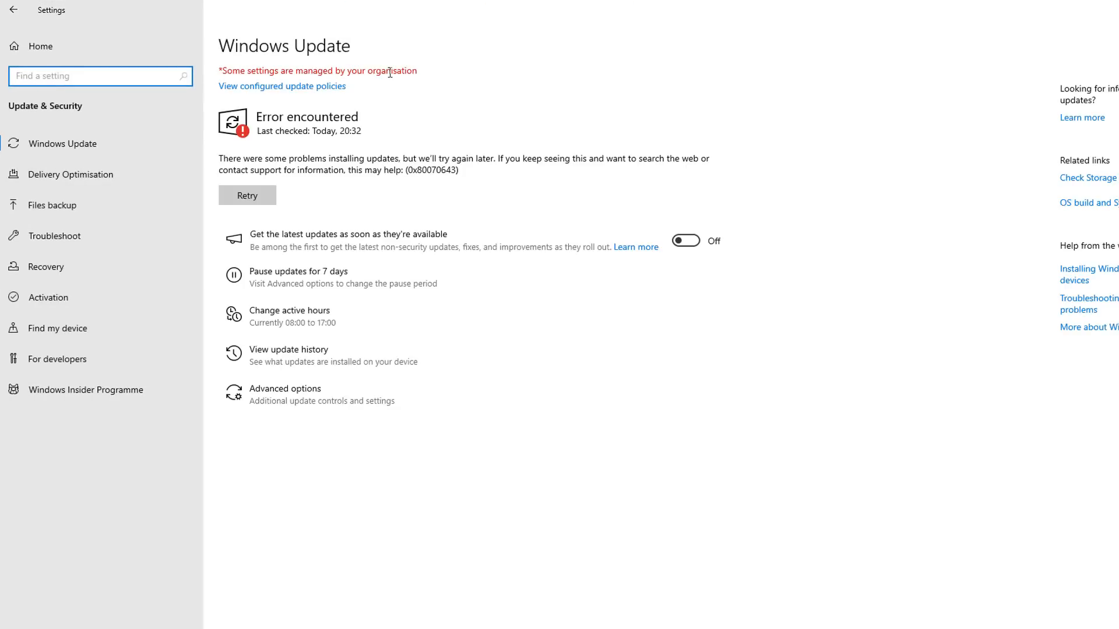
pyautogui.click(256, 197)
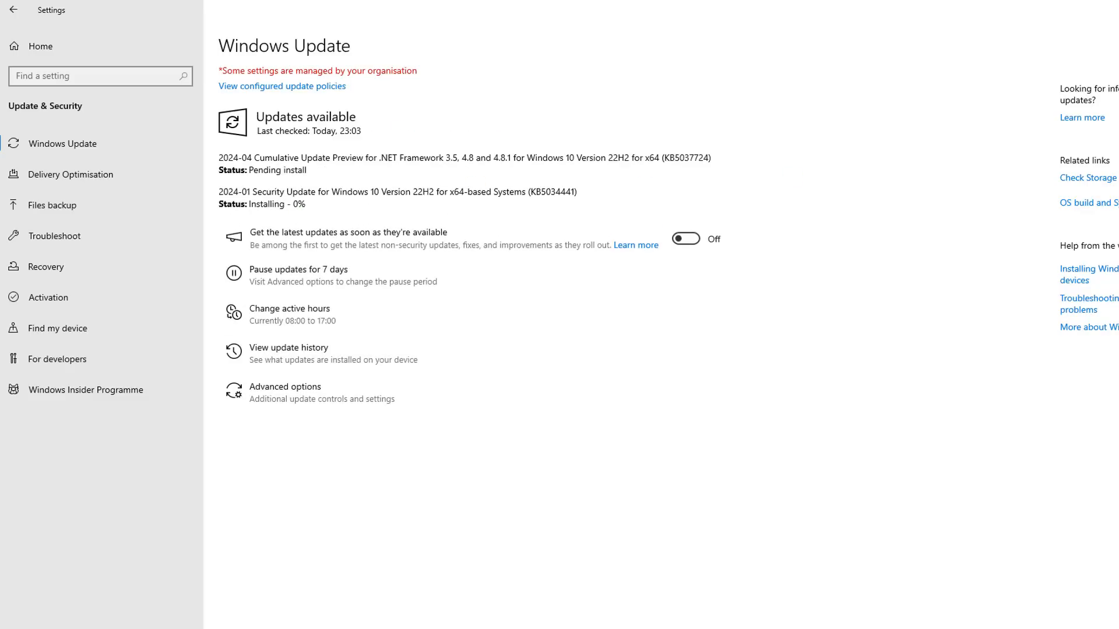
pyautogui.press('super+d')
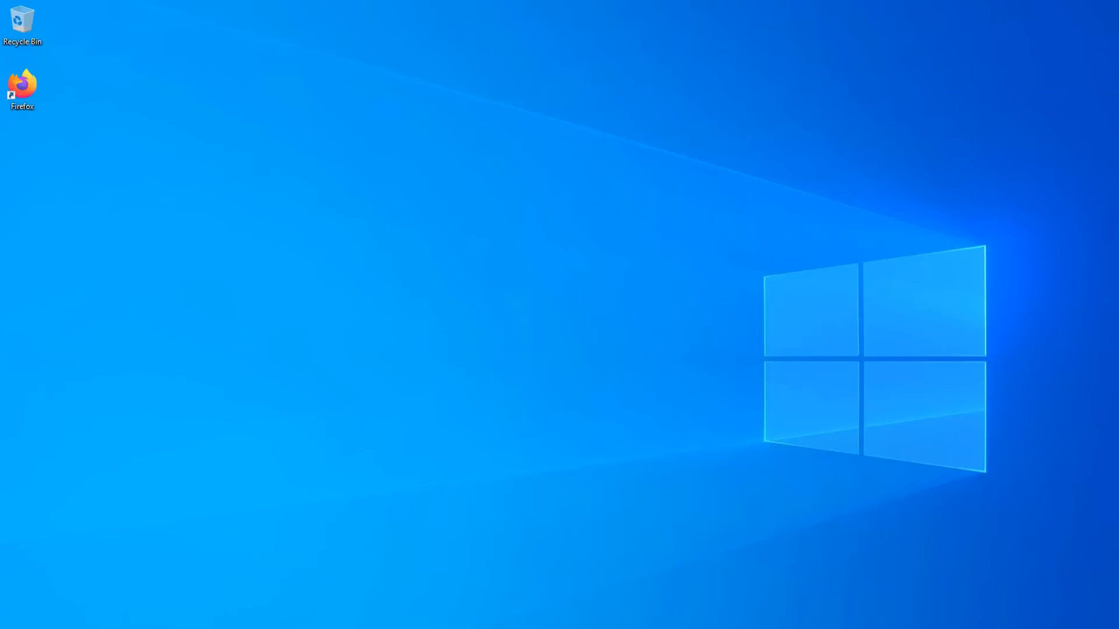